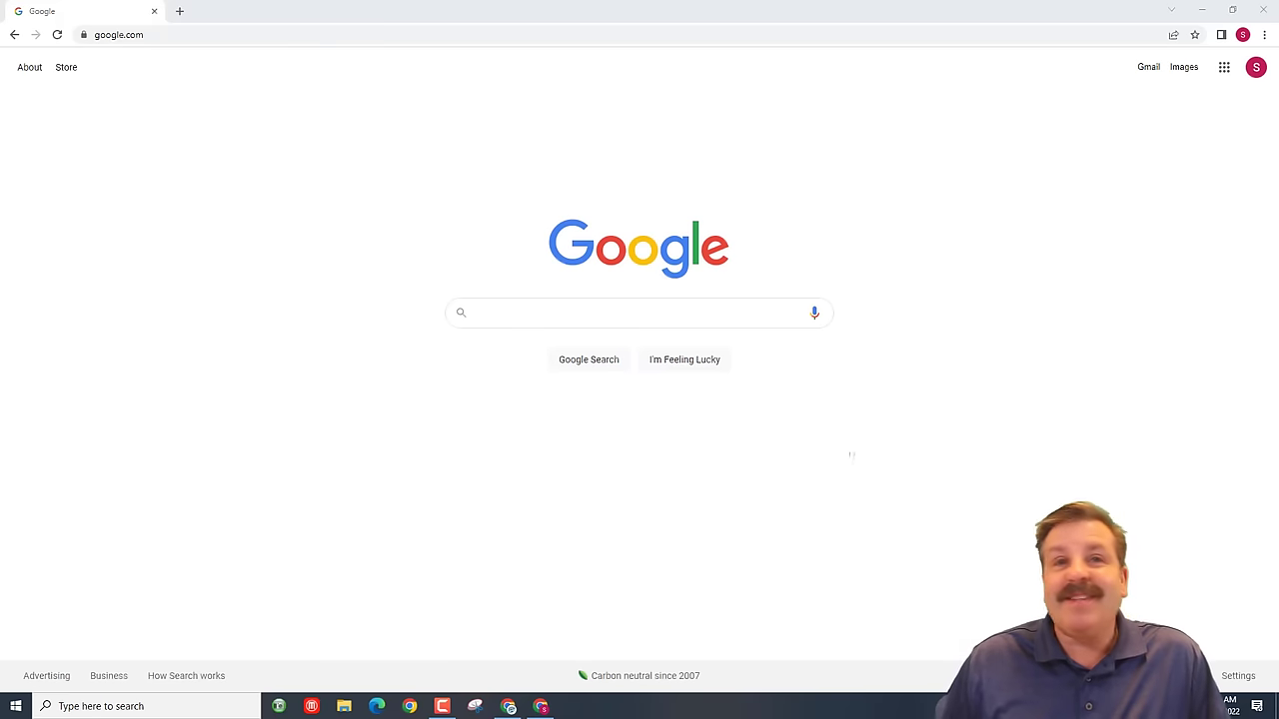
Search Google for tinkercad
left_click(568, 278)
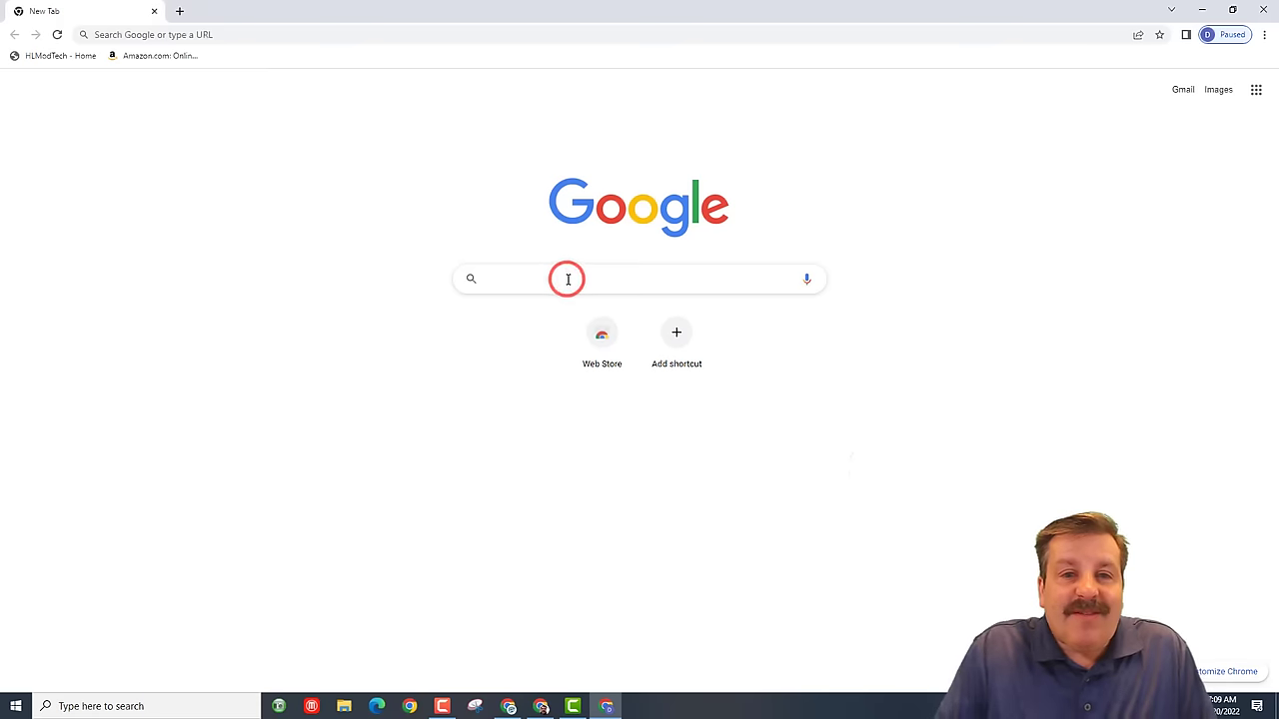
type("tinkercad")
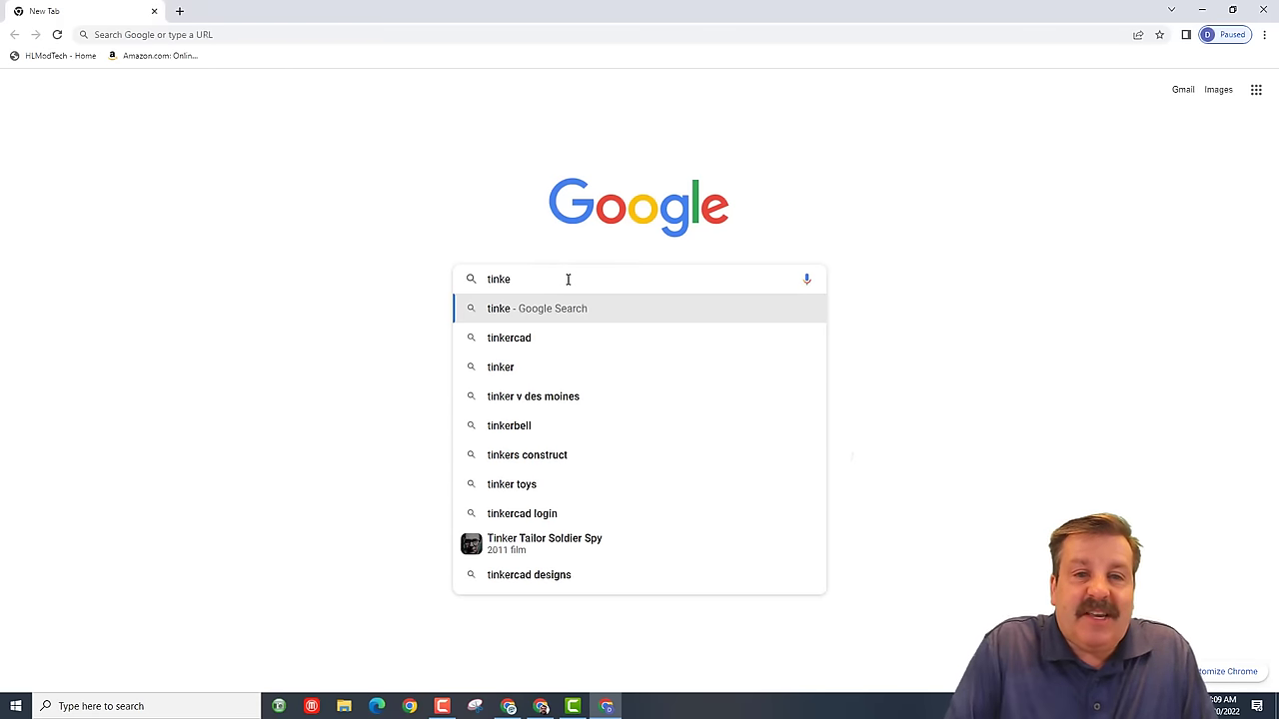
left_click(572, 338)
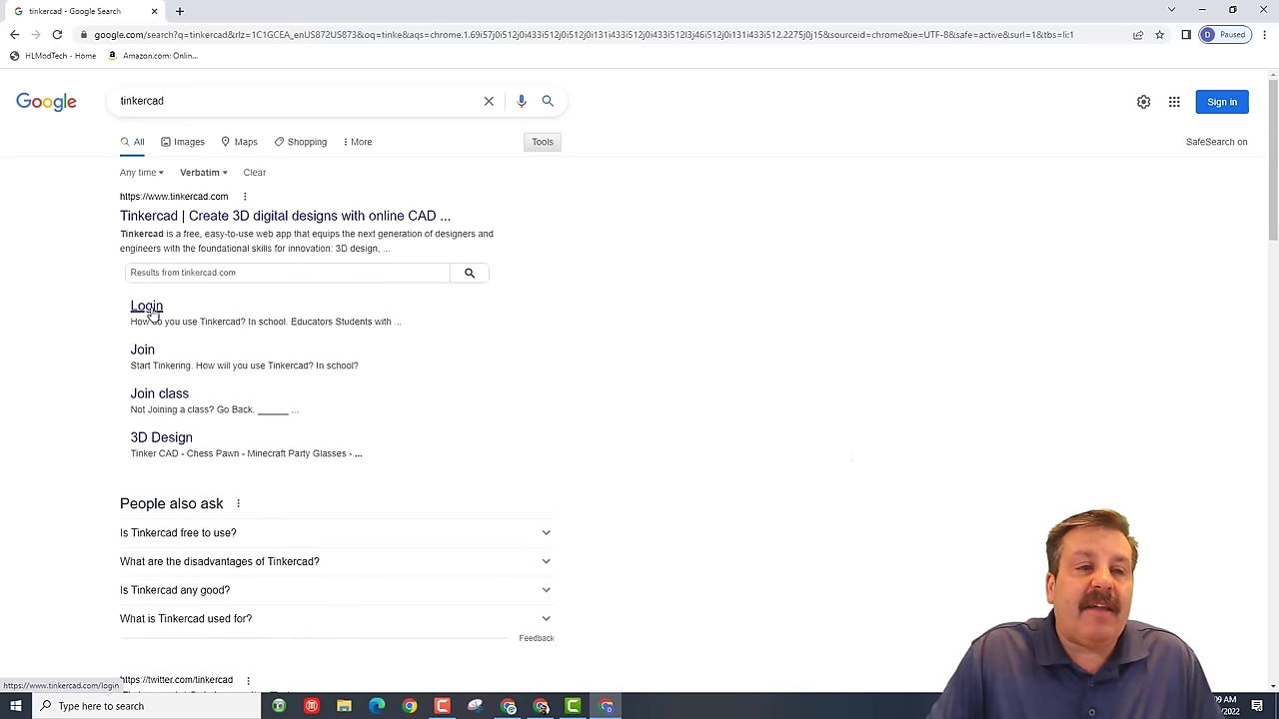
Open the Tinkercad login page and sign in to a personal account with Google
left_click(147, 308)
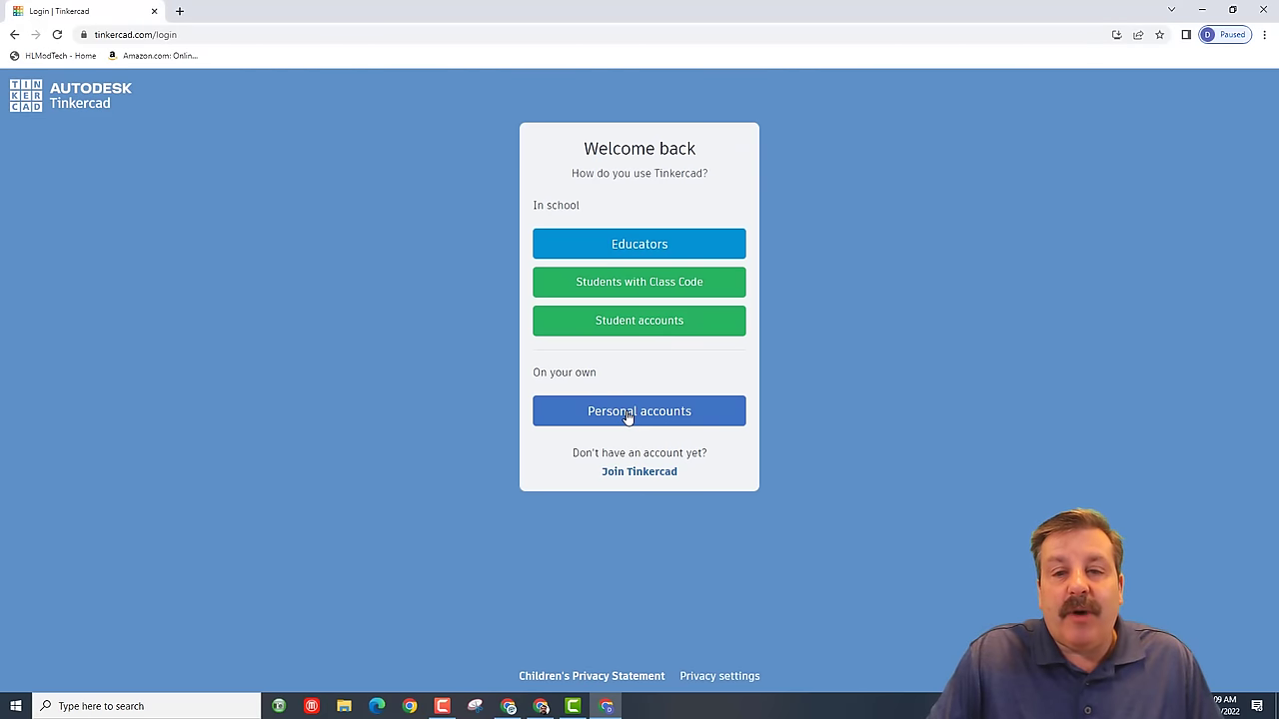
left_click(629, 418)
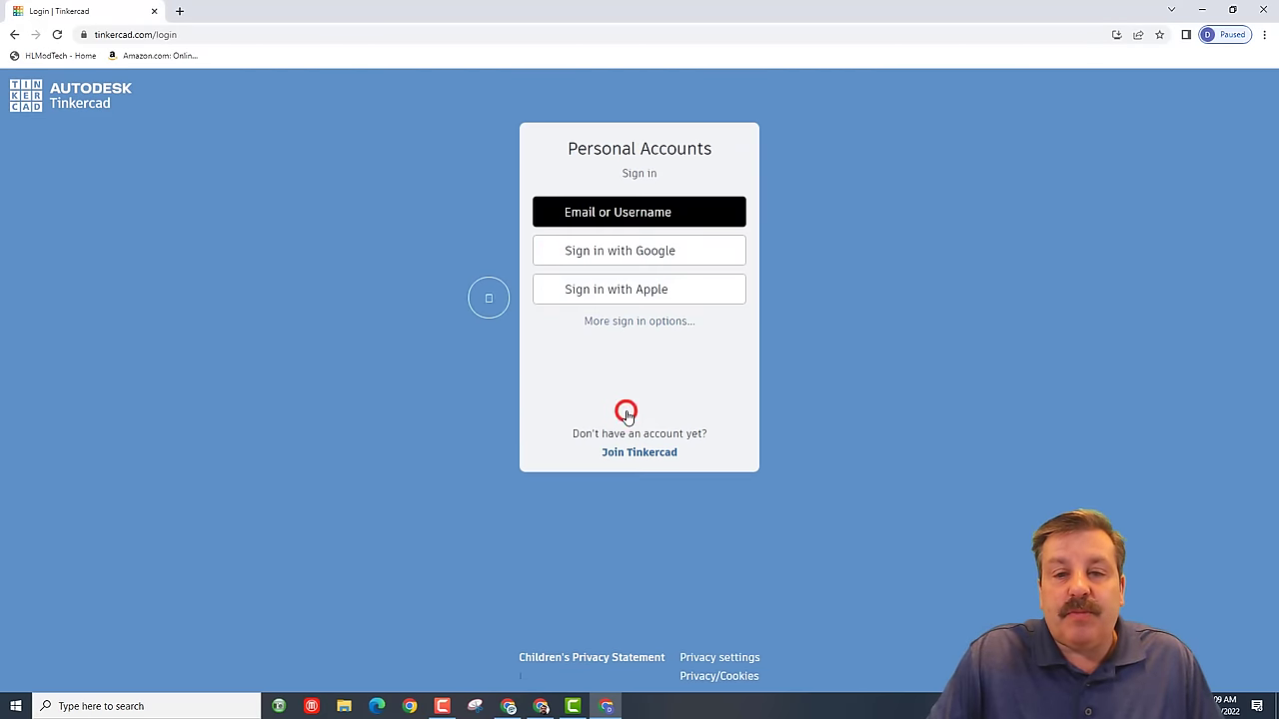
left_click(623, 247)
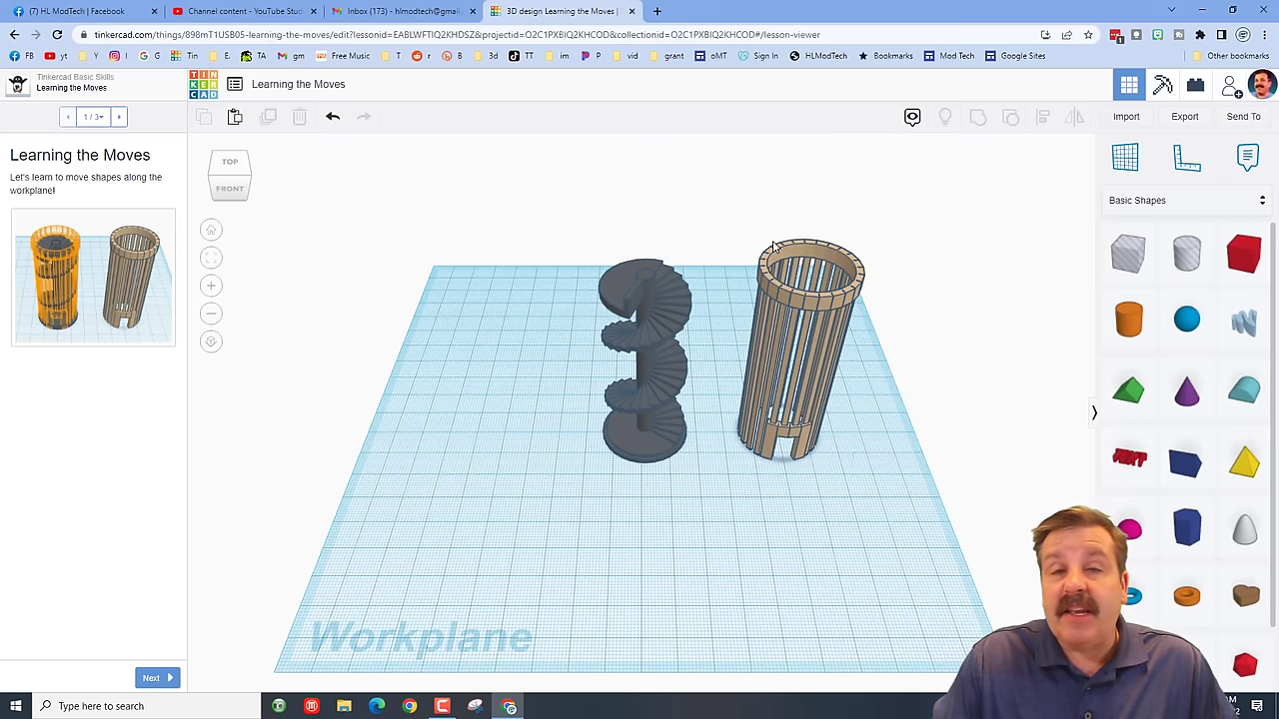
Return to the dashboard, create a new 3D design and name it "car mdh 2022"
left_click(205, 85)
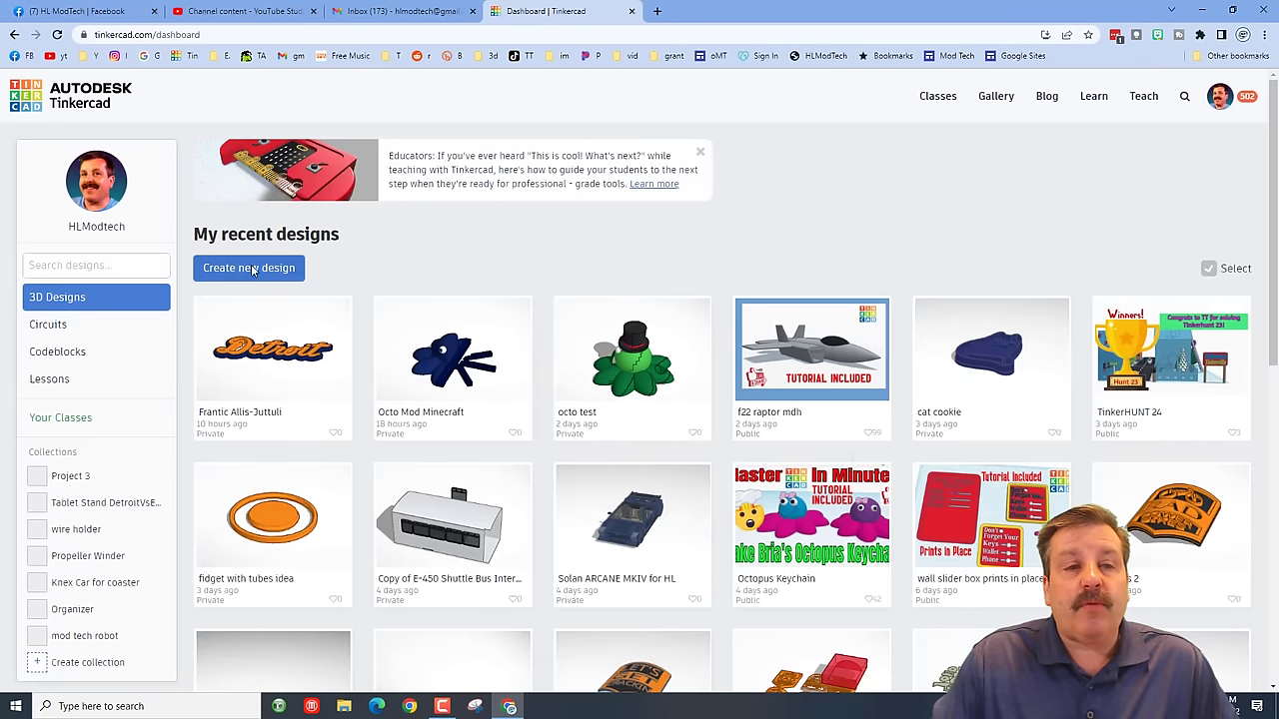
left_click(255, 272)
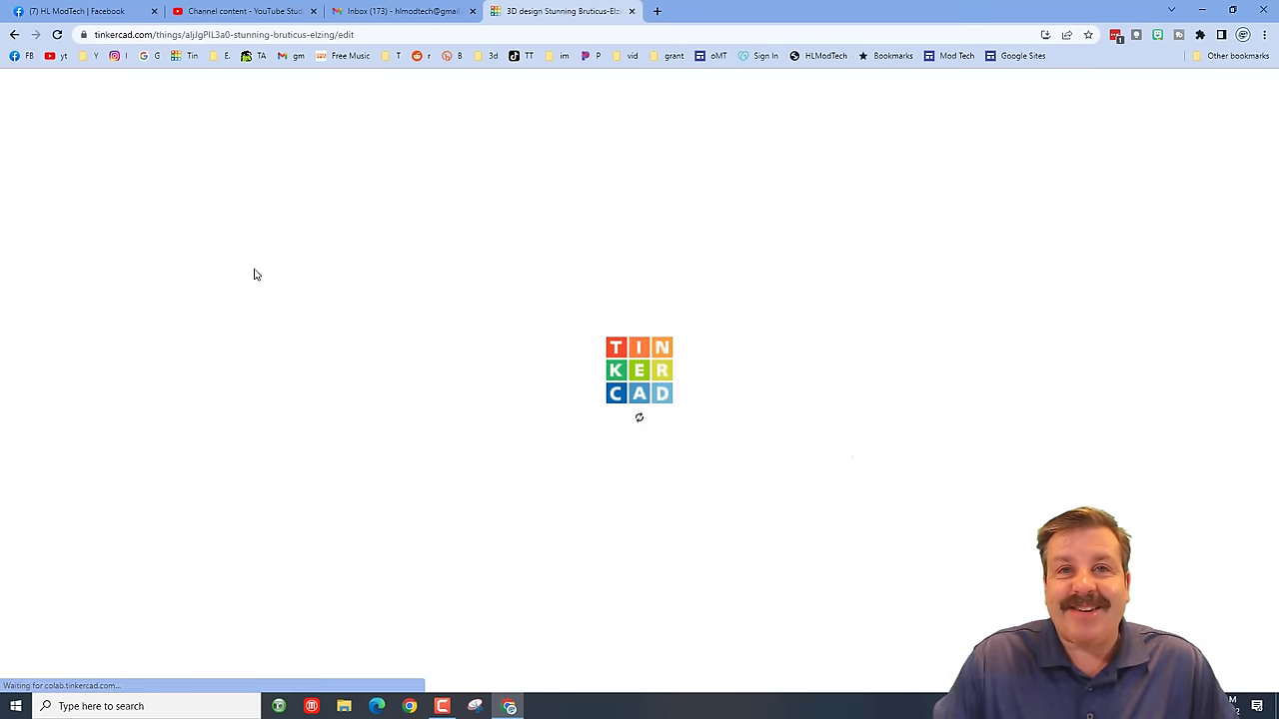
left_click(132, 86)
type("carm")
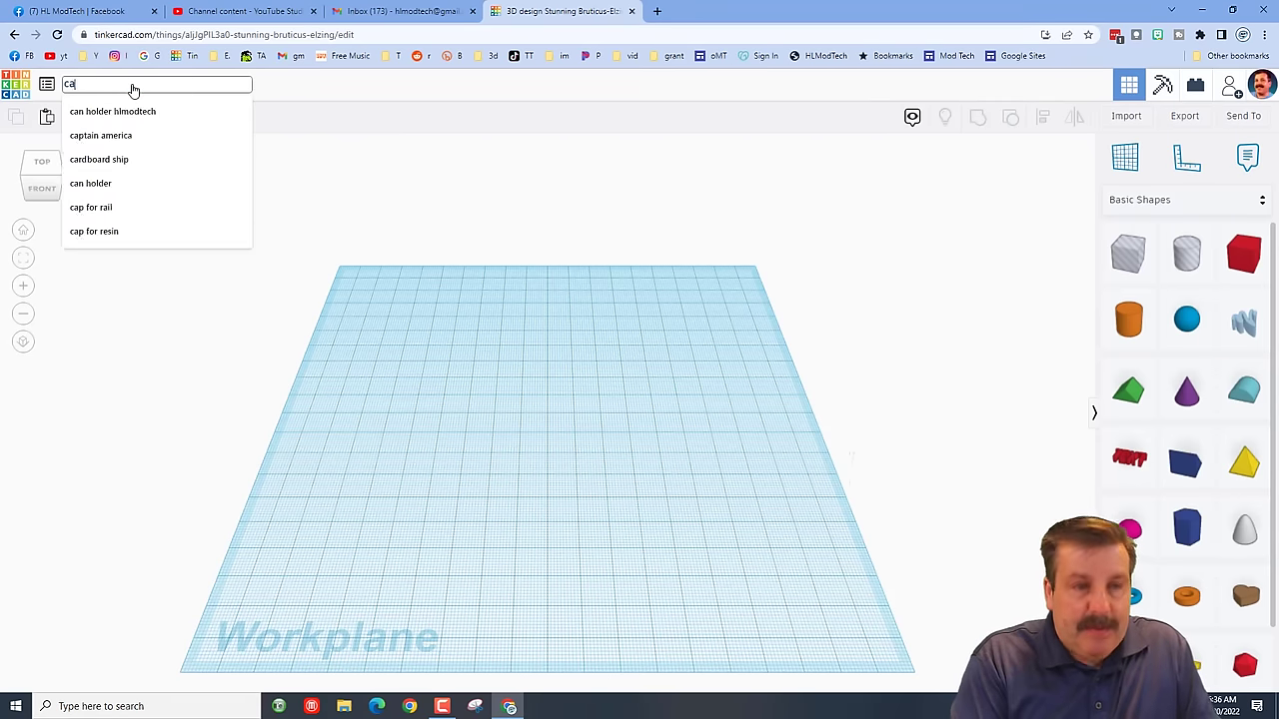
key("BackSpace")
type("mdh 2022")
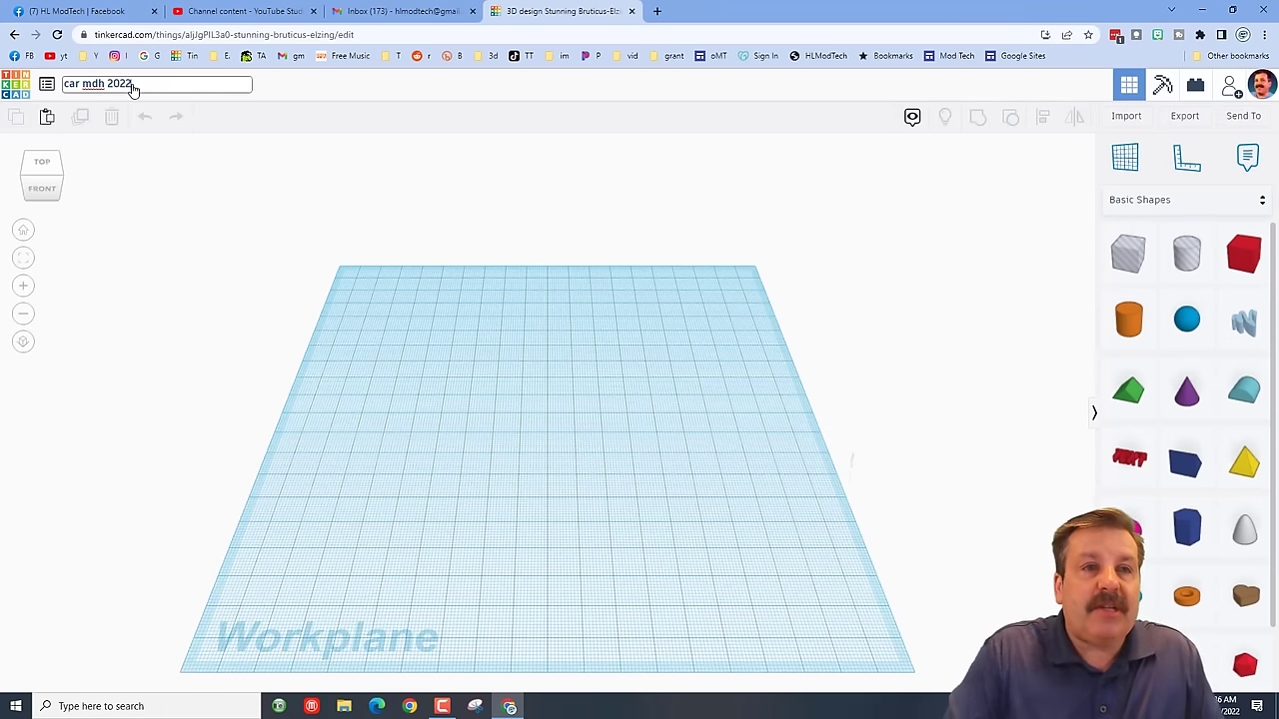
left_click(307, 231)
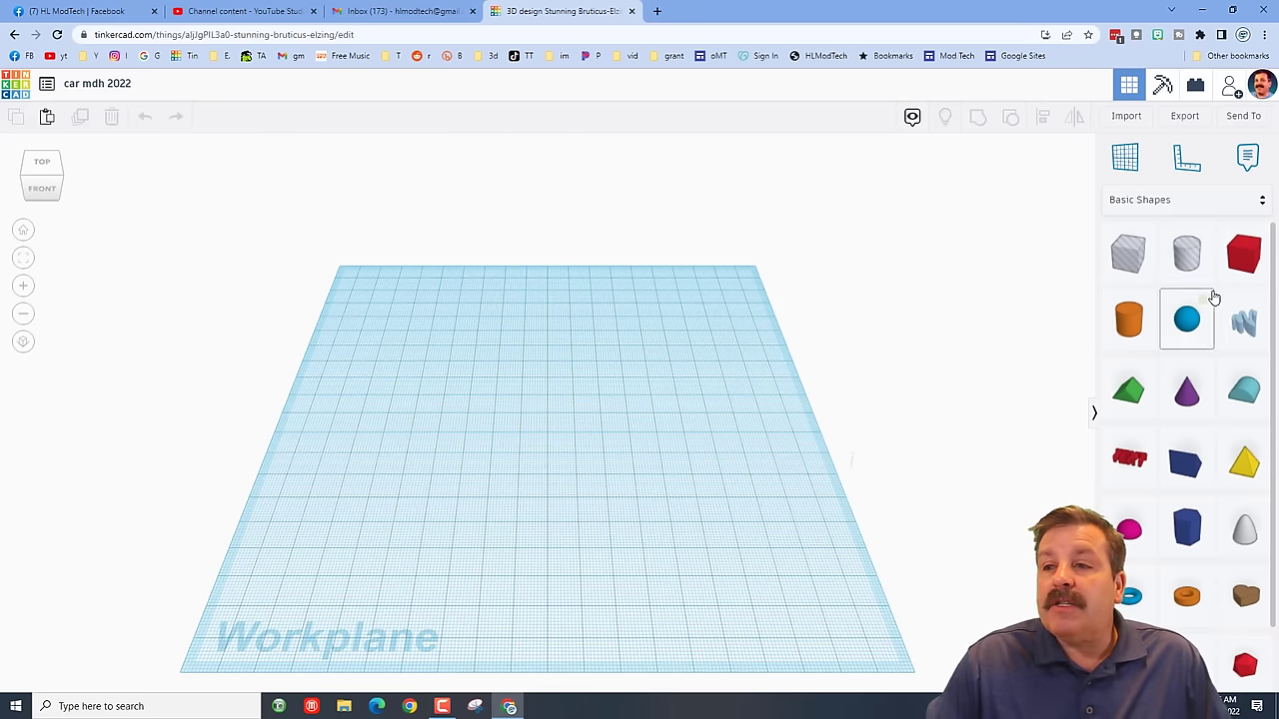
Place a solid red box on the workplane, undo its freehand resize, and set its width to 80
left_click_drag(1243, 253, 705, 562)
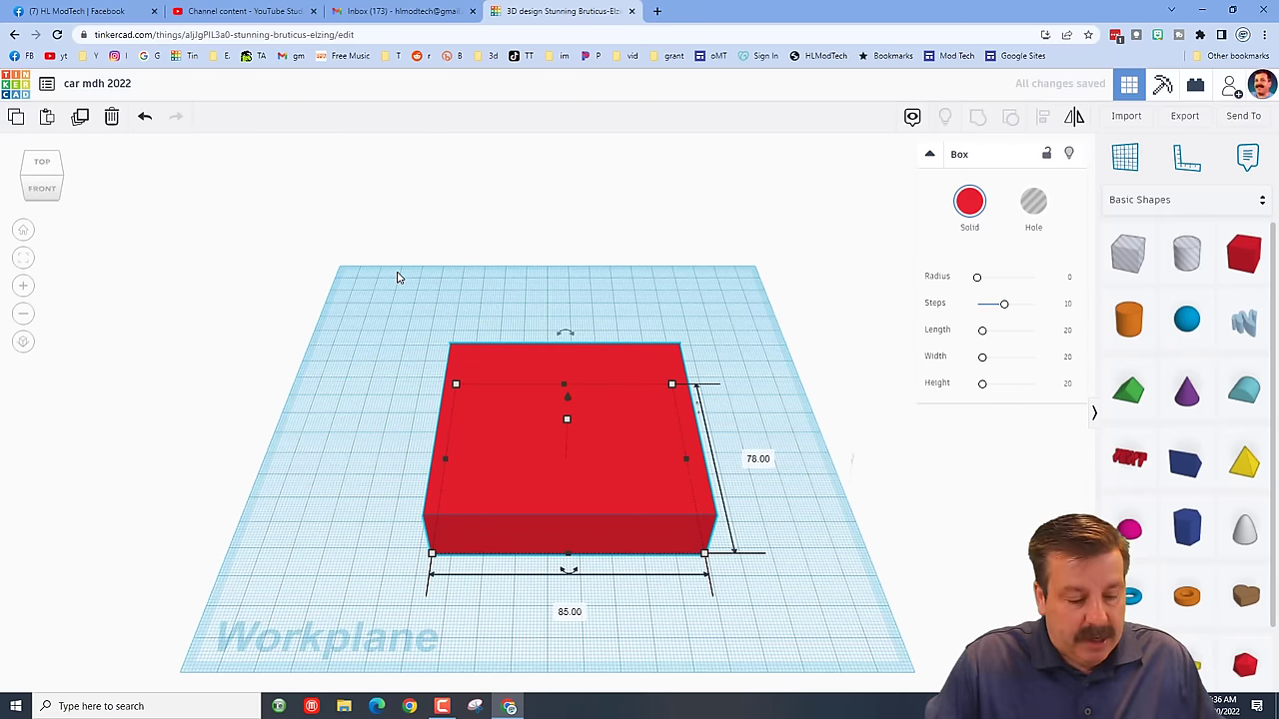
key("ctrl+z")
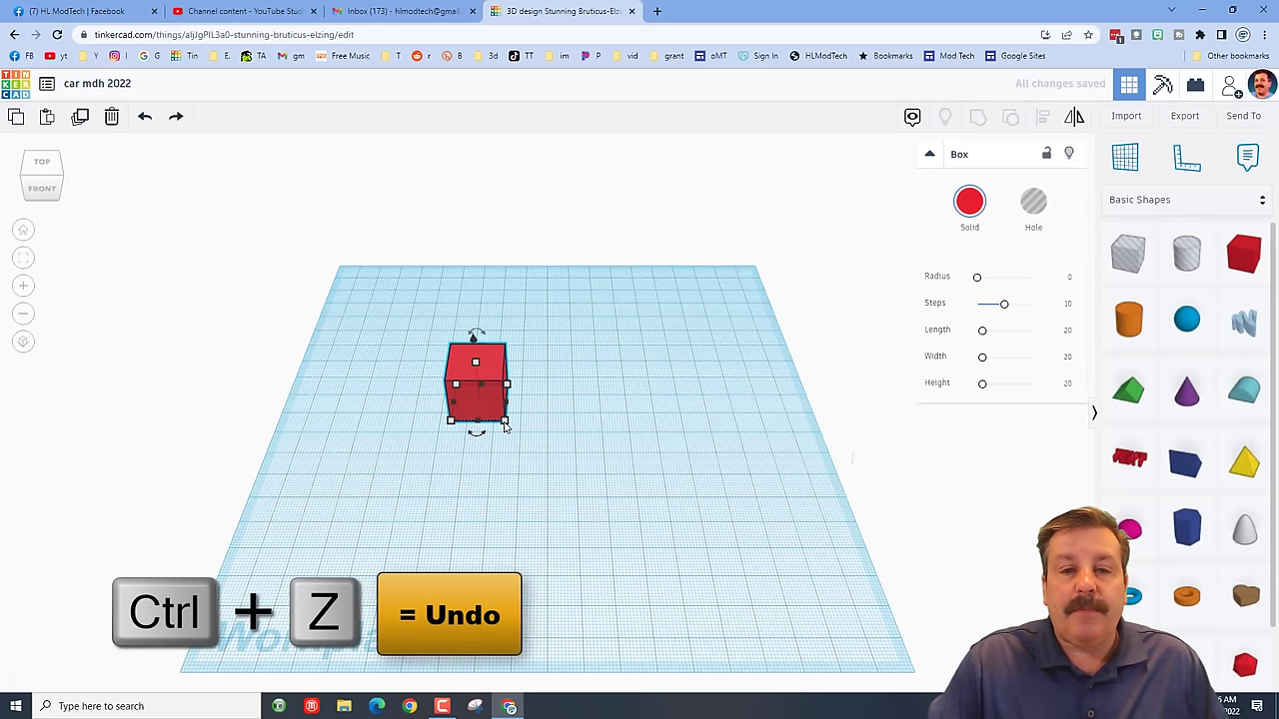
left_click_drag(507, 385, 671, 410)
left_click(573, 471)
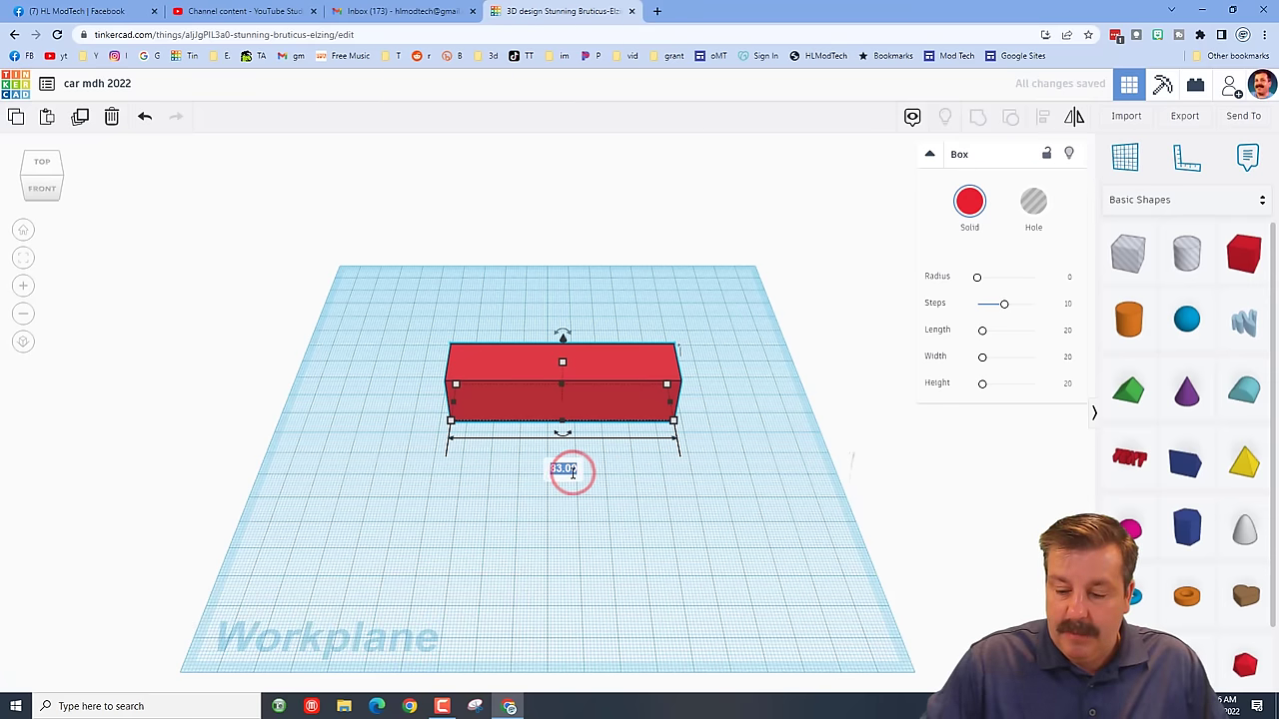
type("80")
key("Return")
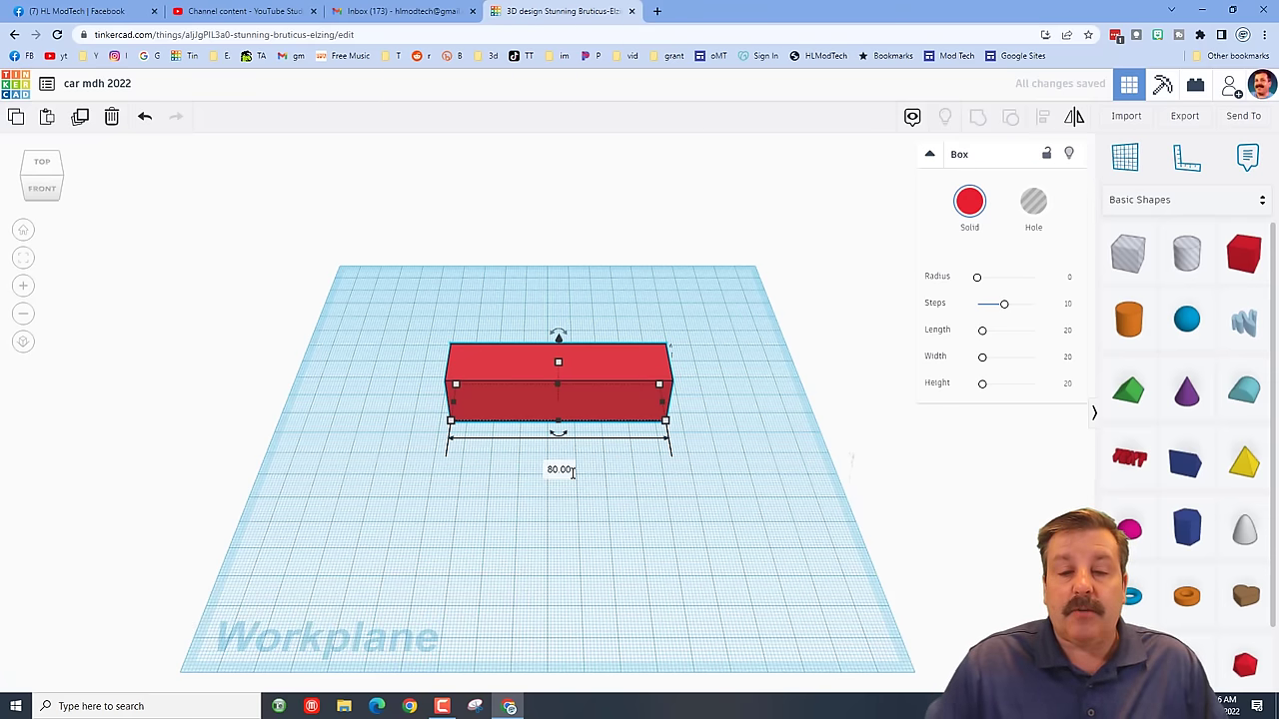
Stretch the red box toward the front of the workplane and set its depth to 50
left_click_drag(557, 425, 562, 590)
left_click(744, 462)
type("50")
key("Return")
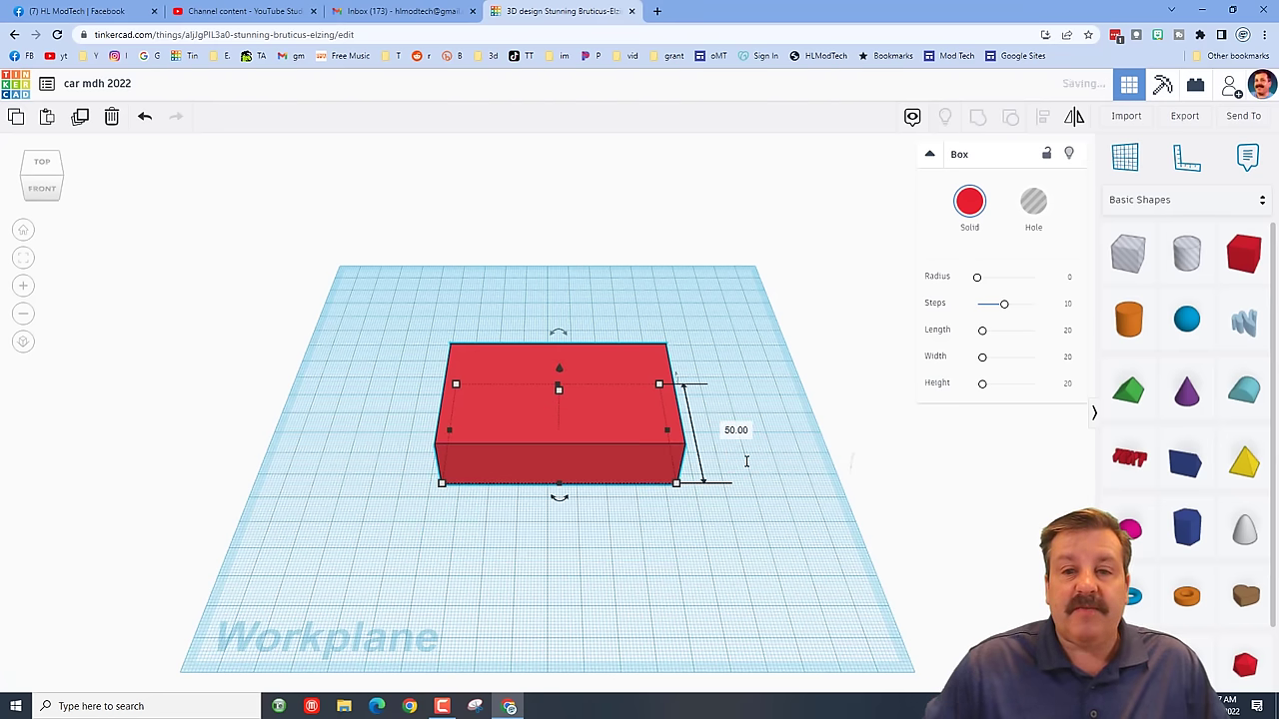
Raise the top of the red box and set its height to 30
right_click_drag(588, 561, 651, 468)
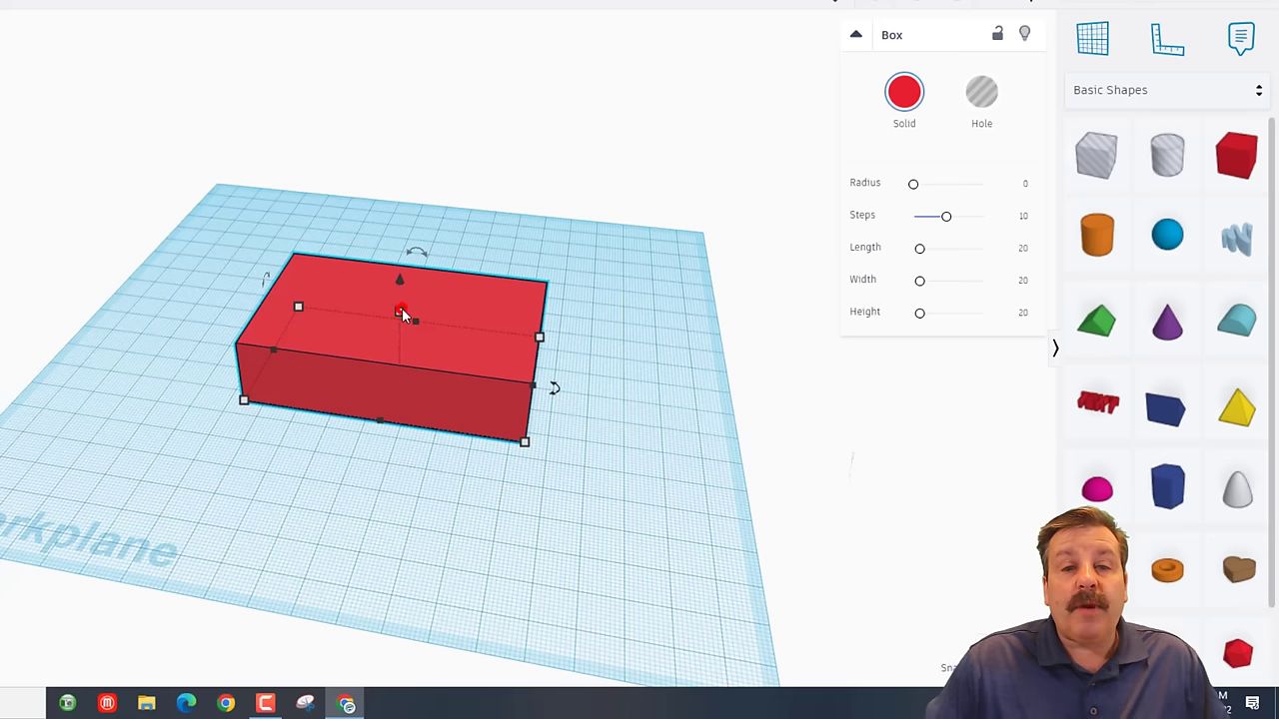
left_click_drag(402, 313, 399, 234)
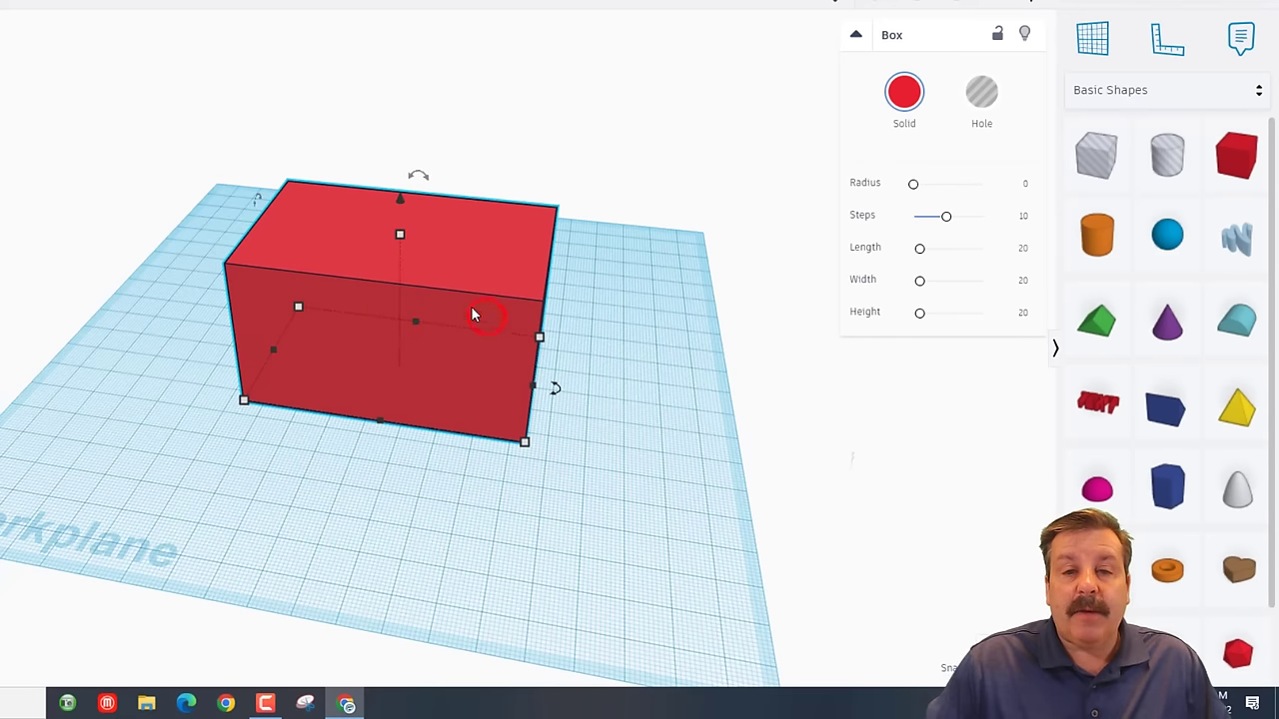
left_click(400, 234)
left_click(480, 302)
type("30")
key("Return")
Round the edges of the red box with a radius of 2
right_click_drag(178, 353, 289, 346)
left_click(289, 346)
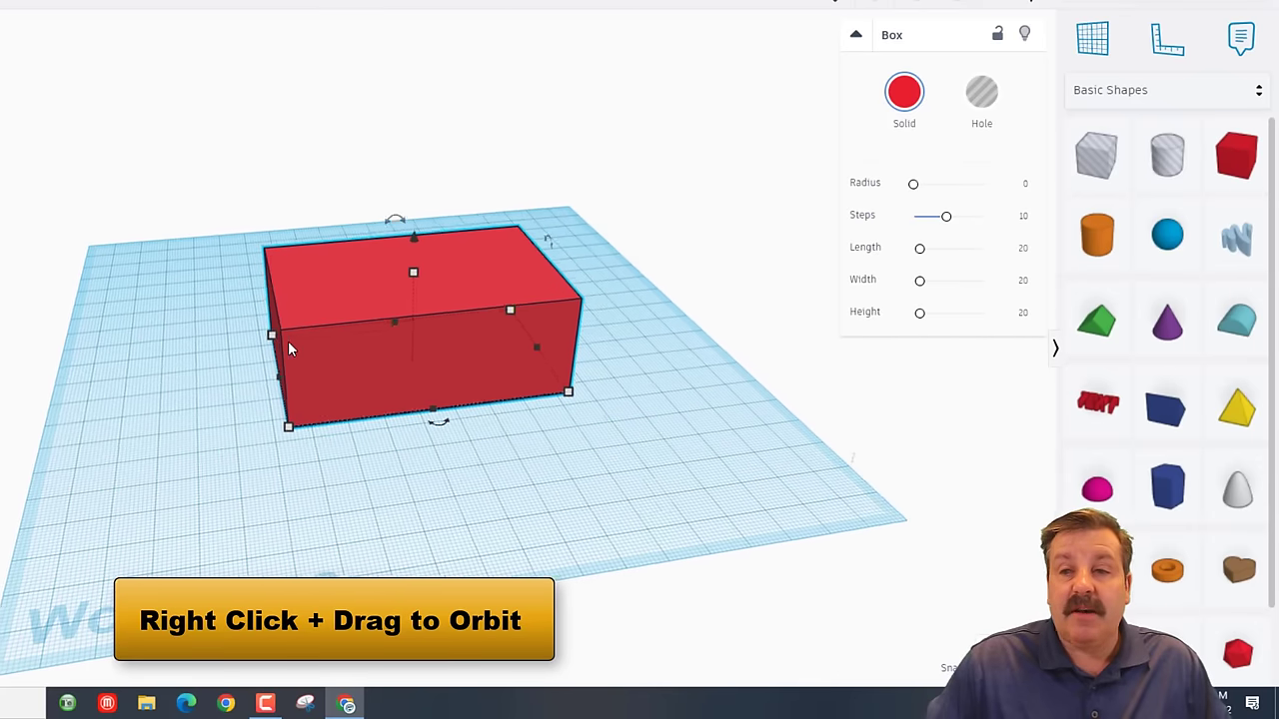
left_click(1024, 185)
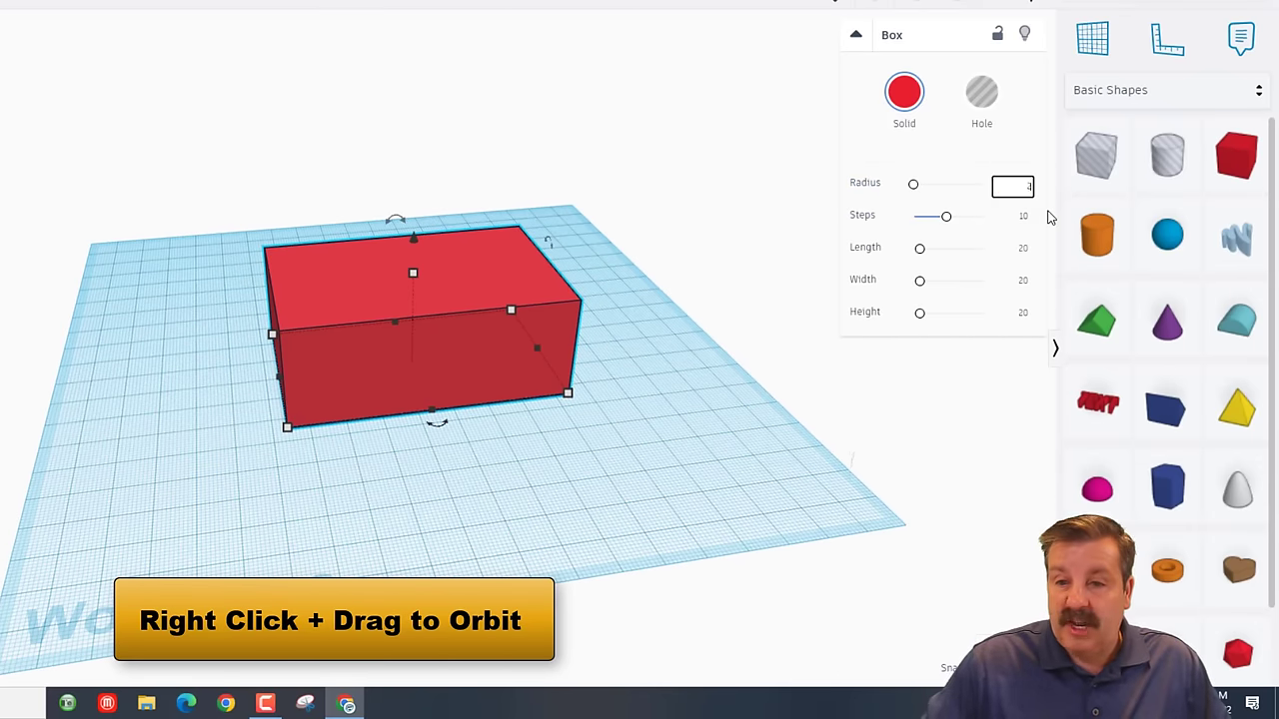
key("Return")
right_click_drag(437, 372, 380, 367)
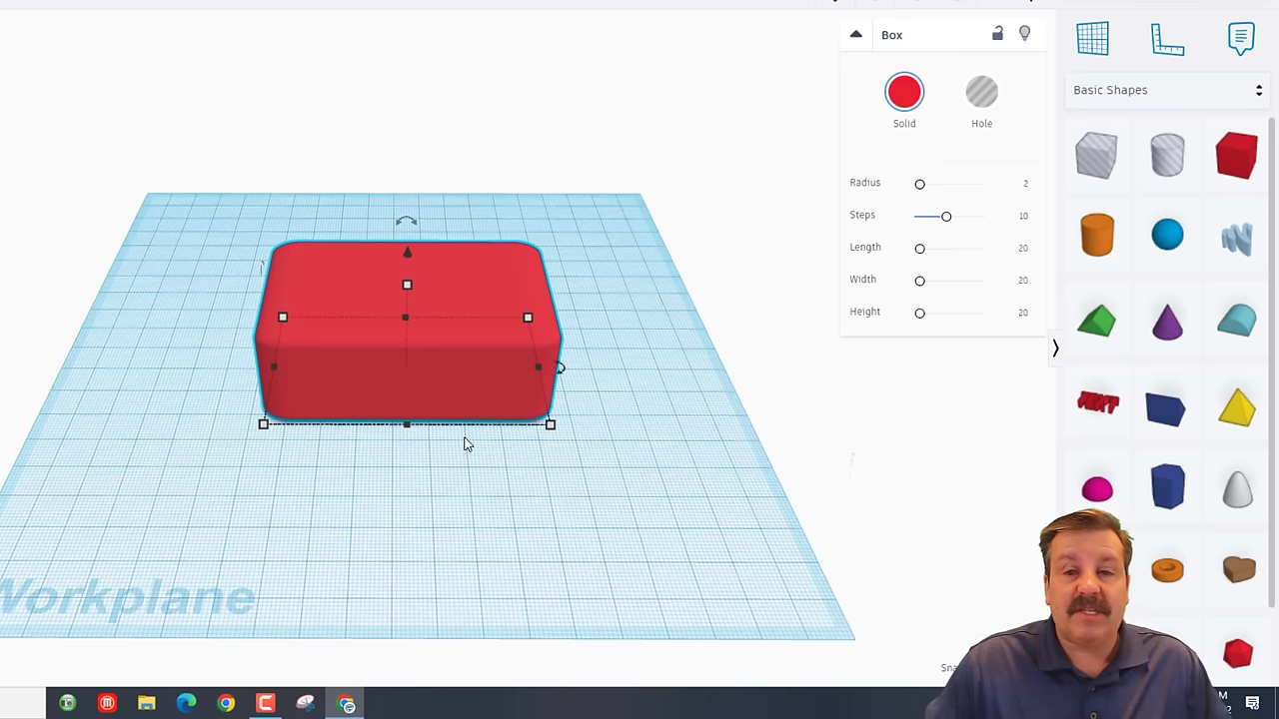
Place a box hole in front of the red box and set its width to 55
left_click_drag(1092, 180, 365, 549)
left_click_drag(387, 505, 539, 505)
left_click(420, 603)
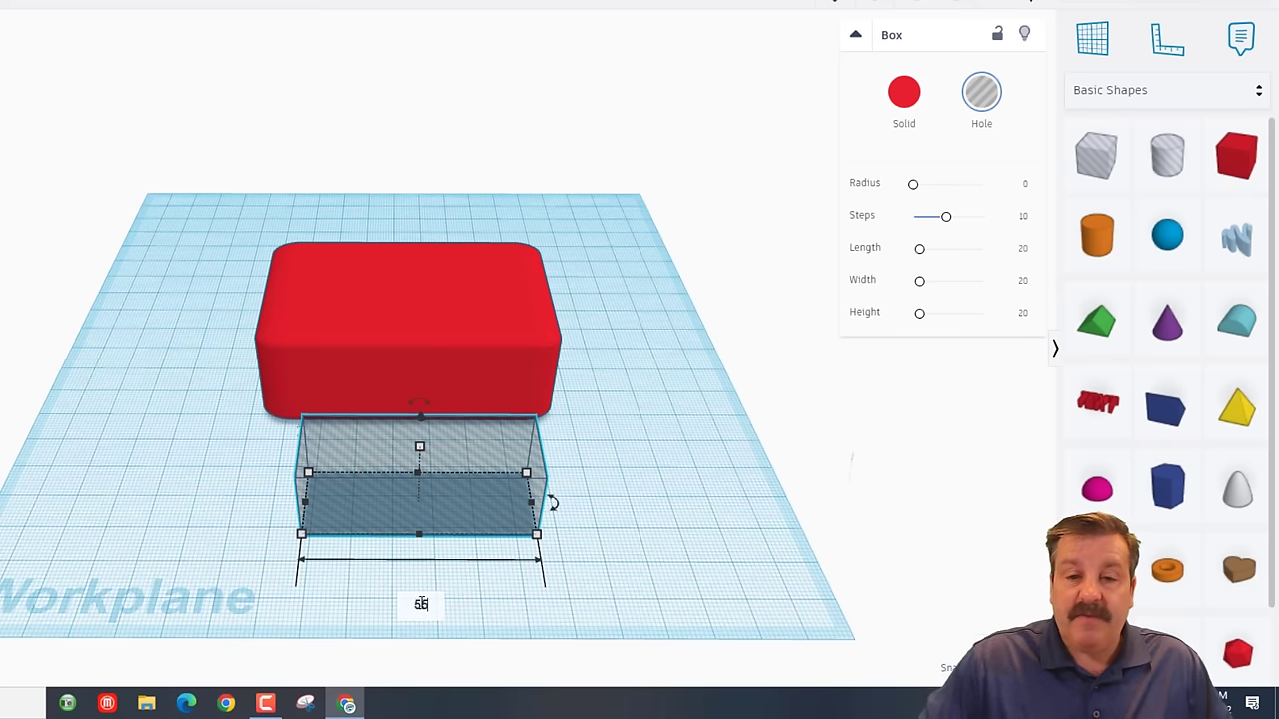
type("55")
key("Return")
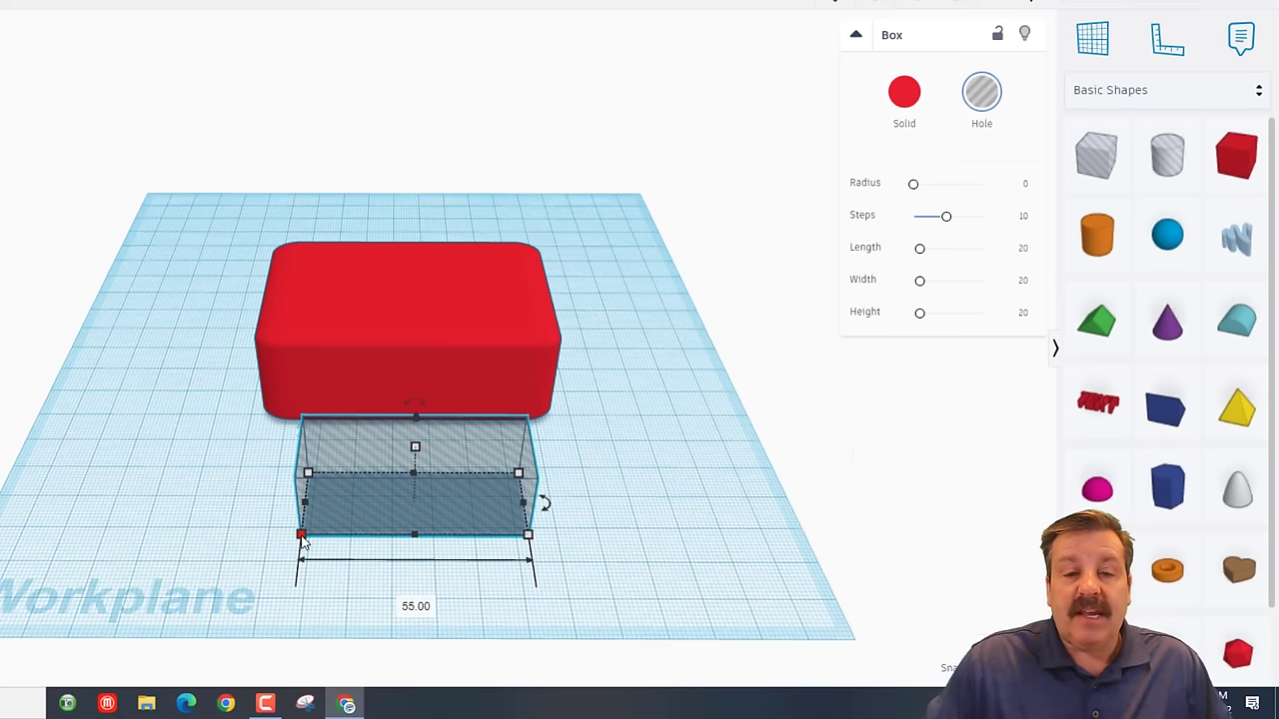
Stretch the box hole toward the front of the workplane and set its depth to 35
left_click_drag(414, 536, 416, 609)
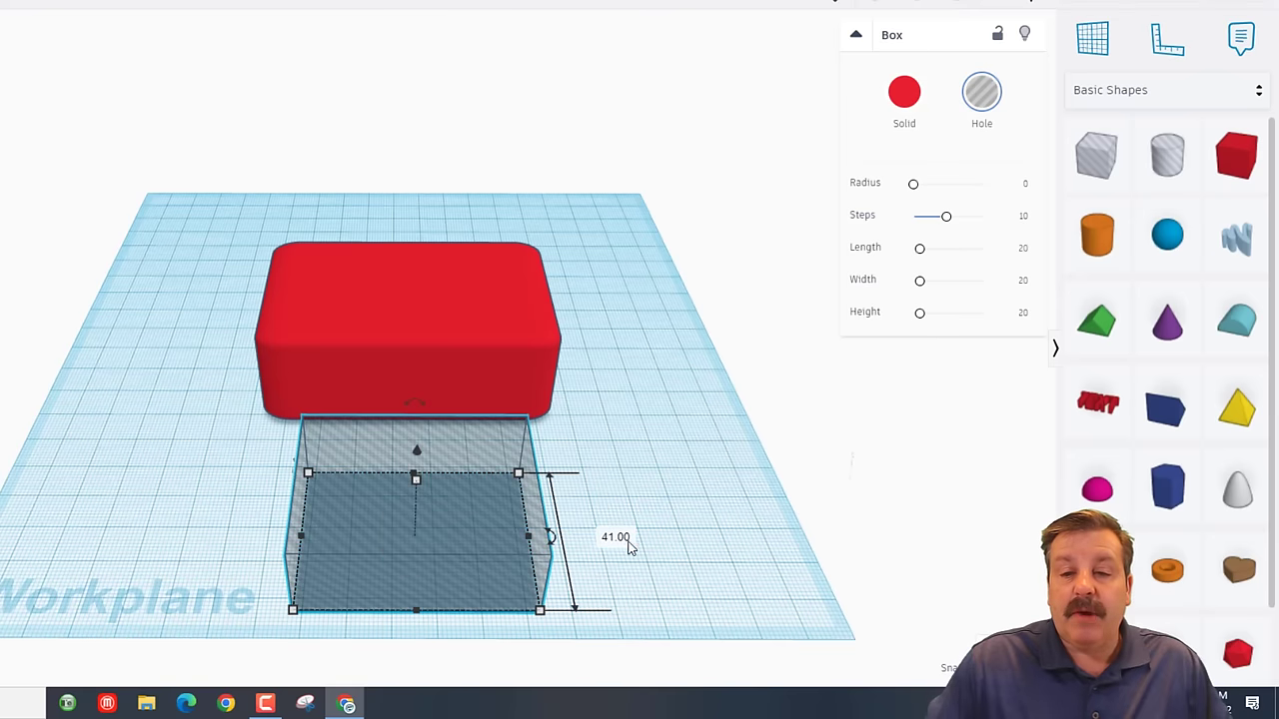
left_click(617, 538)
type("35")
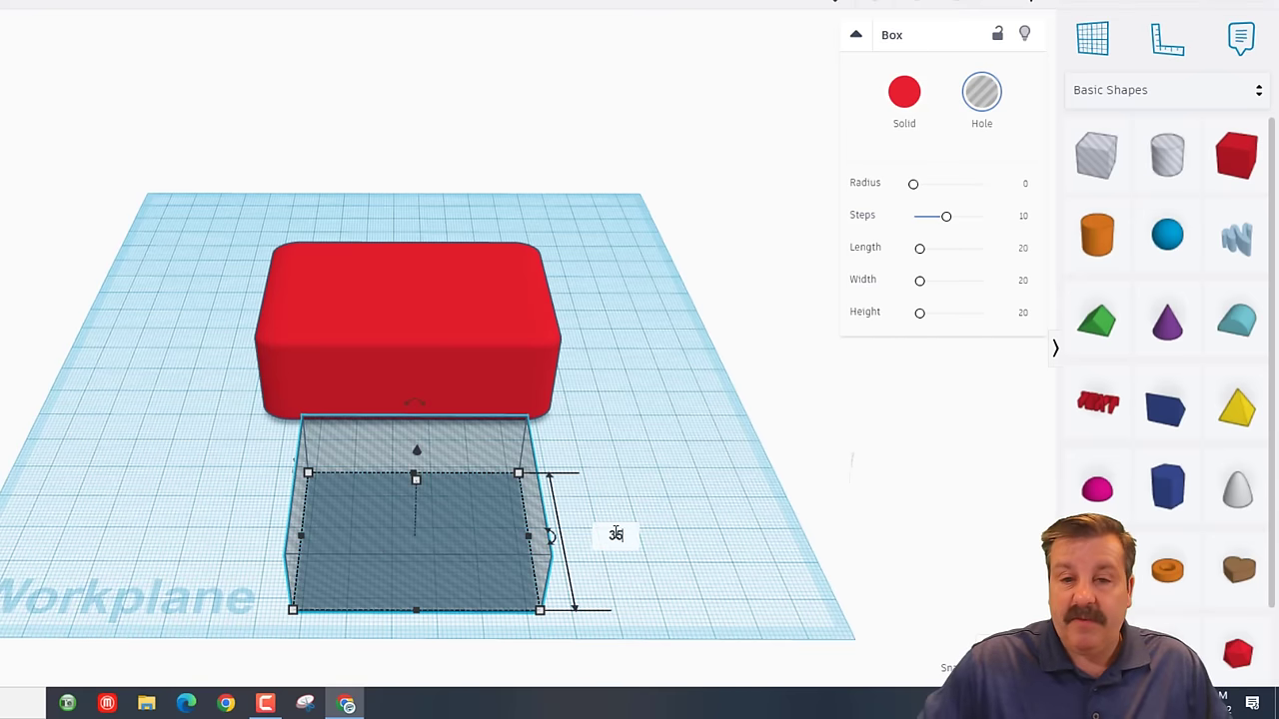
key("Return")
Align the box hole to the red box, centred along its width and depth and flush with its top
left_click(10, 147)
left_click_drag(77, 147, 680, 604)
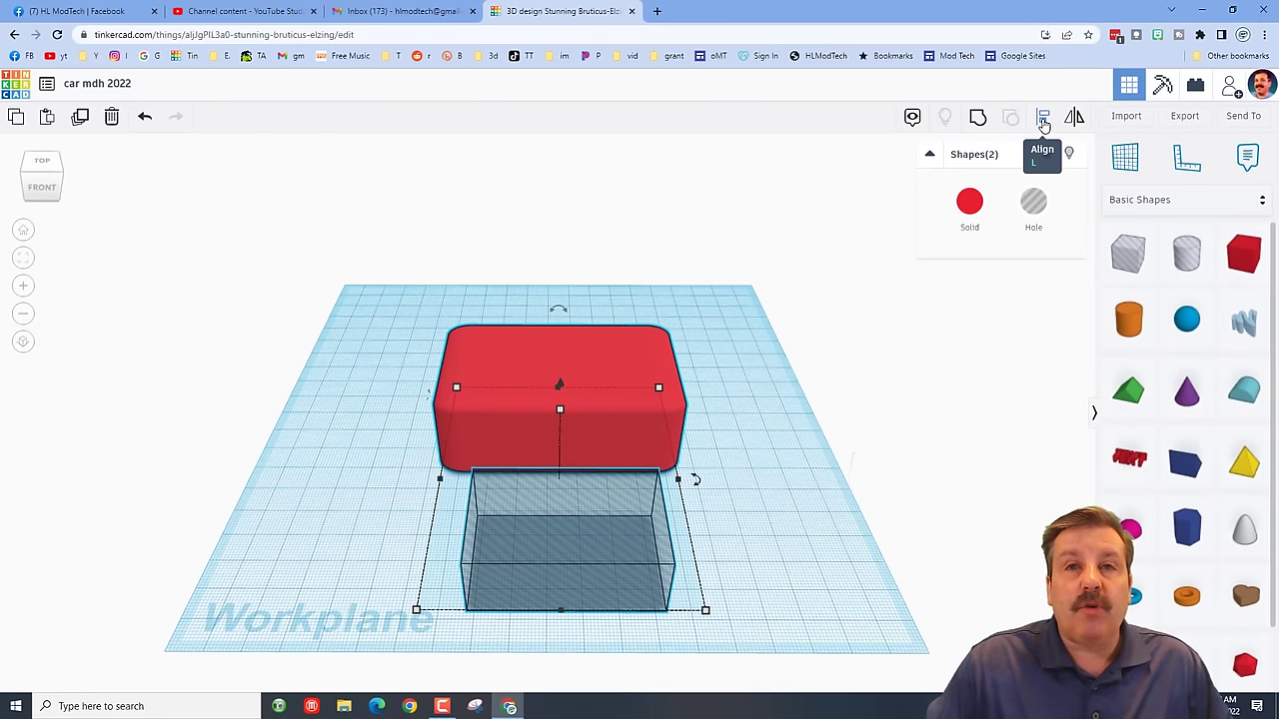
left_click(1043, 120)
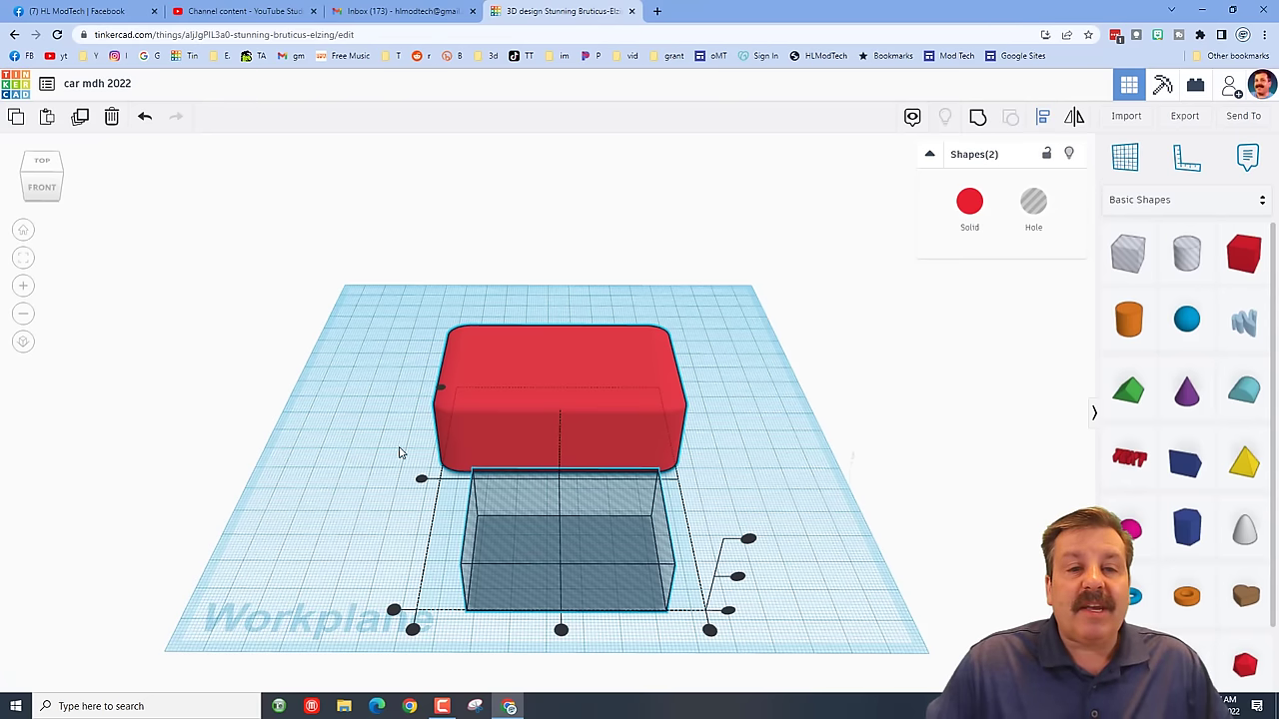
left_click(559, 375)
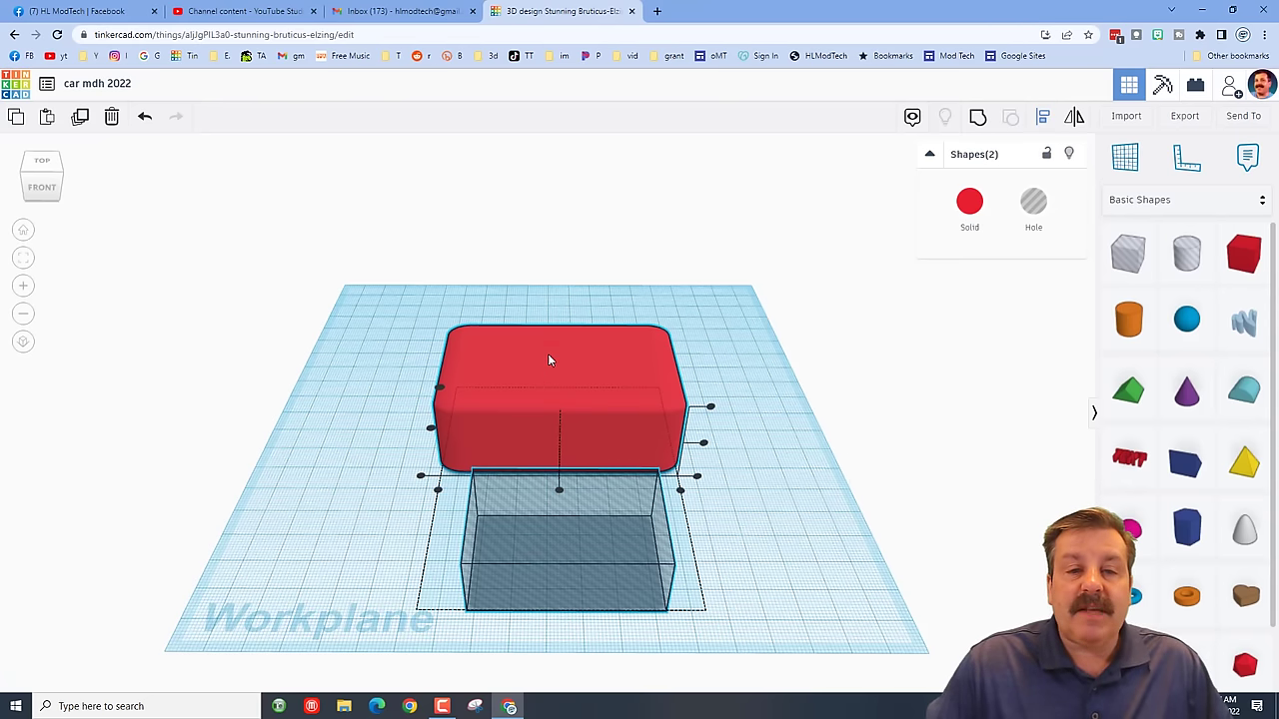
left_click(561, 496)
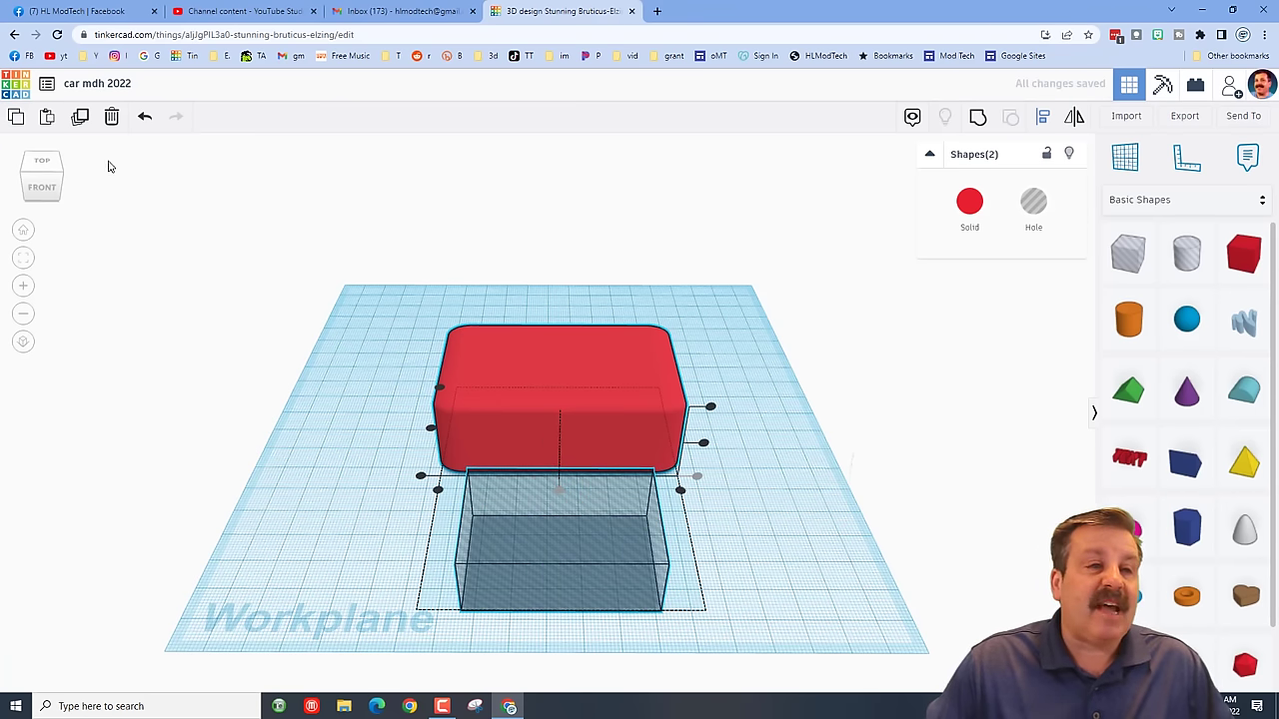
left_click(20, 172)
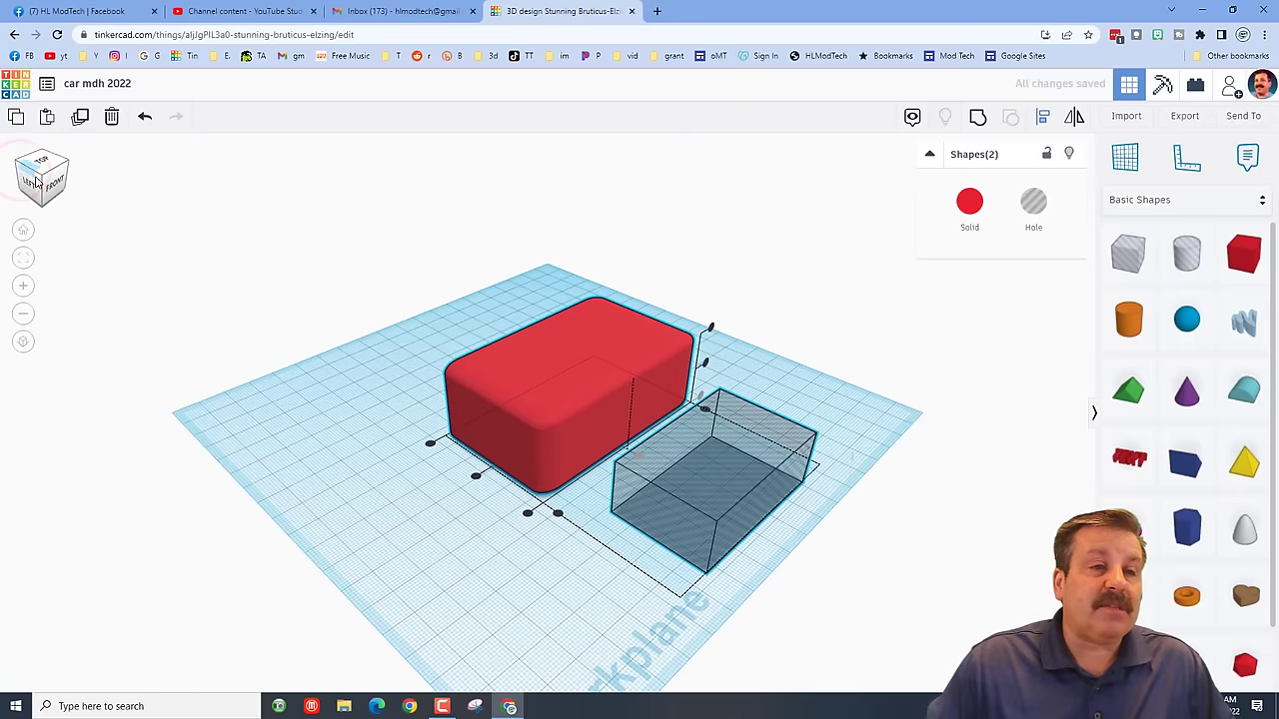
left_click(476, 480)
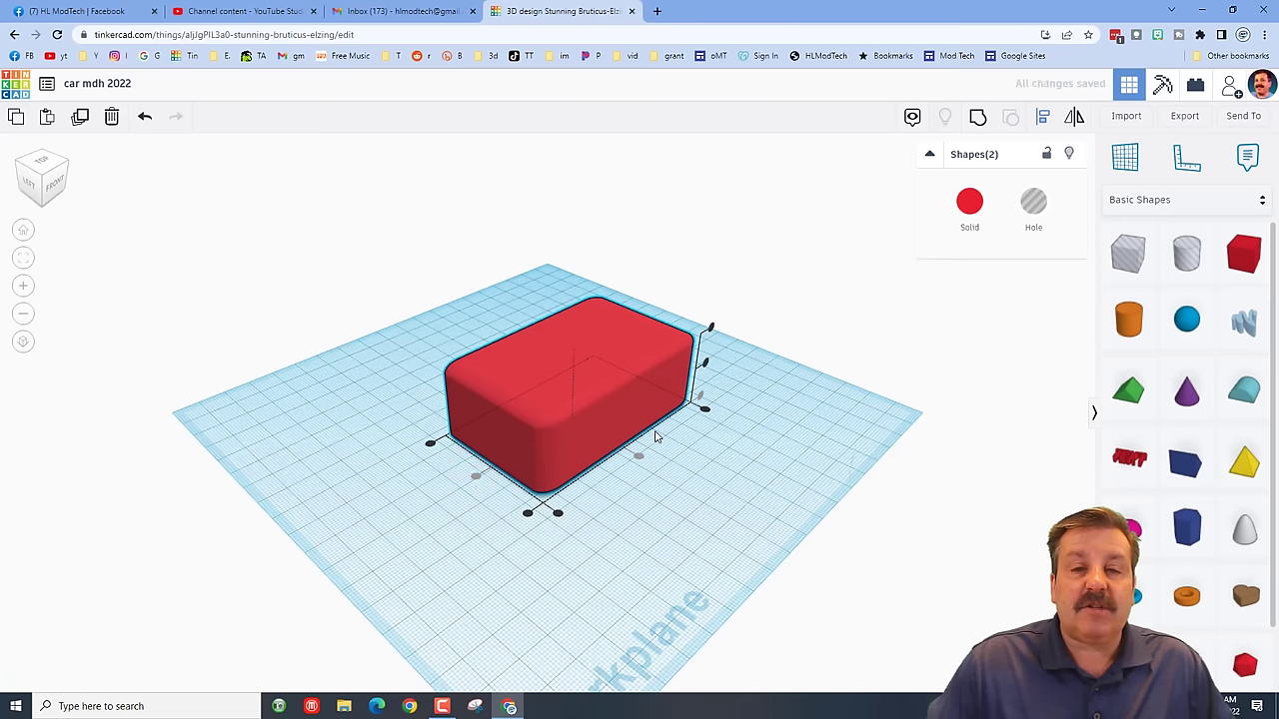
left_click(710, 328)
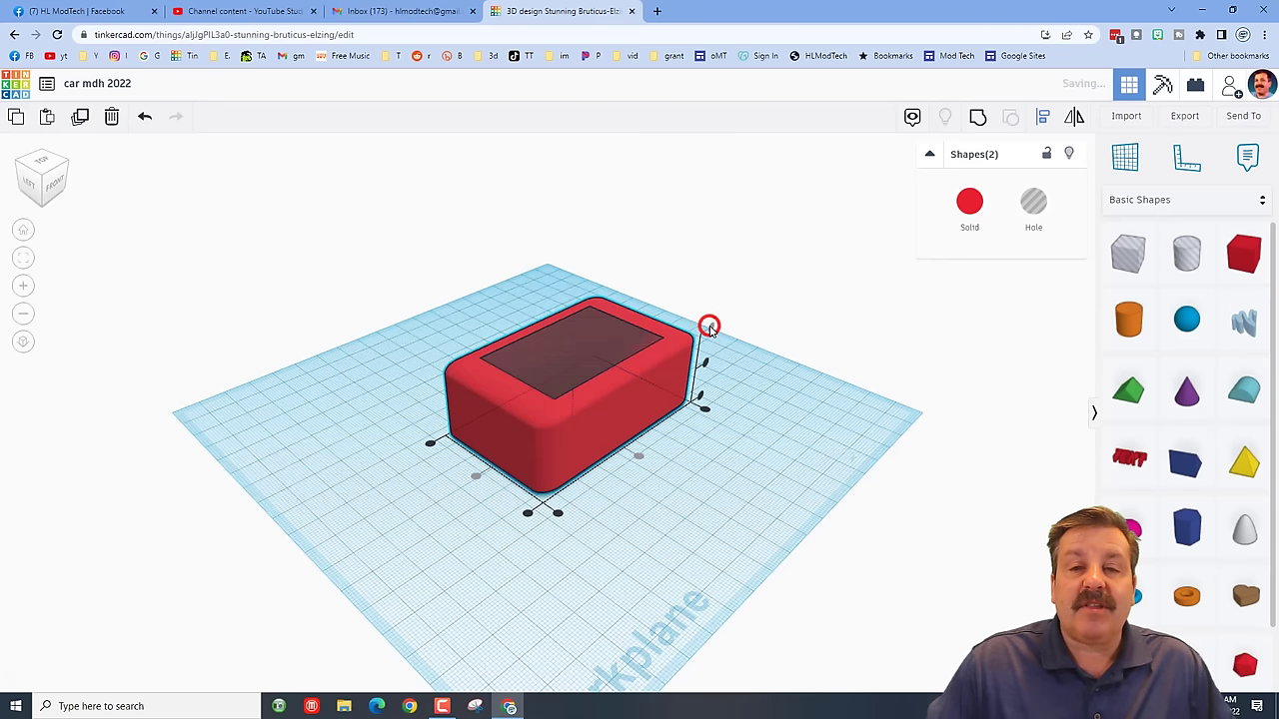
left_click(679, 462)
Try grouping the red box with the box hole to cut a rectangular cavity into its top
right_click_drag(753, 485, 623, 511)
left_click_drag(374, 269, 677, 580)
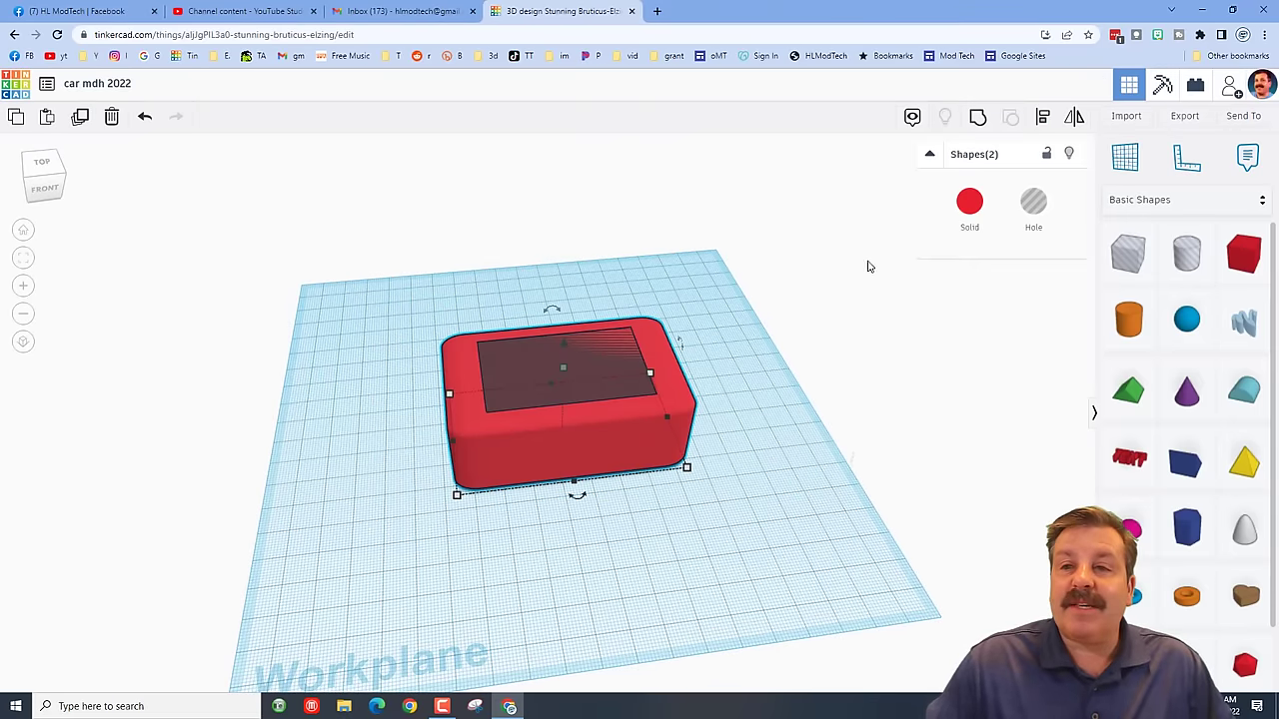
left_click(977, 116)
right_click_drag(400, 490, 596, 563)
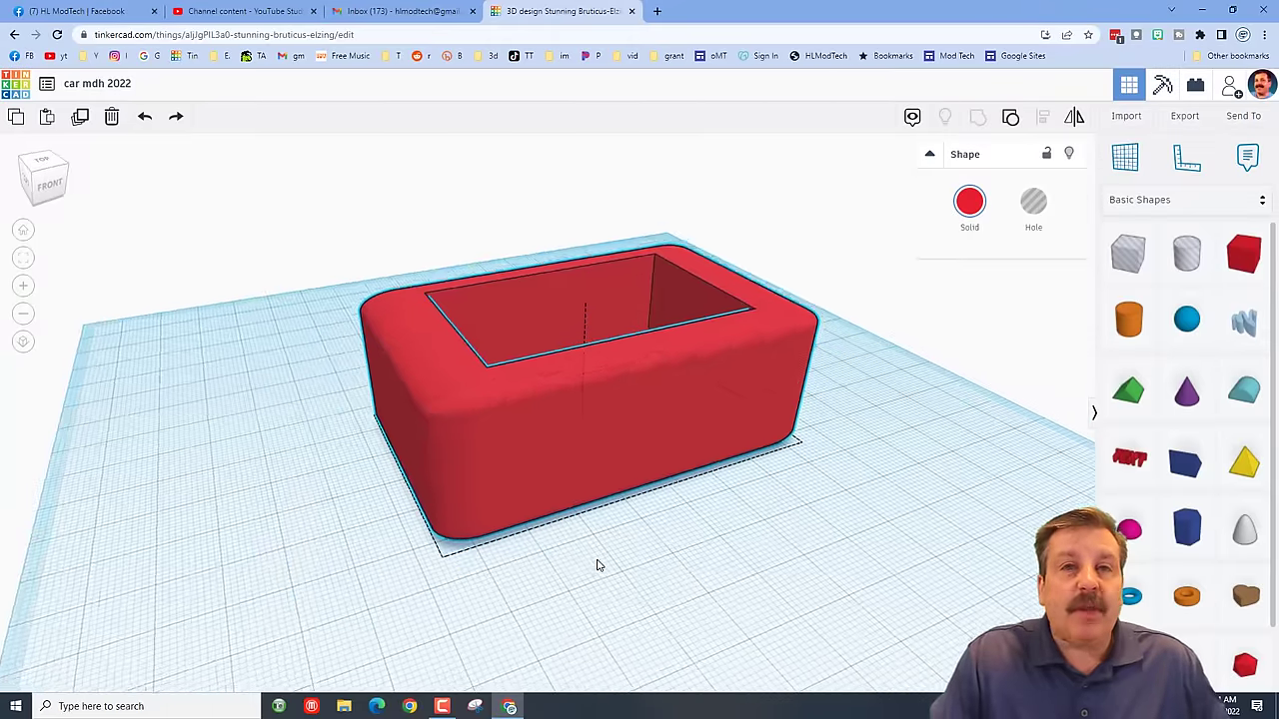
scroll(538, 496, "up", 3)
key("Escape")
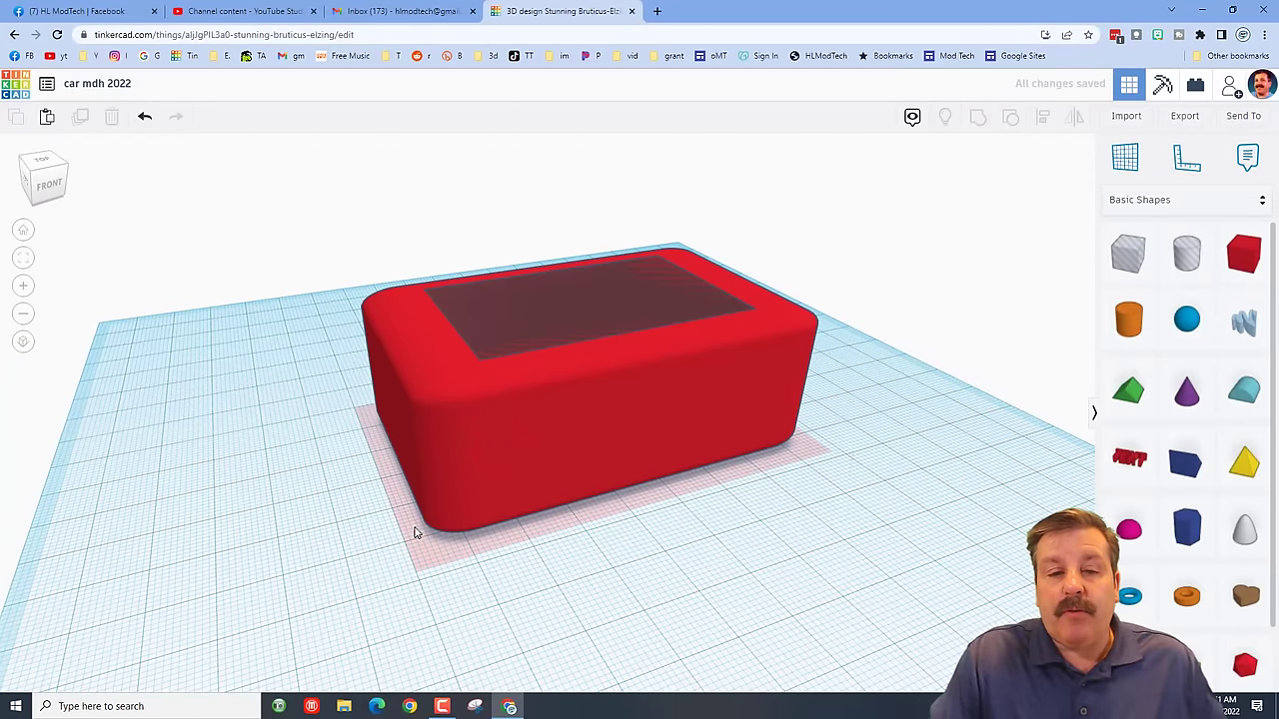
Stretch the red box inside the grouped body toward its left end and set its length to 100, leaving the box hole as is
left_click(509, 465)
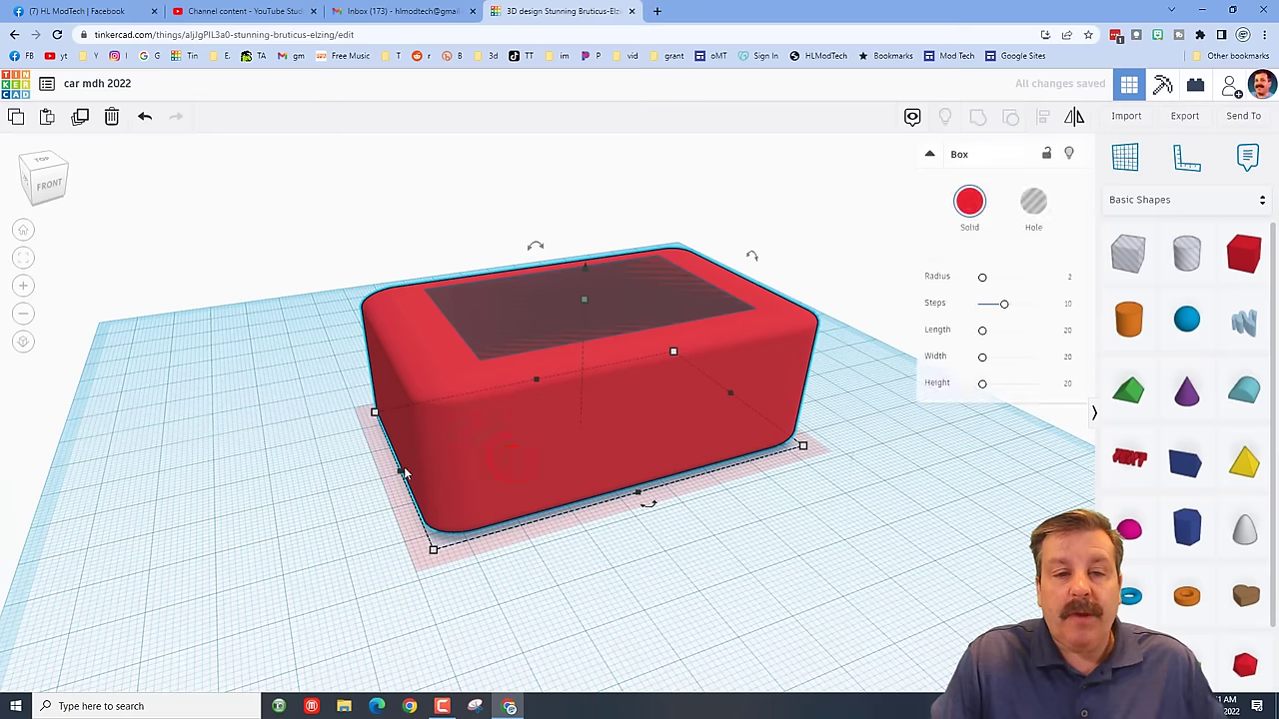
mouse_move(399, 474)
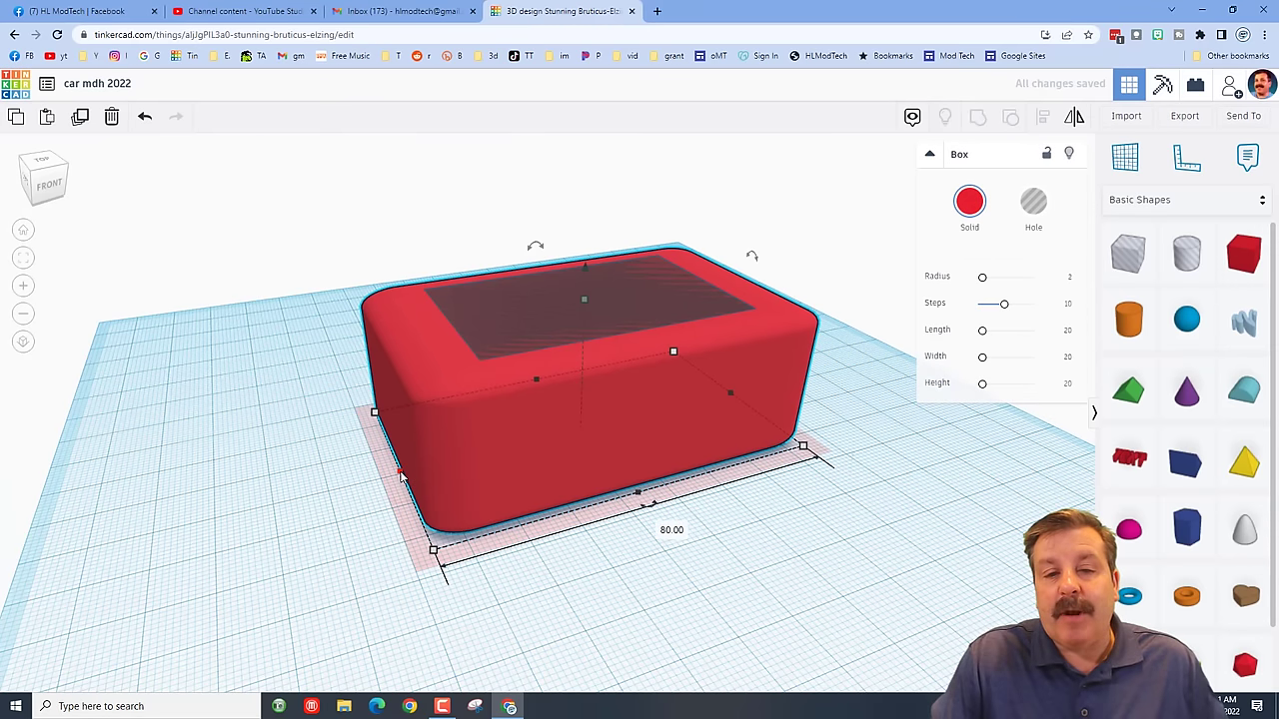
left_click_drag(400, 474, 272, 498)
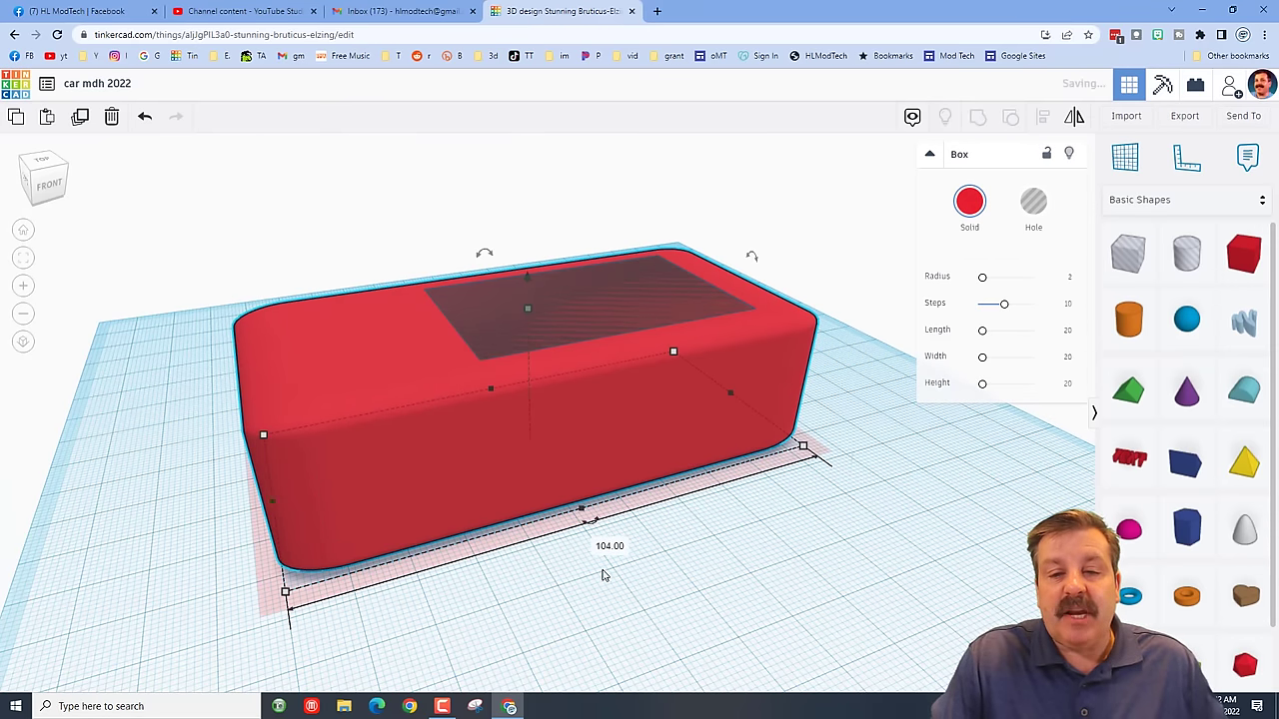
type("10")
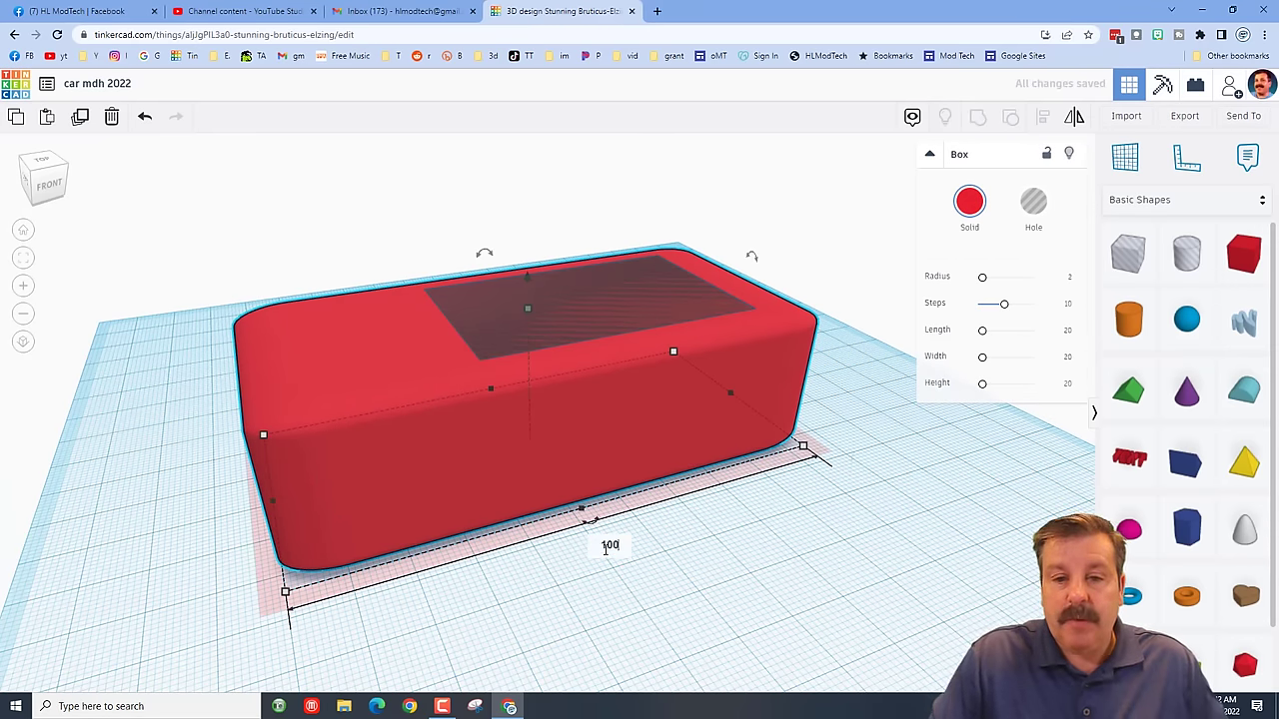
type("0")
left_click(799, 557)
right_click_drag(800, 557, 317, 369)
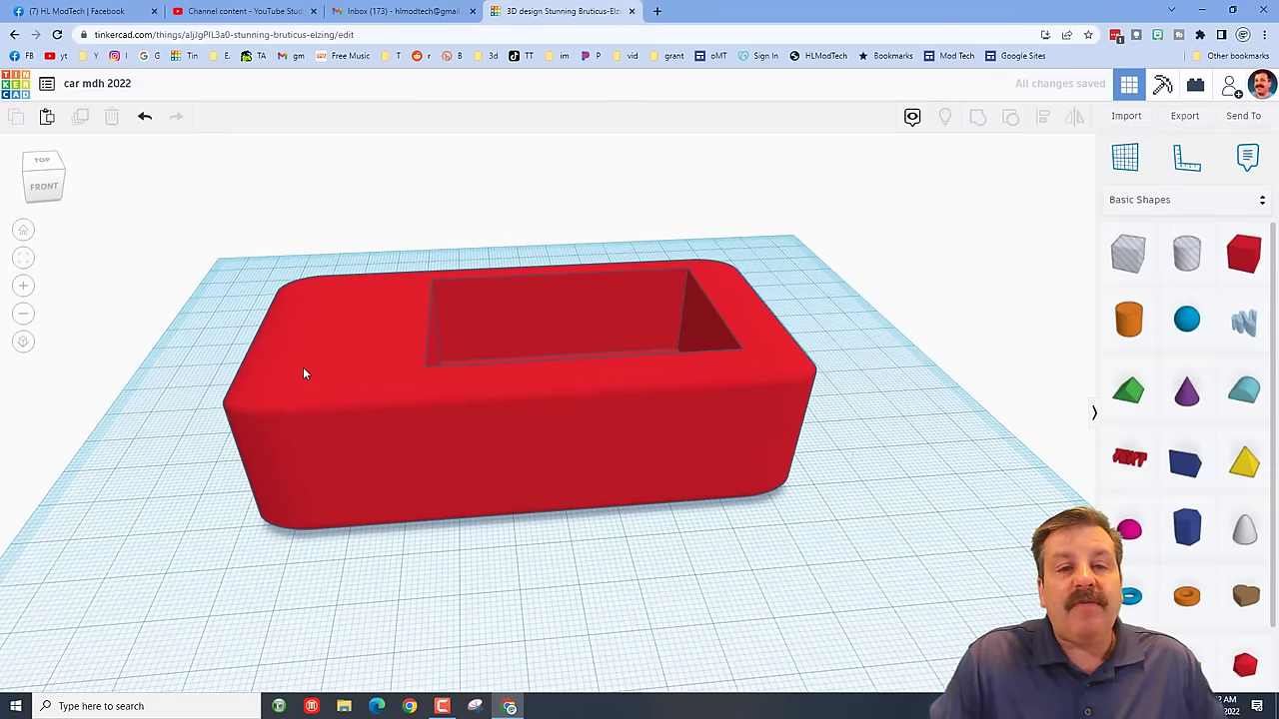
mouse_move(643, 380)
right_mouse_down()
mouse_move(726, 446)
mouse_move(629, 386)
mouse_move(504, 377)
mouse_move(450, 349)
mouse_move(608, 337)
mouse_move(642, 345)
mouse_move(638, 358)
right_mouse_up()
left_click(586, 440)
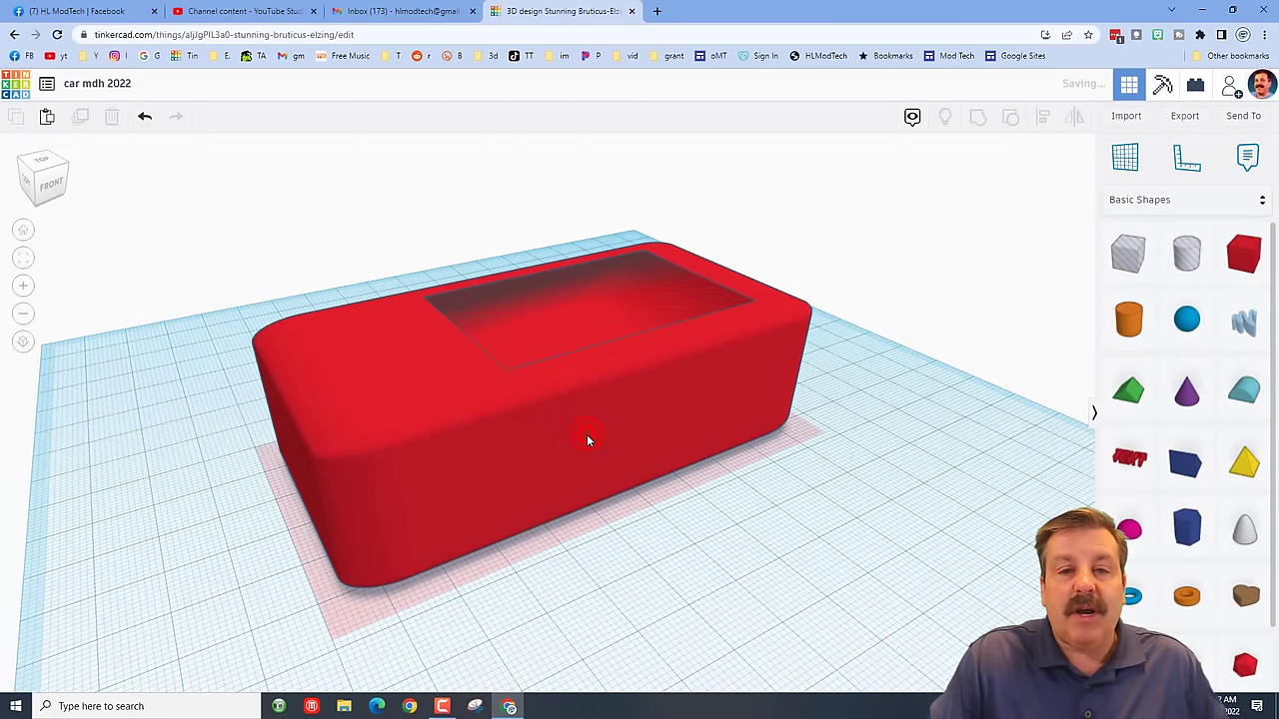
left_click(970, 493)
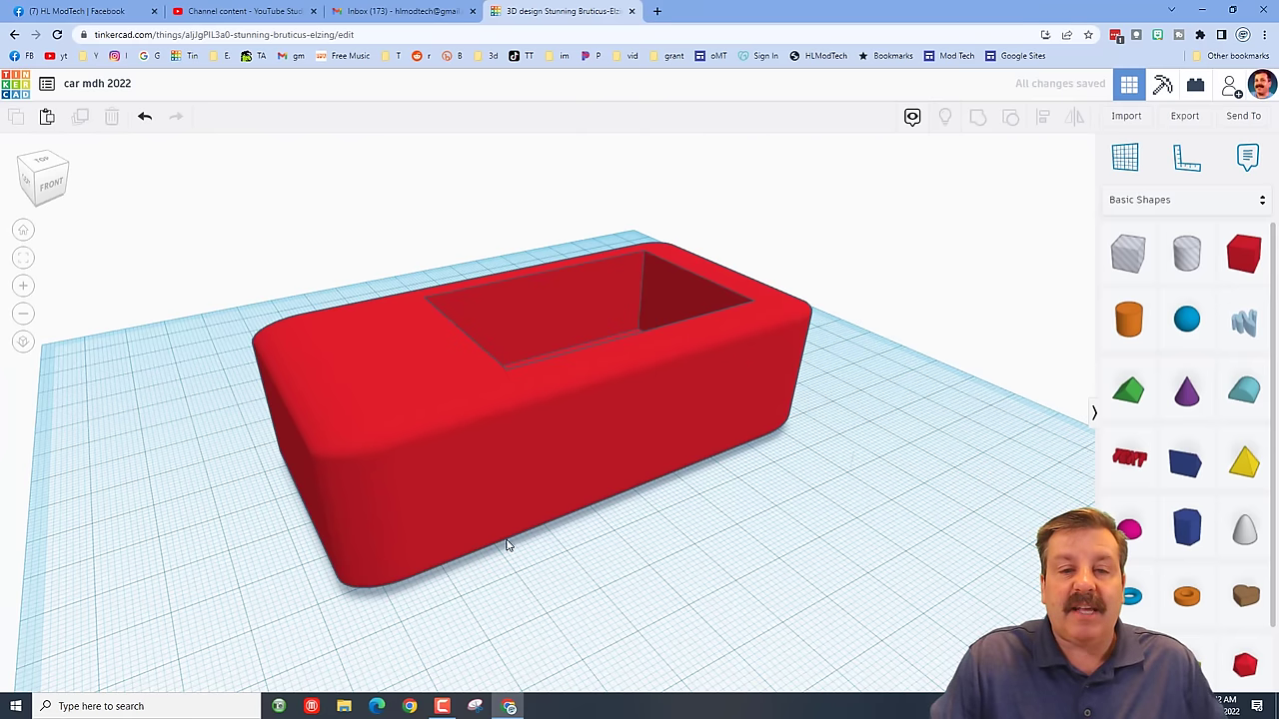
Place a Round Roof shape in front of the red body and turn it into a hole
right_click_drag(879, 471, 1005, 534)
left_click_drag(1246, 389, 726, 520)
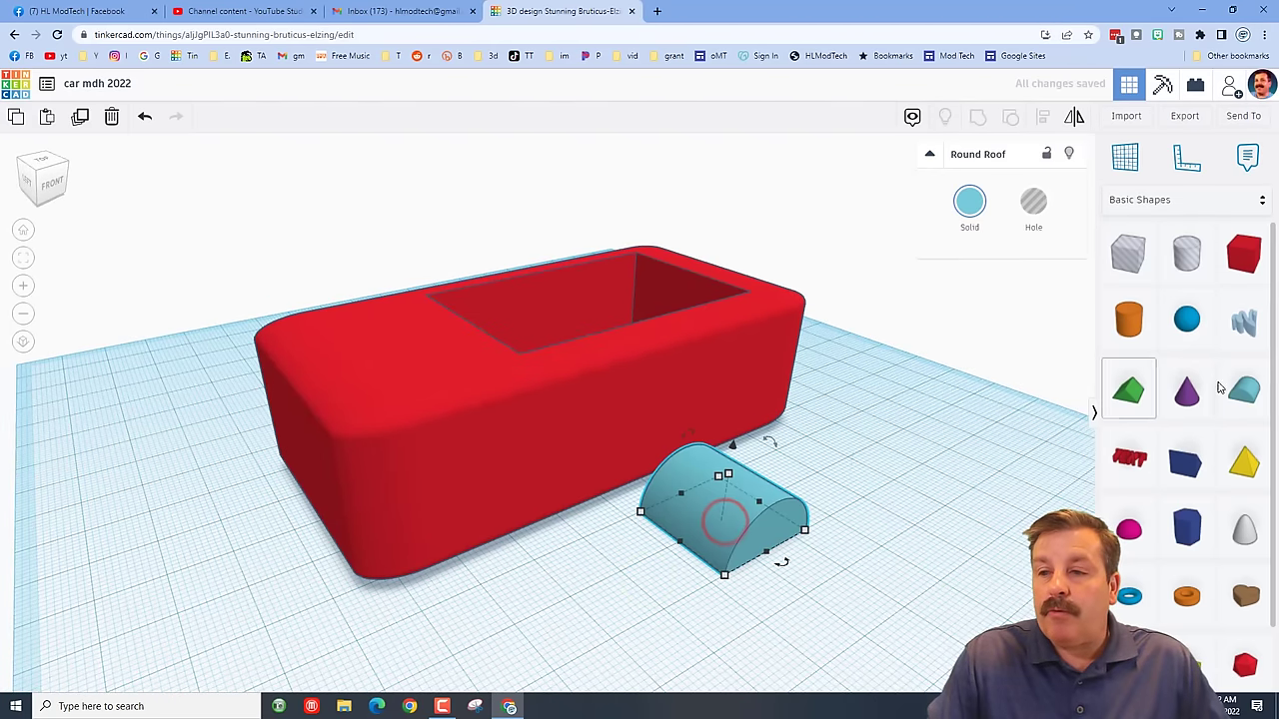
left_click(1033, 201)
right_click_drag(759, 587, 547, 491)
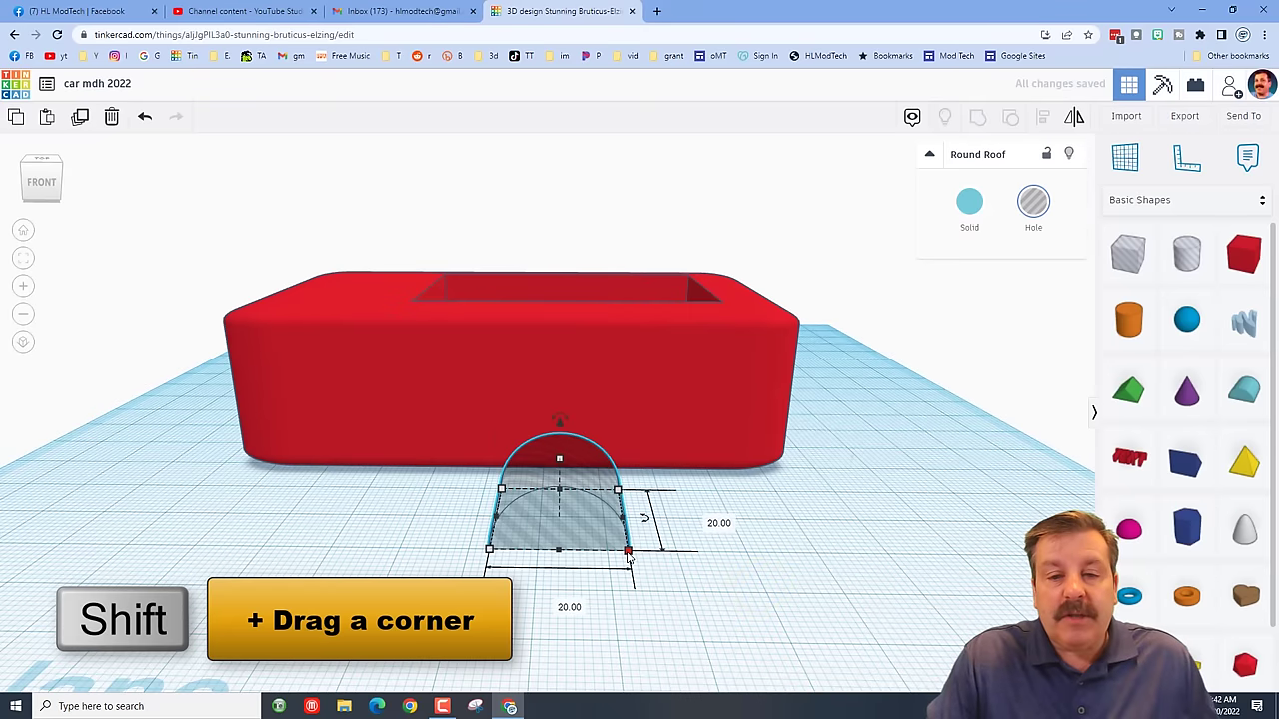
Scale the round roof hole proportionally to a width and depth of 25
left_click_drag(629, 551, 655, 590, "shift")
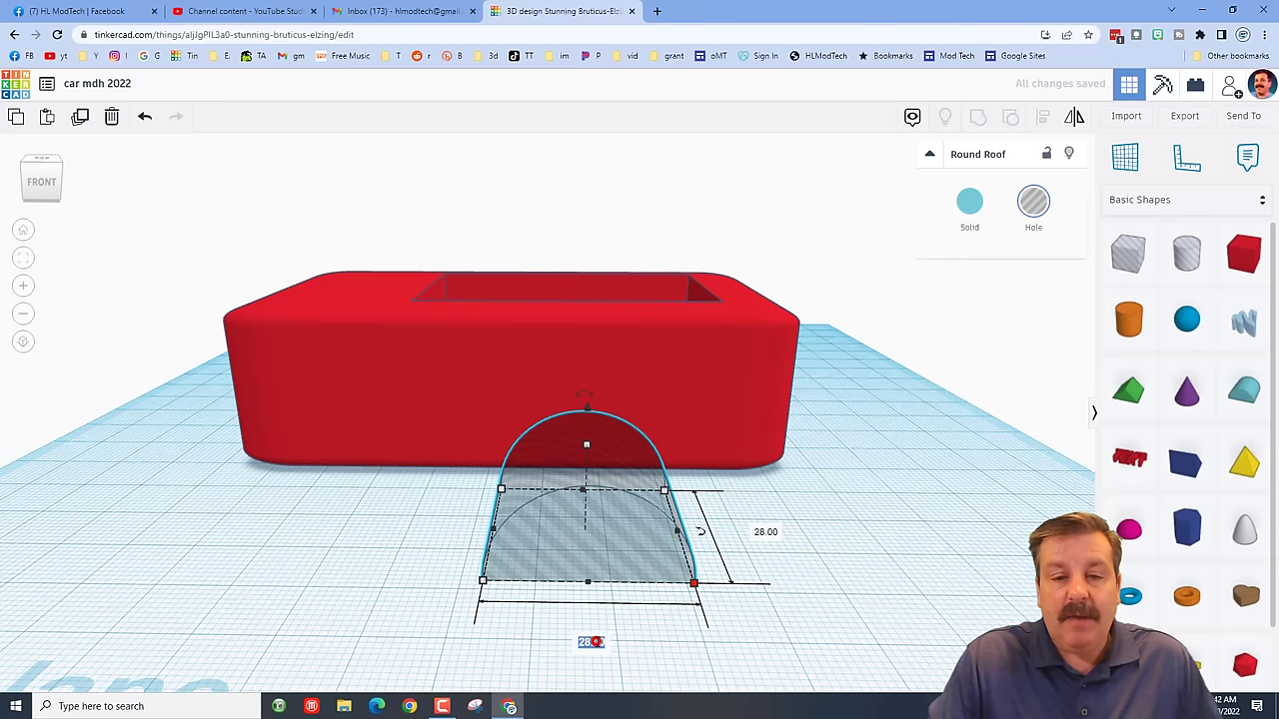
left_click(592, 642)
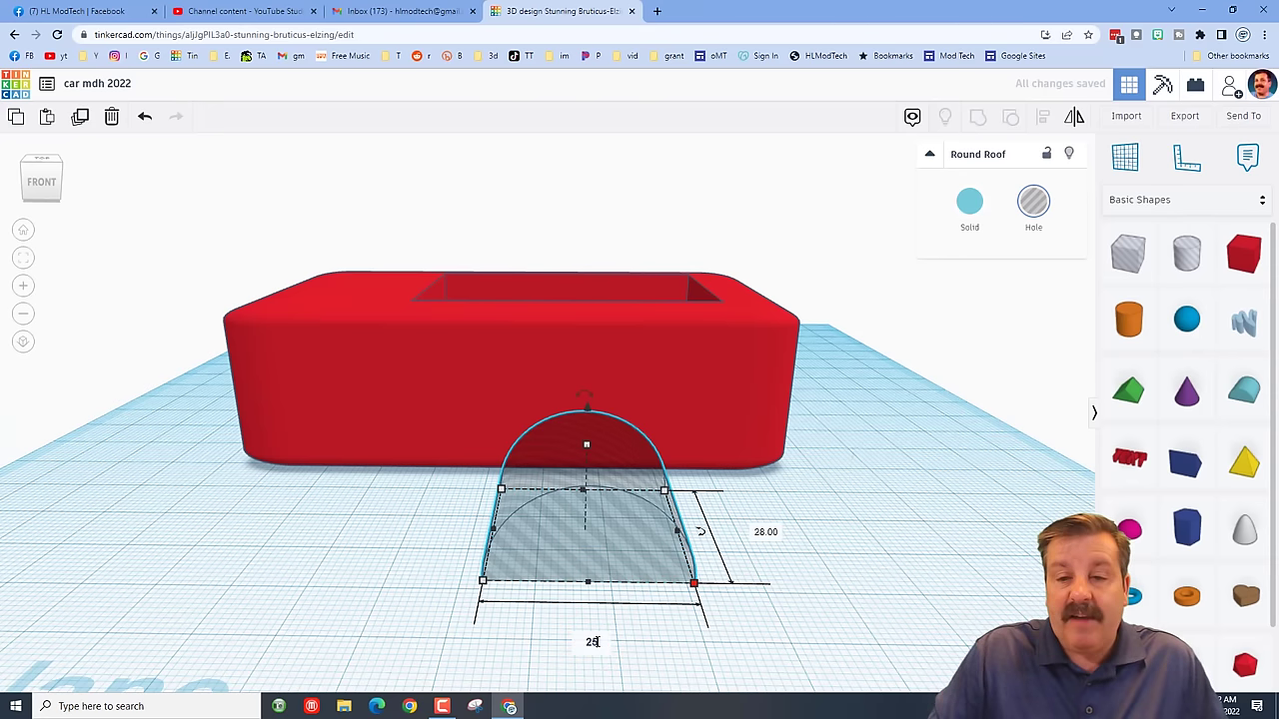
type("25")
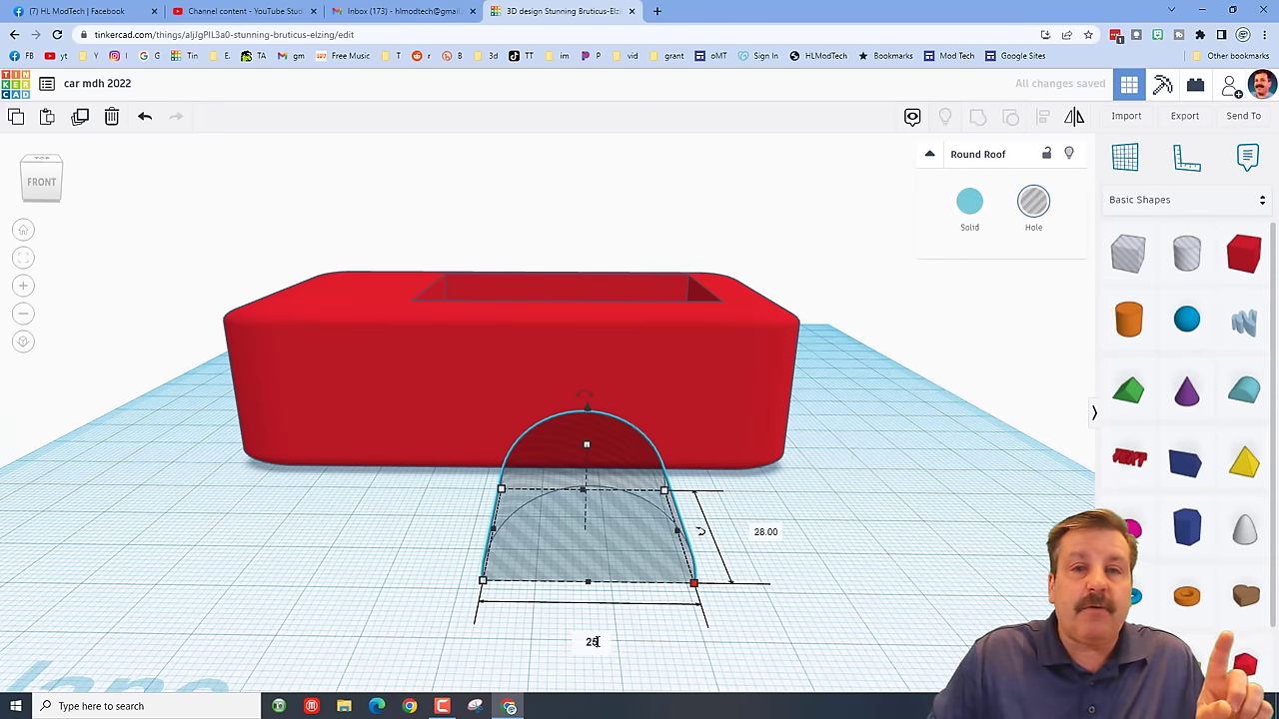
key("Return")
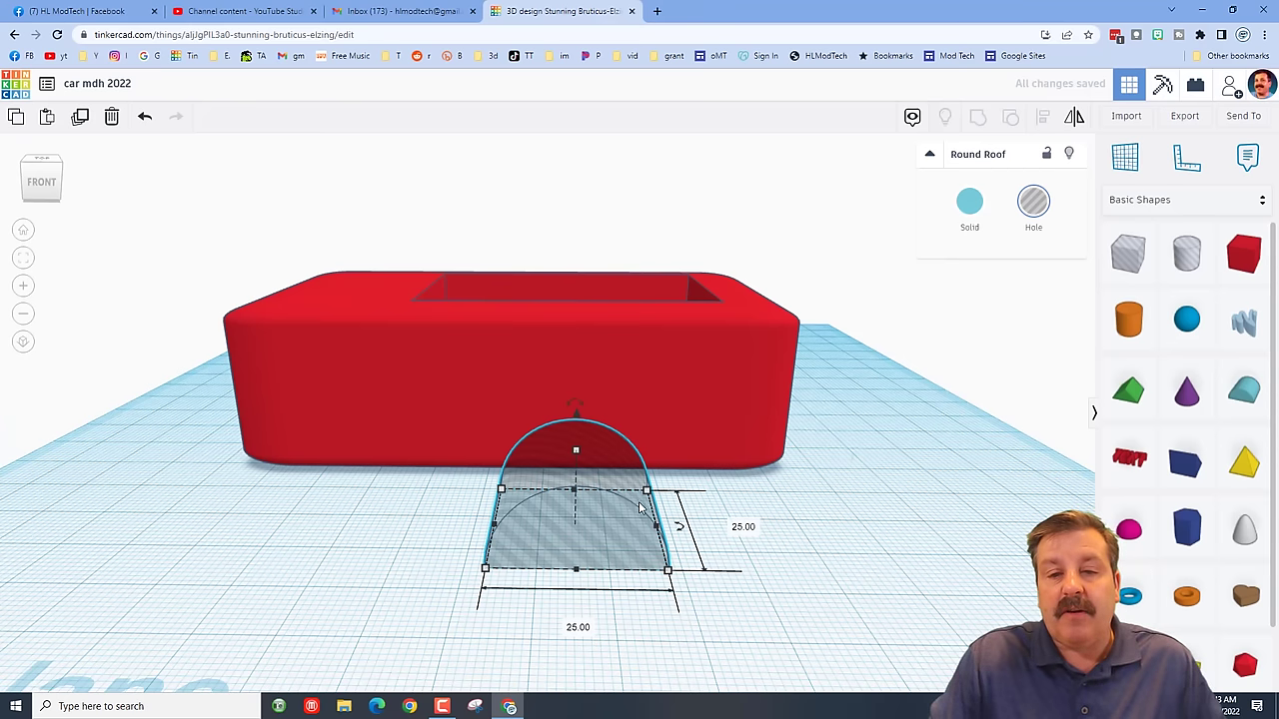
left_click(575, 453)
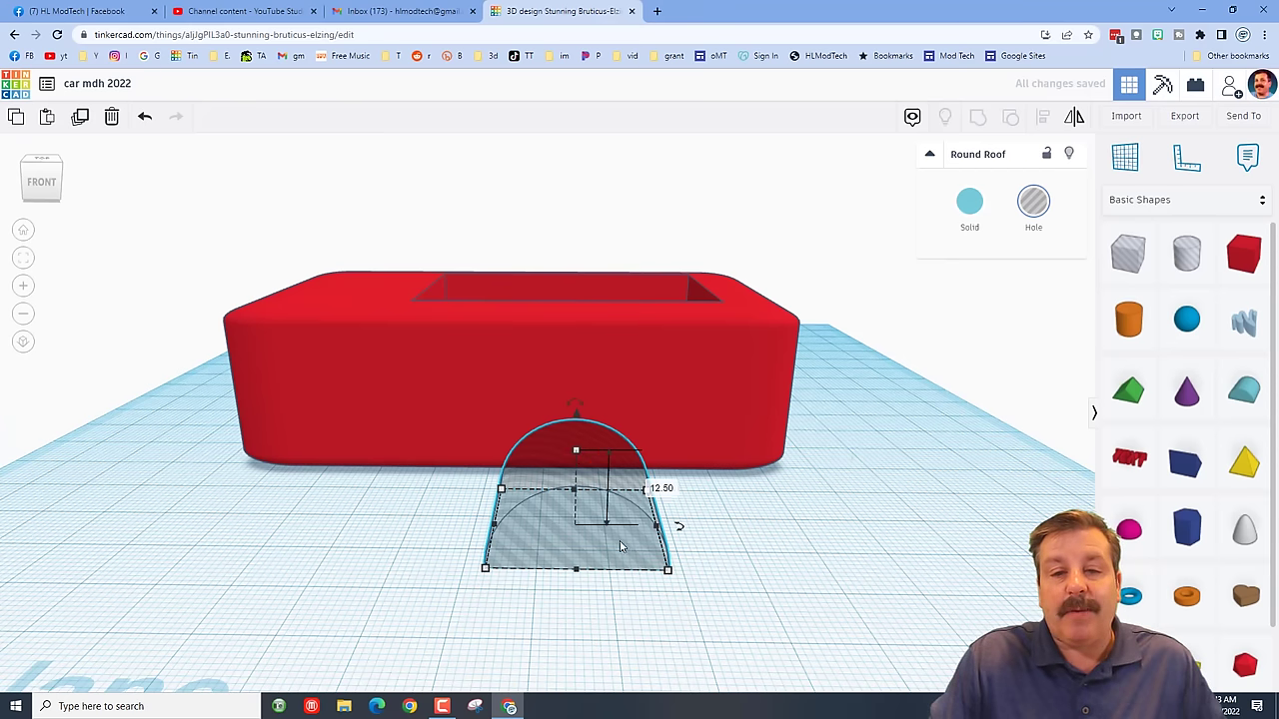
Align the round roof hole with the left end of the car body
left_click_drag(164, 411, 742, 287)
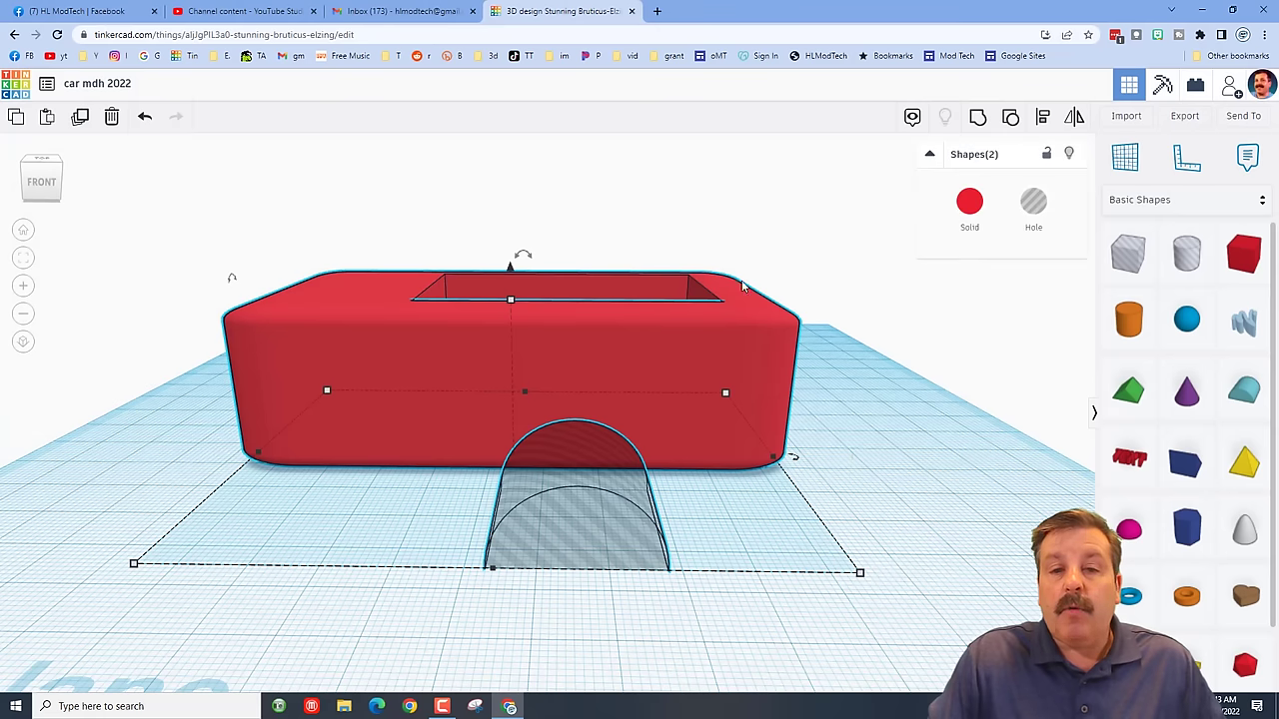
left_click(1046, 117)
left_click(310, 310)
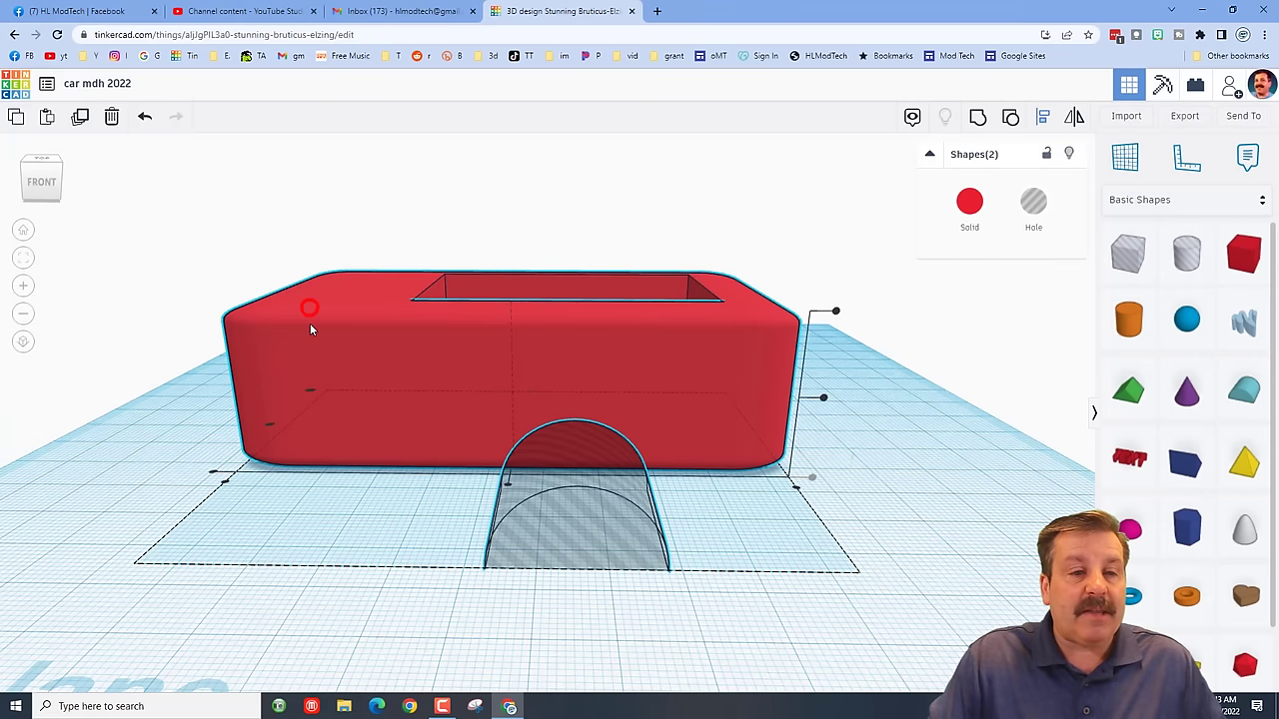
left_click(223, 477)
right_click_drag(137, 523, 595, 595)
Reduce the round roof hole's depth to make it a thin wheel-arch cutter
left_click(596, 595)
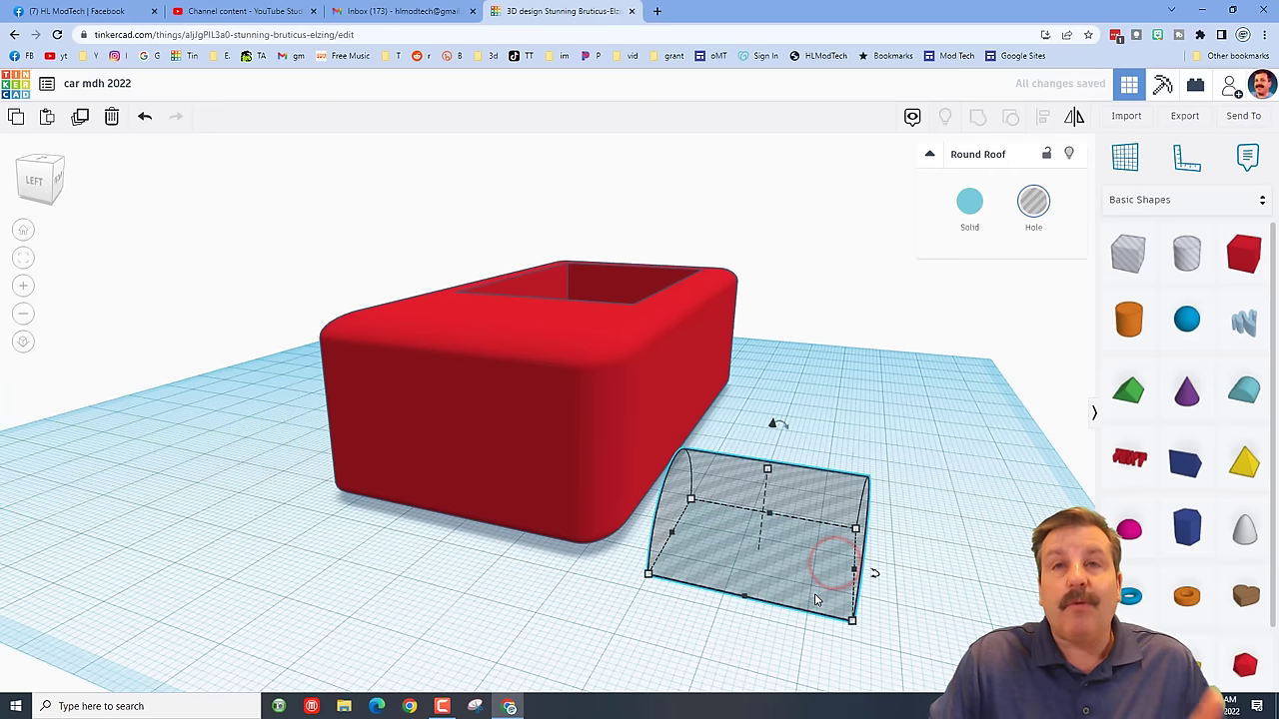
mouse_move(855, 620)
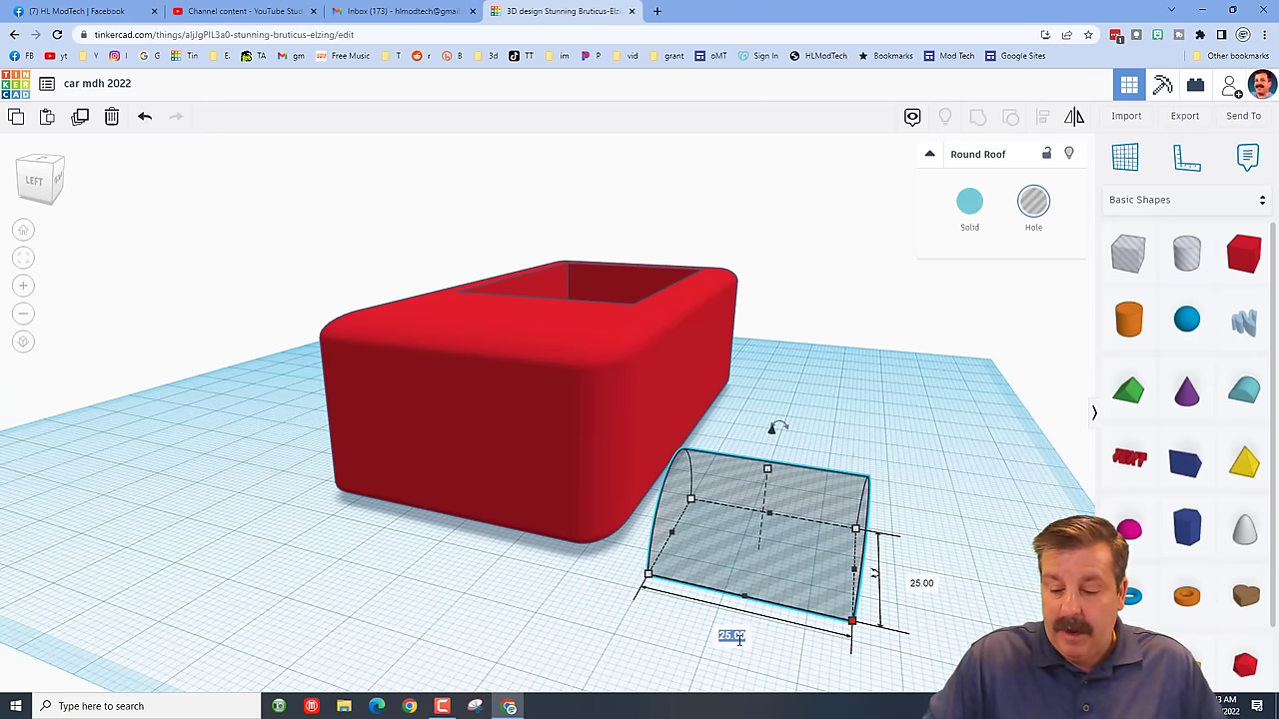
key("Return")
left_click(605, 586)
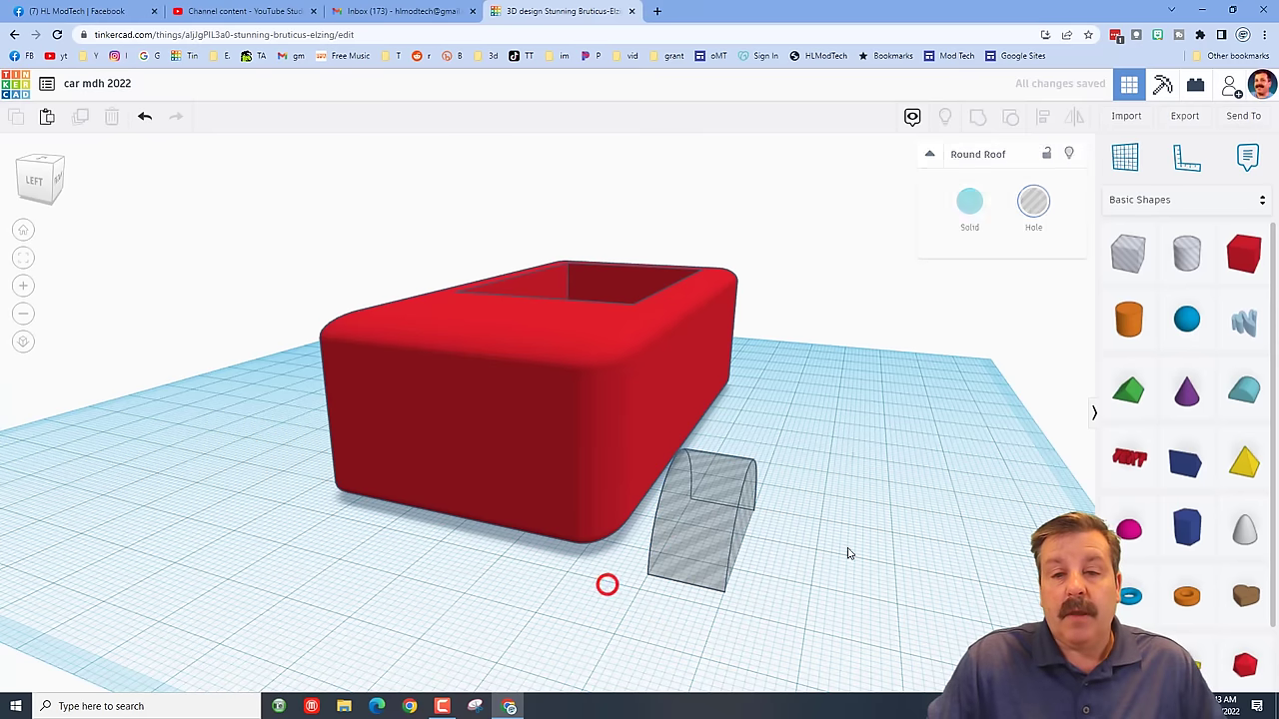
Align the round roof hole flush with the front side of the car body
left_click_drag(172, 306, 774, 619)
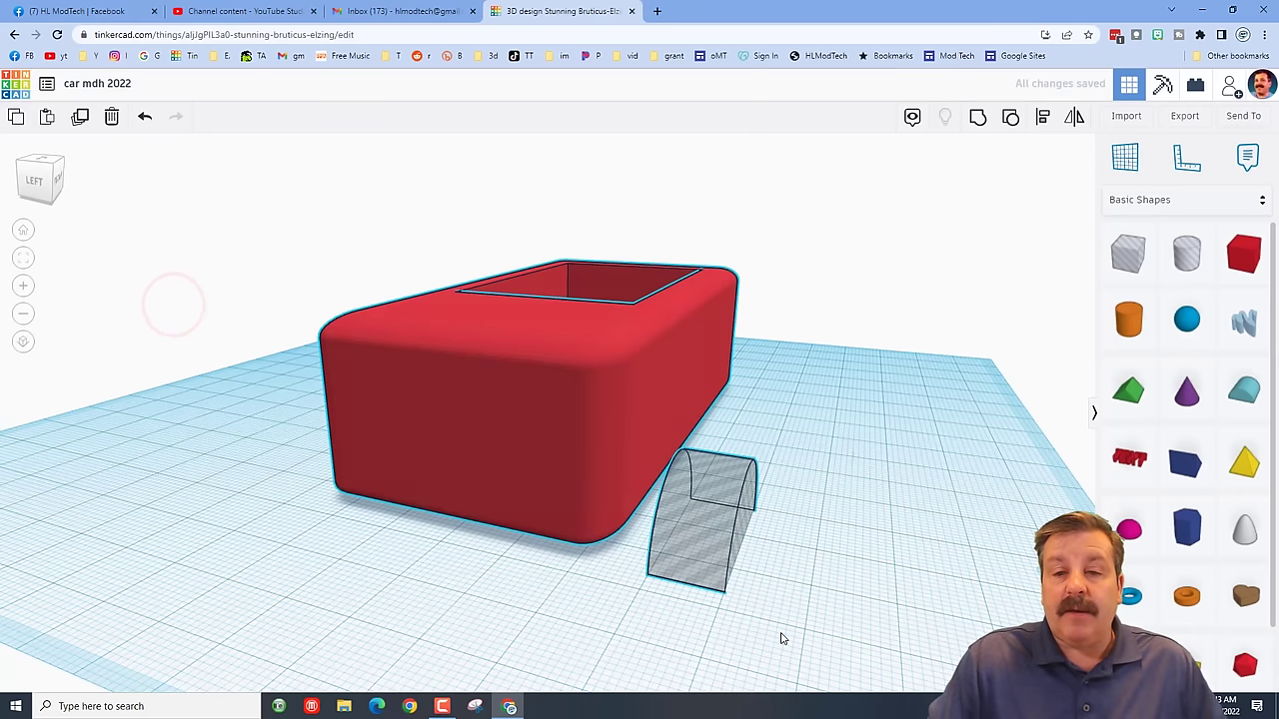
left_click(526, 409)
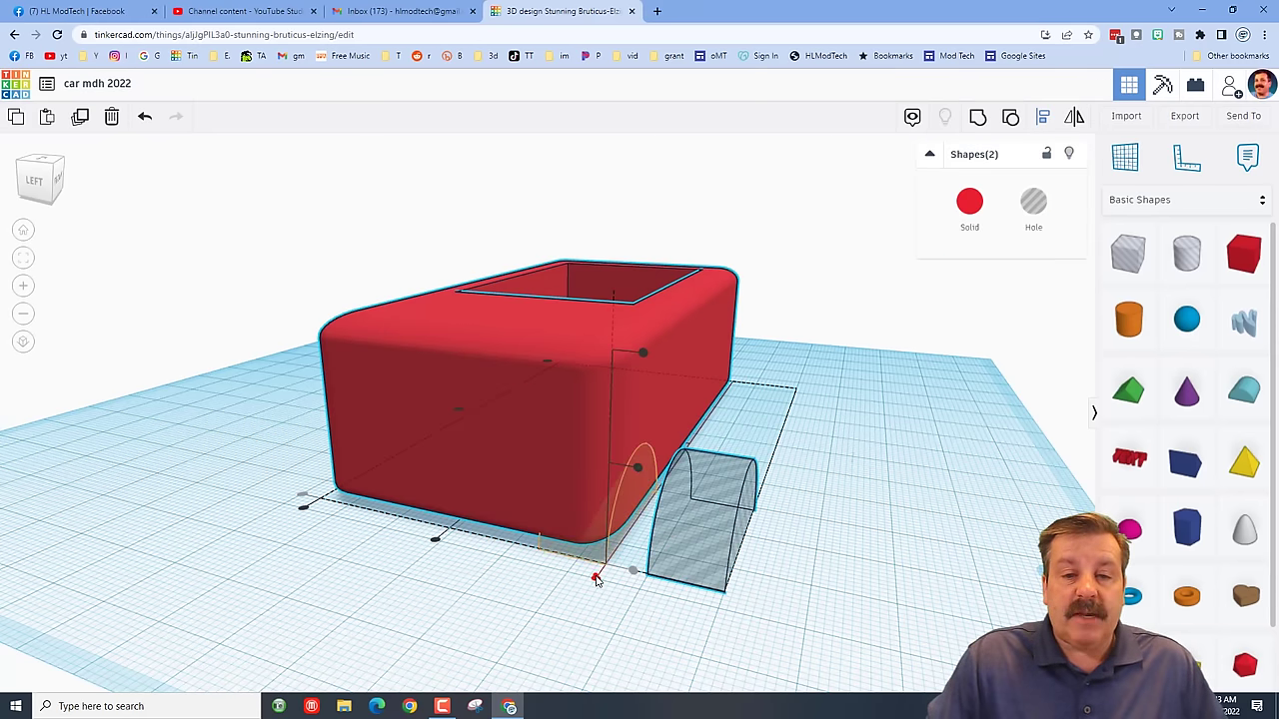
key("ctrl+g")
left_click(746, 590)
right_click_drag(843, 550, 309, 426)
left_click(310, 425)
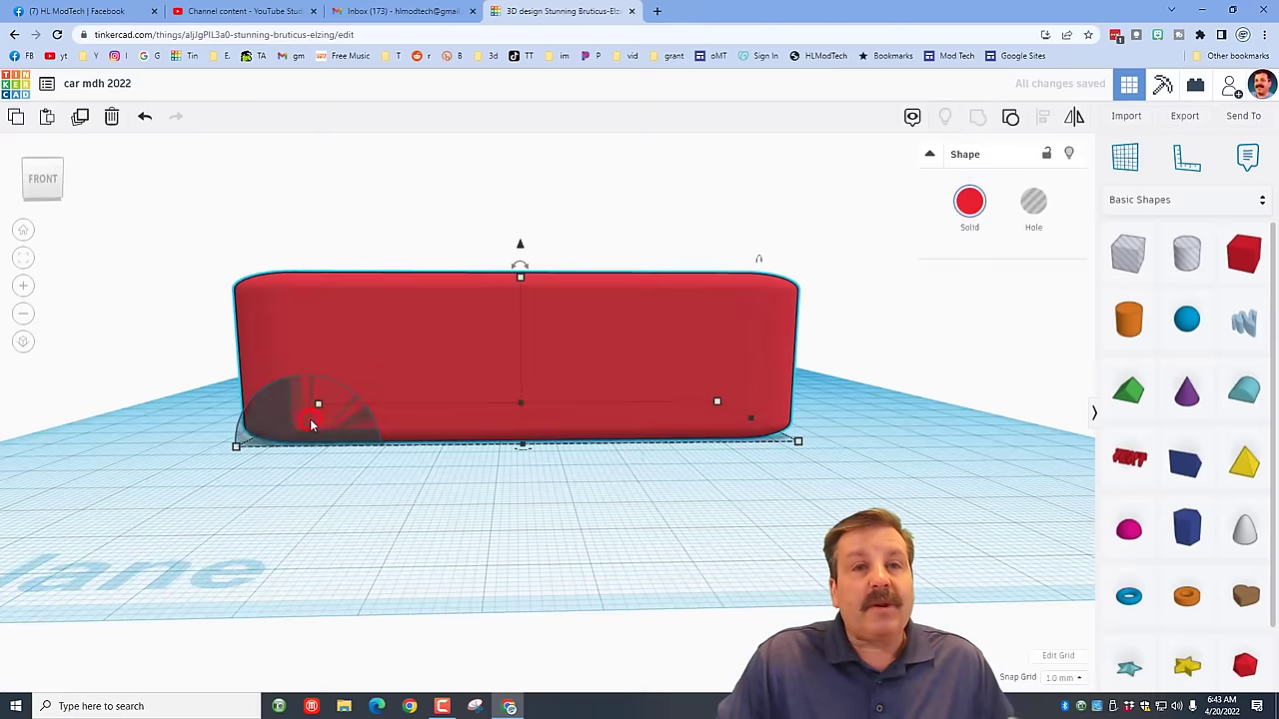
Set the snap grid to 5.0 mm and nudge the round roof hole two increments inward from the body's left end
left_click(1049, 679)
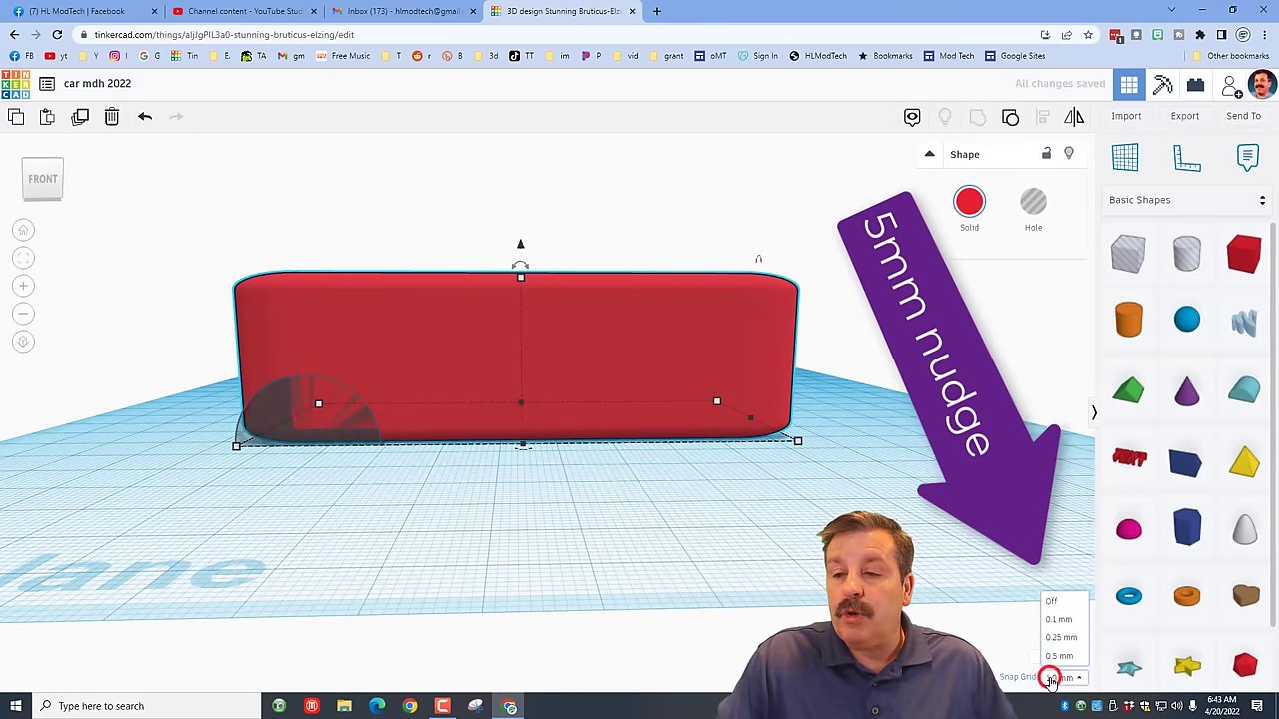
left_click(1055, 649)
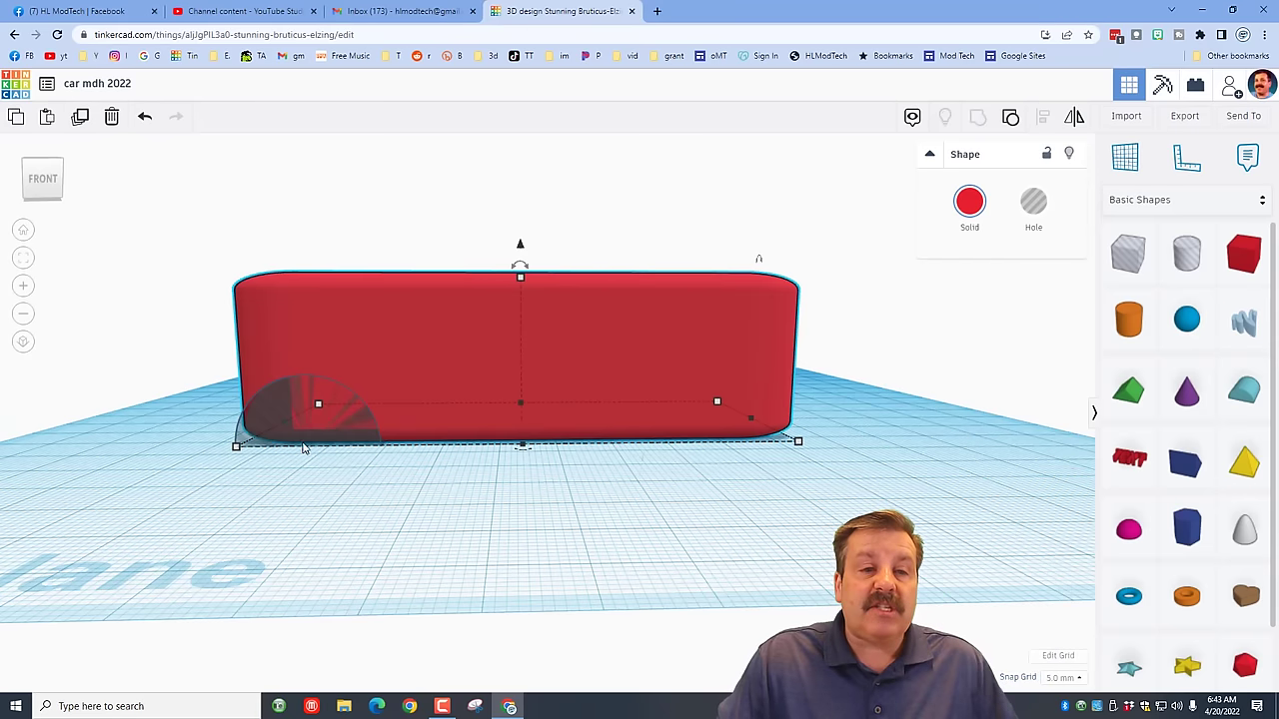
left_click(300, 429)
key("Right")
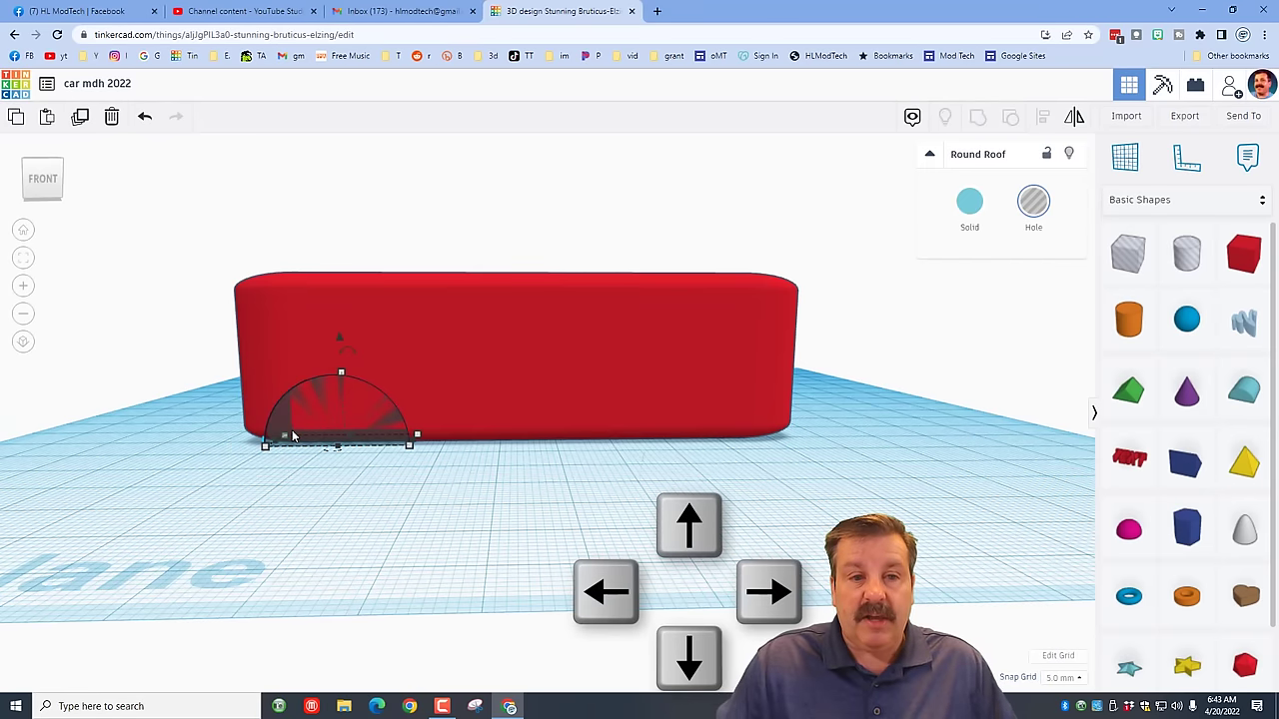
key("Right")
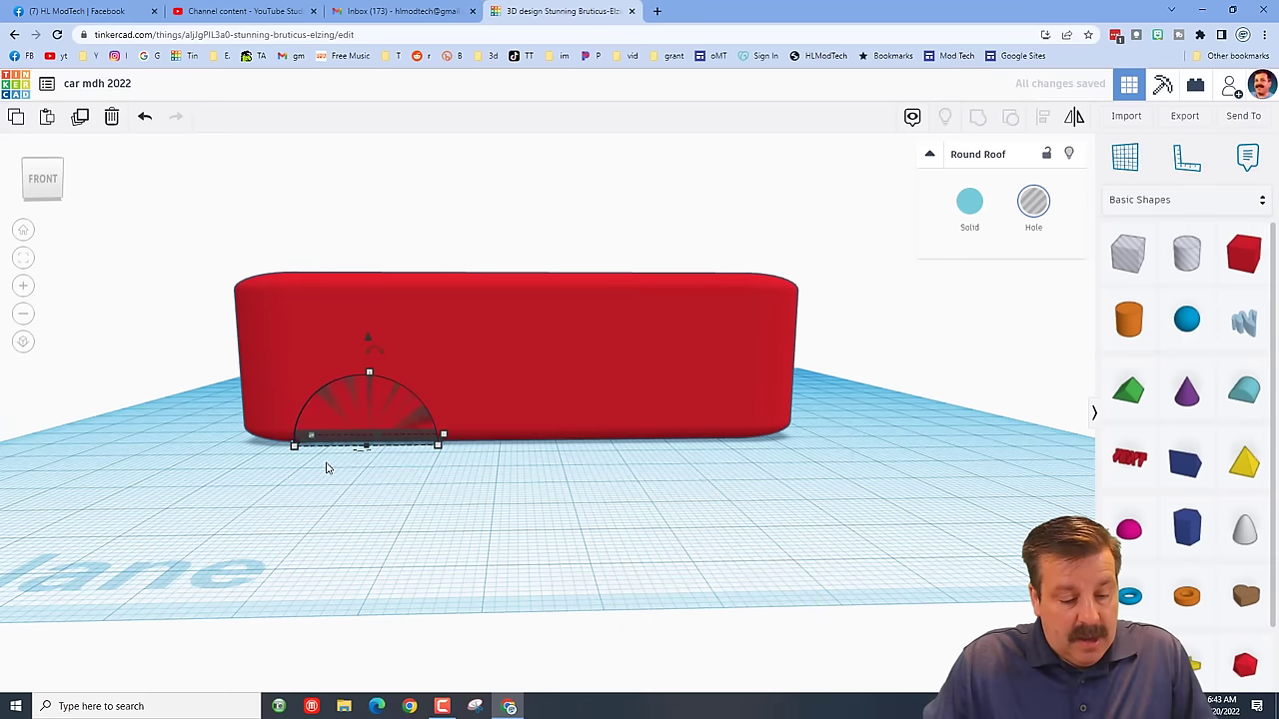
Duplicate the wheel-arch hole and nudge the copy along the body past its right end
key("Right")
key("Right")
key("Right")
key("Right")
key("Right")
key("Right")
key("Right")
key("Right")
key("Right")
key("Right")
key("Right")
key("Right")
key("Right")
key("Right")
key("Right")
key("Right")
key("Right")
key("Right")
key("Right")
key("Right")
key("Right")
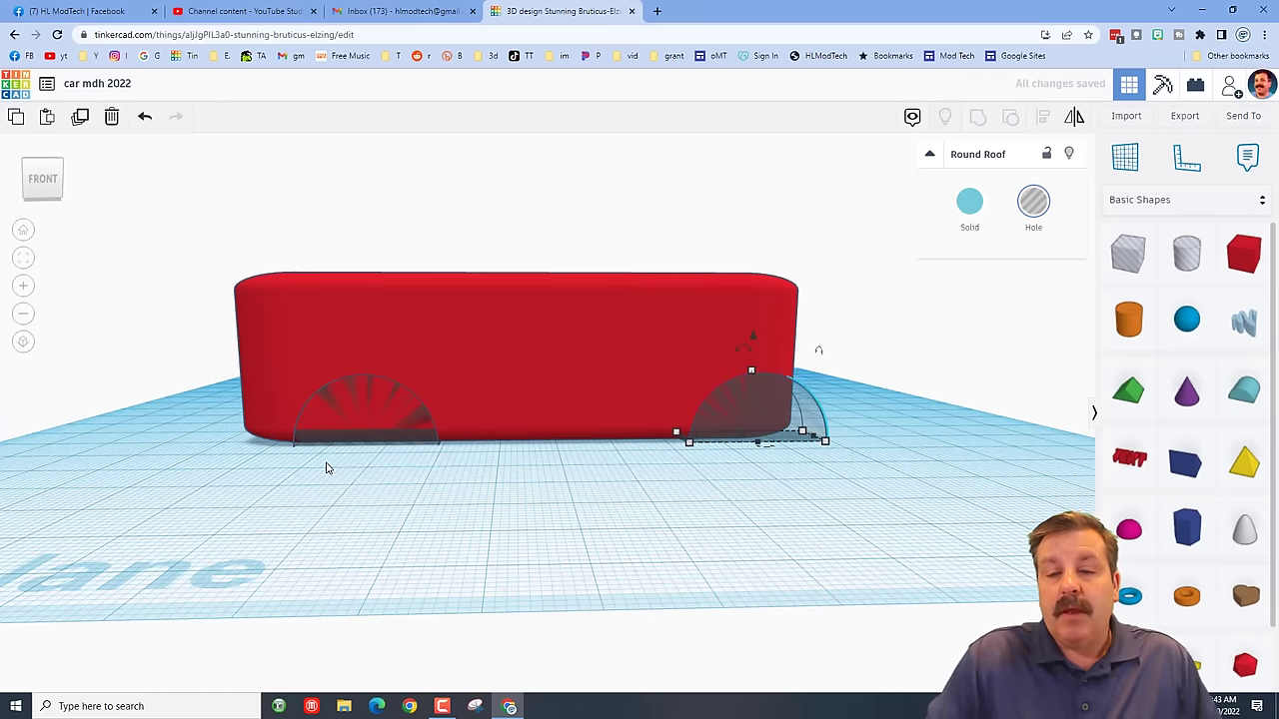
Align the copied wheel-arch hole flush with the right end of the car body
right_click_drag(767, 542, 656, 540)
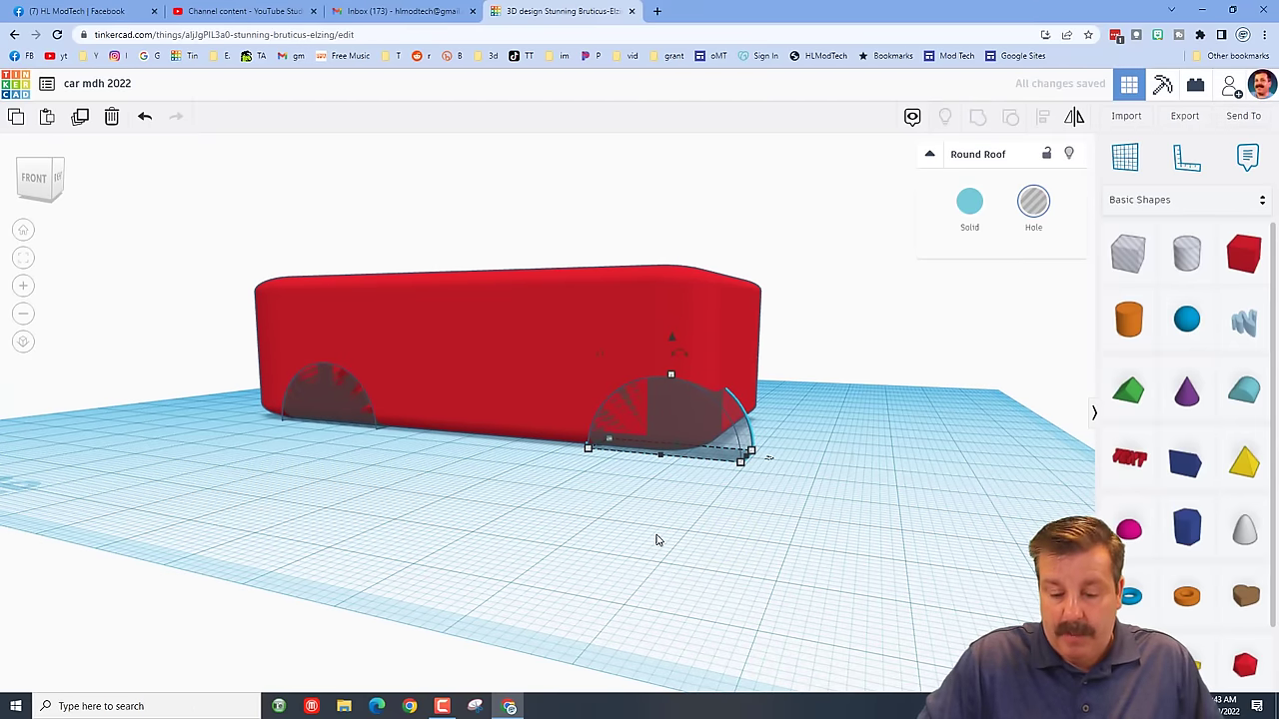
left_click(813, 511)
left_click_drag(879, 289, 597, 538)
left_click(1045, 118)
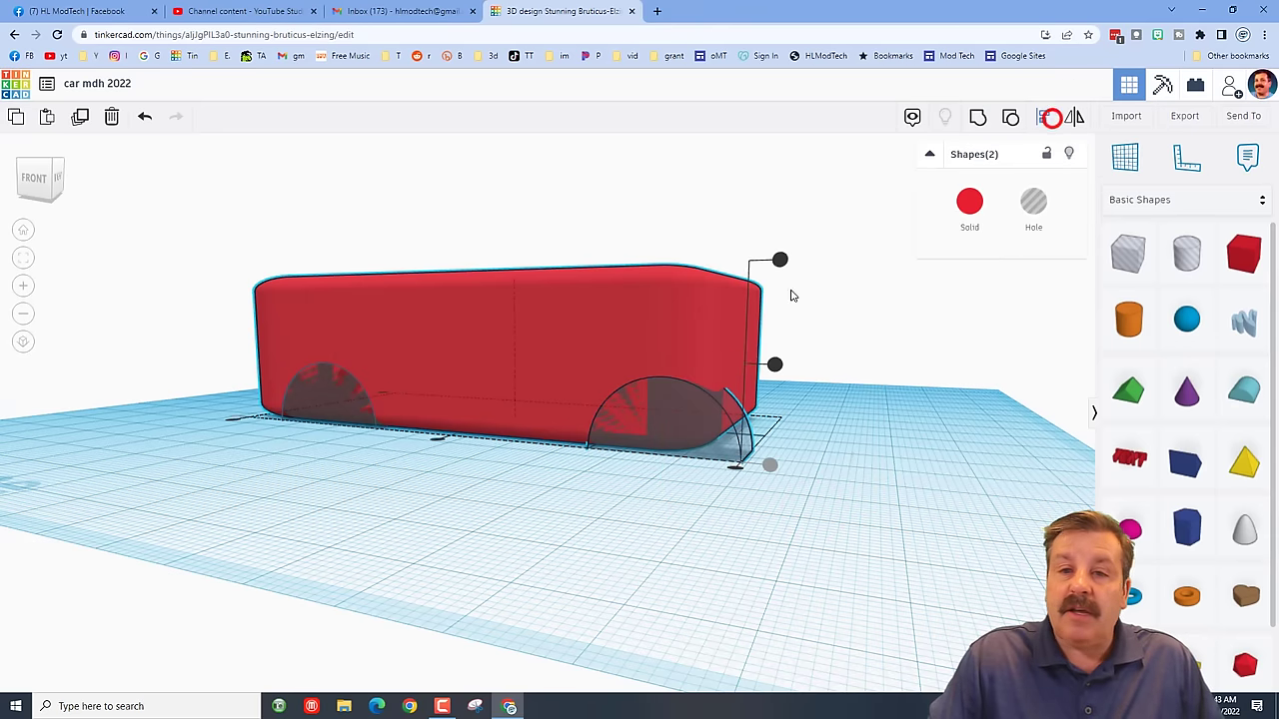
left_click(55, 167)
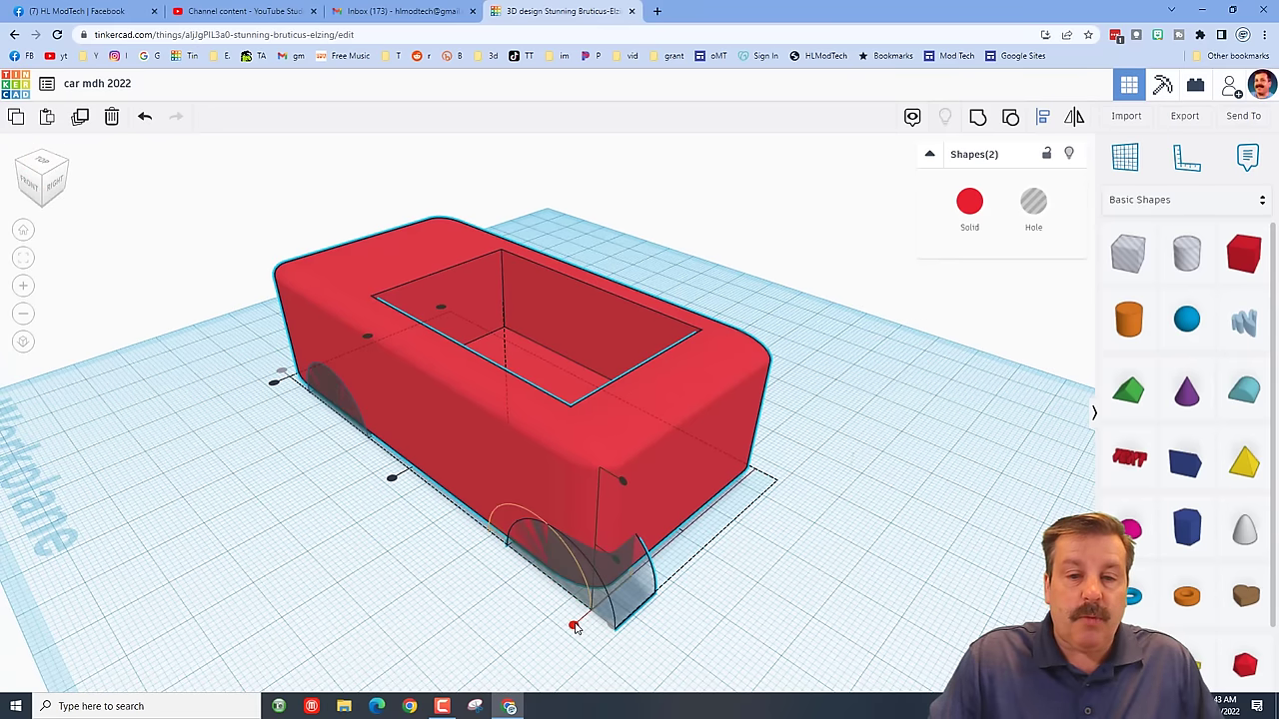
left_click(573, 627)
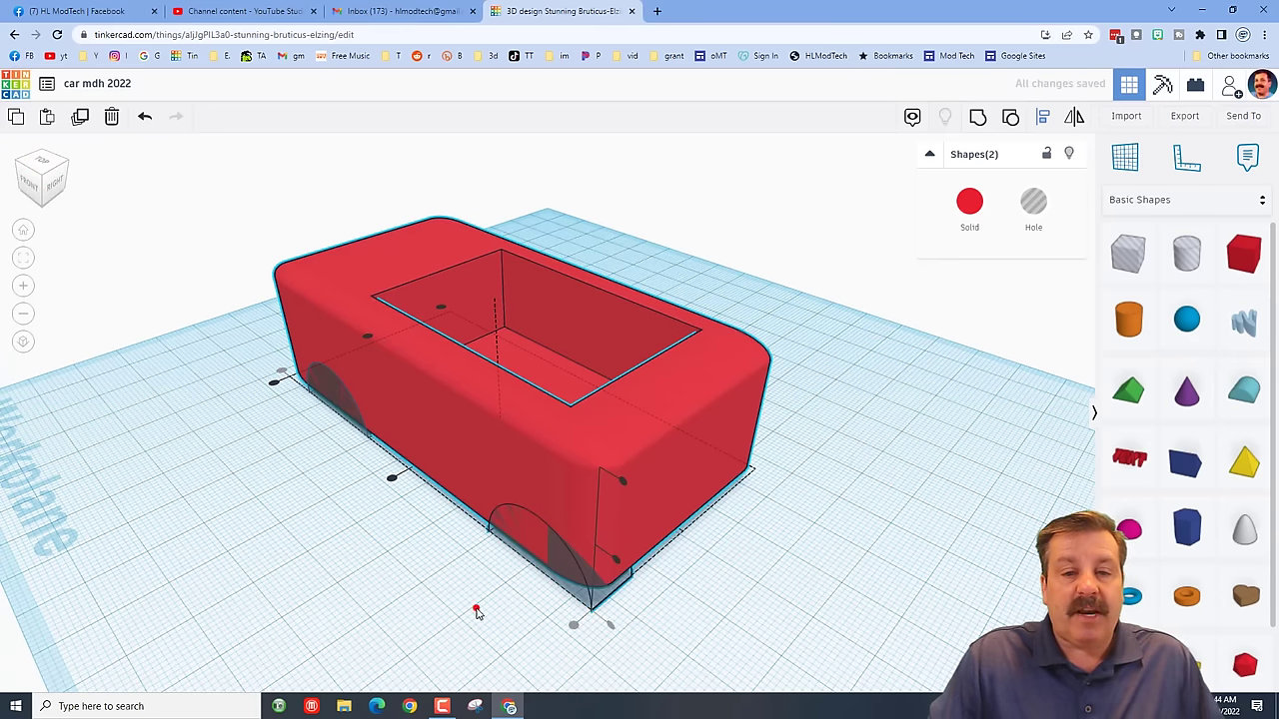
left_click(476, 607)
Nudge the copied wheel-arch hole two 5 mm increments inward from the body's right end
left_click(579, 584)
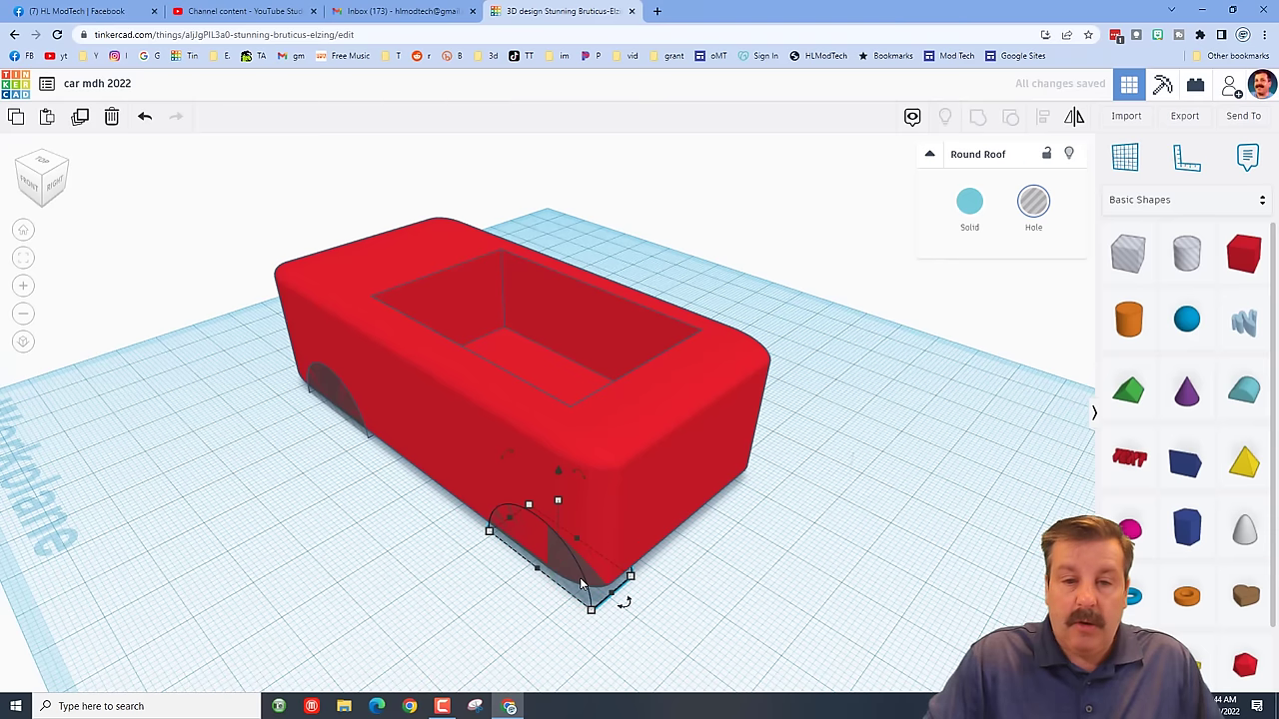
key("ctrl+z")
key("Left")
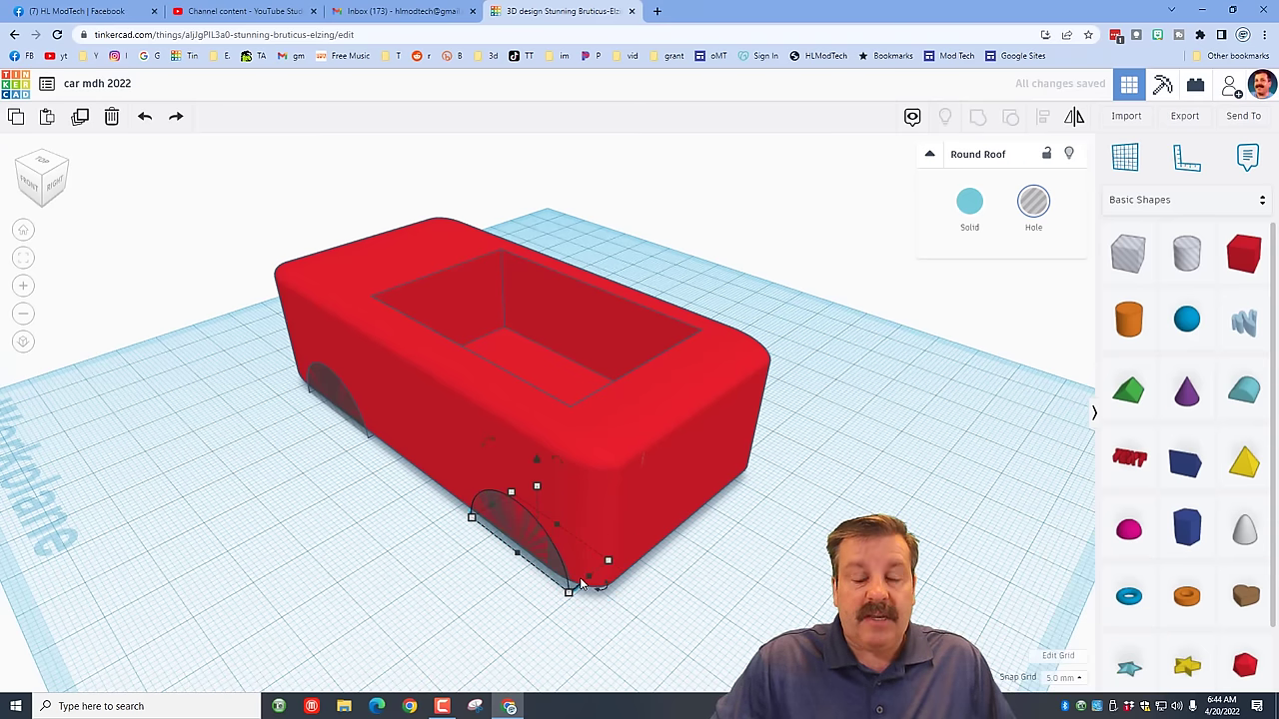
key("Left")
key("Right")
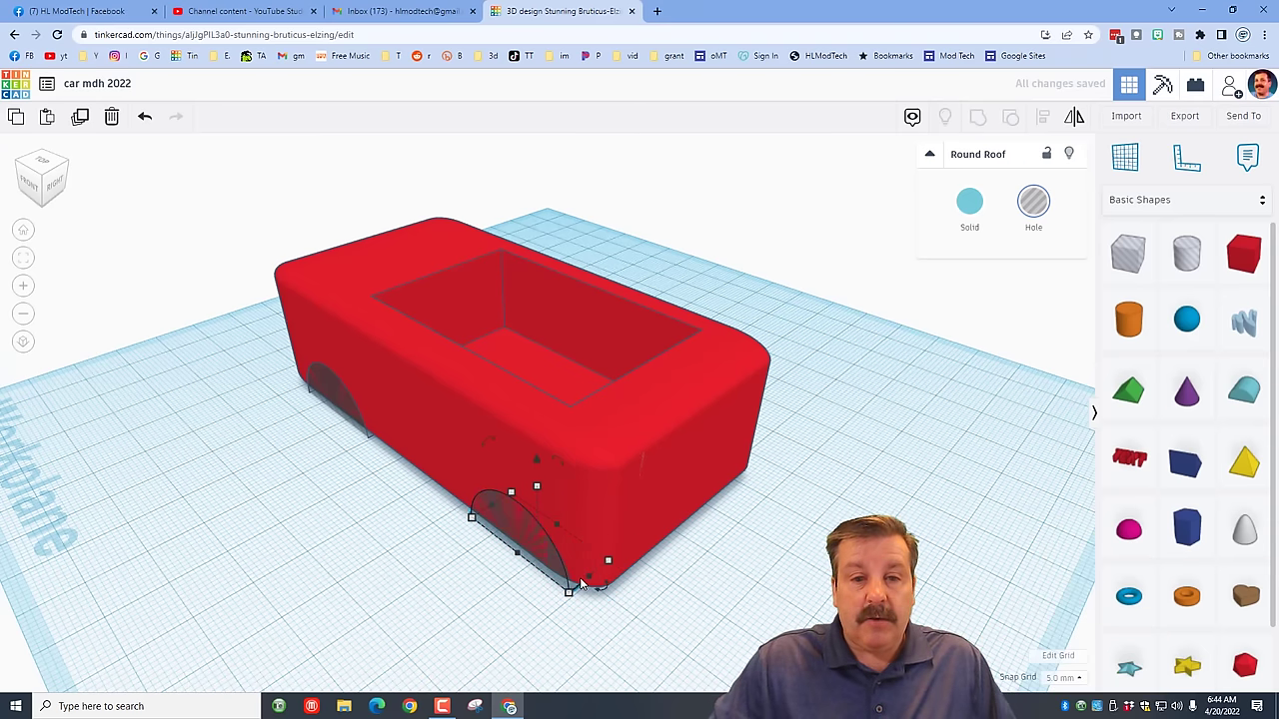
key("Left")
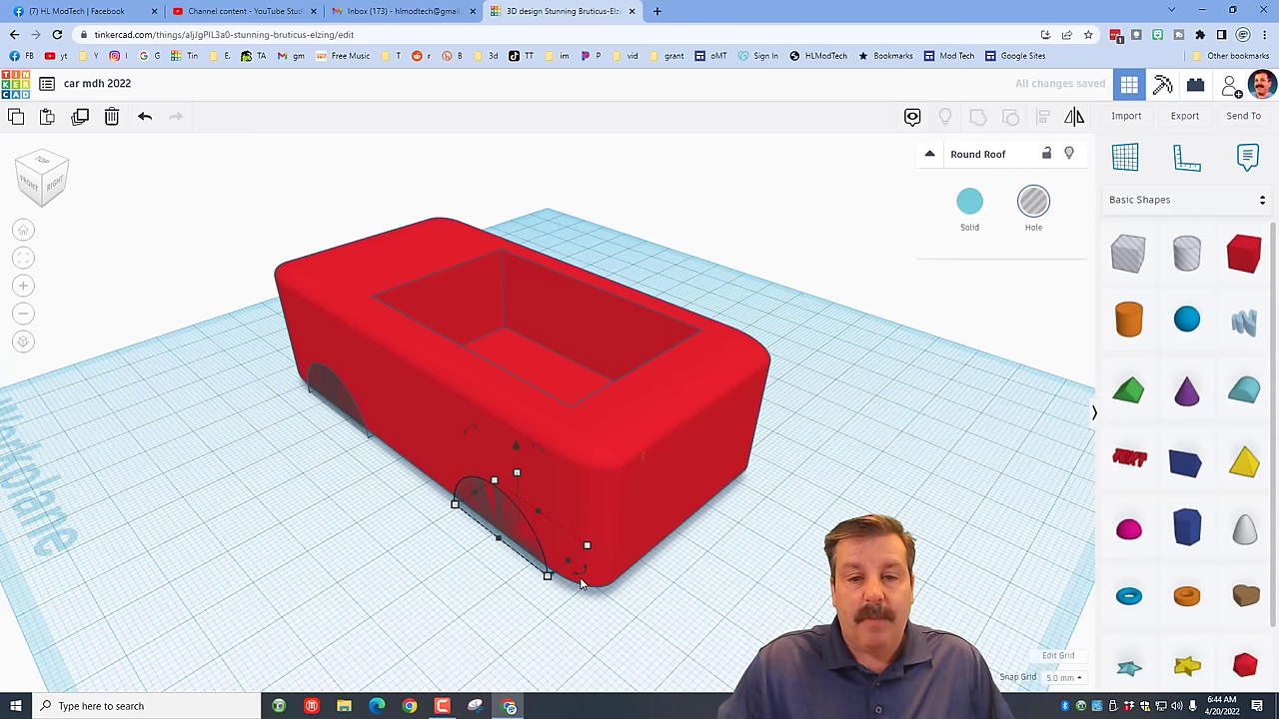
Duplicate both wheel-arch holes together and nudge the copies across the body's width past its far side
right_click_drag(53, 586, 242, 537)
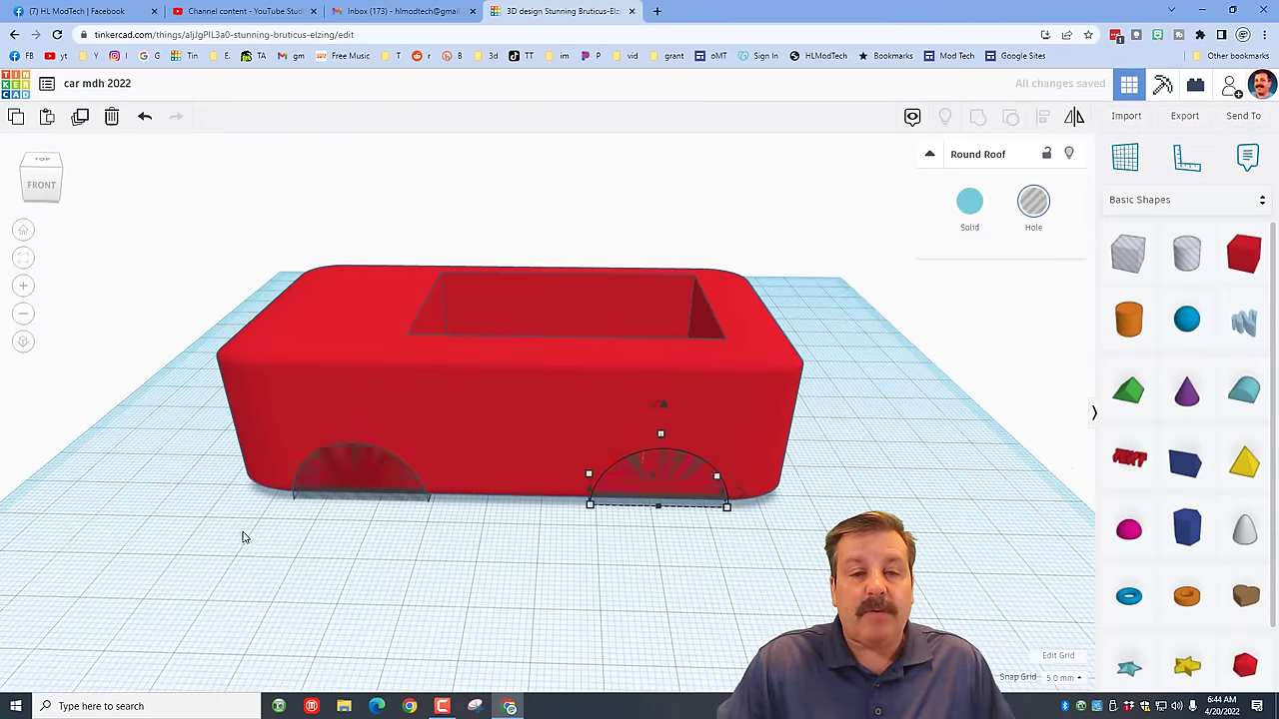
left_click(418, 499, "shift")
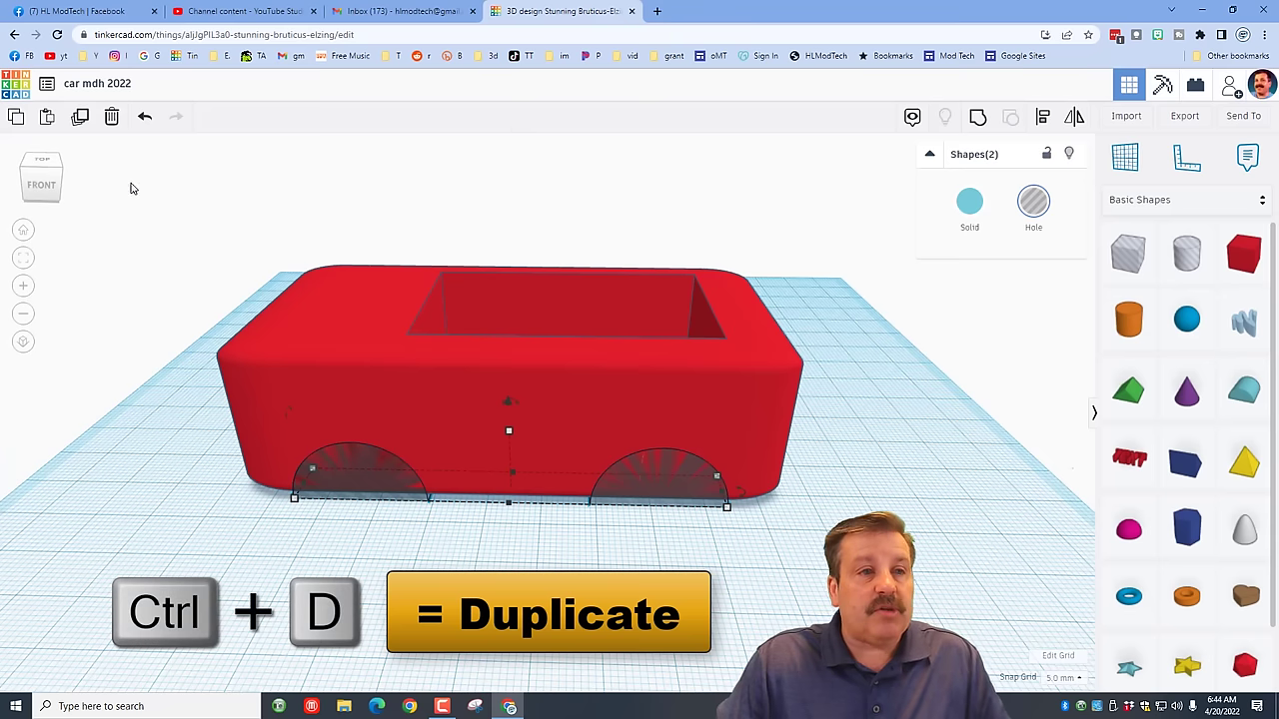
left_click(80, 117)
key("Up")
key("Up")
key("Up")
key("Up")
key("Up")
key("Up")
key("Up")
key("Up")
key("Up")
key("Up")
key("Up")
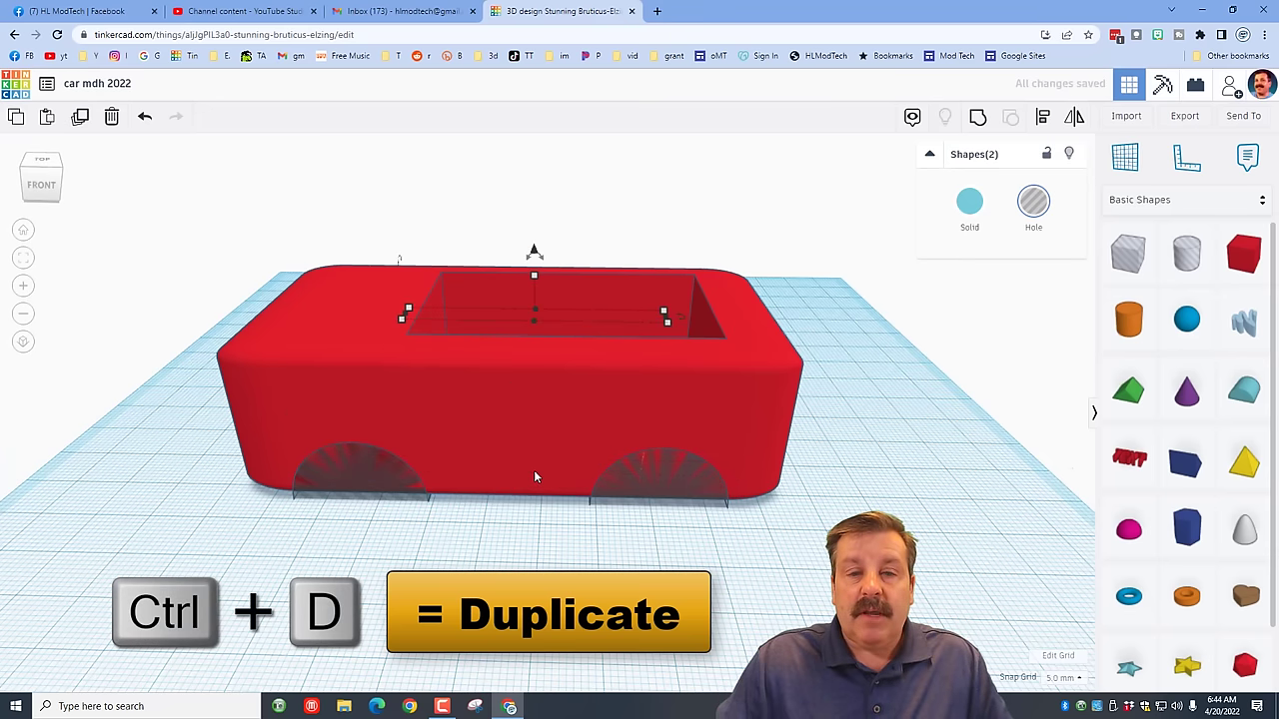
Nudge the two copied wheel-arch holes back until they cut into the car body's far side
left_click(29, 159)
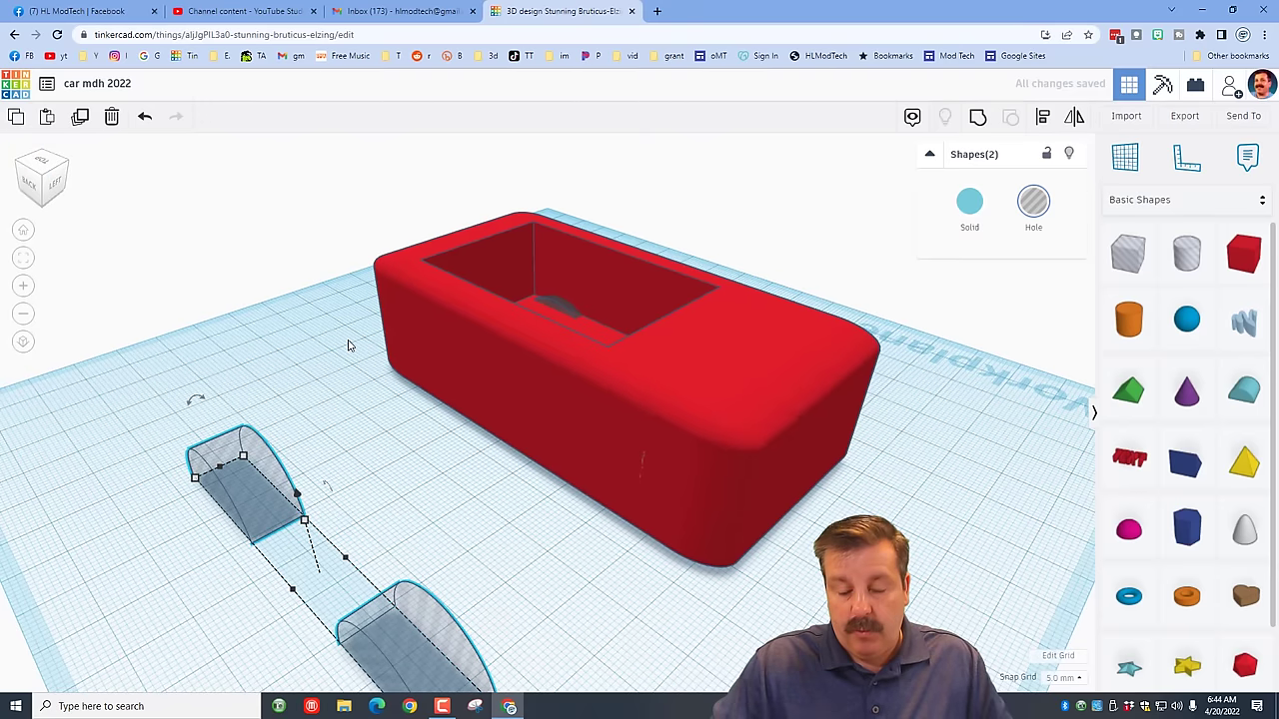
key("Up")
key("Up")
key("Up")
key("Up")
key("Up")
key("Up")
key("Up")
key("Up")
key("Up")
key("Up")
key("Up")
key("Up")
key("Up")
key("Up")
key("Up")
key("Up")
key("Up")
key("Up")
key("Up")
Group the car body with the cavity hole and all the wheel-arch holes
right_click_drag(402, 378, 238, 330)
left_click(260, 274)
left_click_drag(346, 219, 729, 599)
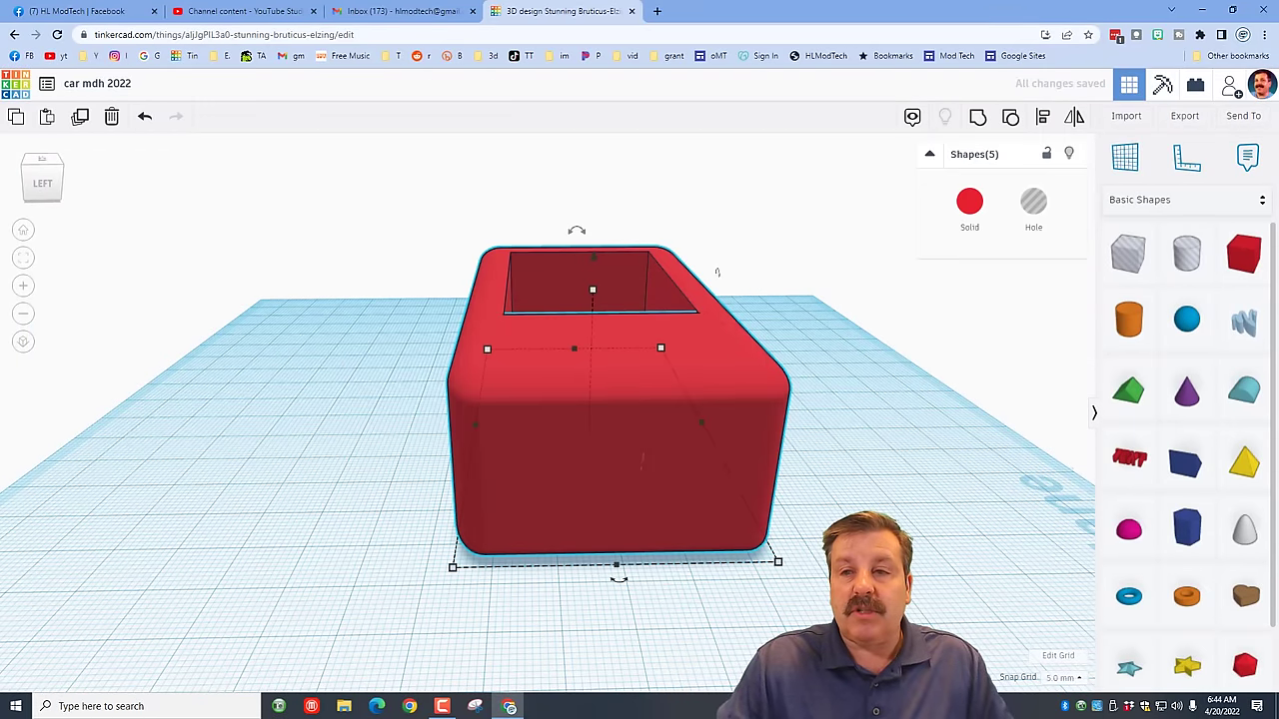
left_click(977, 116)
right_click_drag(622, 386, 605, 350)
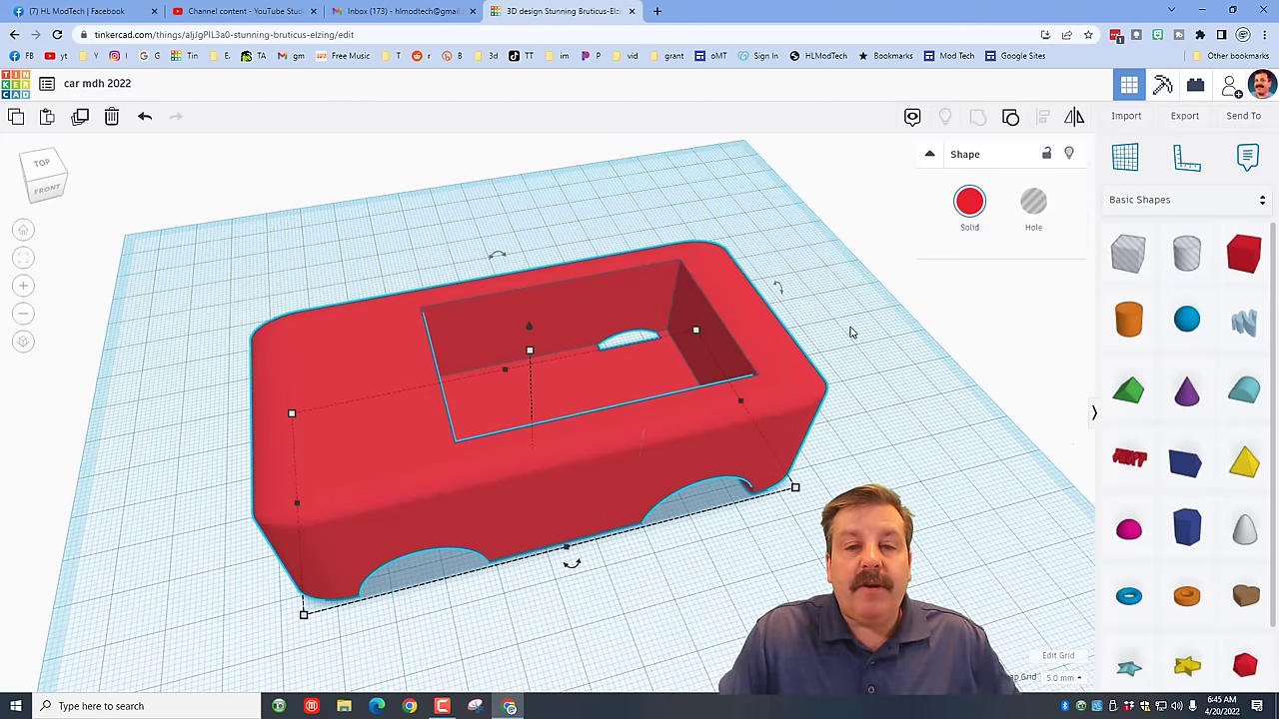
Ungroup the car body to make the cavity box hole editable again
left_click(1011, 116)
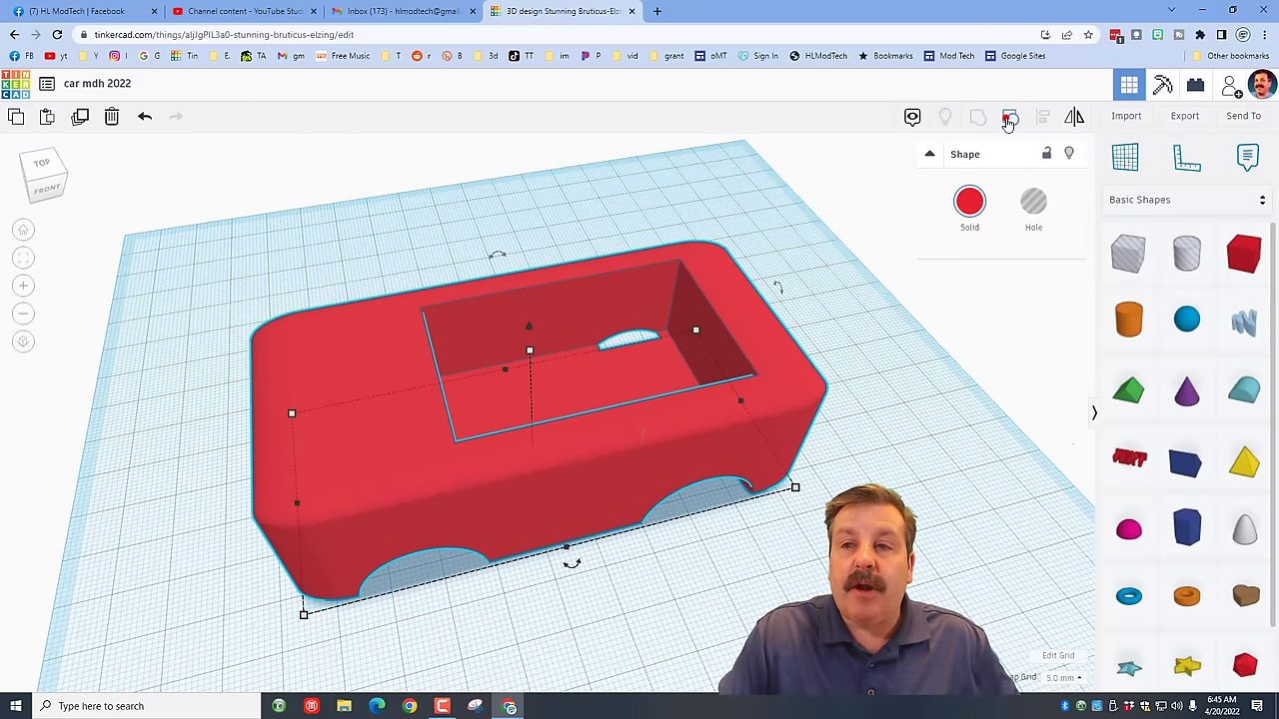
left_click(825, 337)
left_click(821, 334)
left_click(1010, 116)
Set the snap grid to 1.0 mm and raise the cavity box hole two increments
left_click(606, 338)
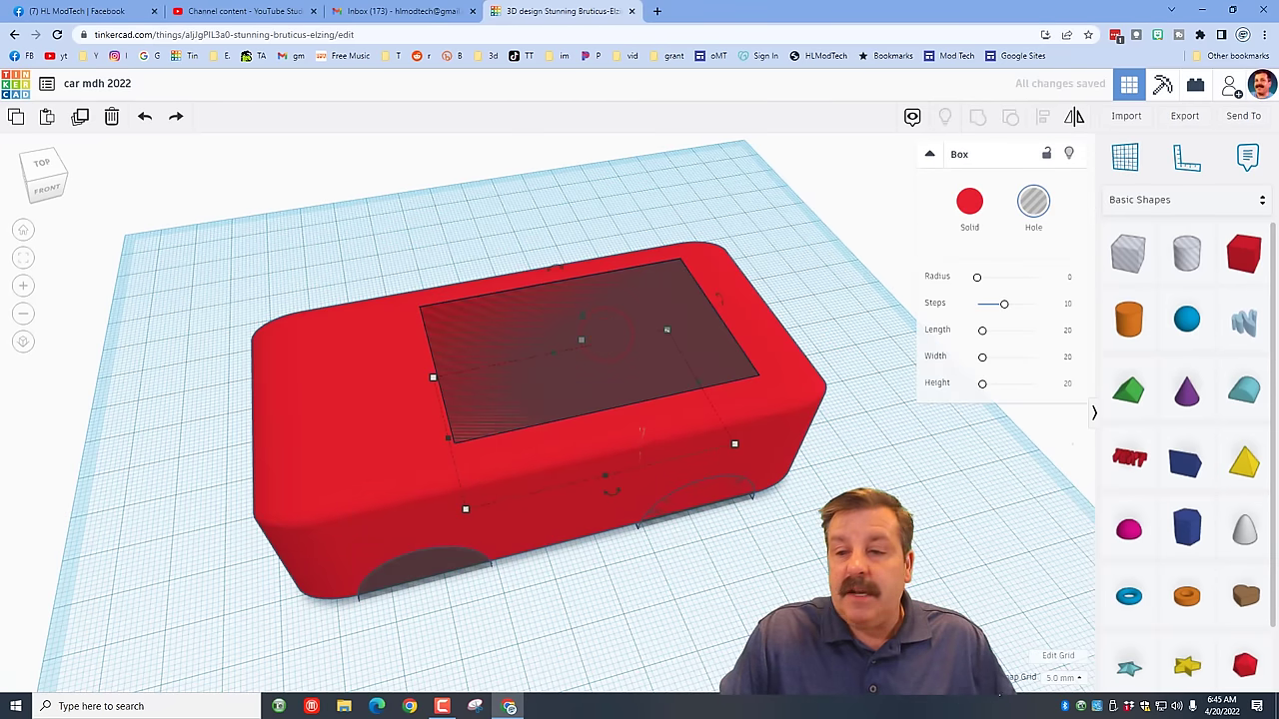
left_click(1059, 681)
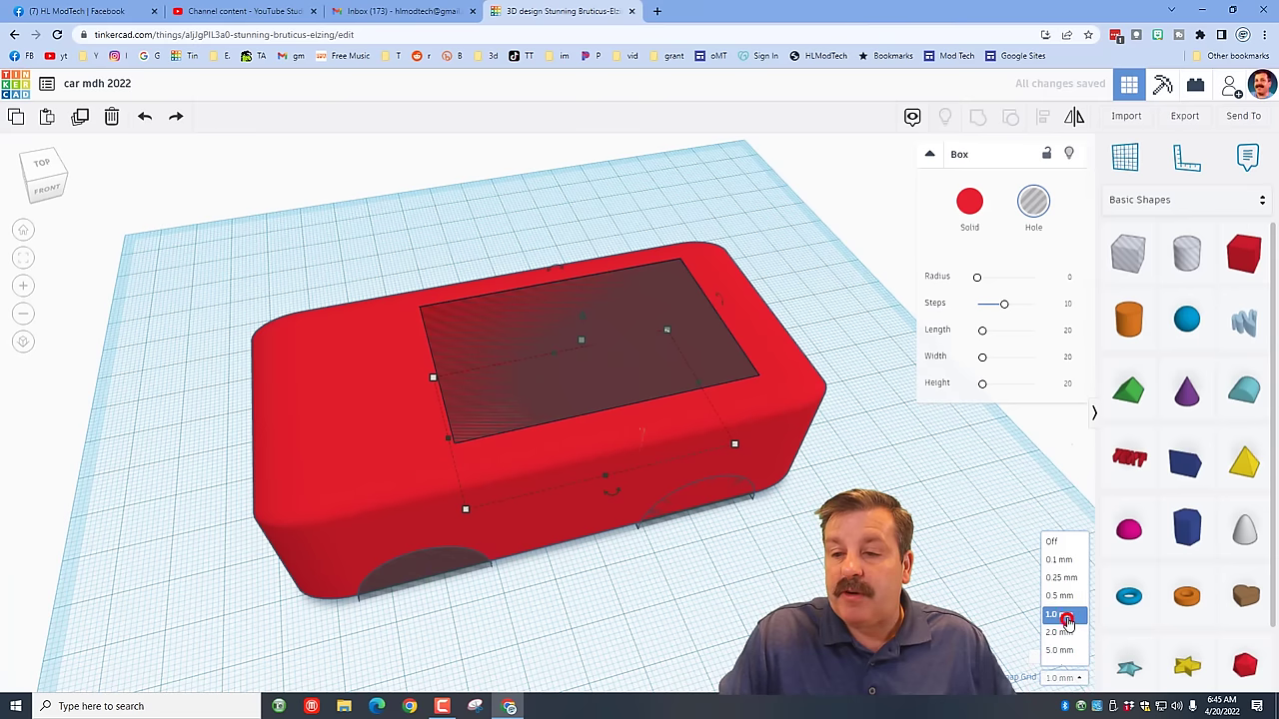
left_click(1066, 620)
left_click(634, 358)
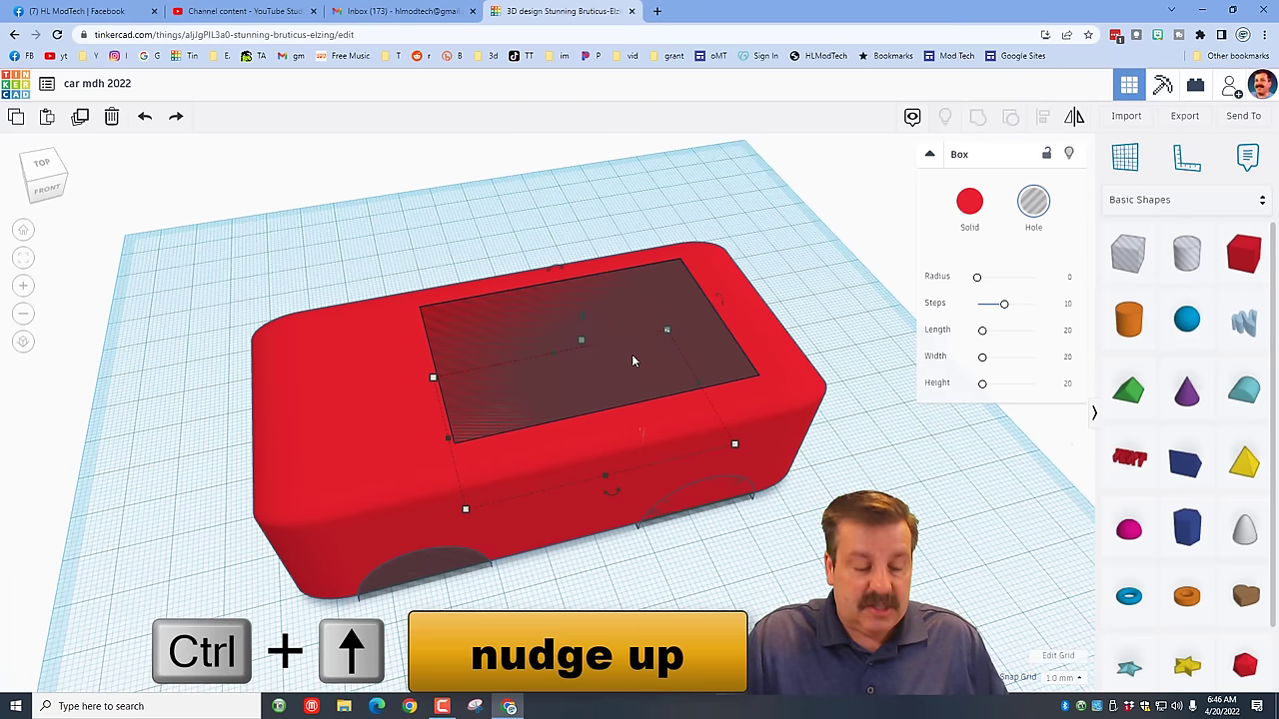
key("ctrl+Up")
key("ctrl+Up")
Group the car body with the raised cavity hole and the four wheel-arch holes
left_click_drag(263, 249, 802, 647)
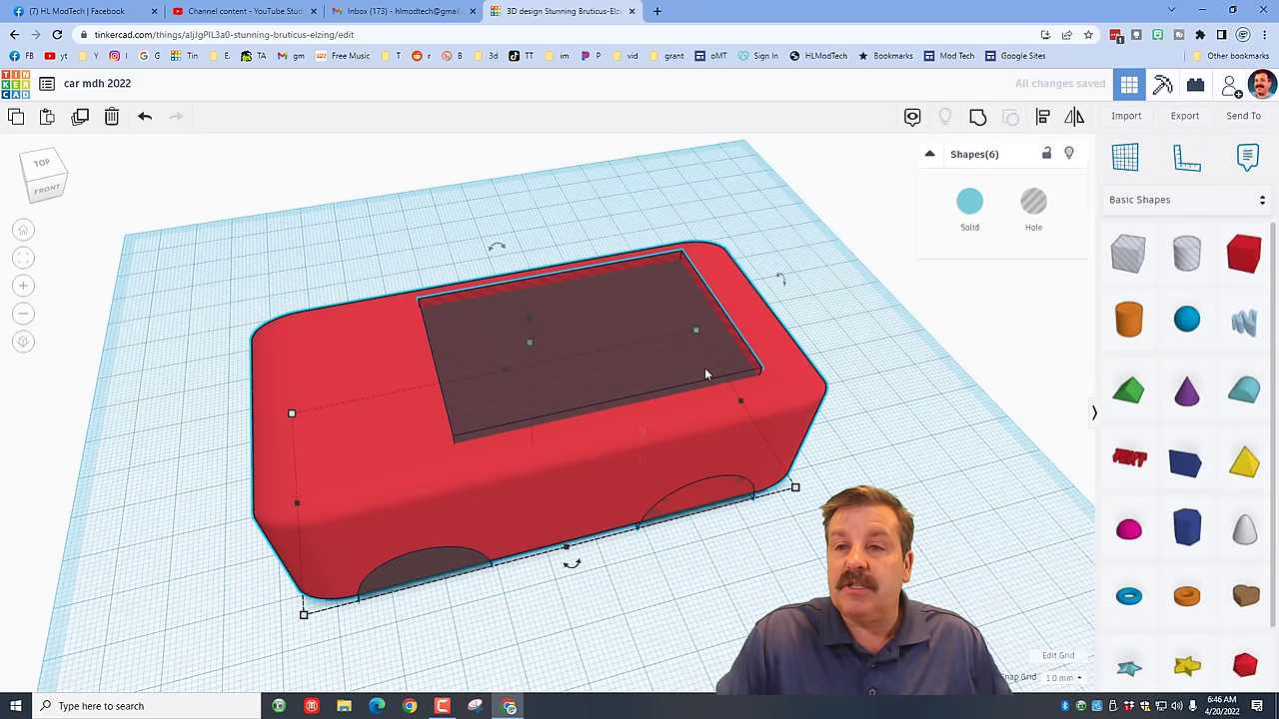
left_click(980, 120)
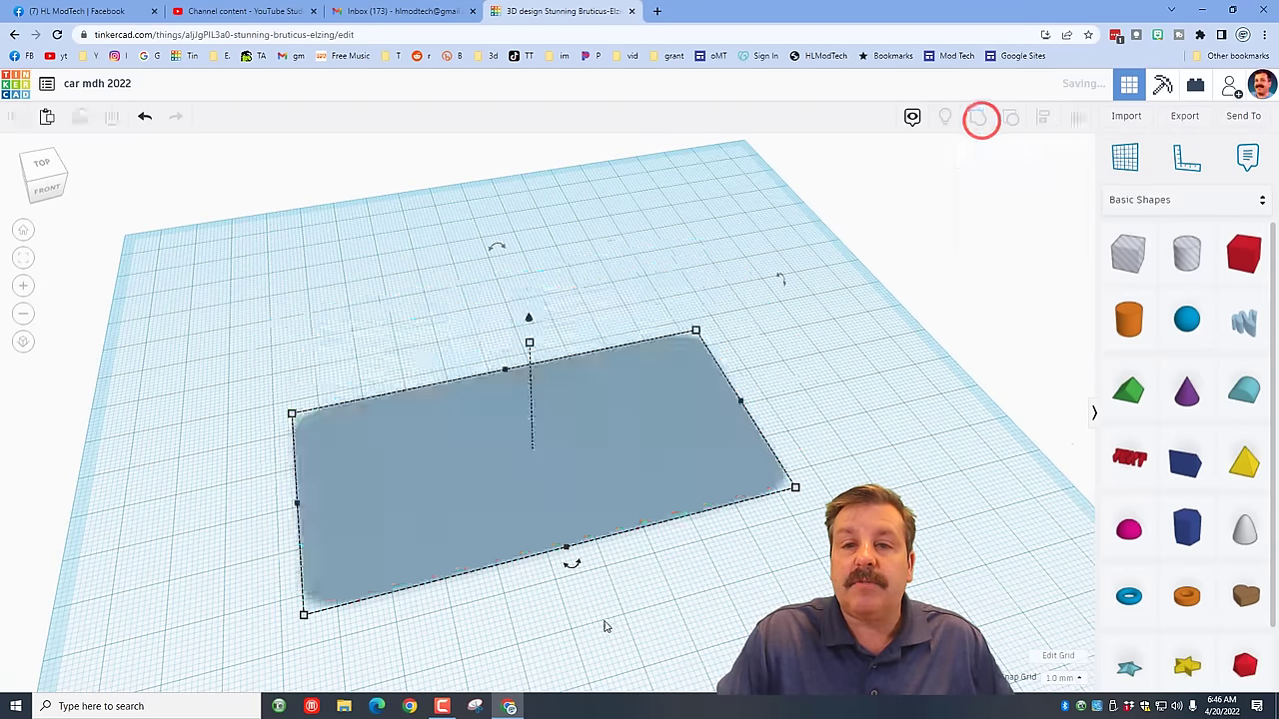
mouse_move(659, 418)
right_mouse_down()
mouse_move(616, 519)
mouse_move(645, 422)
right_mouse_up()
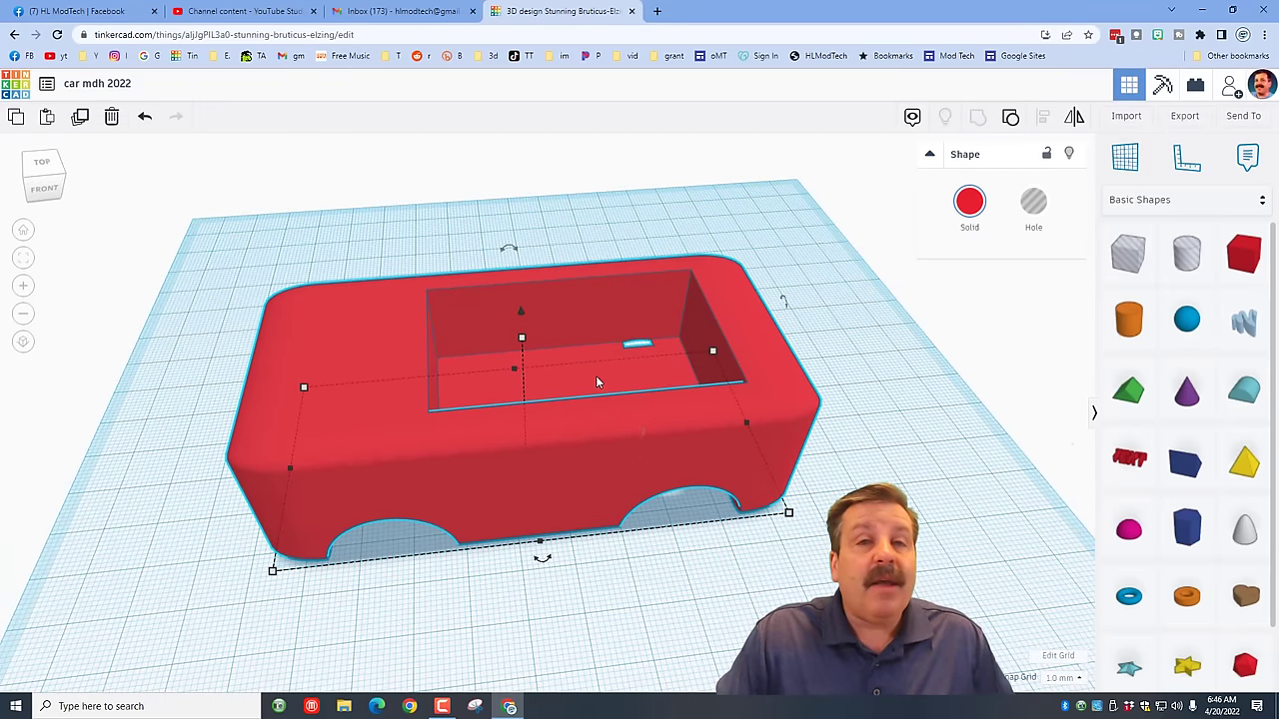
Undo the grouping to select the cavity box hole, and restore the grouping
key("ctrl+z")
left_click(594, 321)
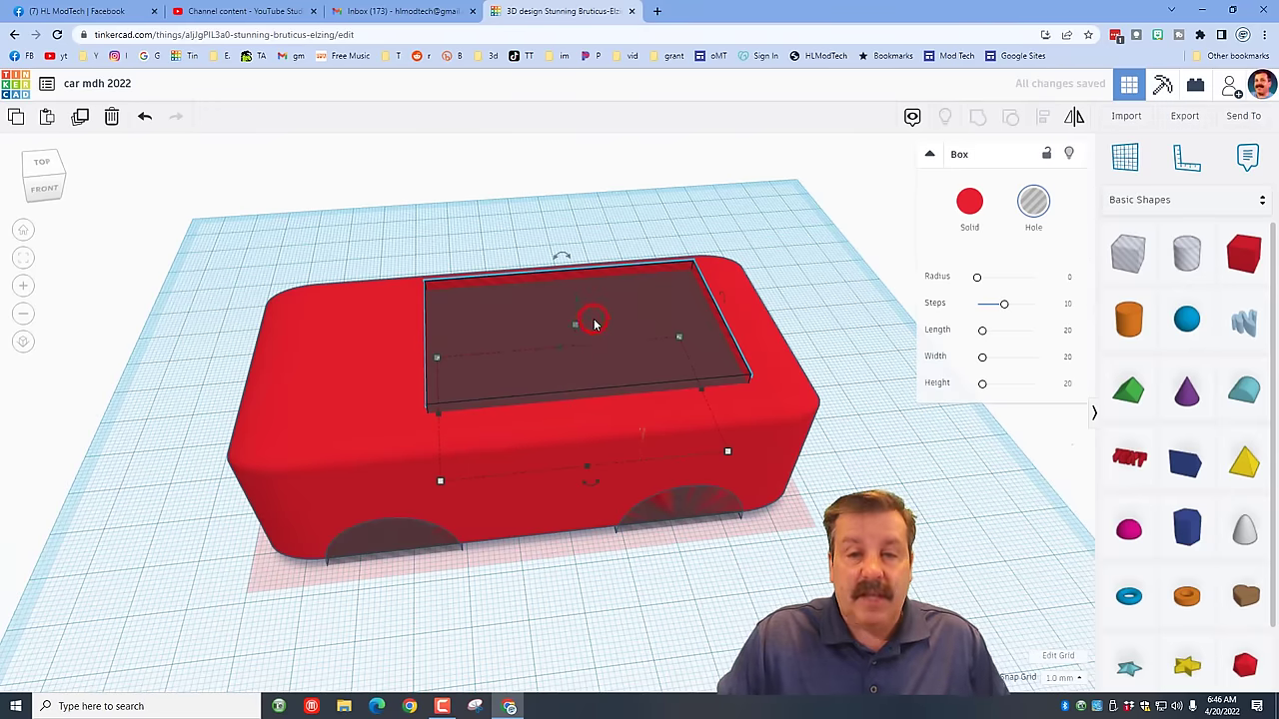
key("ctrl+y")
left_click(622, 211)
Set a workplane on the solid front end face of the car and place a cylinder on it as a headlight
right_click_drag(649, 481, 368, 574)
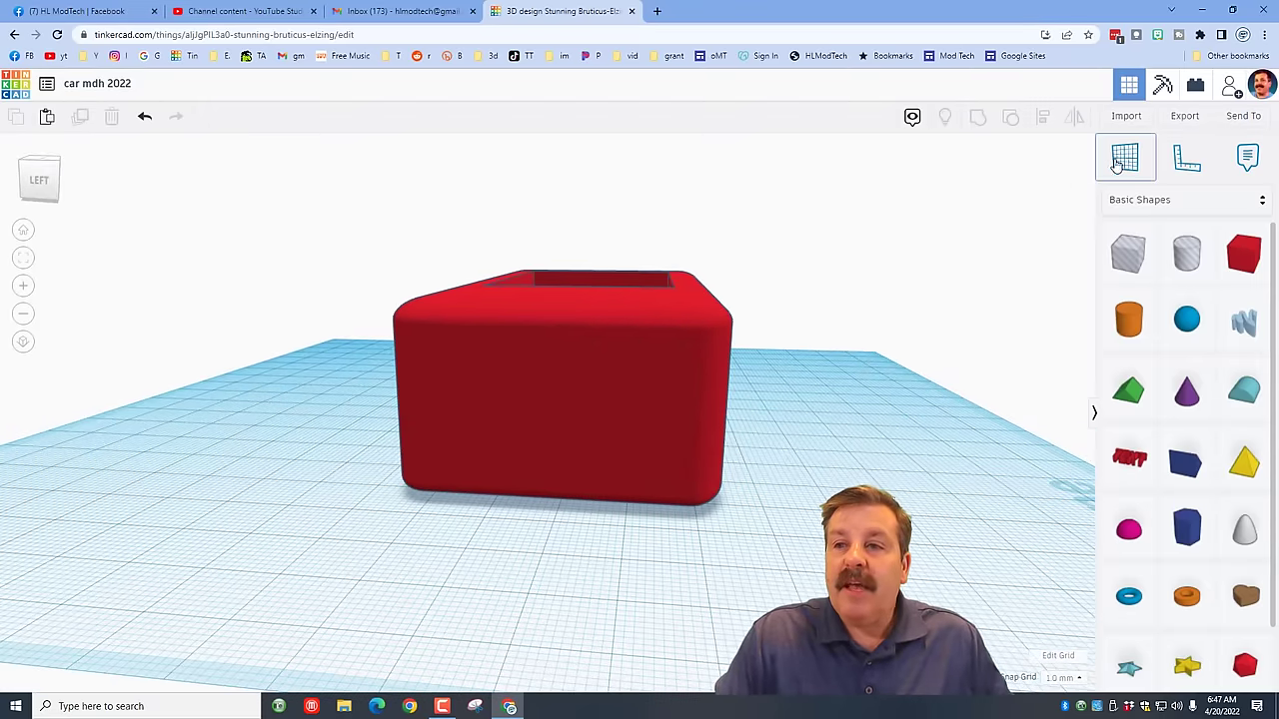
left_click(1124, 163)
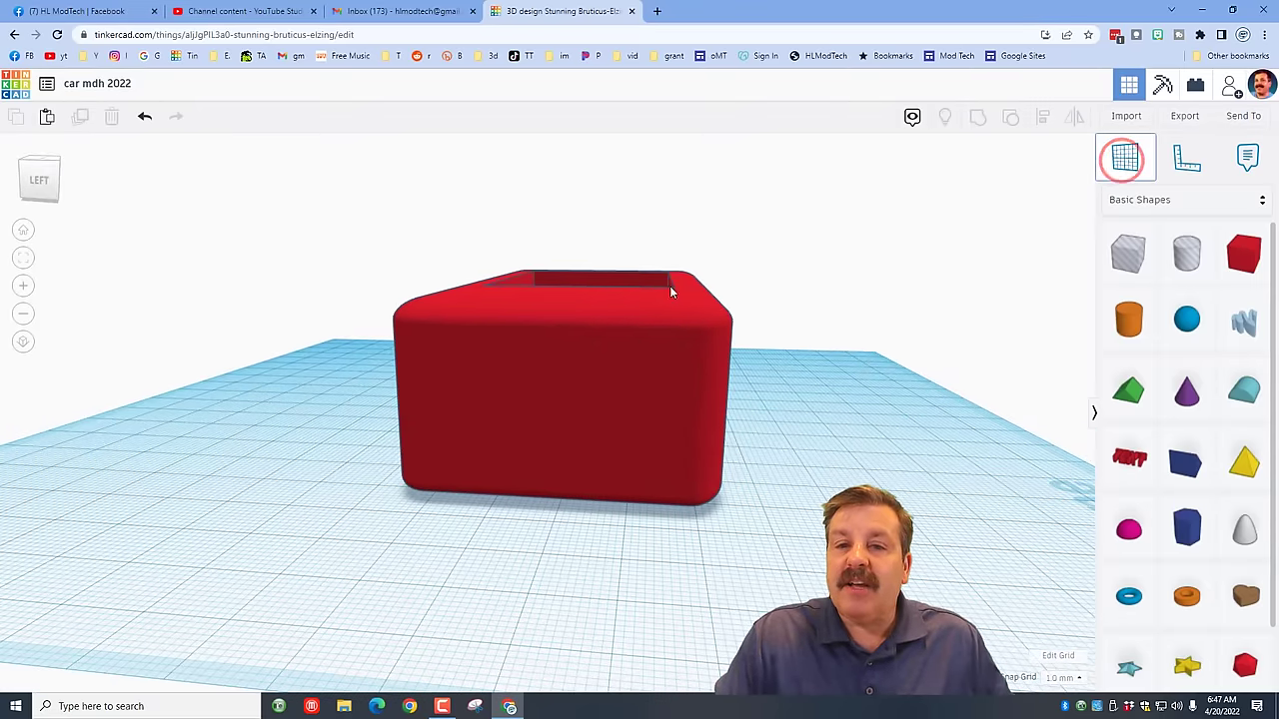
left_click(508, 389)
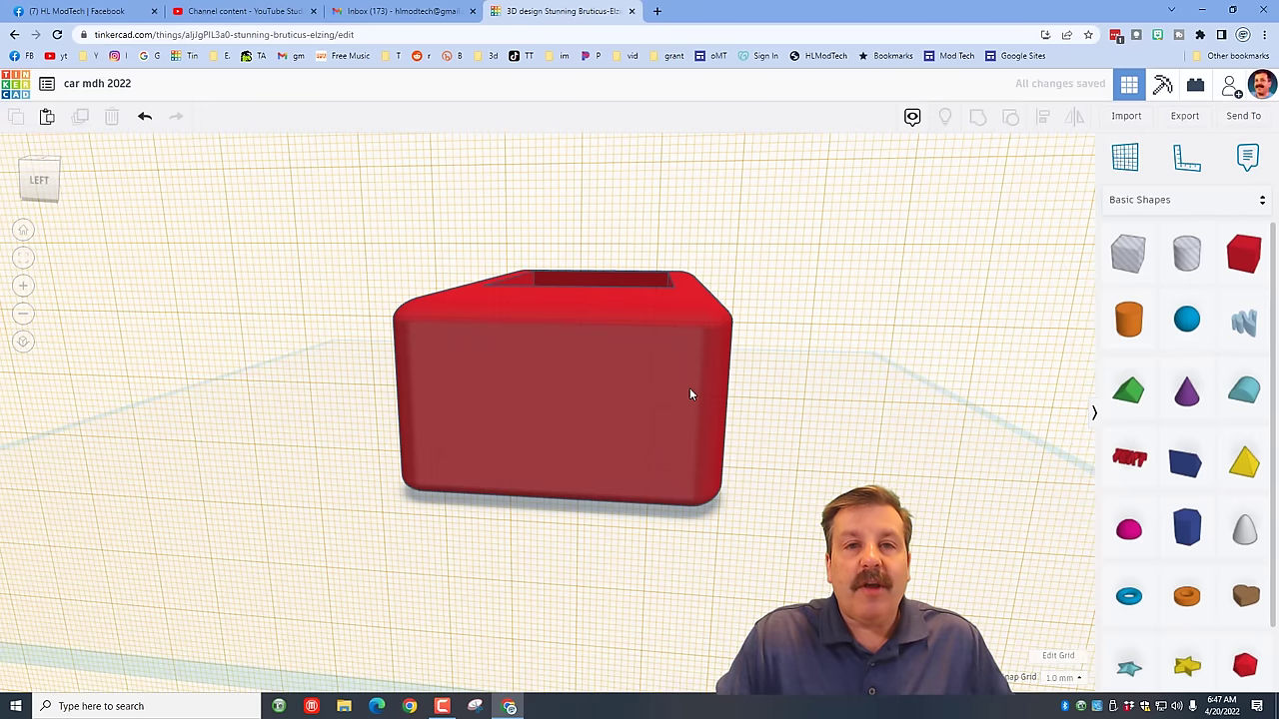
left_click(1129, 320)
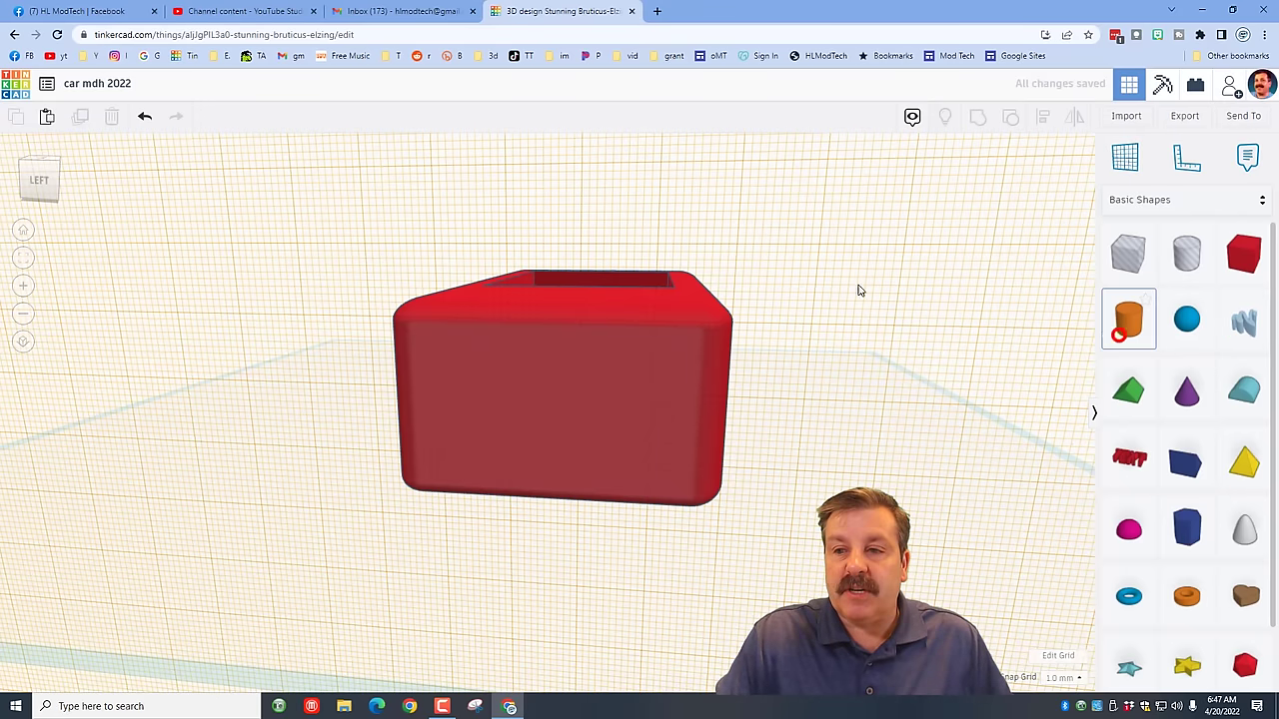
left_click(516, 352)
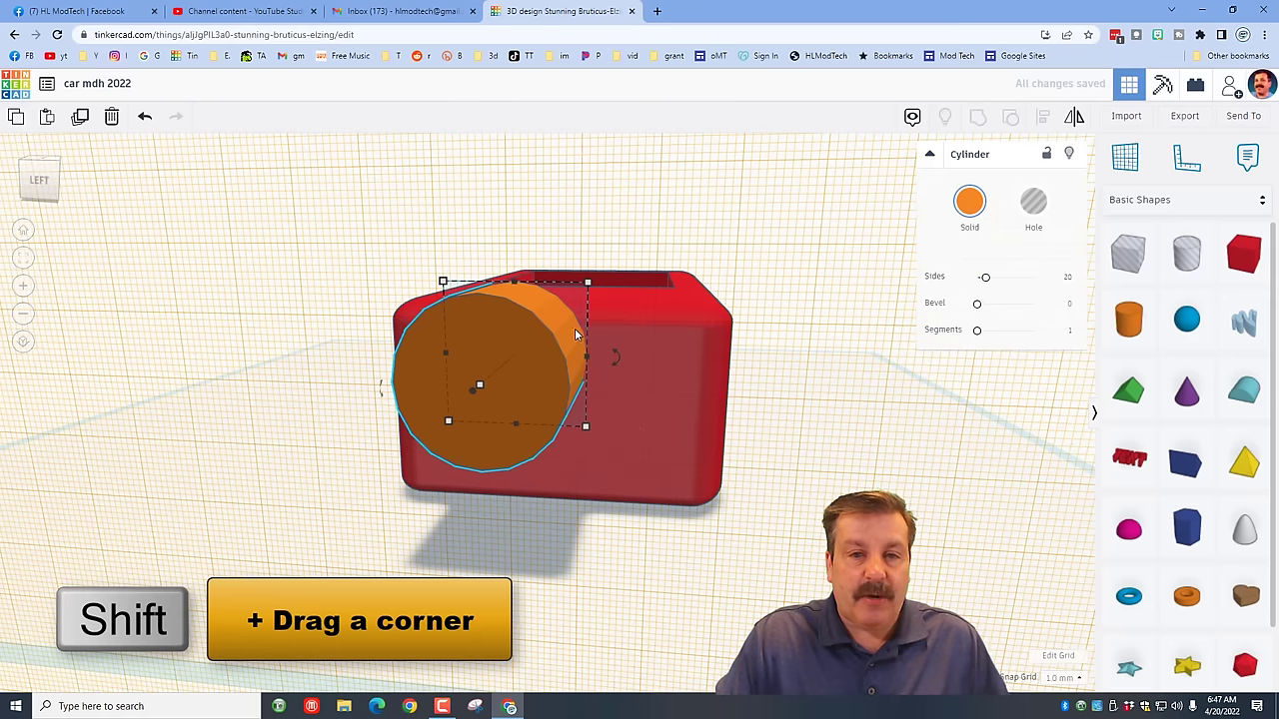
Scale the headlight cylinder proportionally to a 7 mm diameter and colour it yellow
left_click_drag(587, 298, 839, 272, "shift")
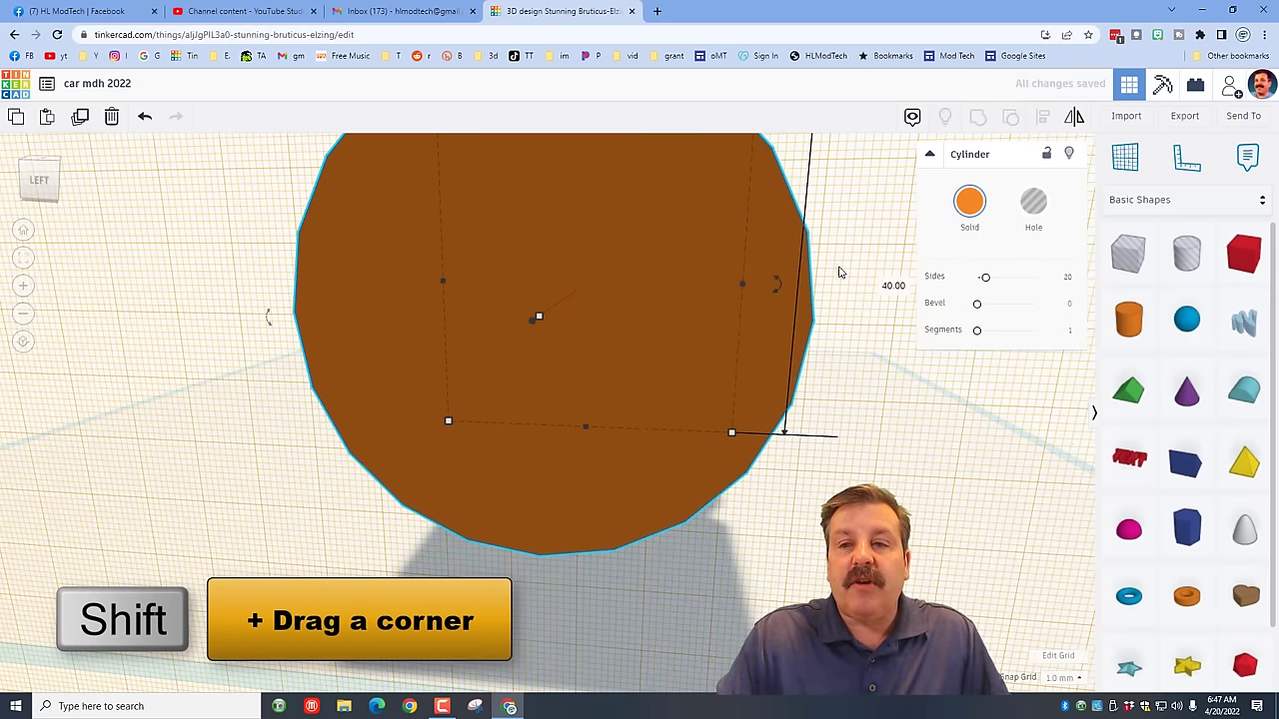
left_click(893, 285)
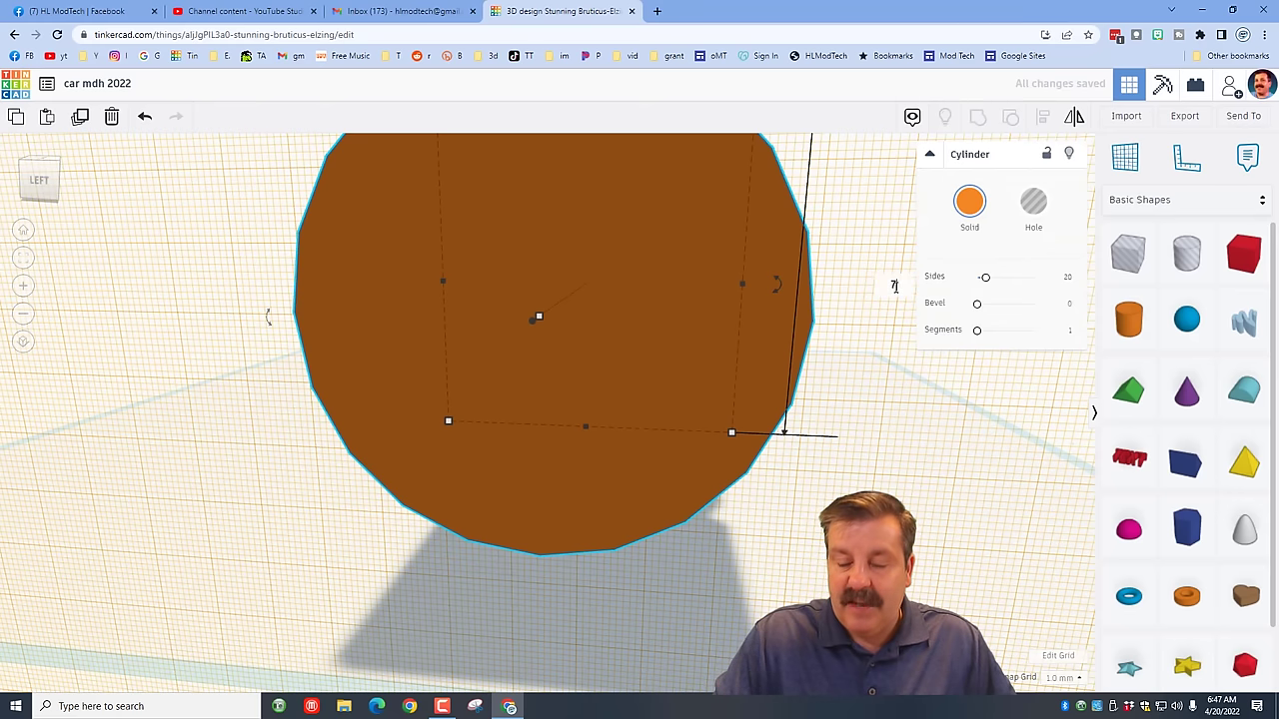
type("7")
key("Return")
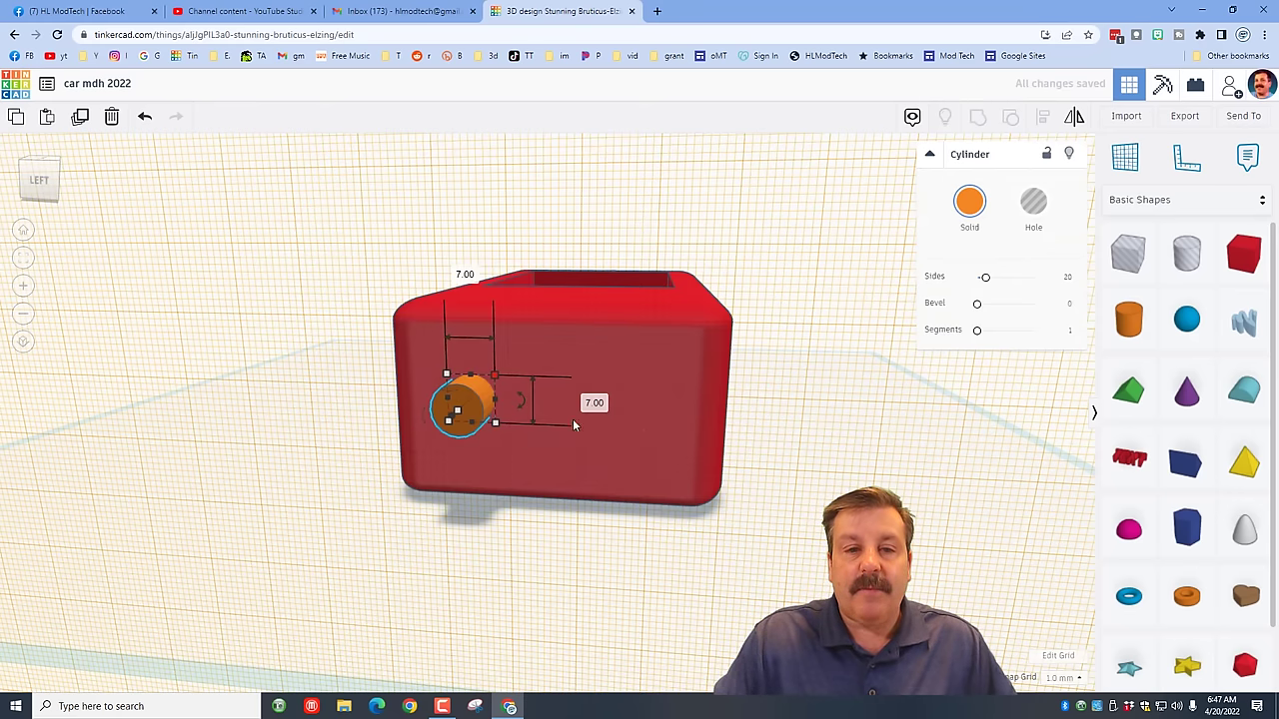
left_click(971, 205)
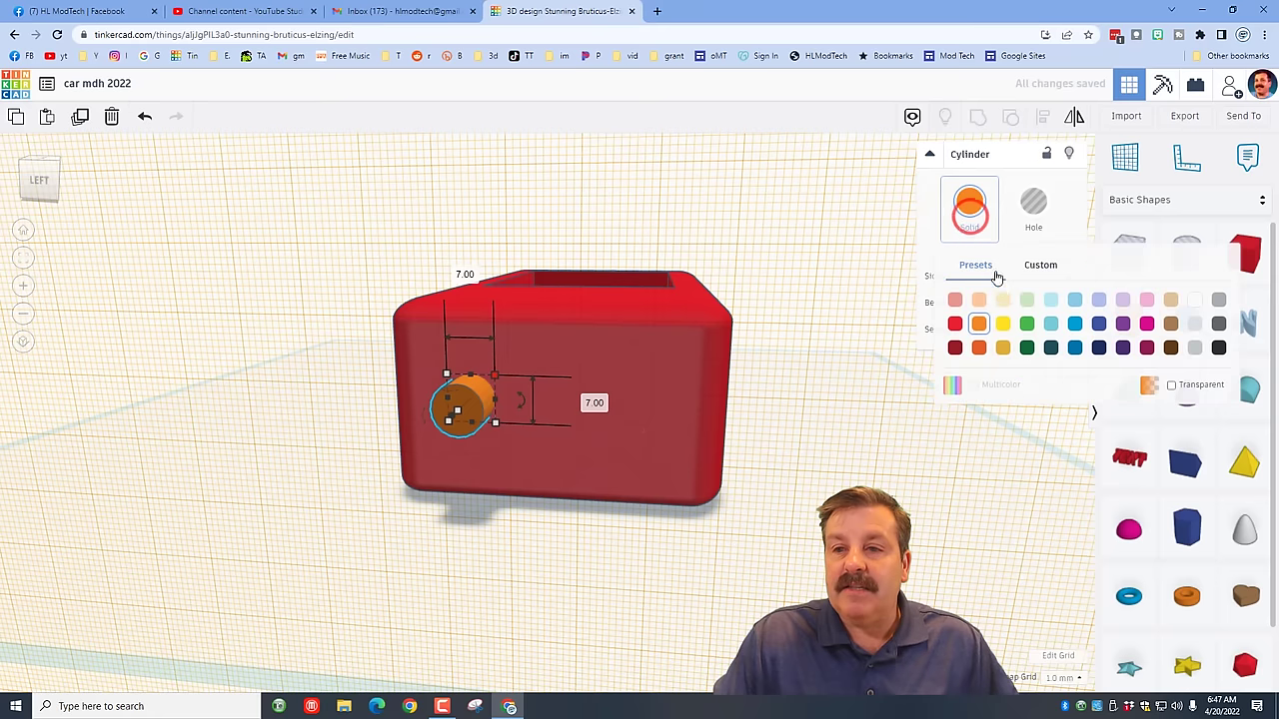
left_click(1003, 329)
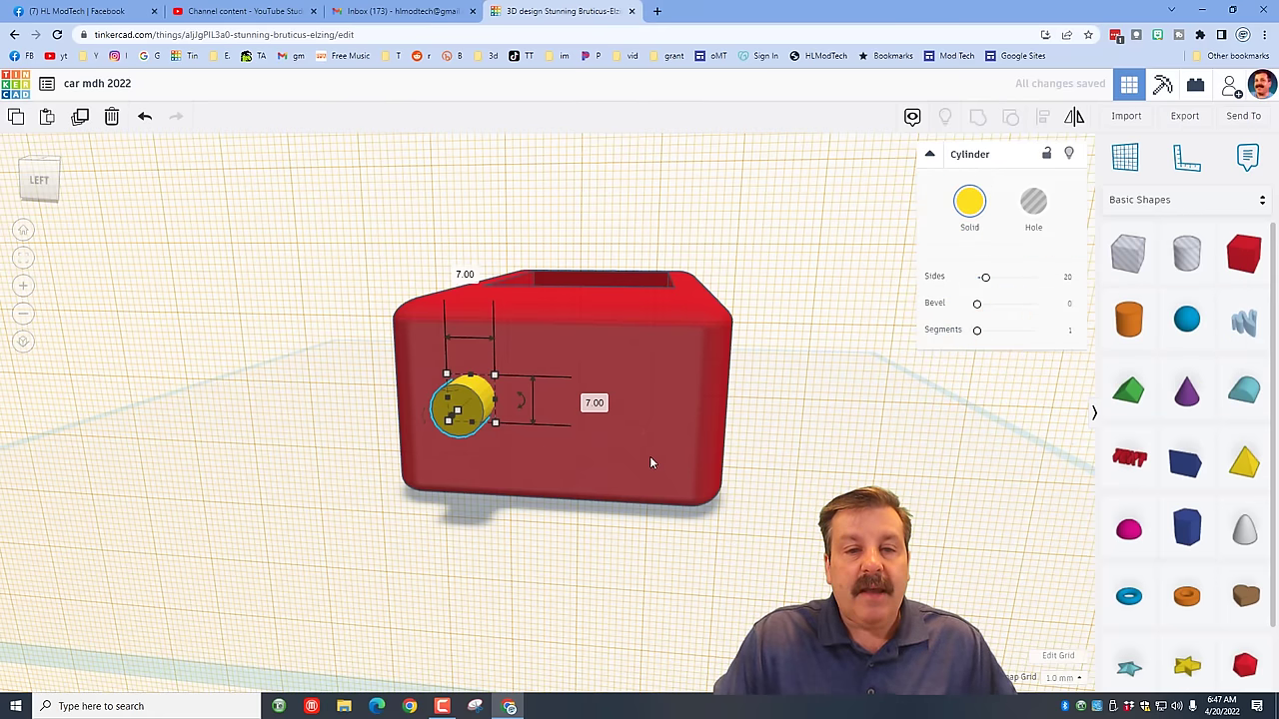
Set the yellow headlight cylinder's height out from the end face to 2 mm
left_click(59, 167)
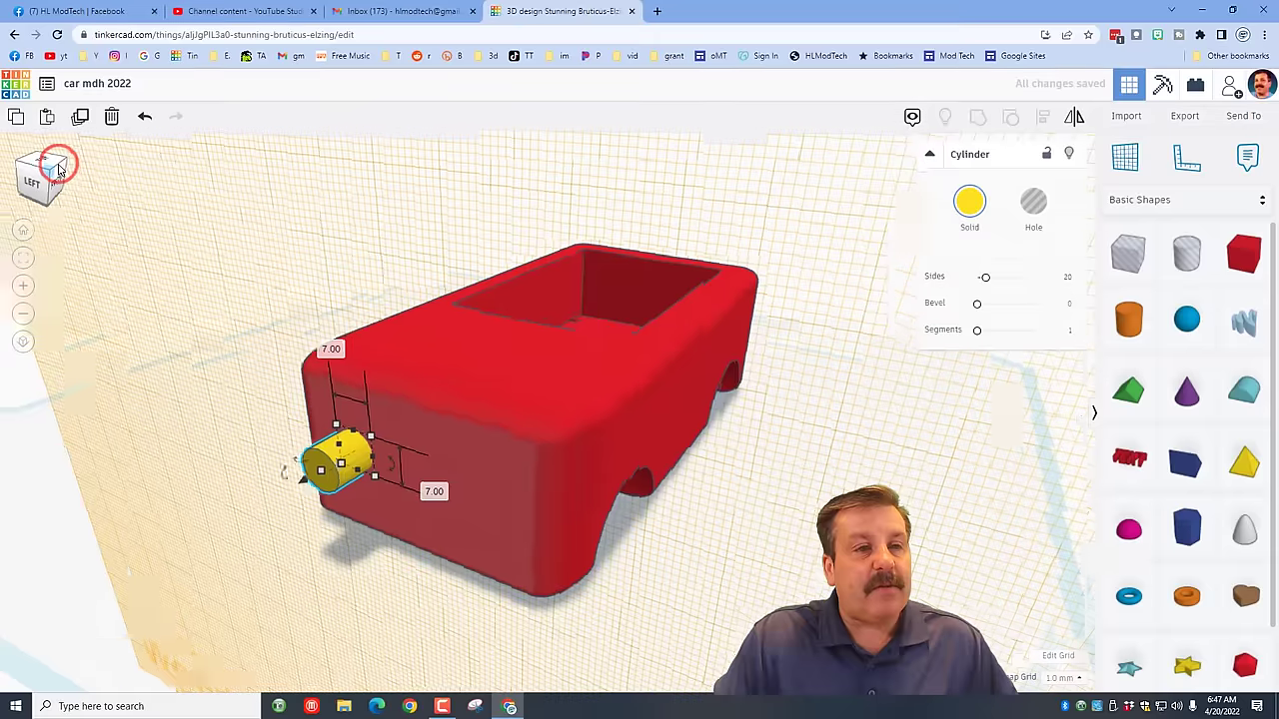
left_click(260, 487)
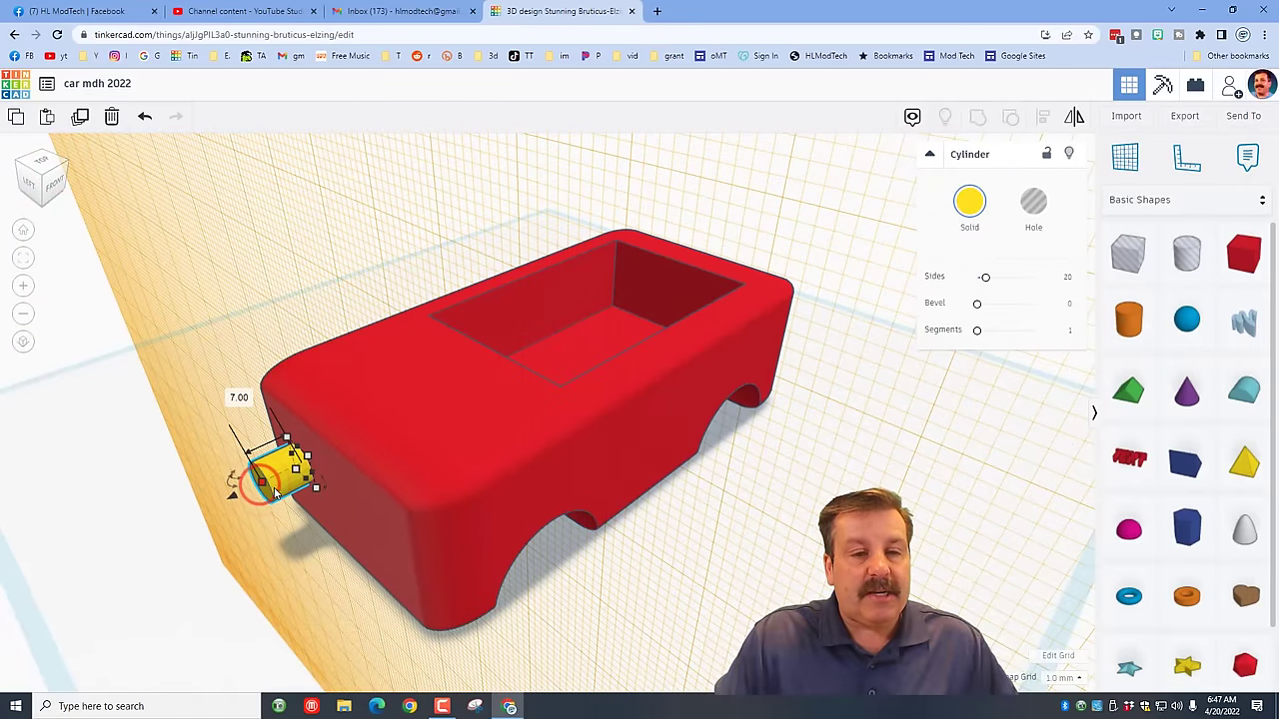
type("2")
key("Return")
Duplicate the yellow headlight and nudge the copy sideways to the opposite side of the end face
right_click_drag(67, 431, 297, 408)
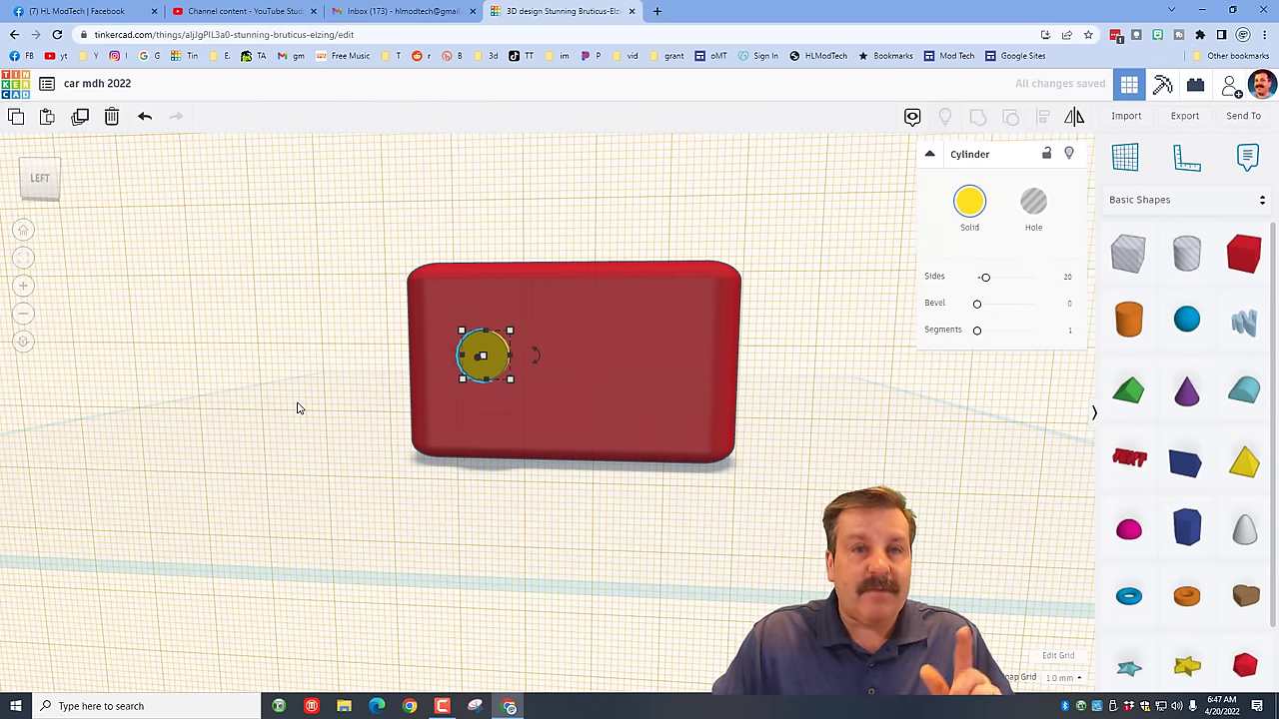
key("ctrl+d")
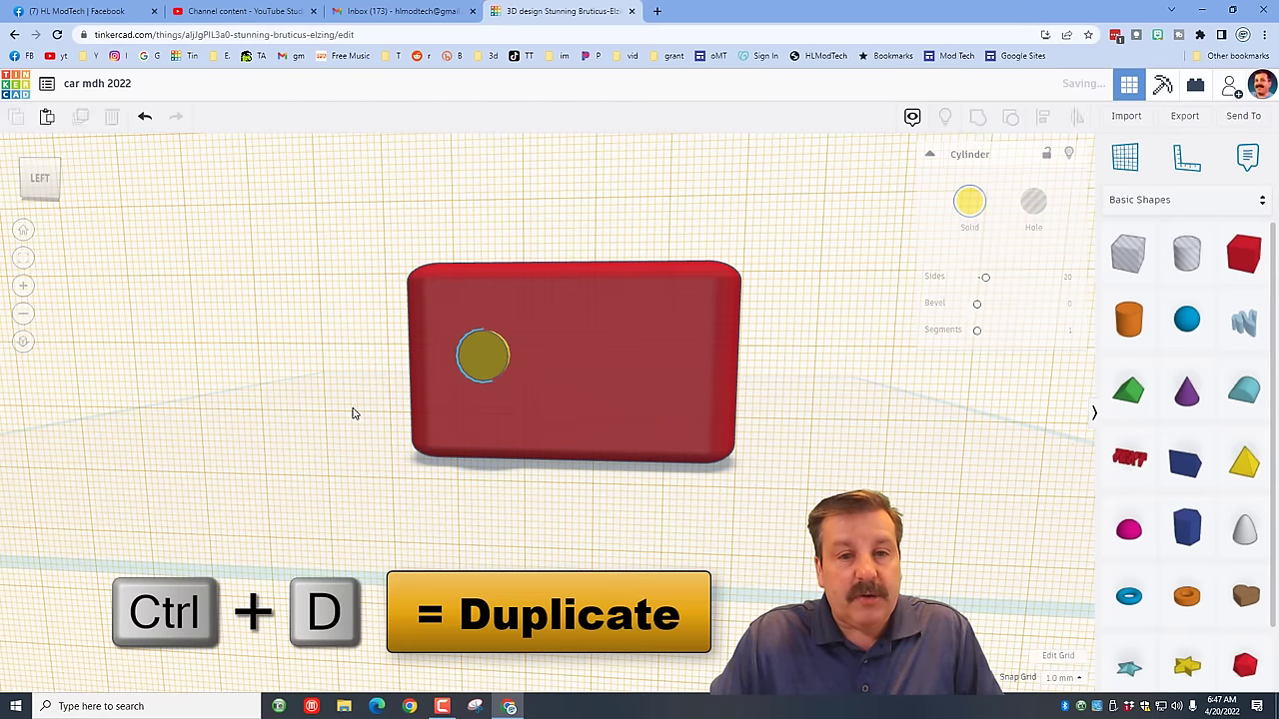
key("Right")
key("Right")
key("Right")
key("Right")
key("Right")
key("Right")
key("Right")
key("Right")
key("Right")
key("Right")
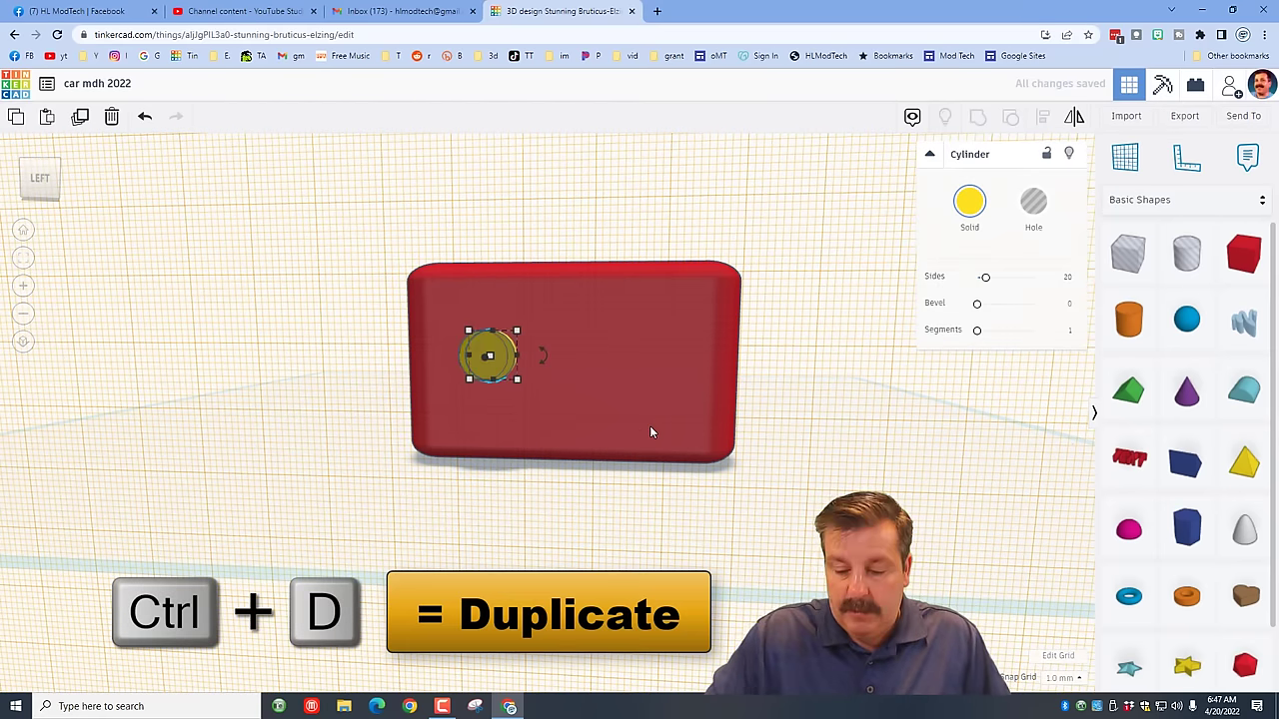
key("Right")
key("Right")
key("Right")
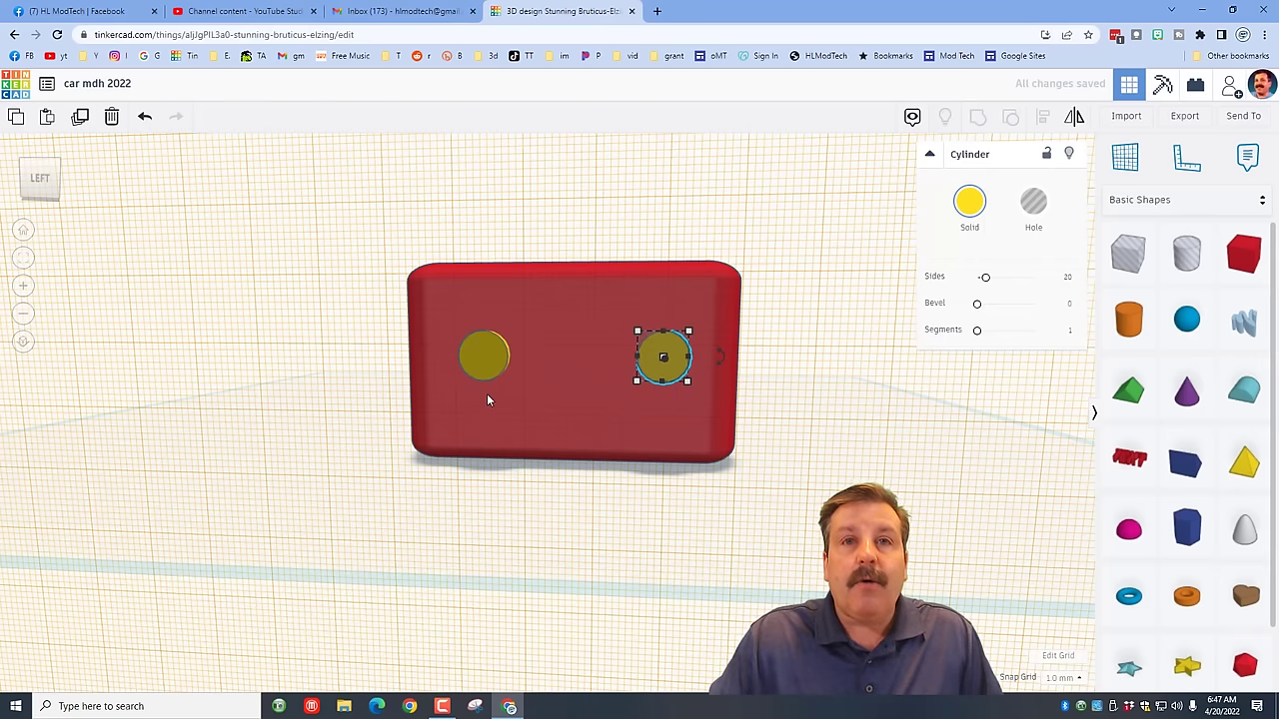
Group the two yellow headlights into one shape
left_click(489, 368, "shift")
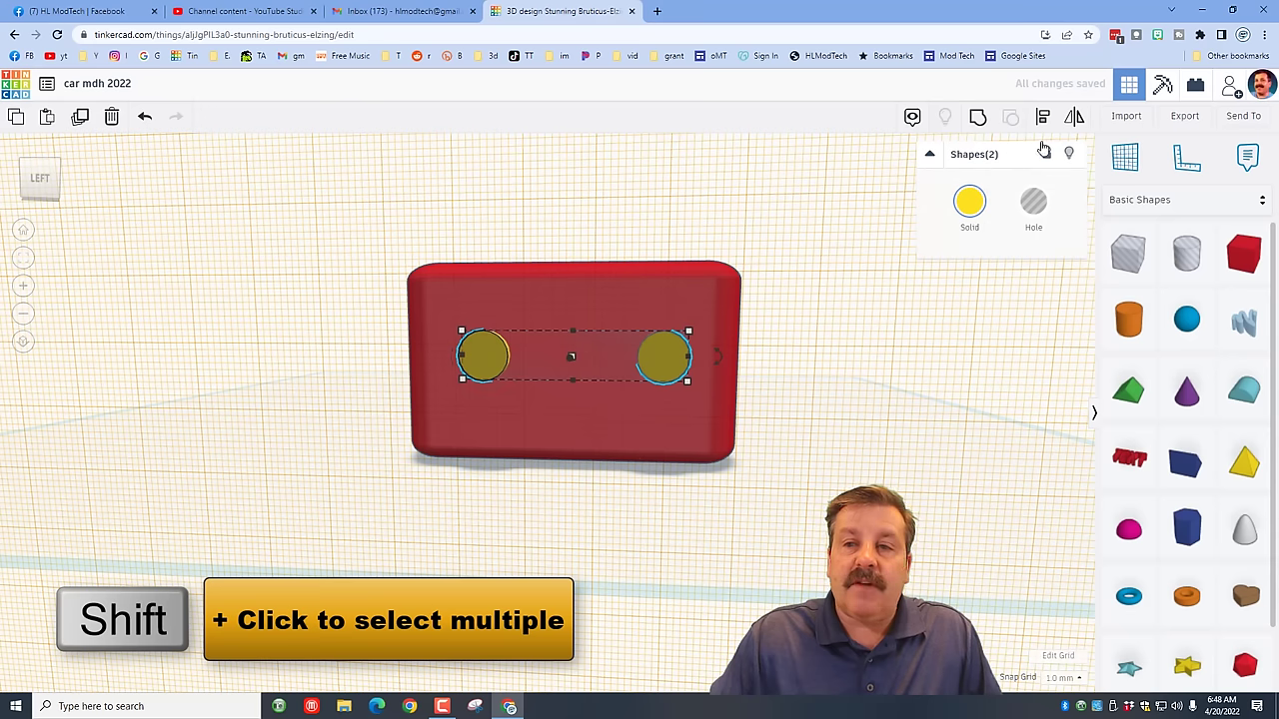
left_click(976, 118)
left_click(837, 484)
Align the grouped headlights centrally across the car body's width and reselect the headlight group
left_click_drag(486, 398, 768, 543)
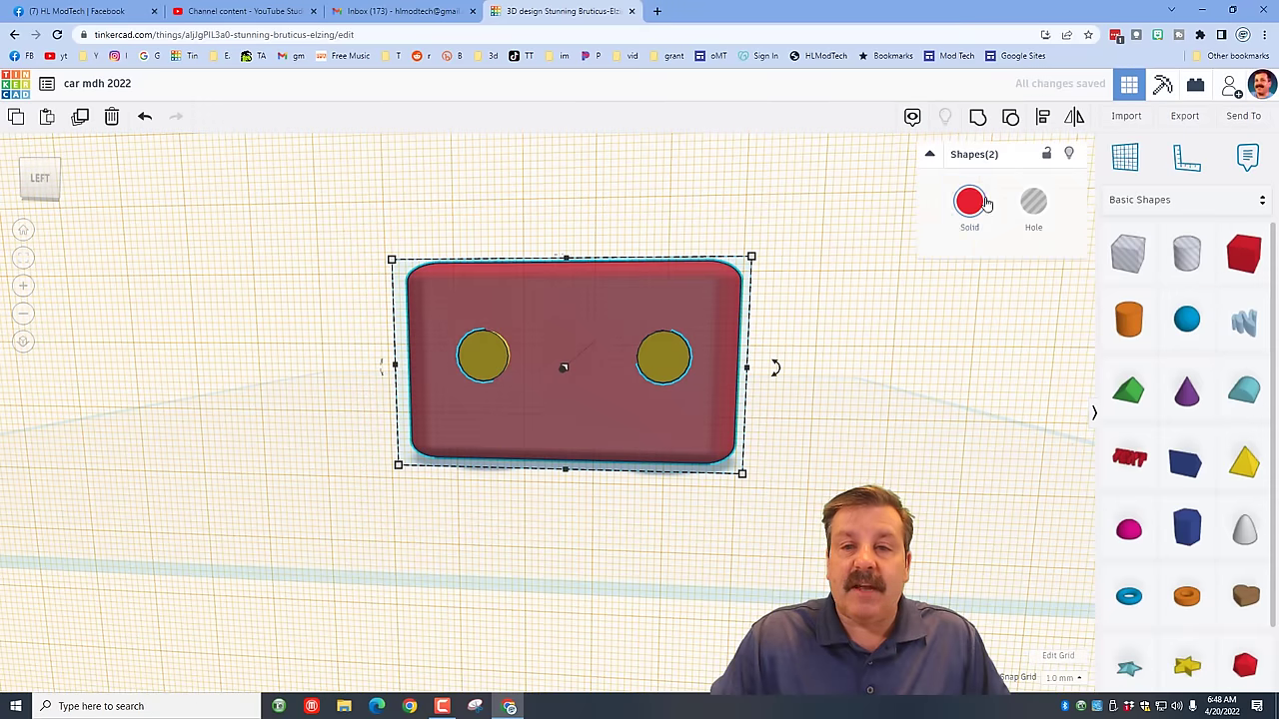
left_click(1041, 120)
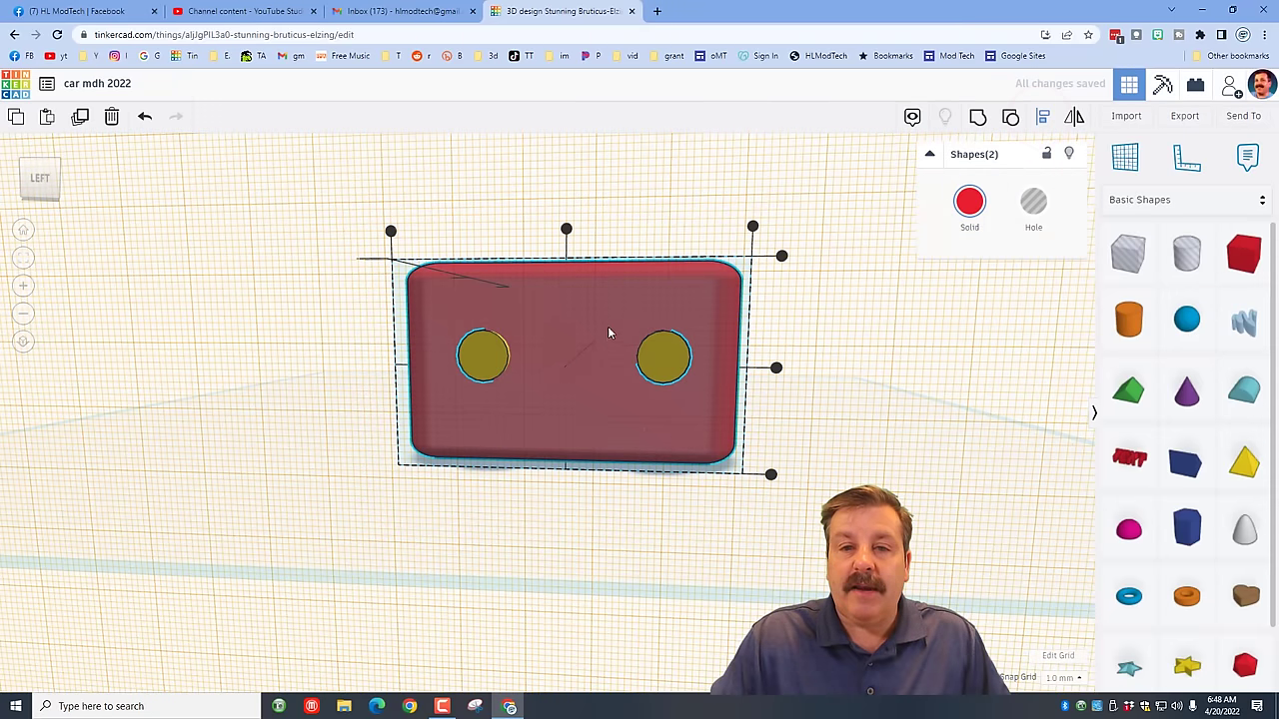
left_click(566, 230)
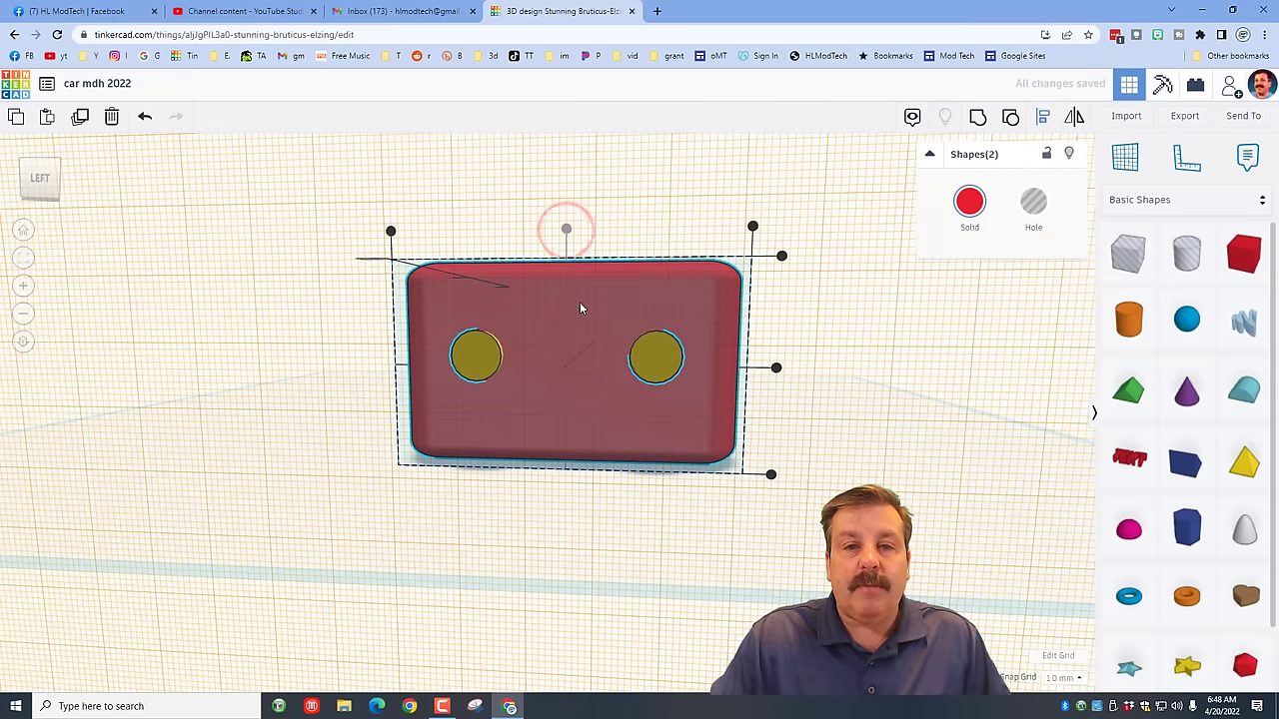
left_click(688, 237)
left_click(652, 368)
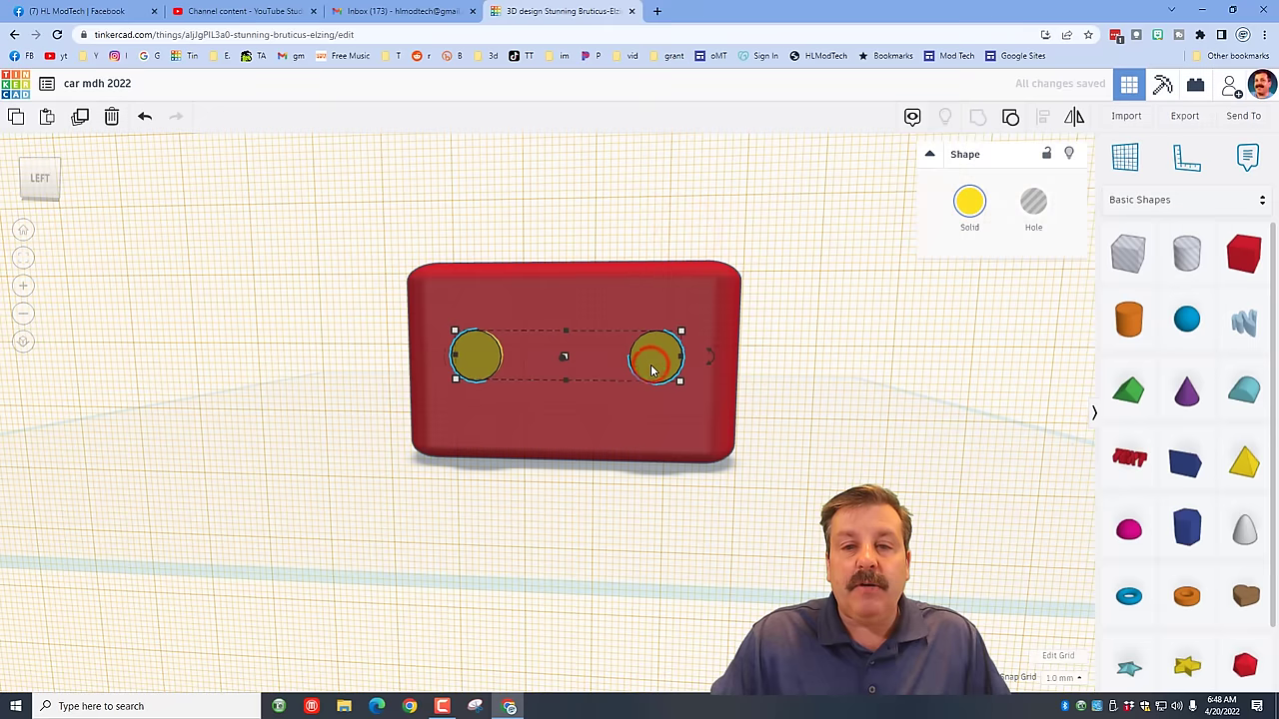
Nudge the grouped headlights upward on the car's front face and return the workplane to the base grid
key("ctrl+Up")
key("ctrl+Up")
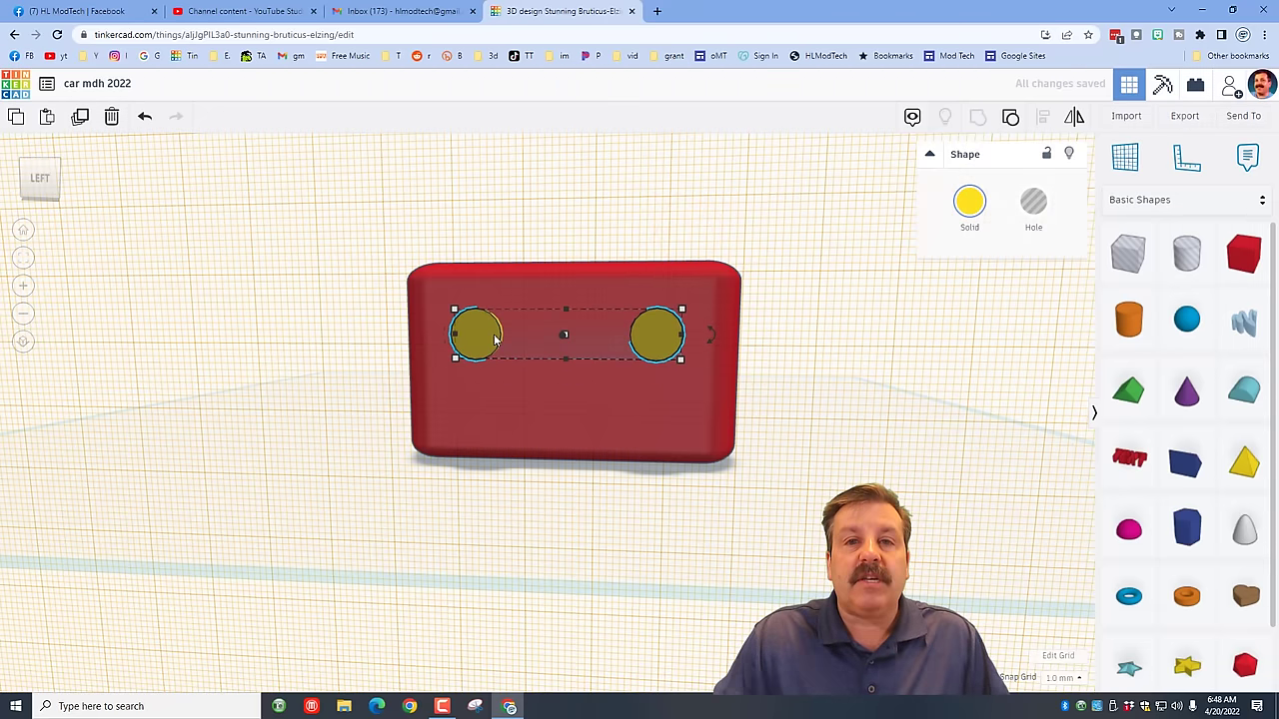
left_click(60, 161)
left_click(55, 160)
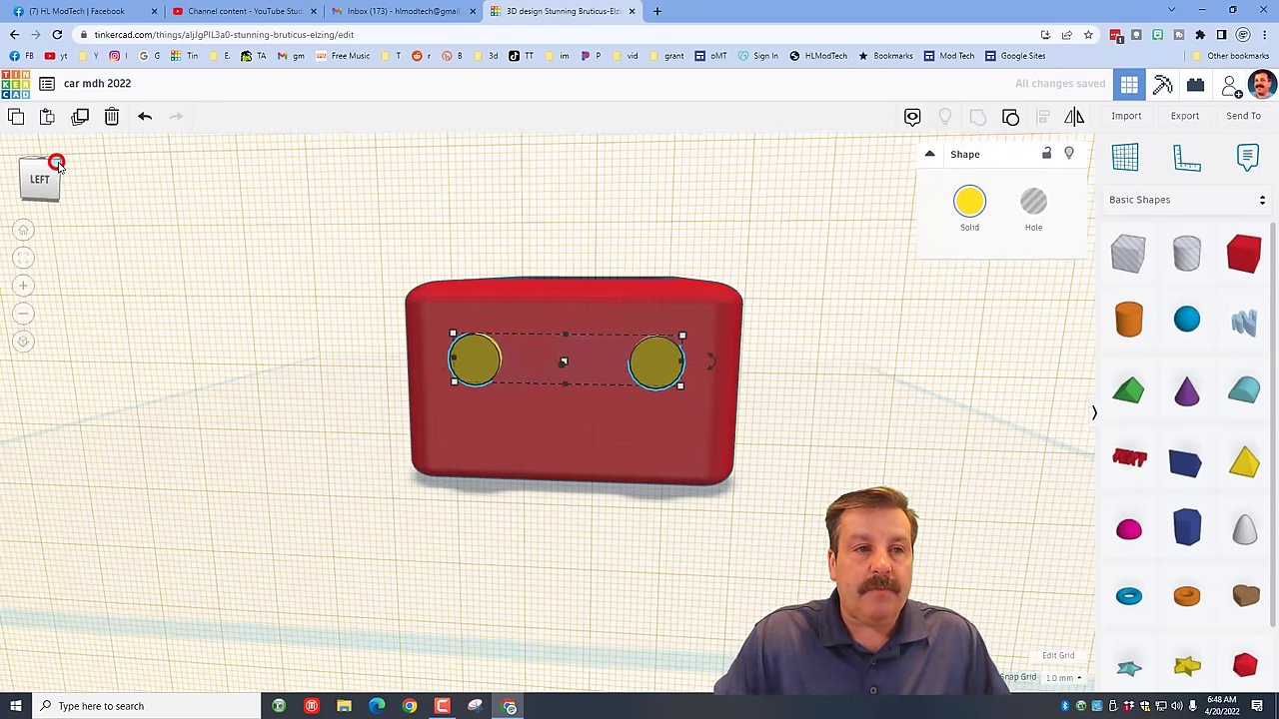
left_click(1126, 157)
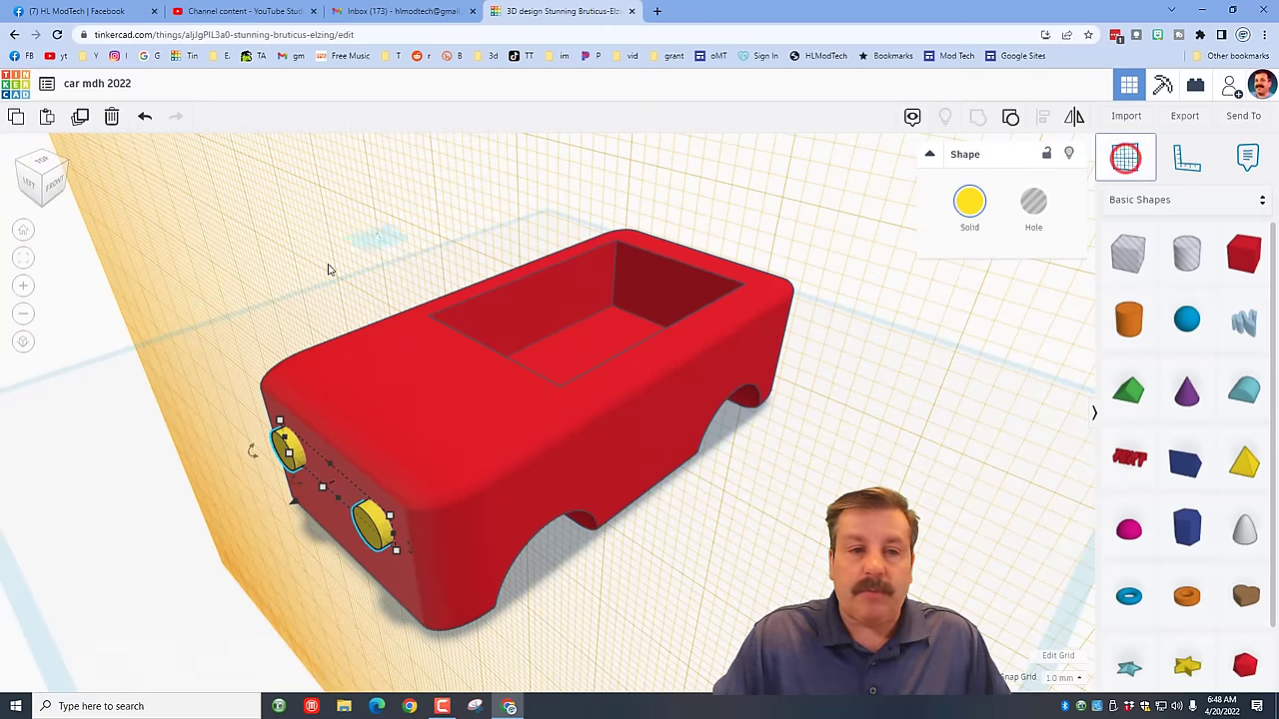
left_click(86, 373)
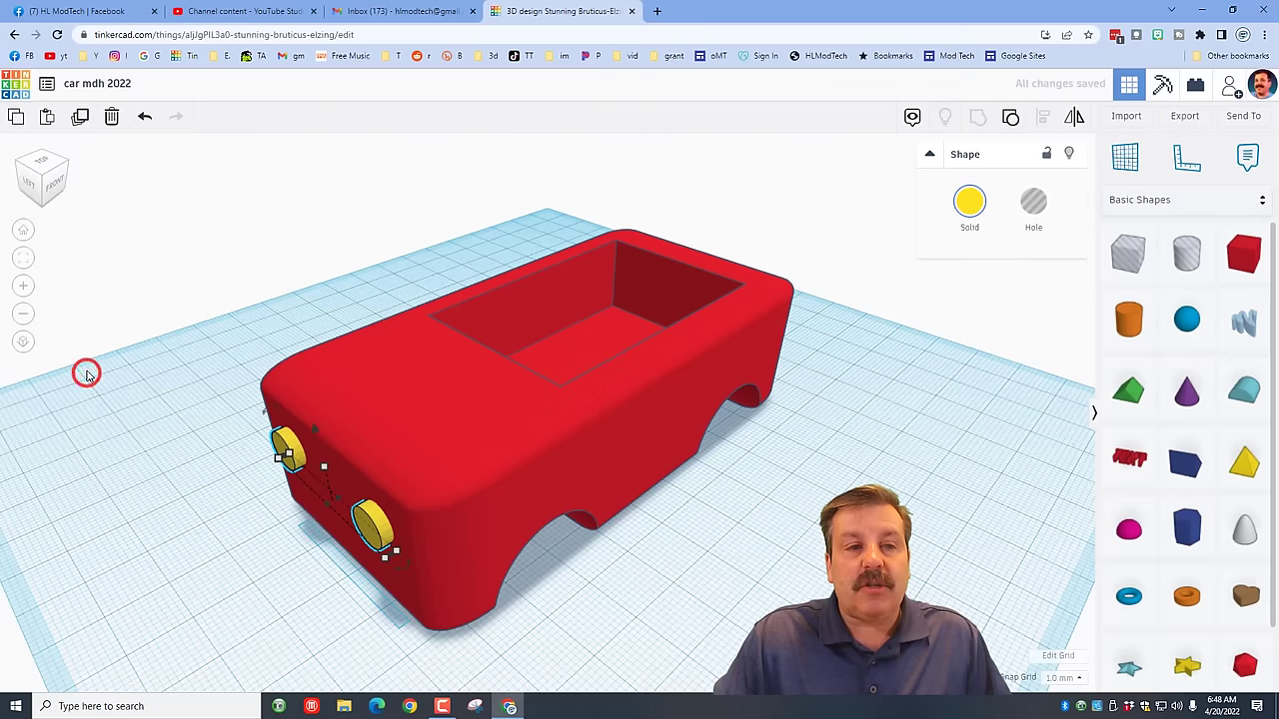
right_click_drag(152, 537, 310, 531)
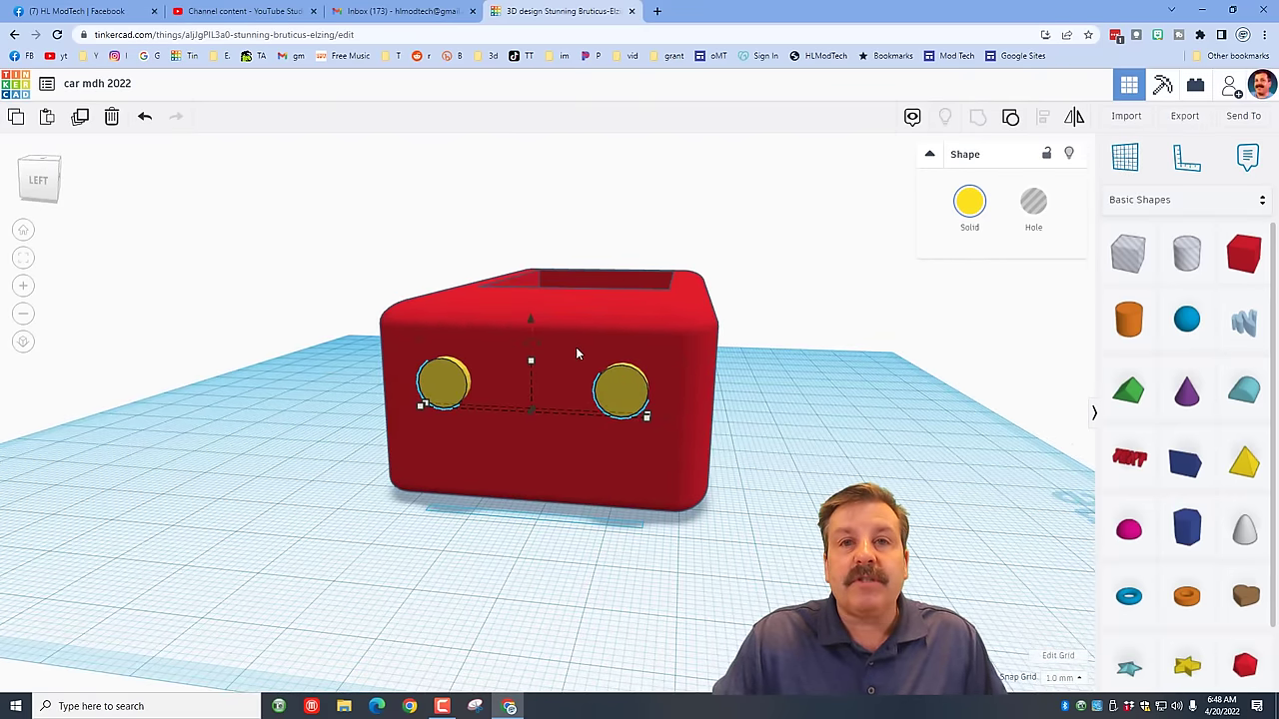
key("ctrl+Up")
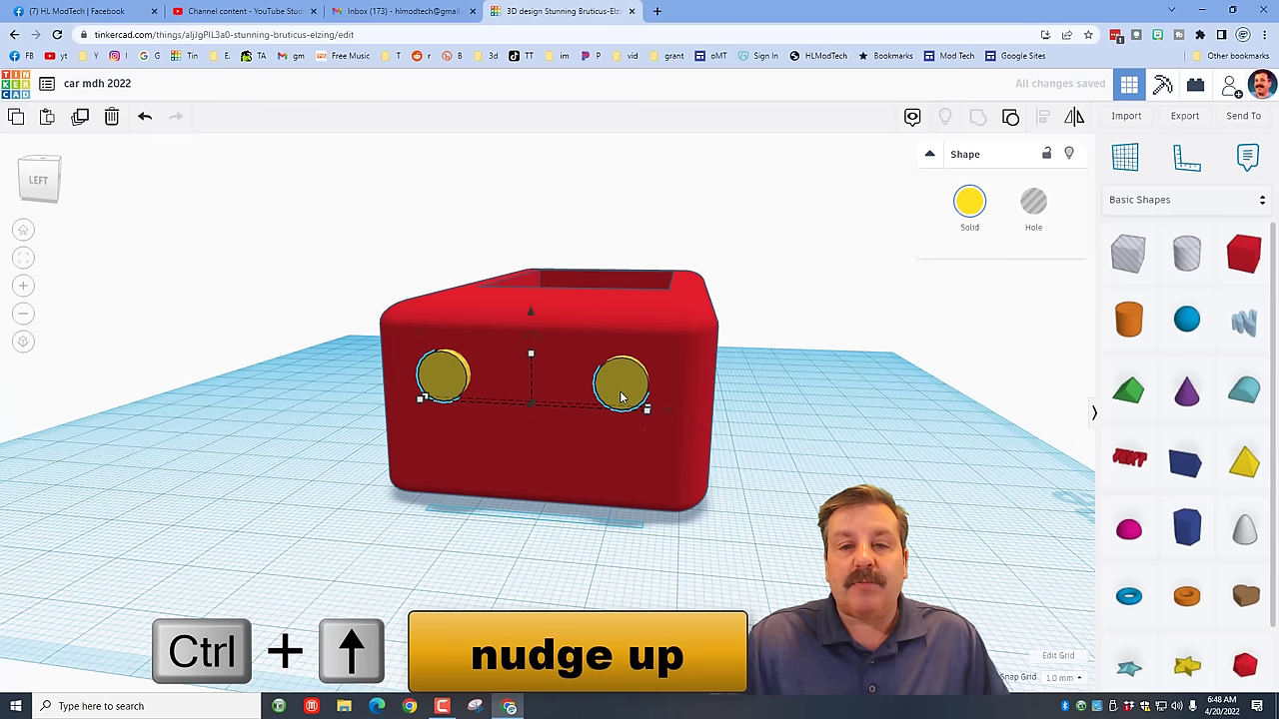
Ungroup the headlights and nudge each one two grid steps outward towards its side of the car's front face
left_click(621, 396)
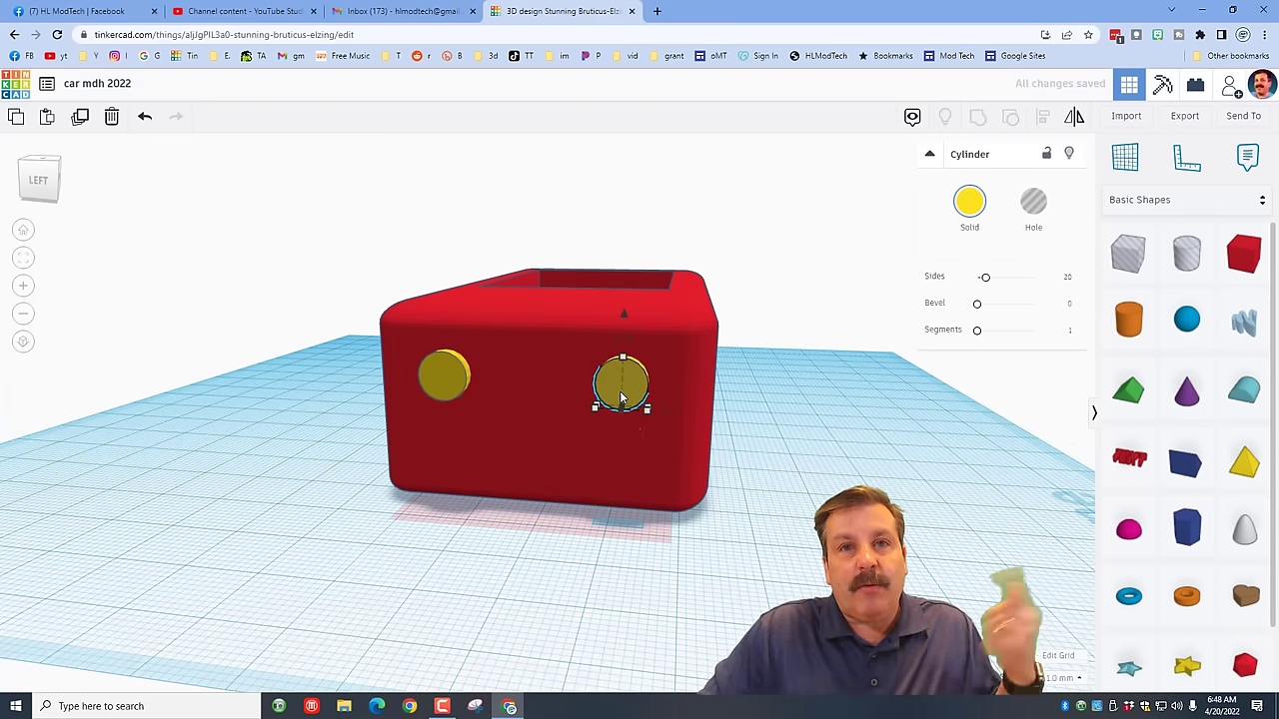
key("Right")
key("Right")
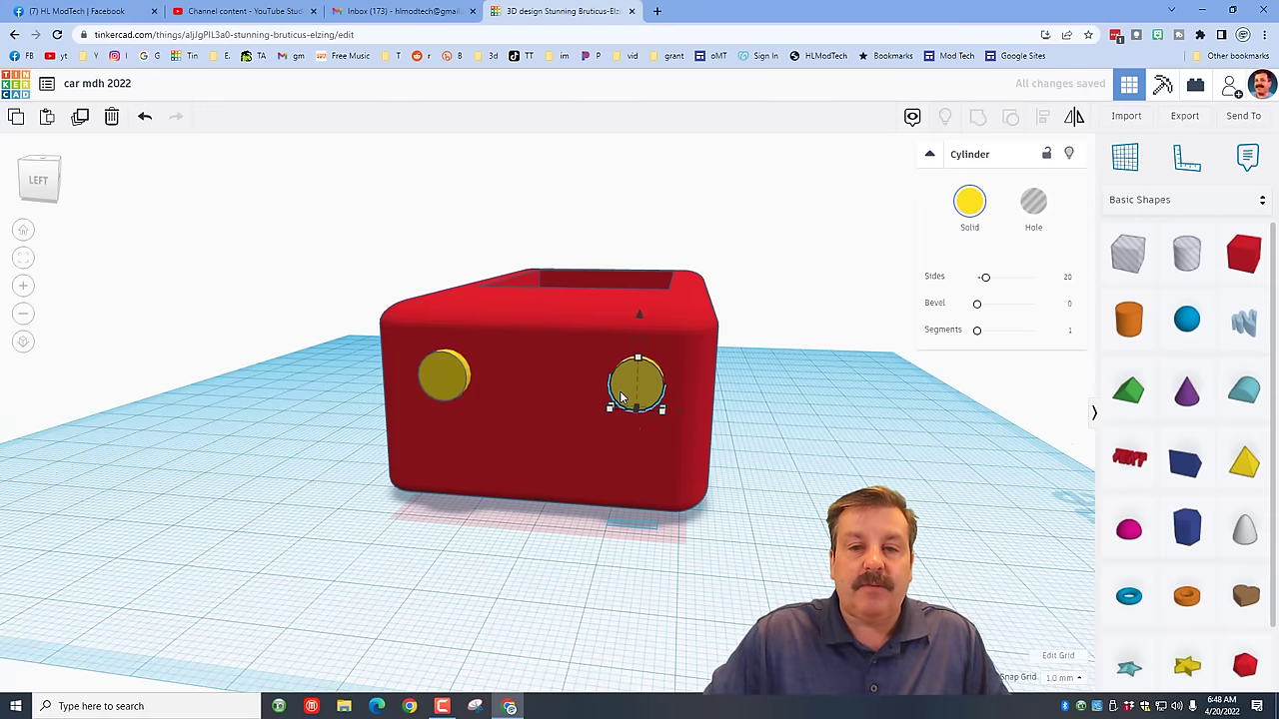
left_click(459, 388)
key("Left")
key("Left")
left_click(836, 470)
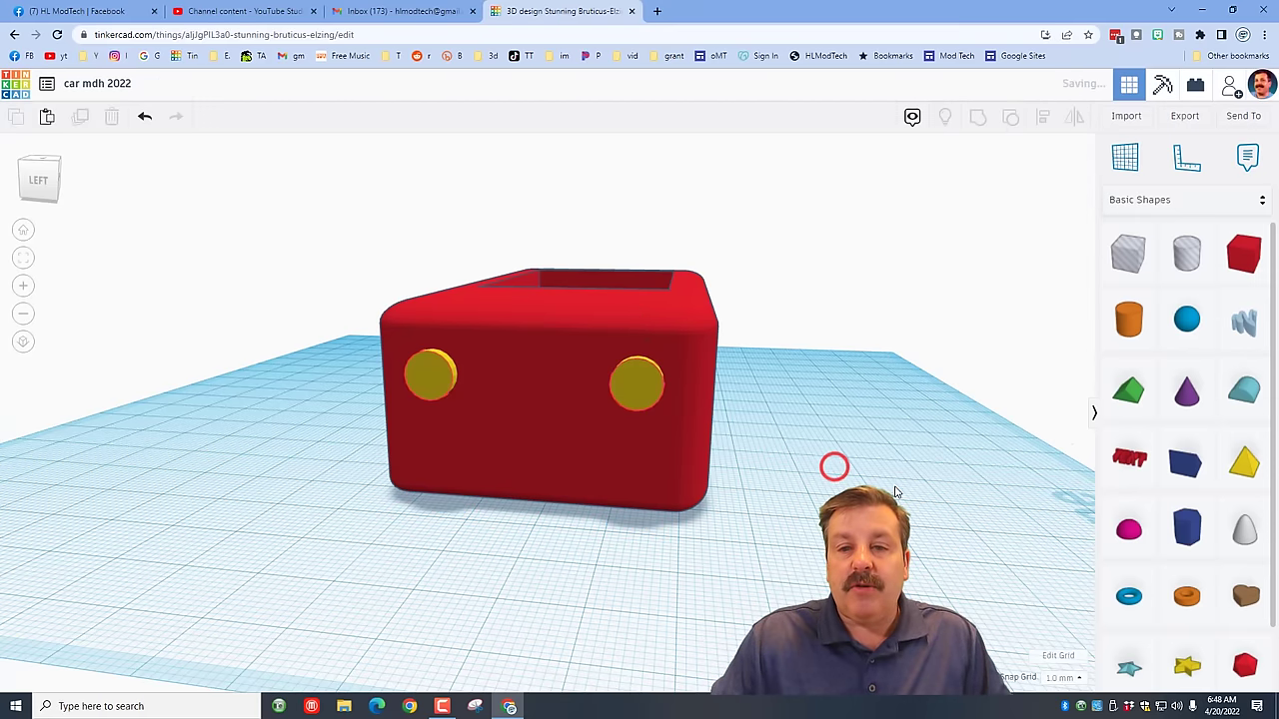
Place the workplane on the car's front face and add a cylinder to it below the headlights
right_click_drag(419, 486, 455, 486)
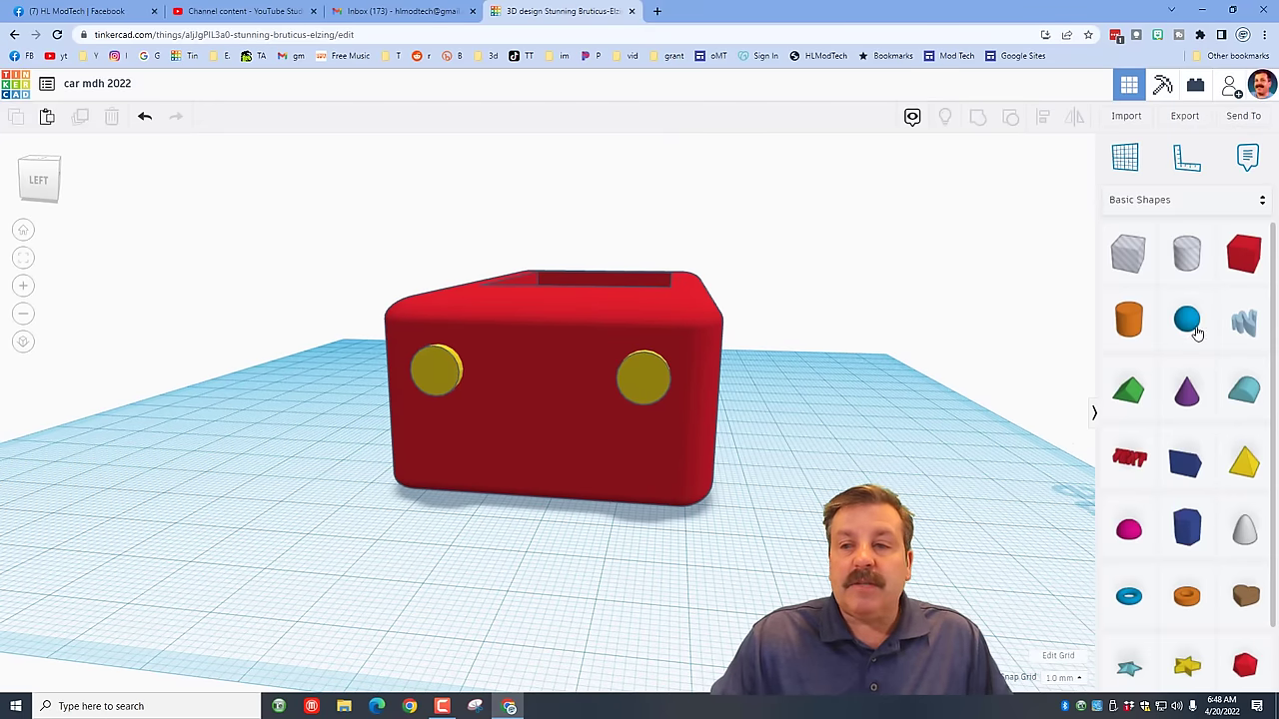
left_click(1125, 158)
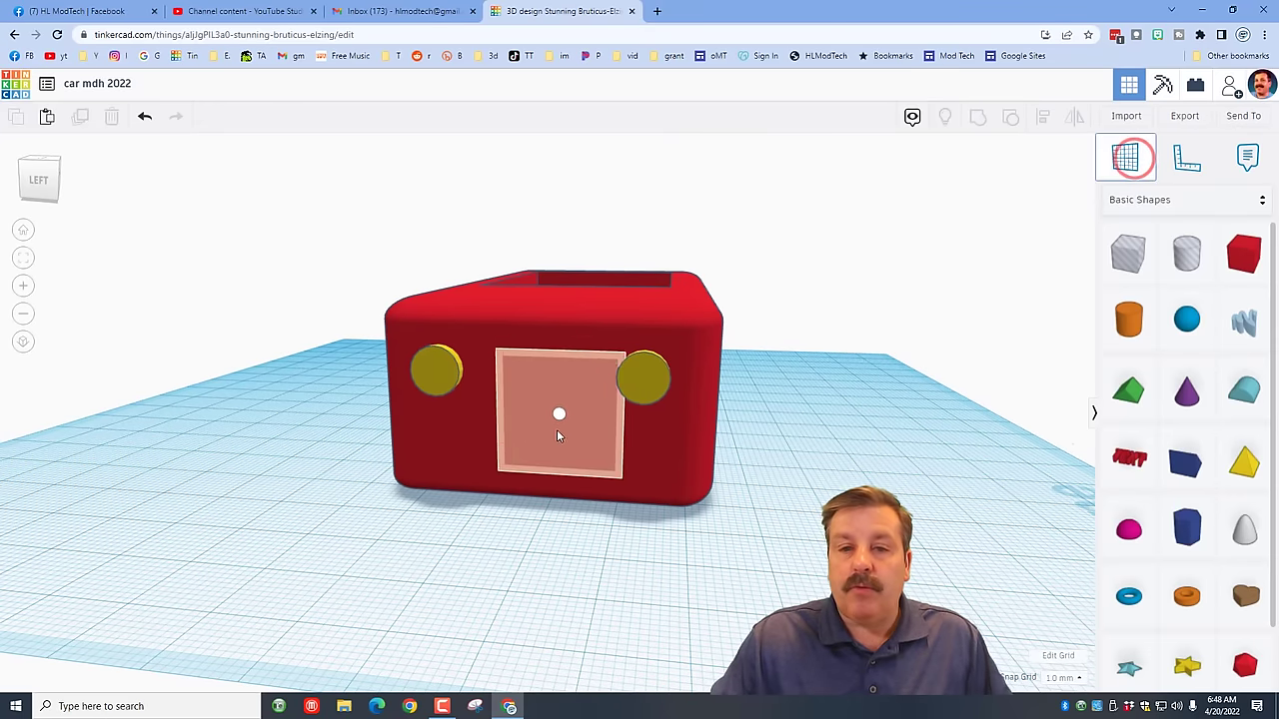
left_click(538, 440)
left_click_drag(1113, 318, 688, 410)
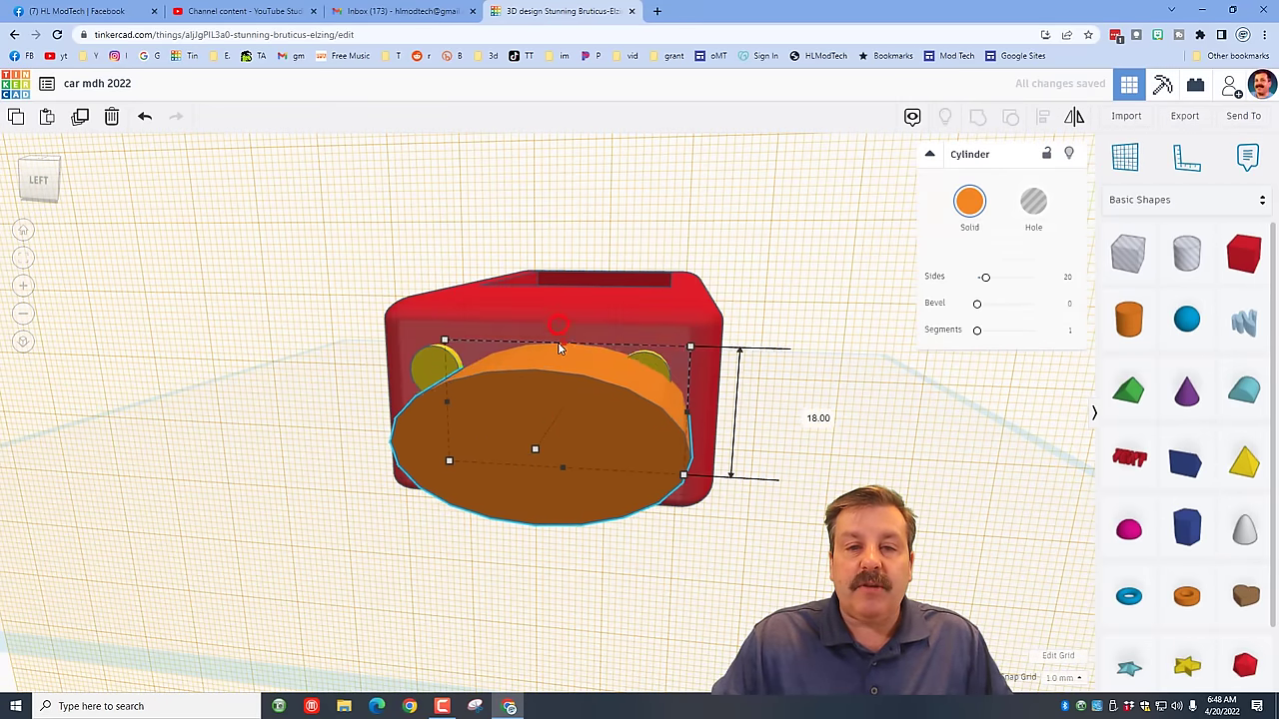
Resize the cylinder's vertical extent to 16 mm and turn it into a hole
left_click_drag(559, 348, 561, 362)
left_click(1034, 202)
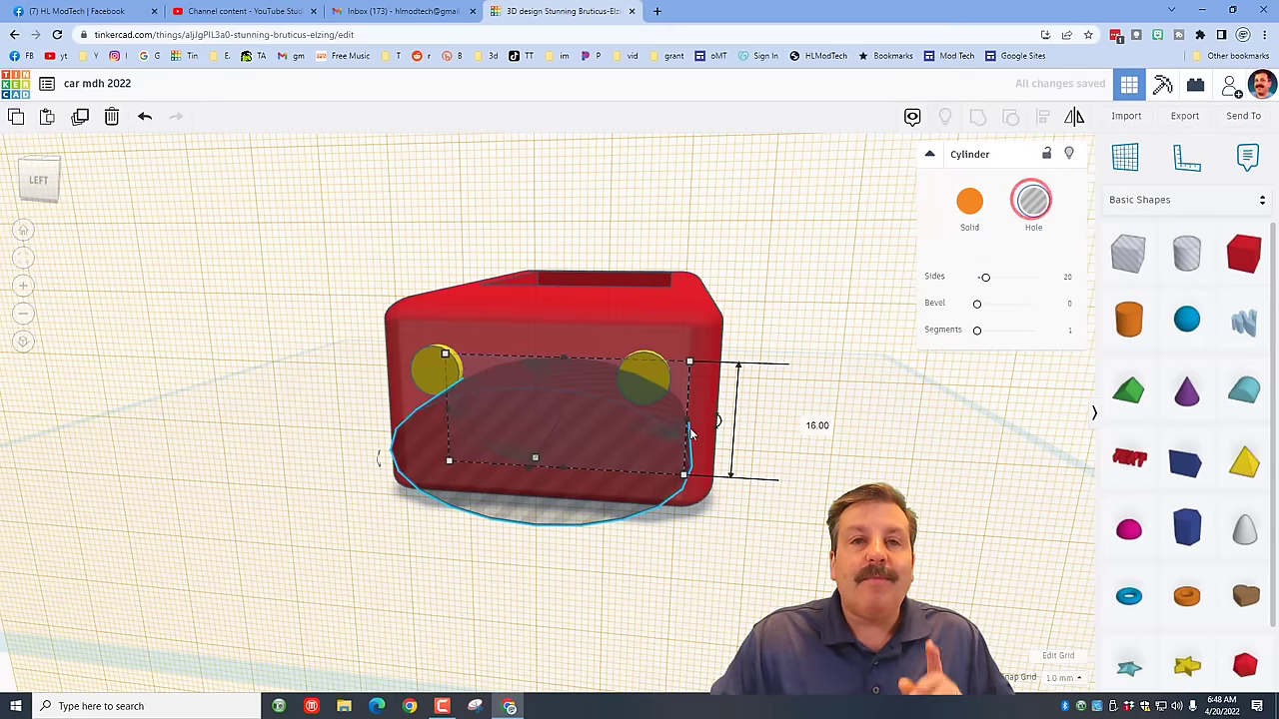
left_click(566, 225)
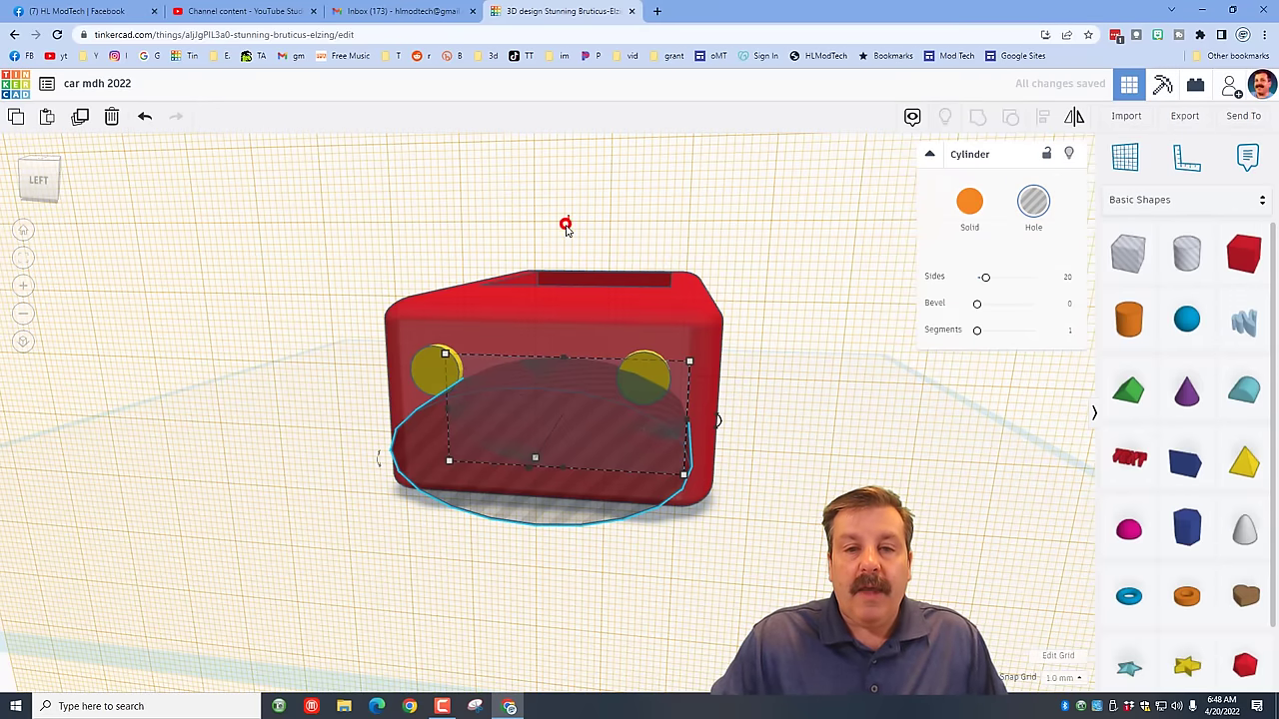
Align the cylinder hole centrally across the car body's width and reduce its vertical extent to 13 mm
left_click_drag(581, 188, 548, 463)
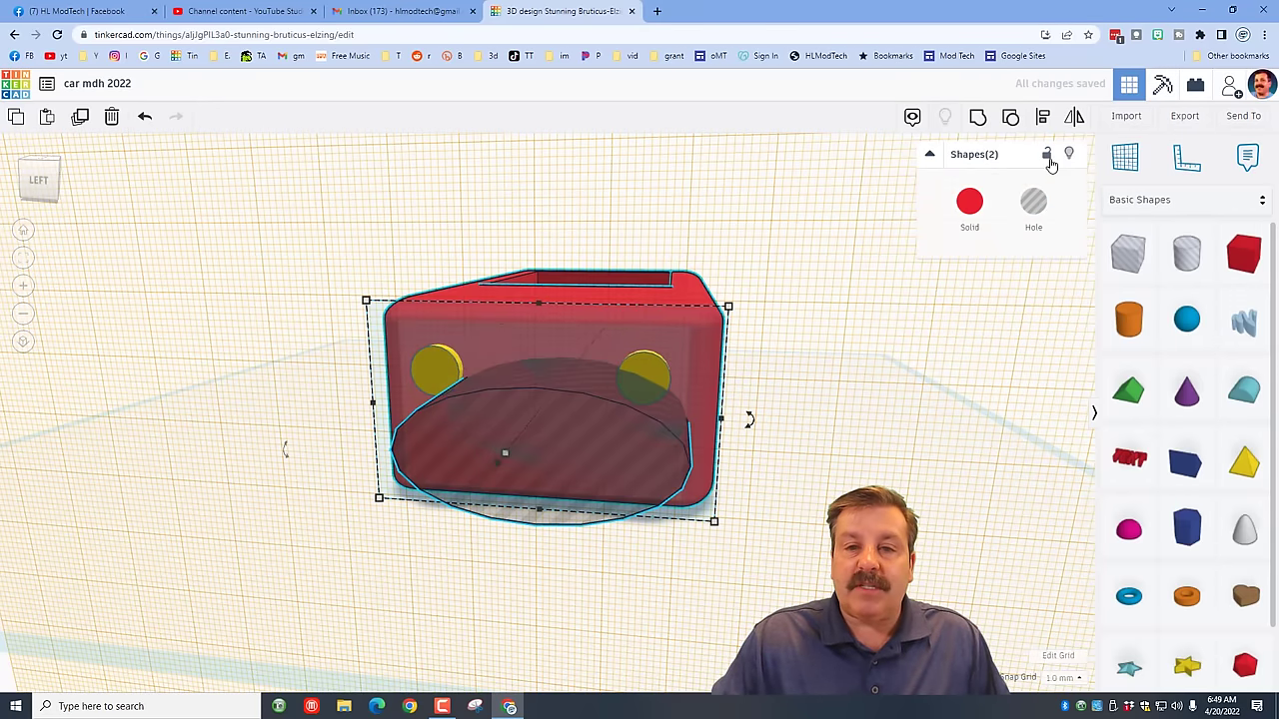
left_click(1042, 118)
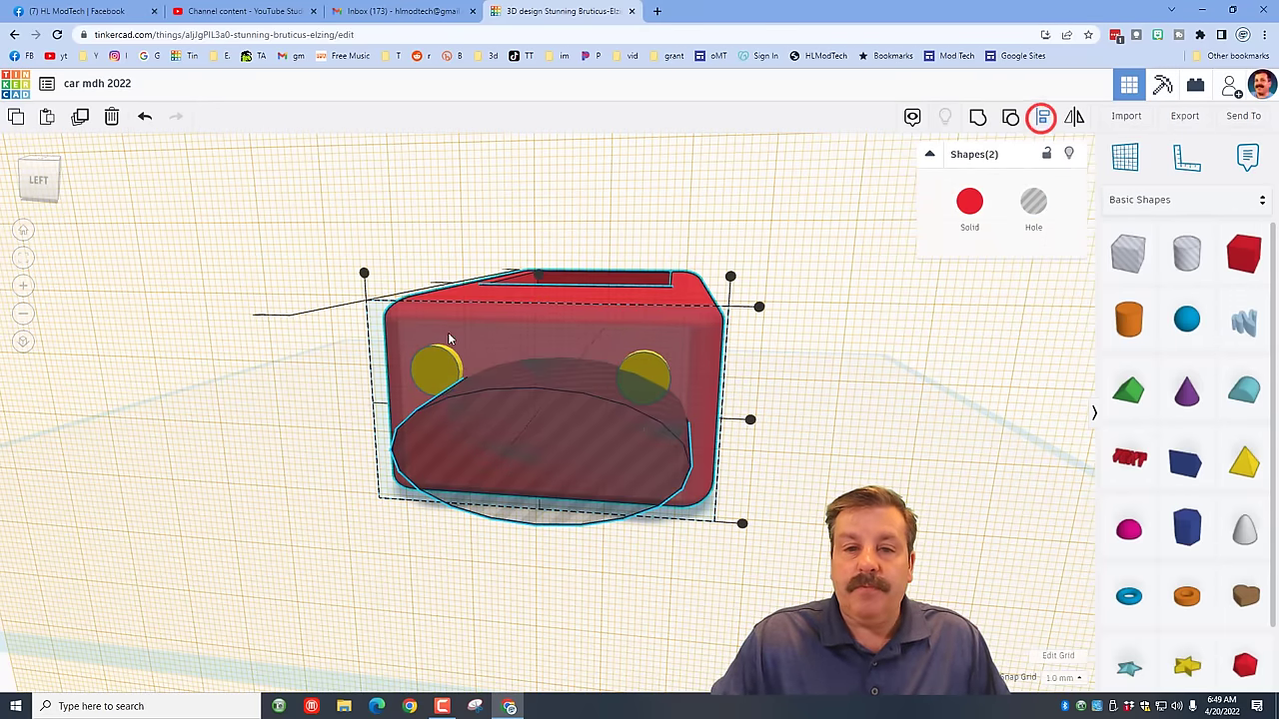
left_click(539, 275)
left_click(627, 224)
left_click(559, 389)
left_click(539, 362)
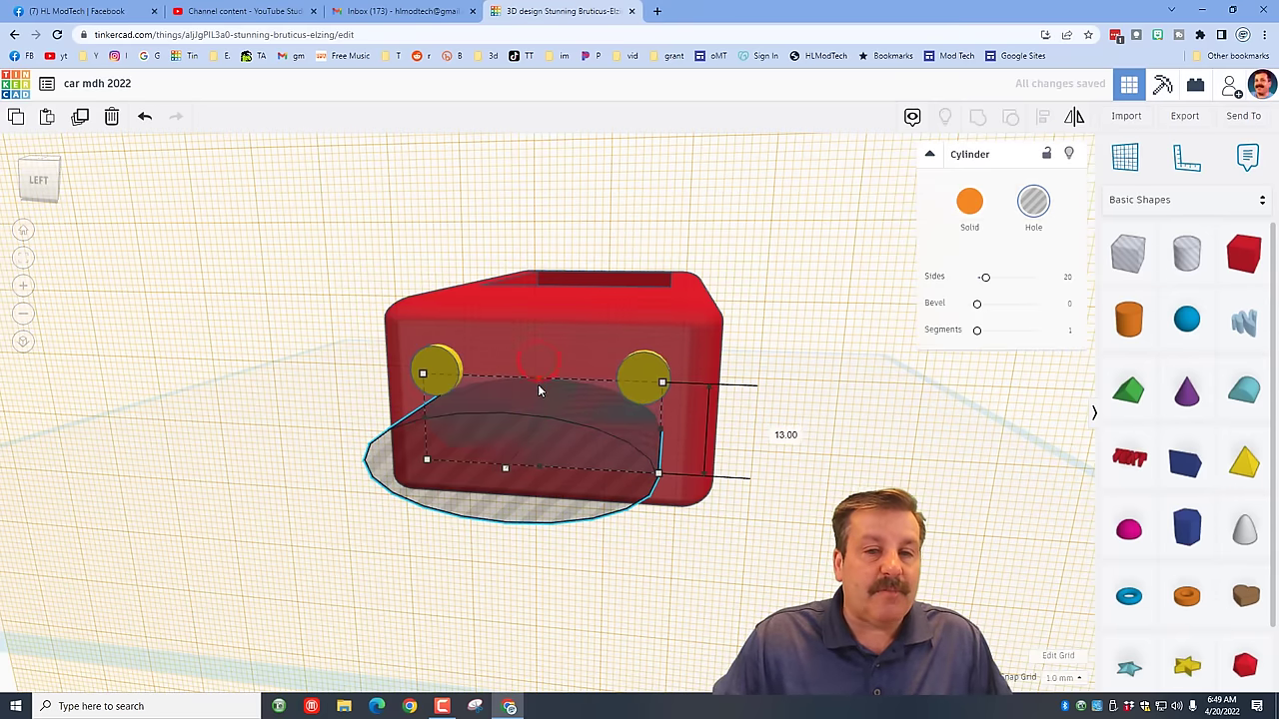
Sink the oval cylinder hole slightly into the front face and group it with the car body to cut a recess
right_click_drag(526, 494, 482, 447)
key("ctrl+Down")
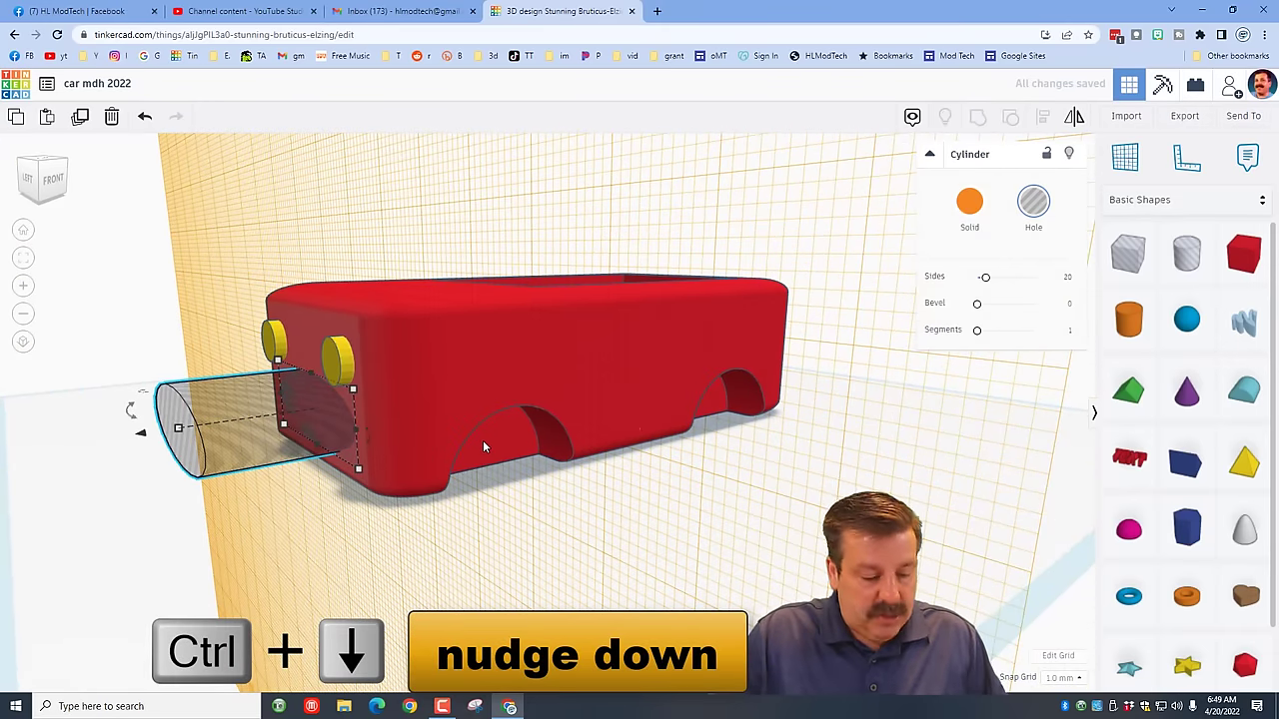
key("ctrl+Down")
key("ctrl+Down")
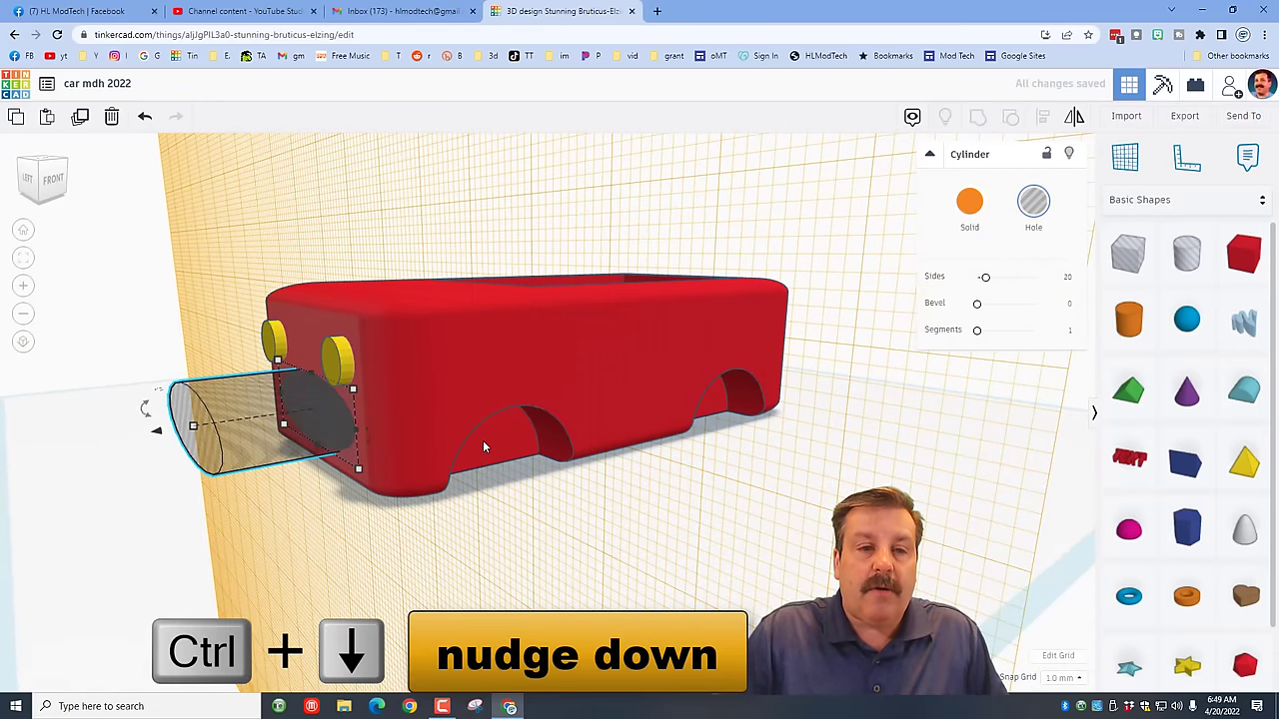
left_click_drag(408, 506, 330, 416)
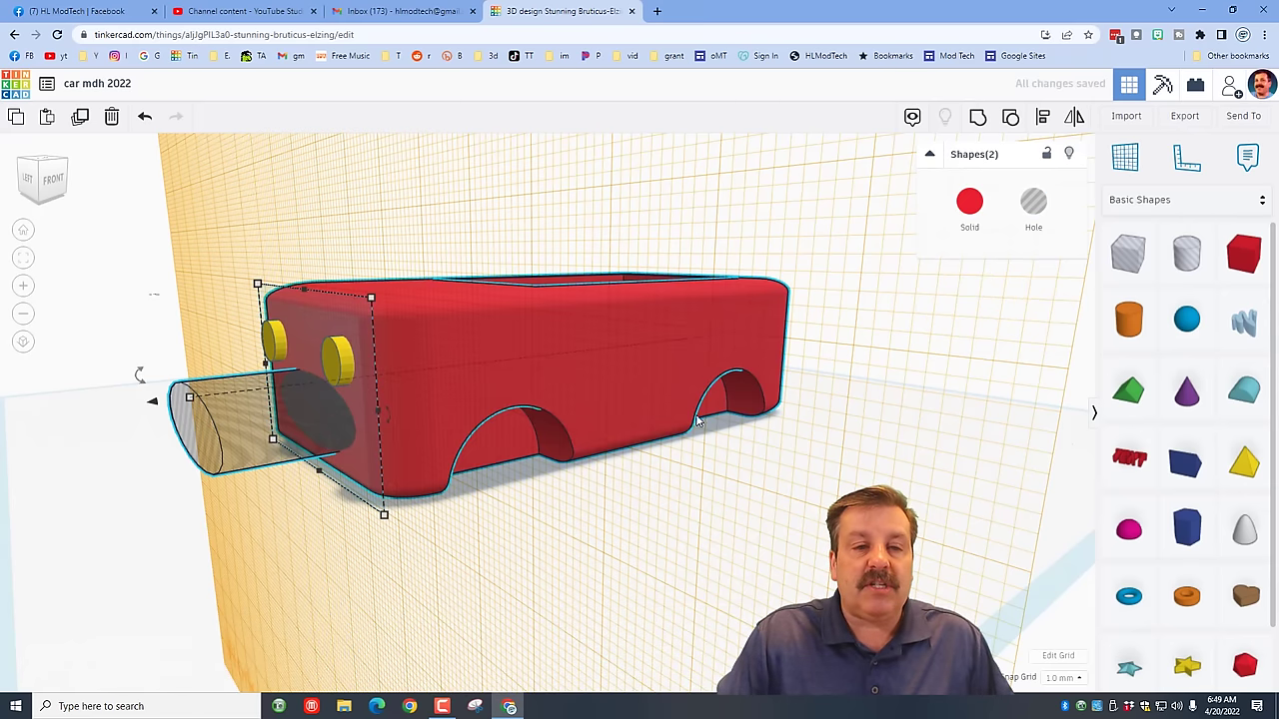
left_click(979, 120)
Place the workplane on the floor of the oval recess and add a text shape reading FORD
right_click_drag(388, 495, 517, 437)
left_click(1126, 158)
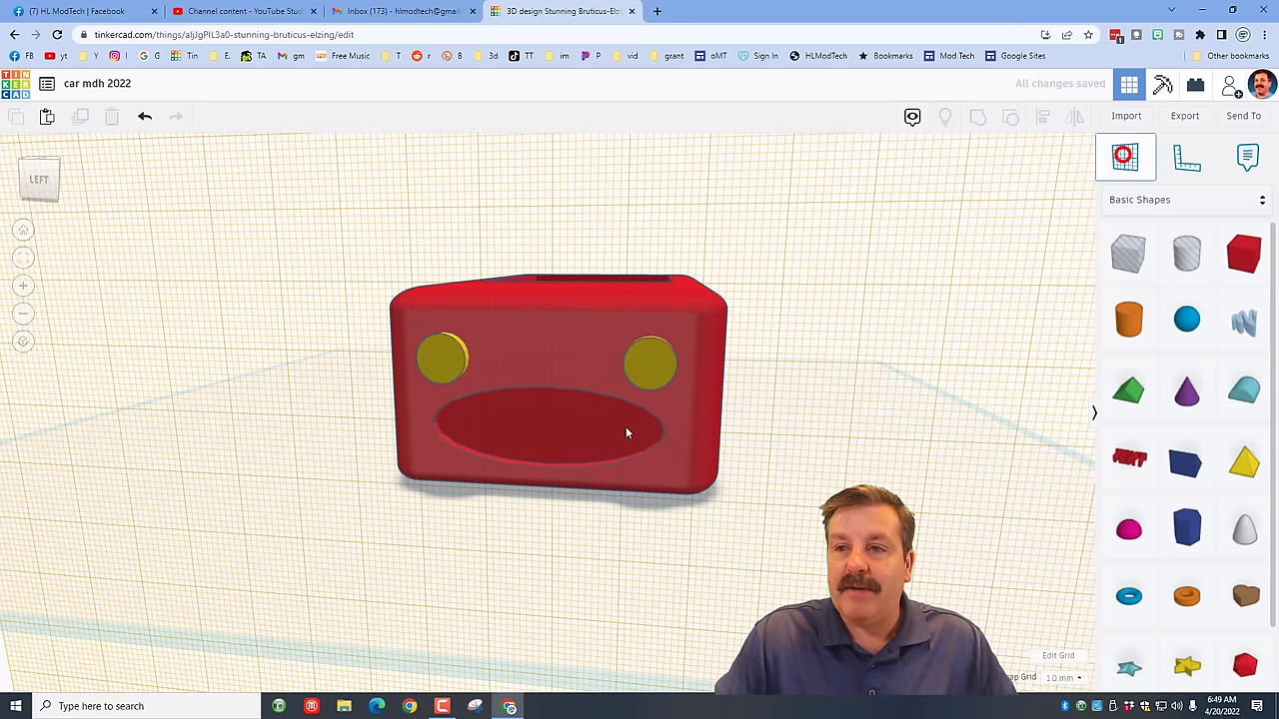
left_click(540, 431)
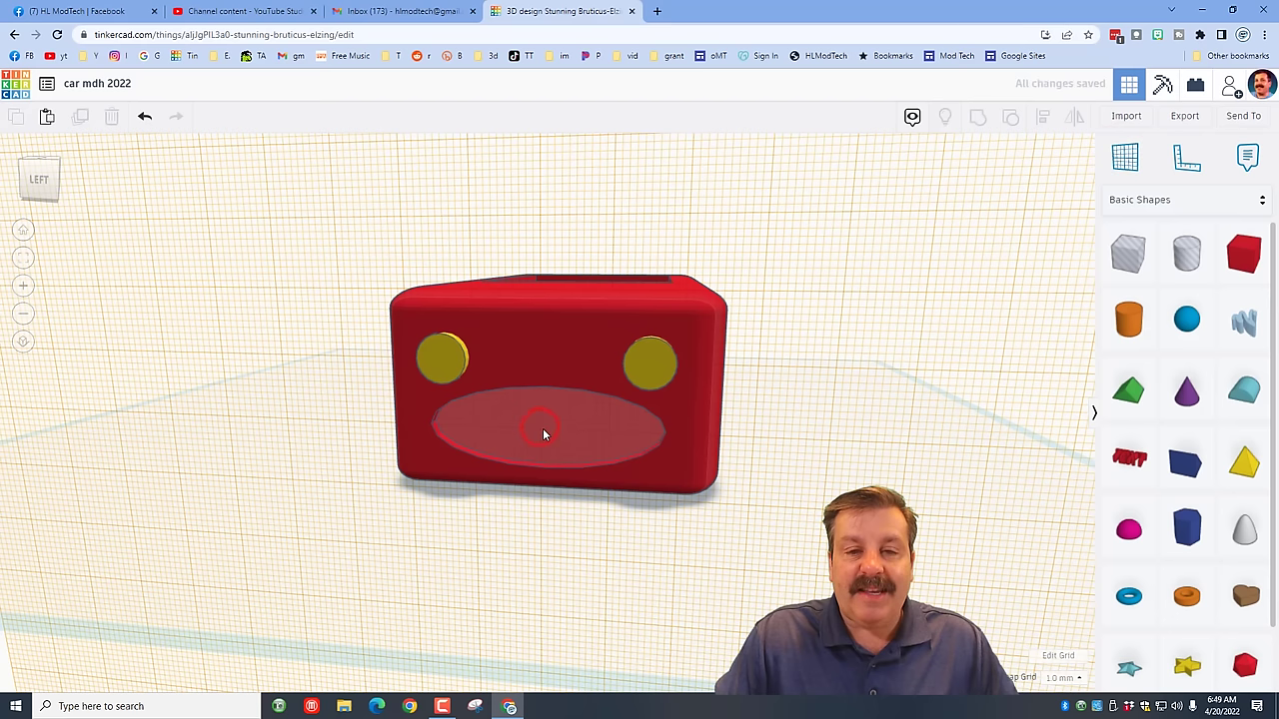
left_click_drag(1129, 458, 680, 415)
left_click(1012, 270)
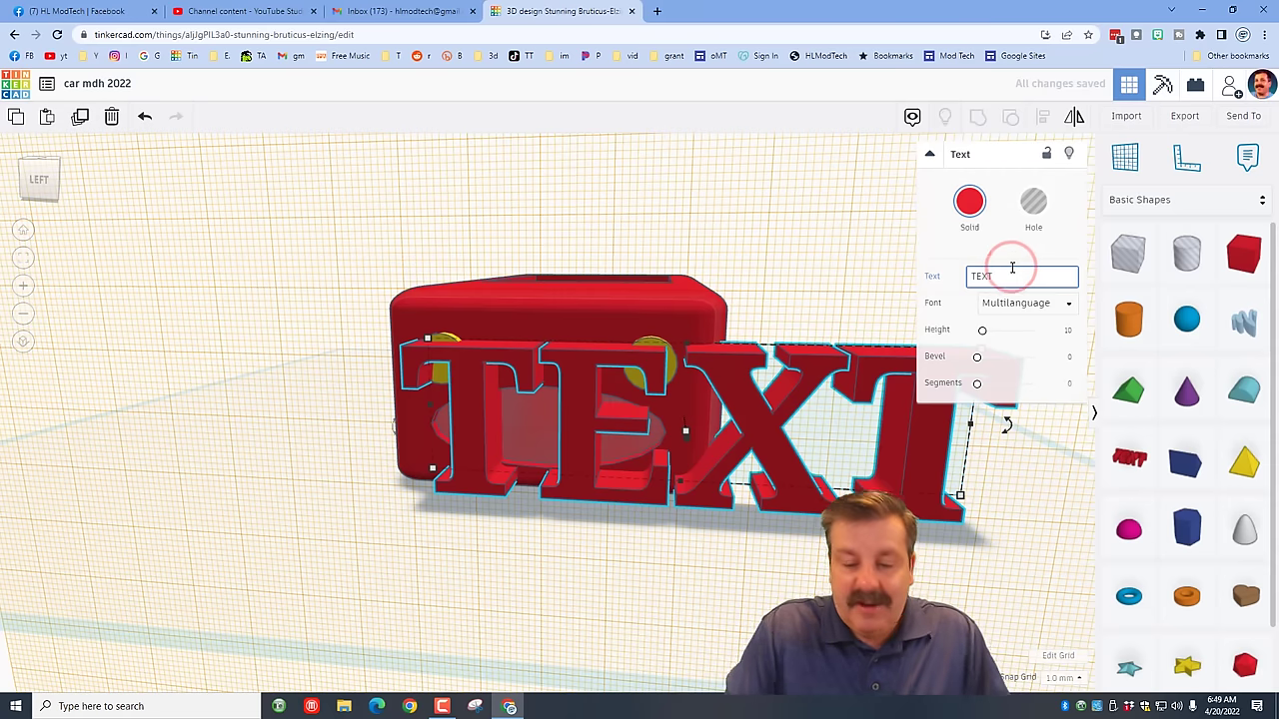
key("BackSpace")
key("BackSpace")
key("BackSpace")
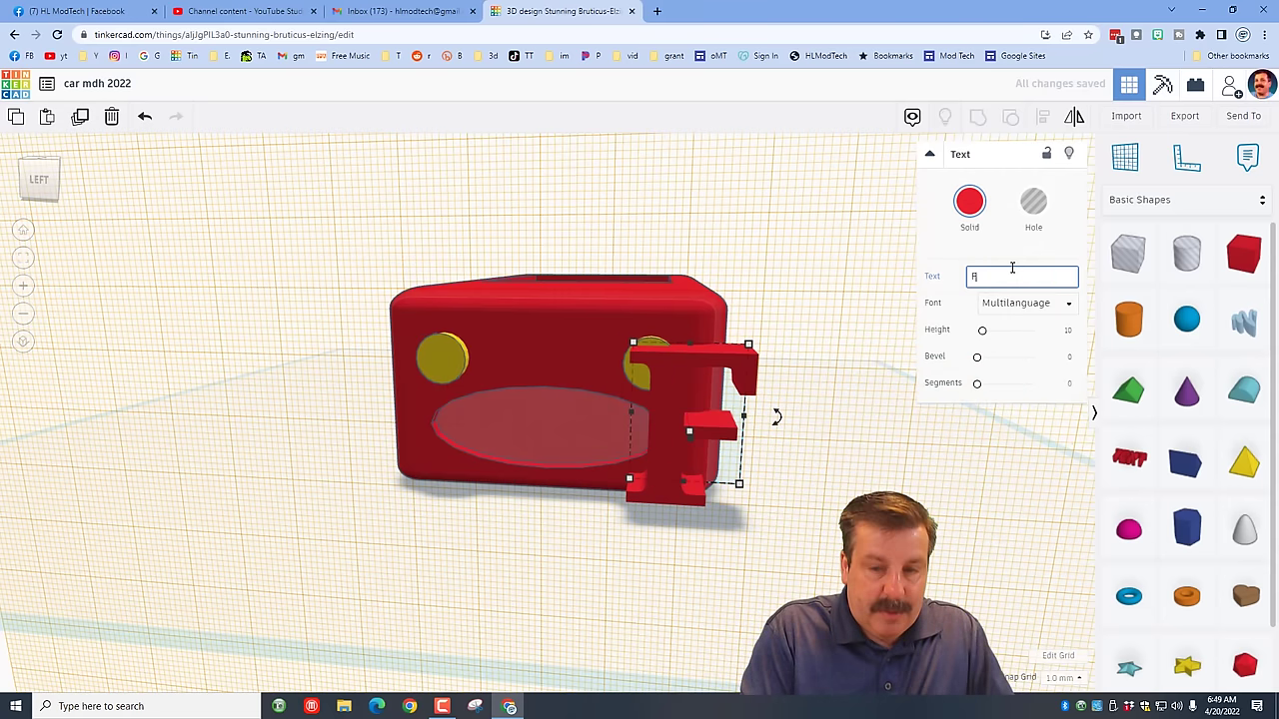
type("FORD")
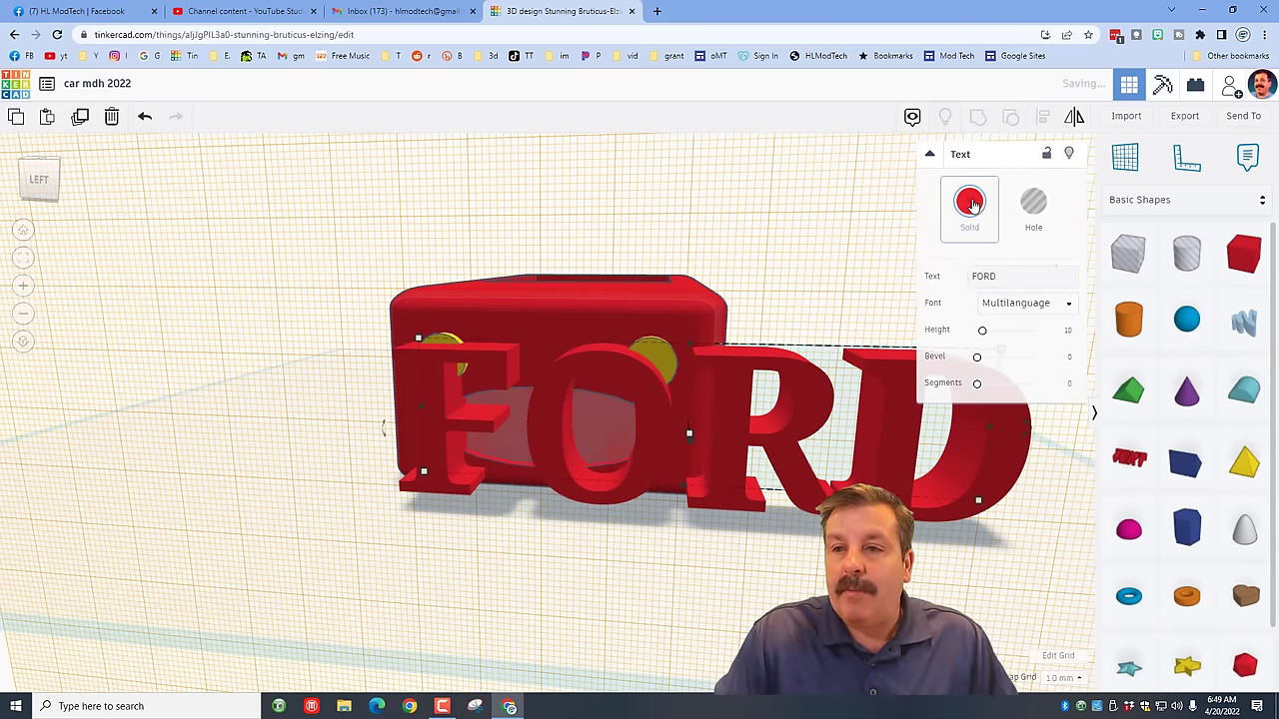
Colour the FORD text blue and scale it down proportionally to about 21 mm wide
left_click(969, 202)
left_click(1098, 324)
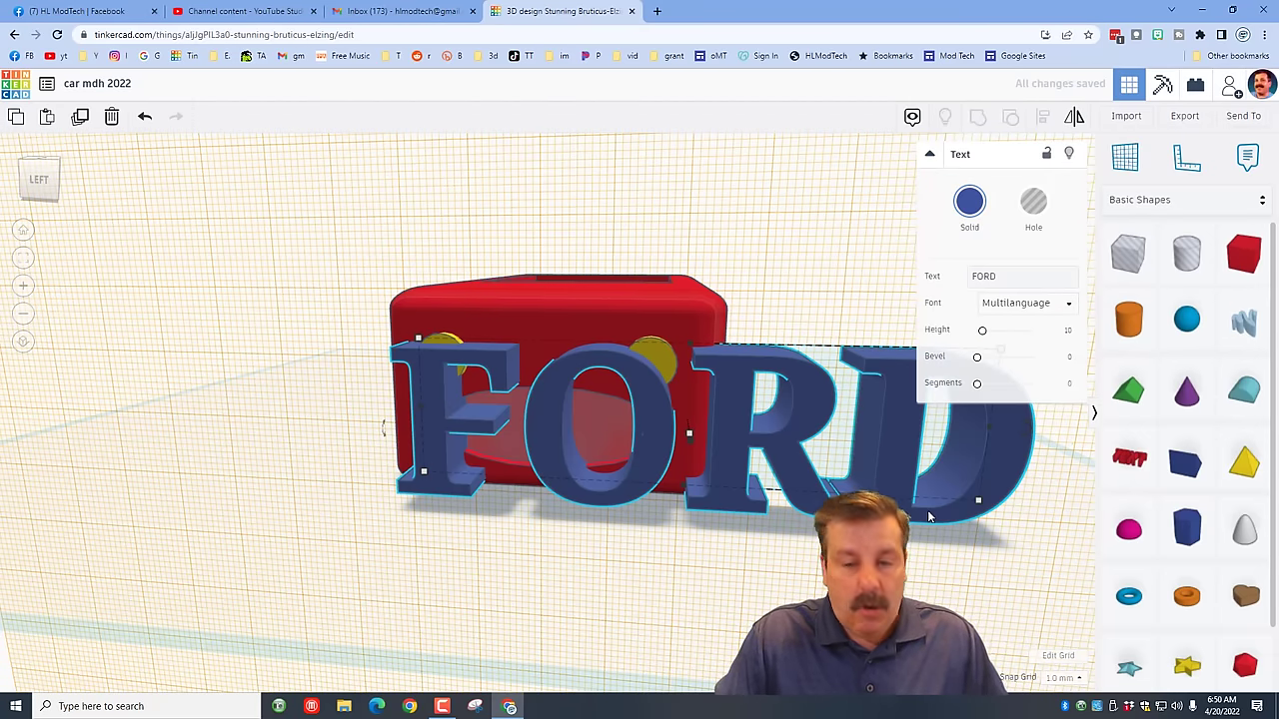
left_click_drag(989, 431, 561, 429, "shift")
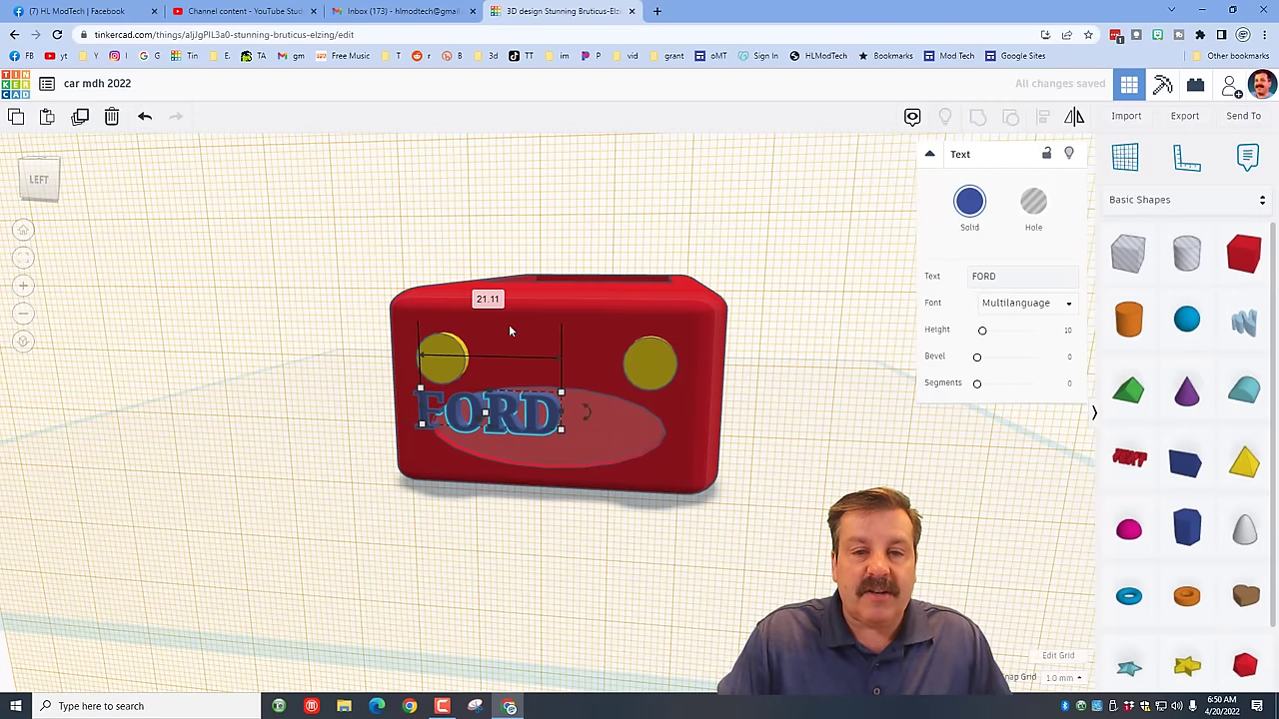
Align the FORD text centrally across the car body's width
left_click_drag(540, 167, 587, 501)
left_click(1038, 119)
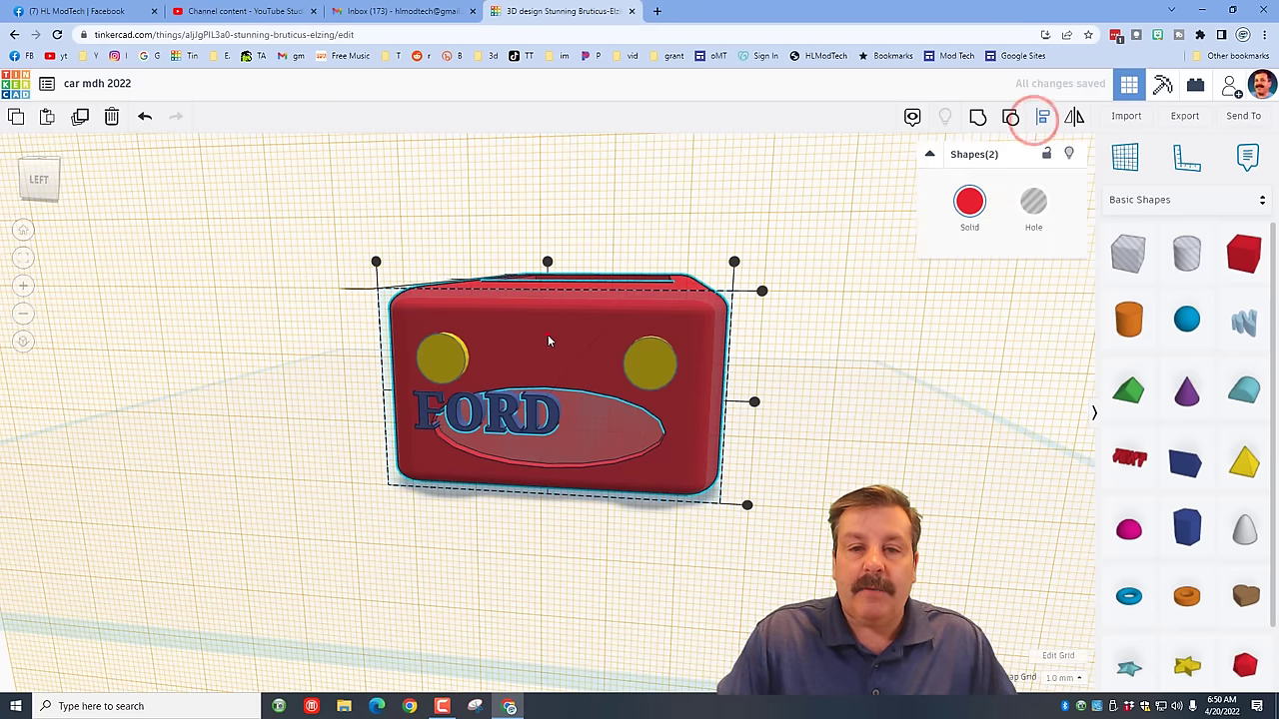
left_click(547, 262)
left_click(880, 450)
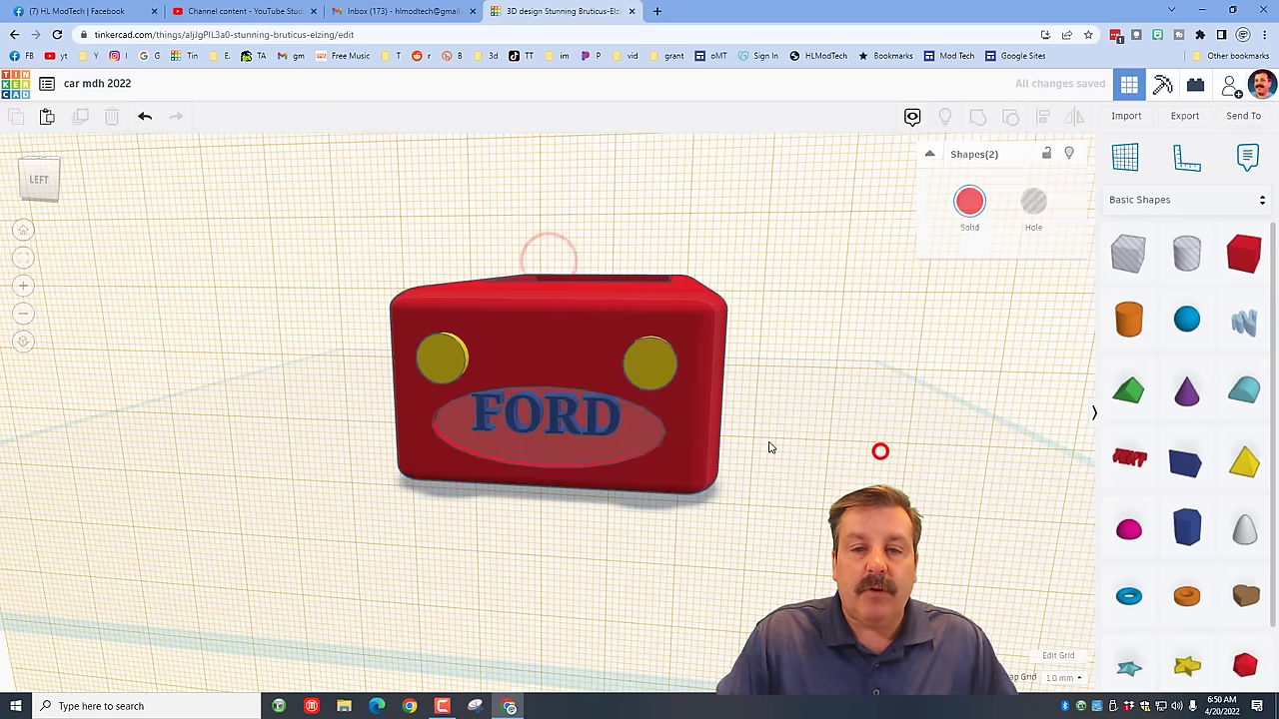
Nudge the FORD text down so it sits mid-height in the oval recess
left_click(555, 425)
key("Down")
key("Down")
key("Down")
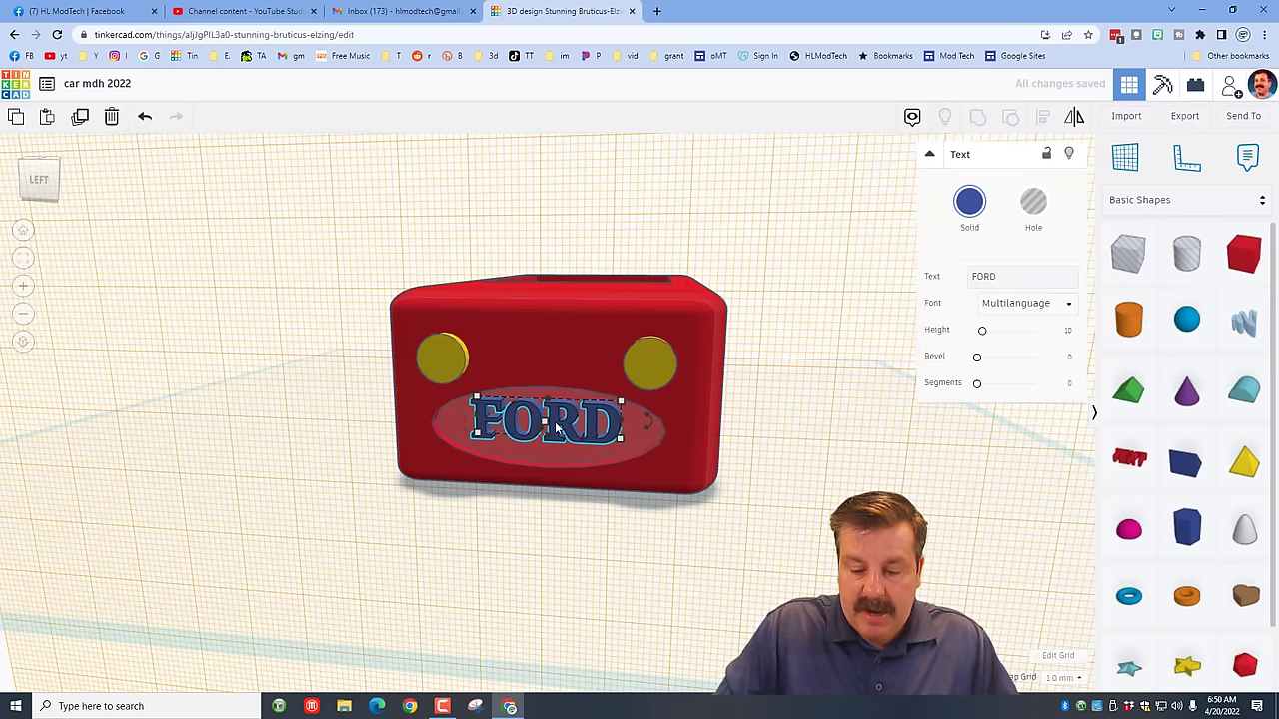
key("Up")
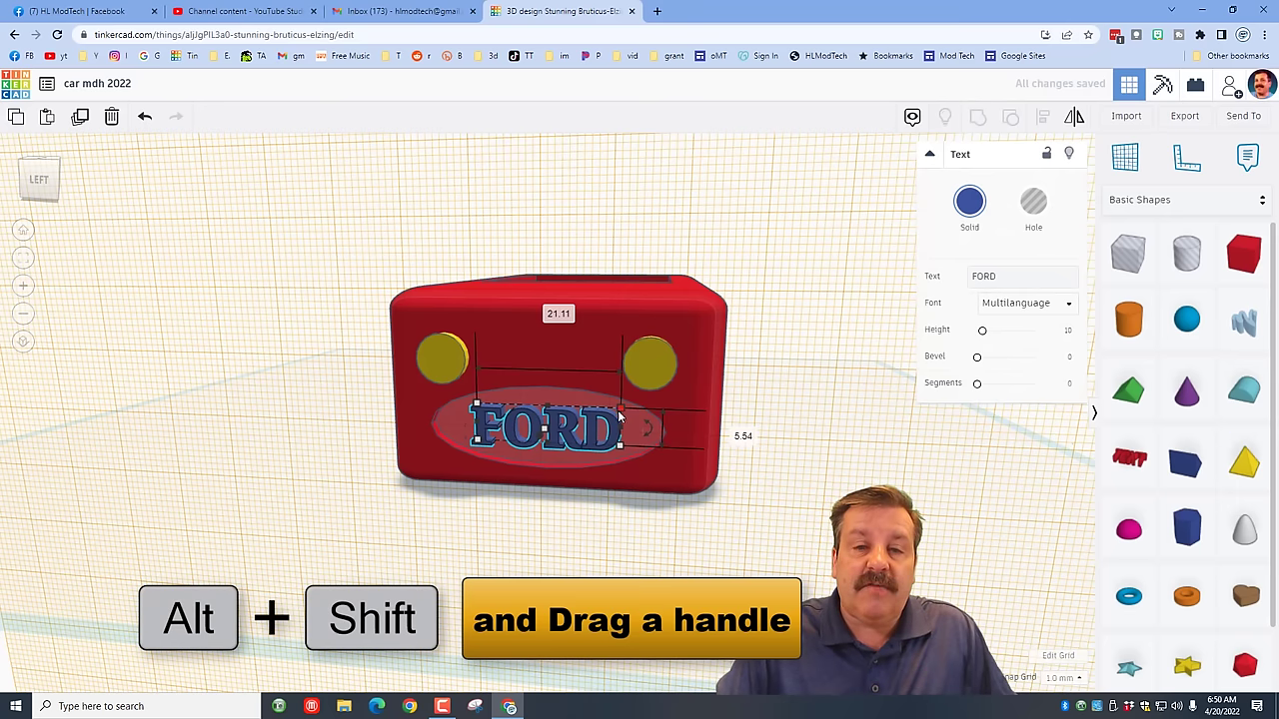
Scale the FORD text proportionally about its centre and set its thickness to 2 mm
mouse_move(620, 437)
left_mouse_down("alt+shift")
mouse_move(640, 440)
mouse_move(624, 437)
left_mouse_up("alt+shift")
right_click_drag(668, 439, 380, 429)
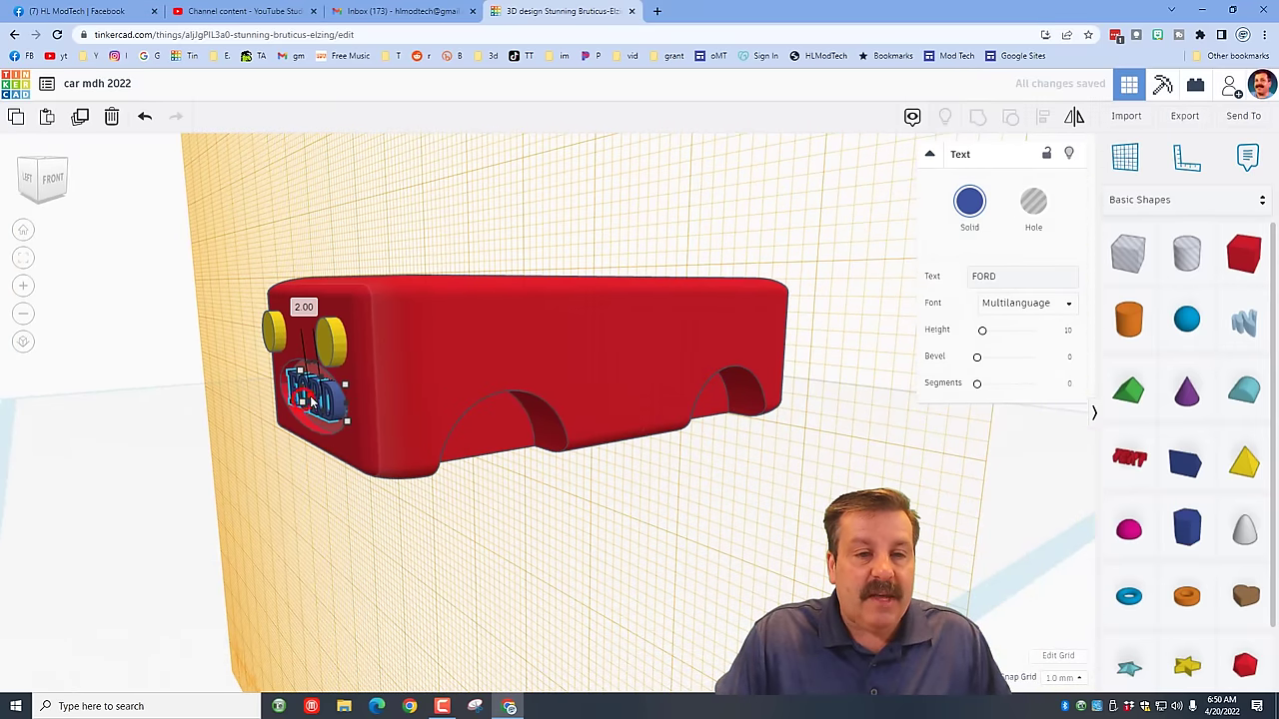
left_click(497, 502)
Browse the Your Creations library and load more shapes until the seat model is available
mouse_move(478, 524)
right_mouse_down()
mouse_move(704, 538)
mouse_move(476, 545)
right_mouse_up()
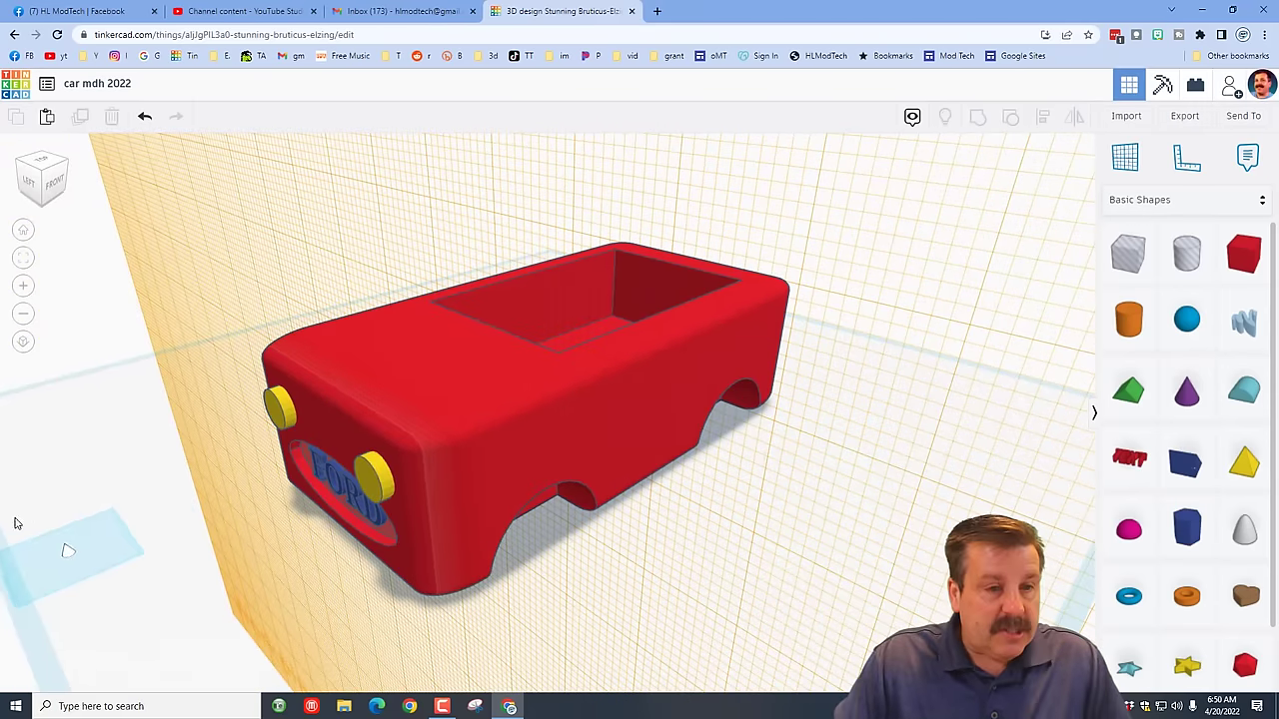
right_click_drag(129, 519, 589, 552)
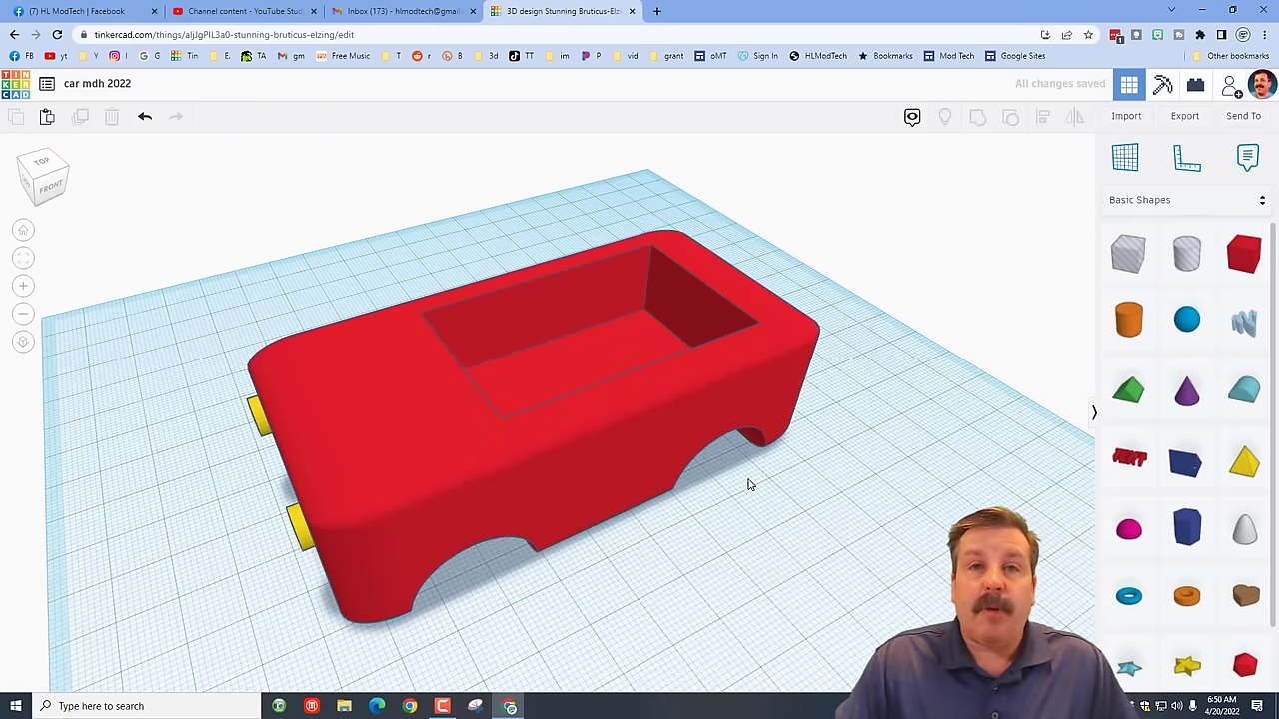
left_click(1157, 198)
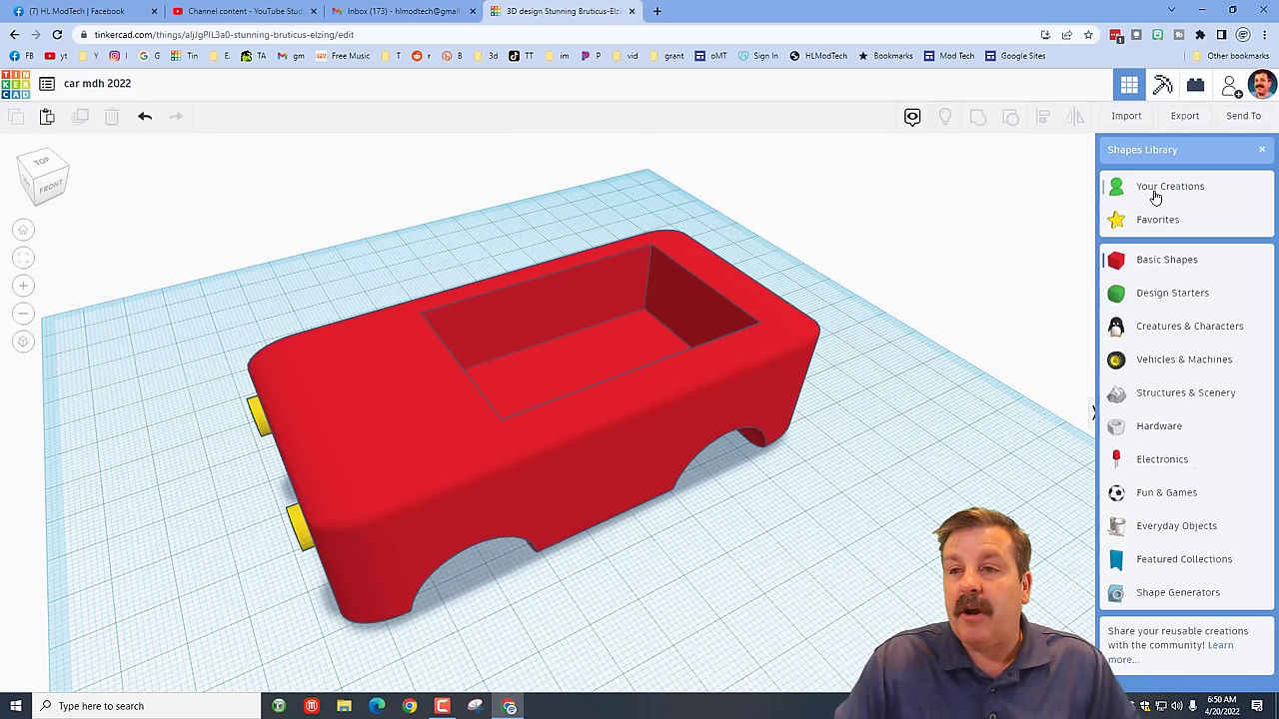
left_click(1155, 194)
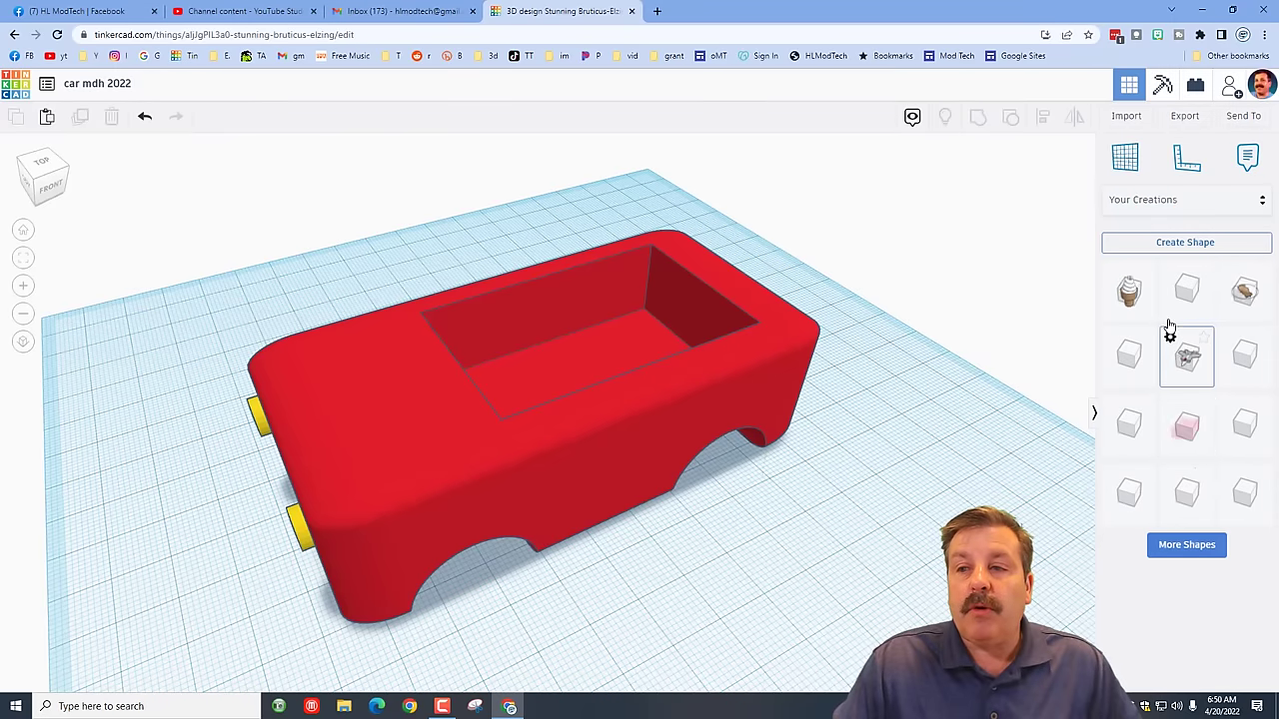
left_click(1186, 545)
scroll(1187, 514, "down", 2)
scroll(1186, 560, "down", 1)
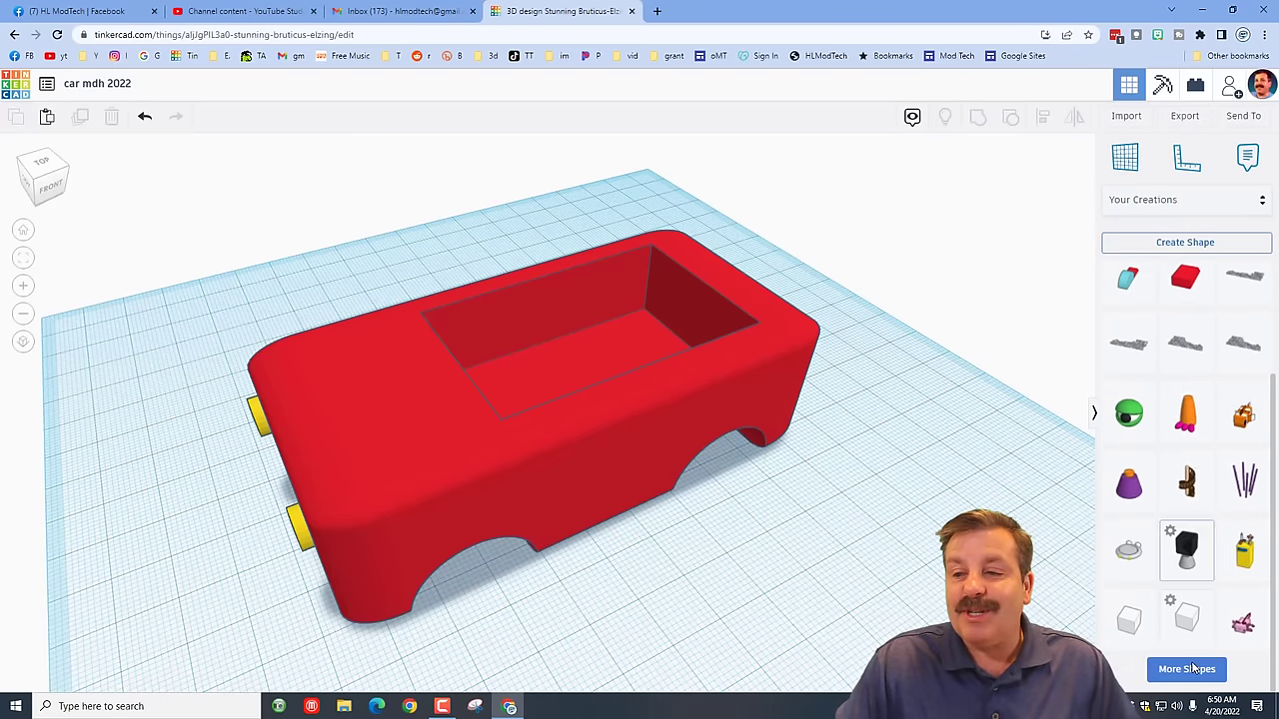
left_click(1197, 665)
scroll(1199, 614, "down", 3)
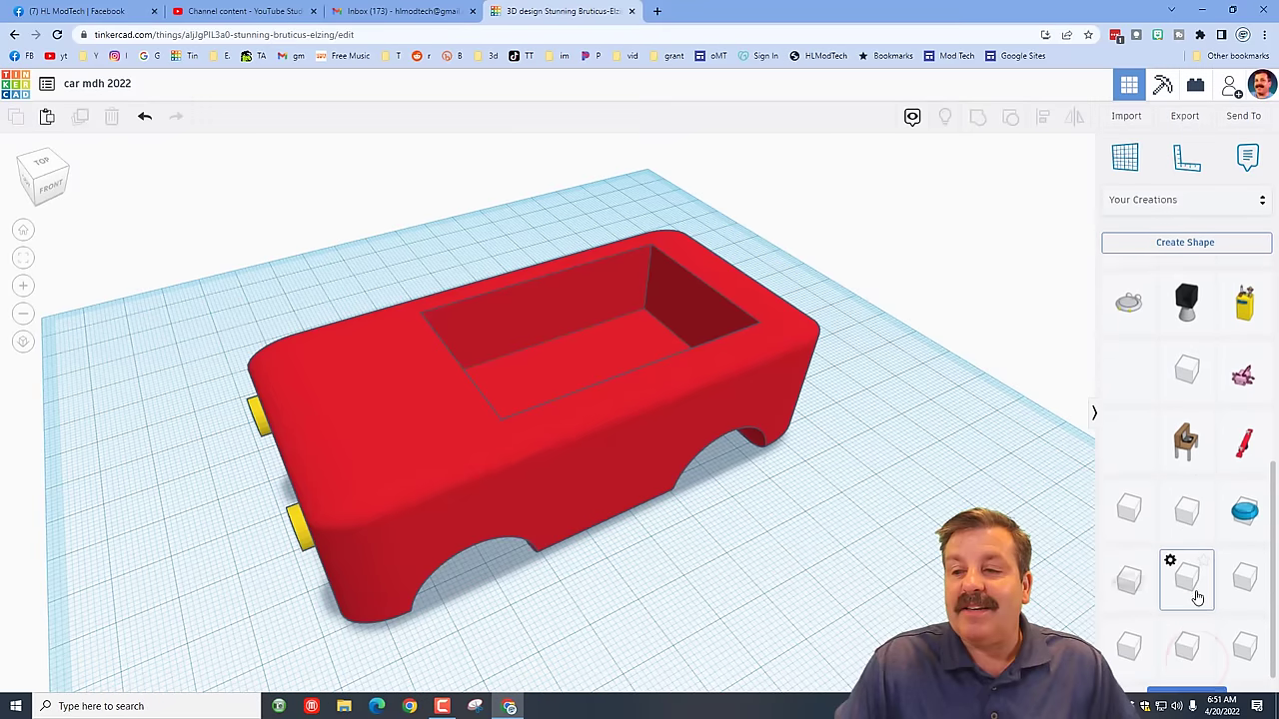
left_click(1188, 669)
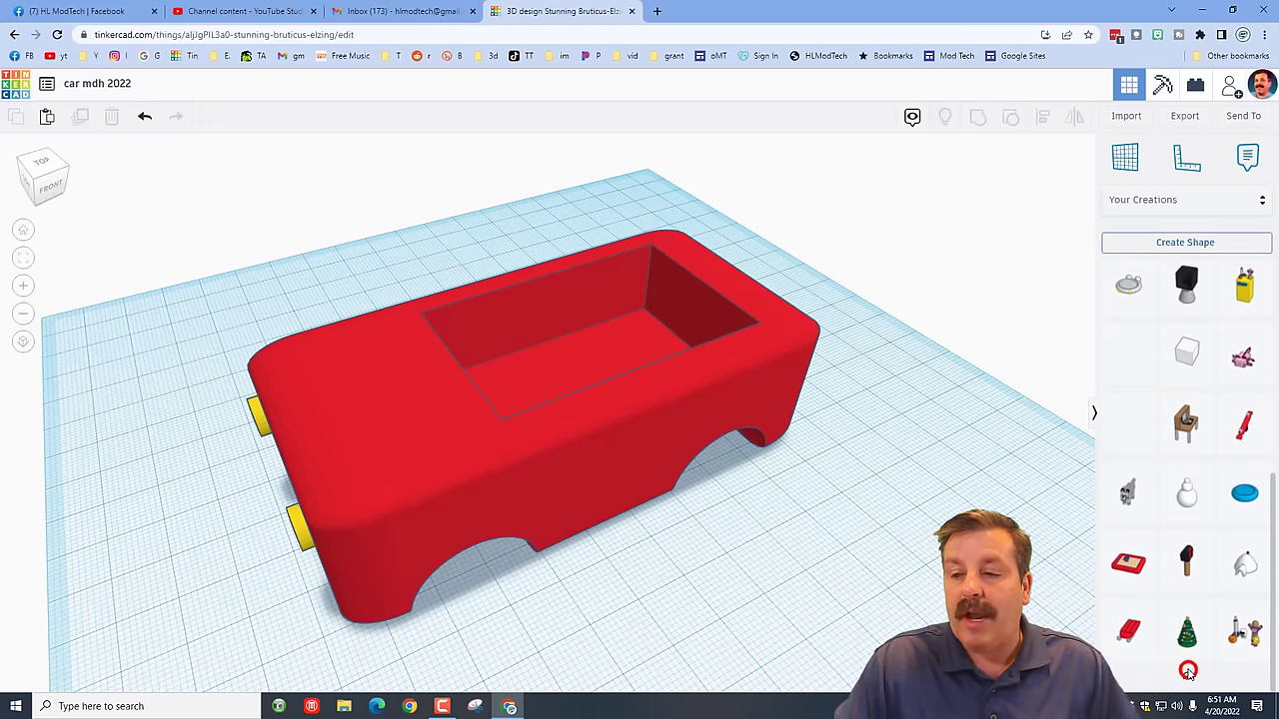
scroll(1186, 559, "down", 3)
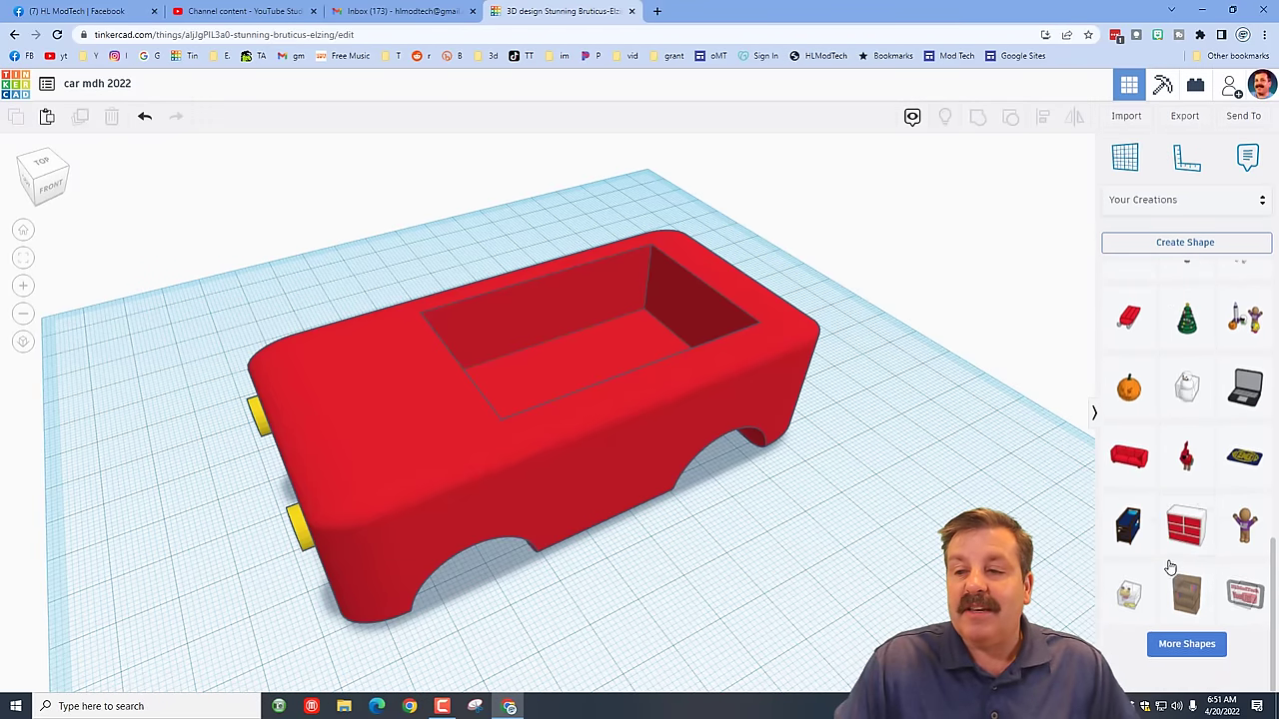
left_click(1189, 670)
scroll(1188, 640, "down", 3)
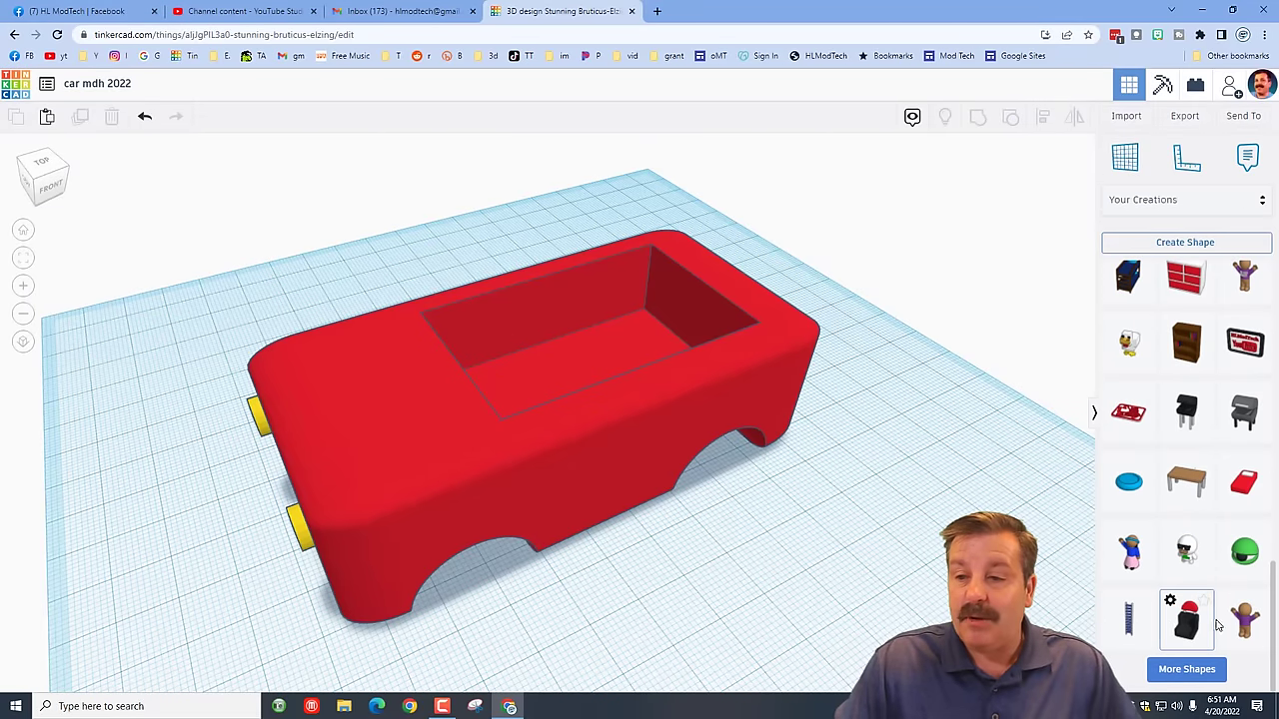
Set the workplane on the cavity floor and place the seat model there
left_click(1126, 155)
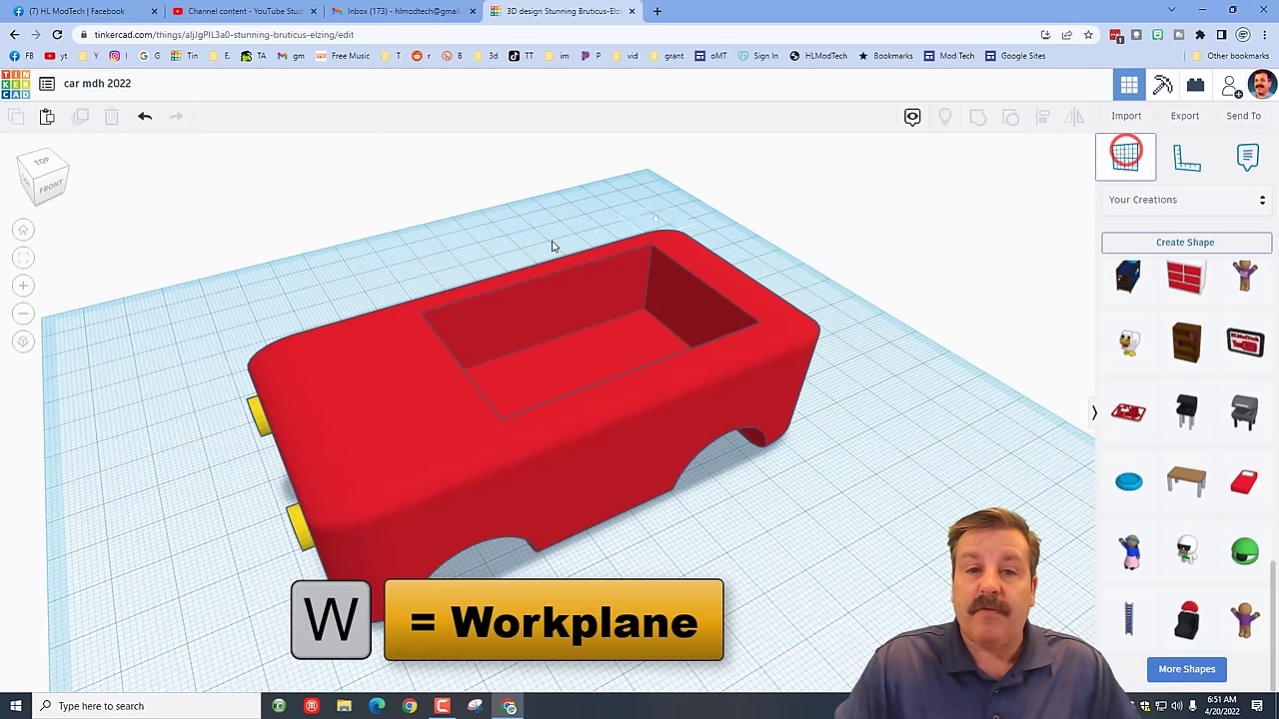
left_click(535, 389)
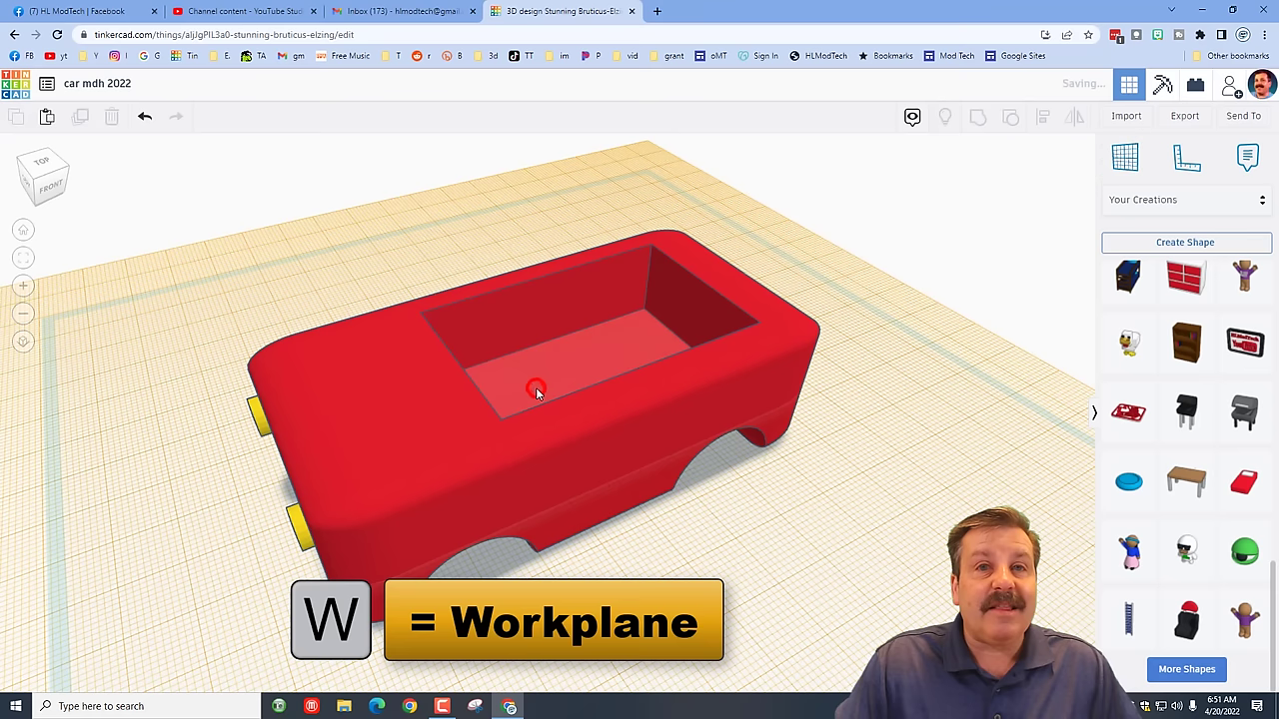
left_click_drag(1167, 610, 539, 374)
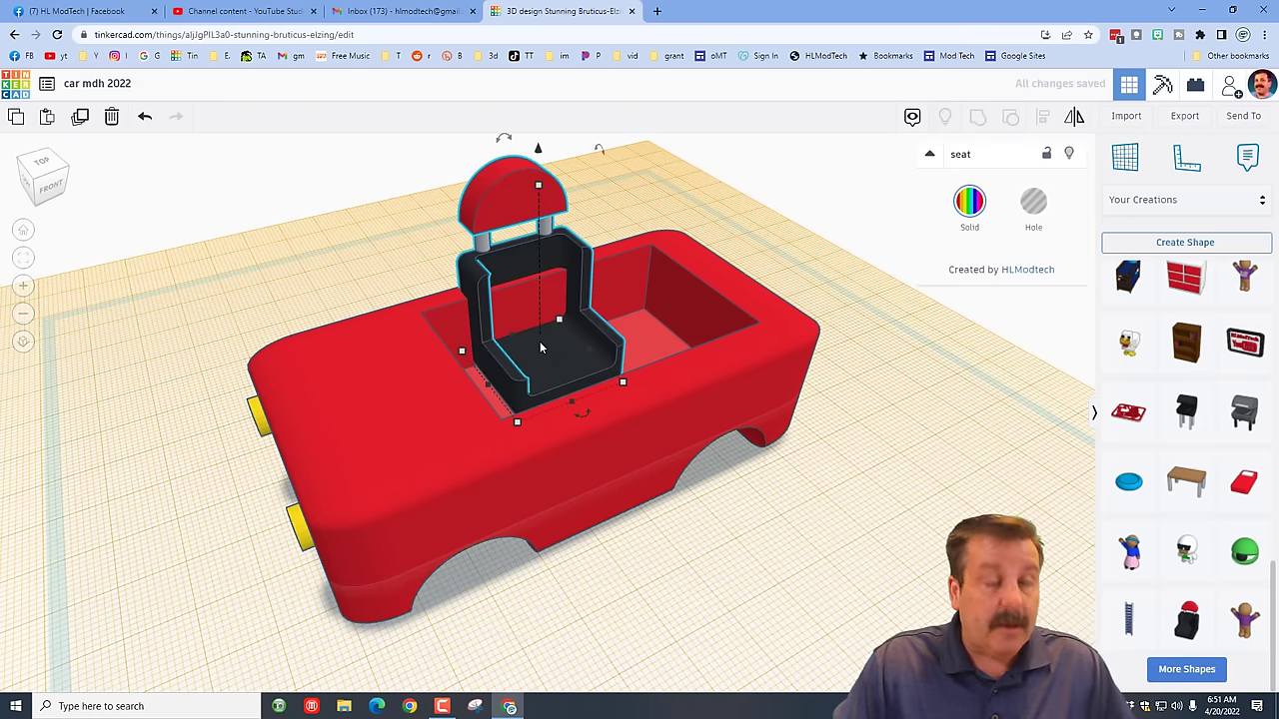
Scale the seat down proportionally to about 15 × 16 mm and rotate it 90° to face the front of the car
mouse_move(537, 193)
left_click_drag(537, 193, 547, 271, "shift")
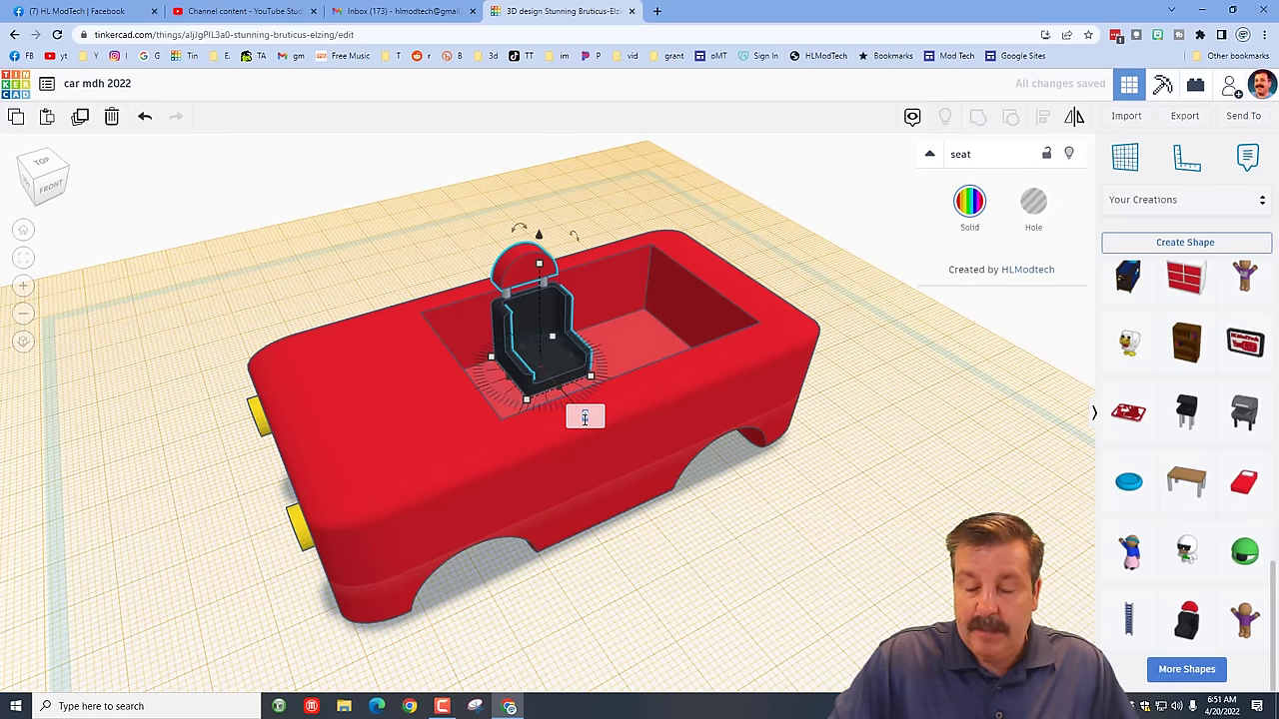
key("Return")
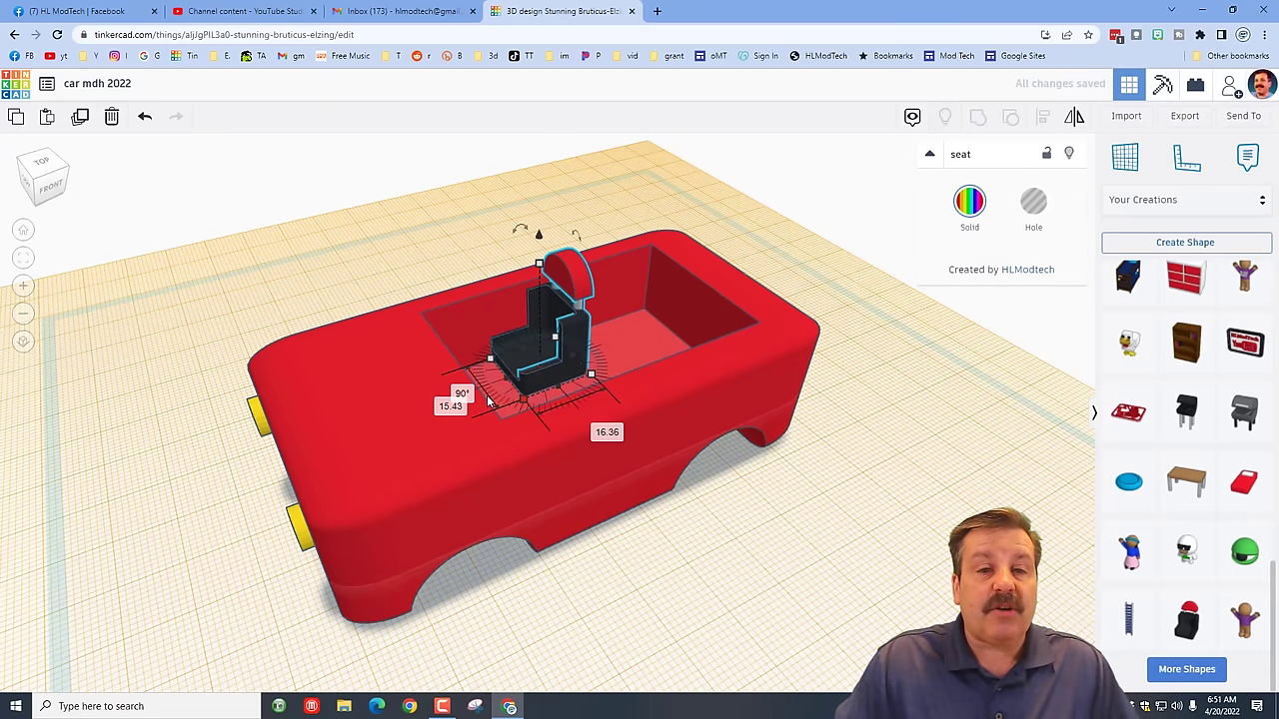
Try rotating the seat by 22.5° within the cavity
scroll(513, 422, "up", 3)
right_click_drag(493, 377, 561, 456)
left_click_drag(570, 450, 562, 425)
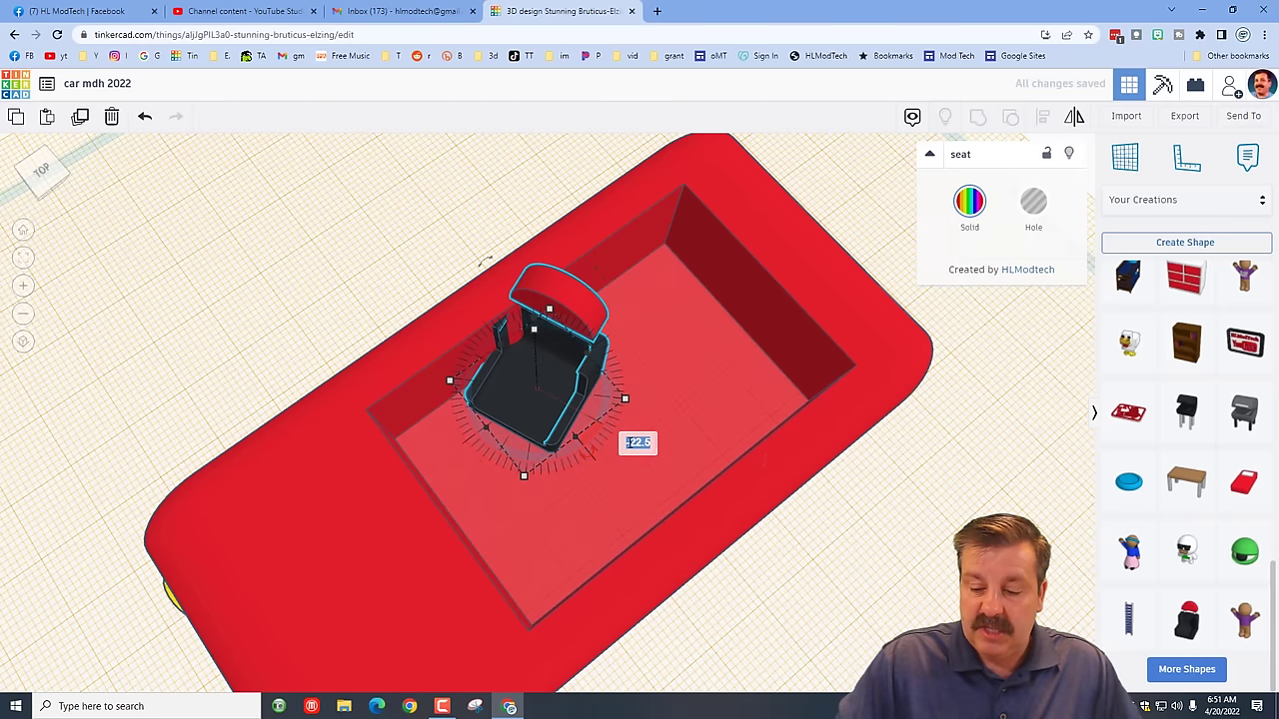
key("Return")
Lower the seat so it rests on the cavity floor
right_click_drag(518, 464, 585, 406)
right_click_drag(567, 362, 579, 390)
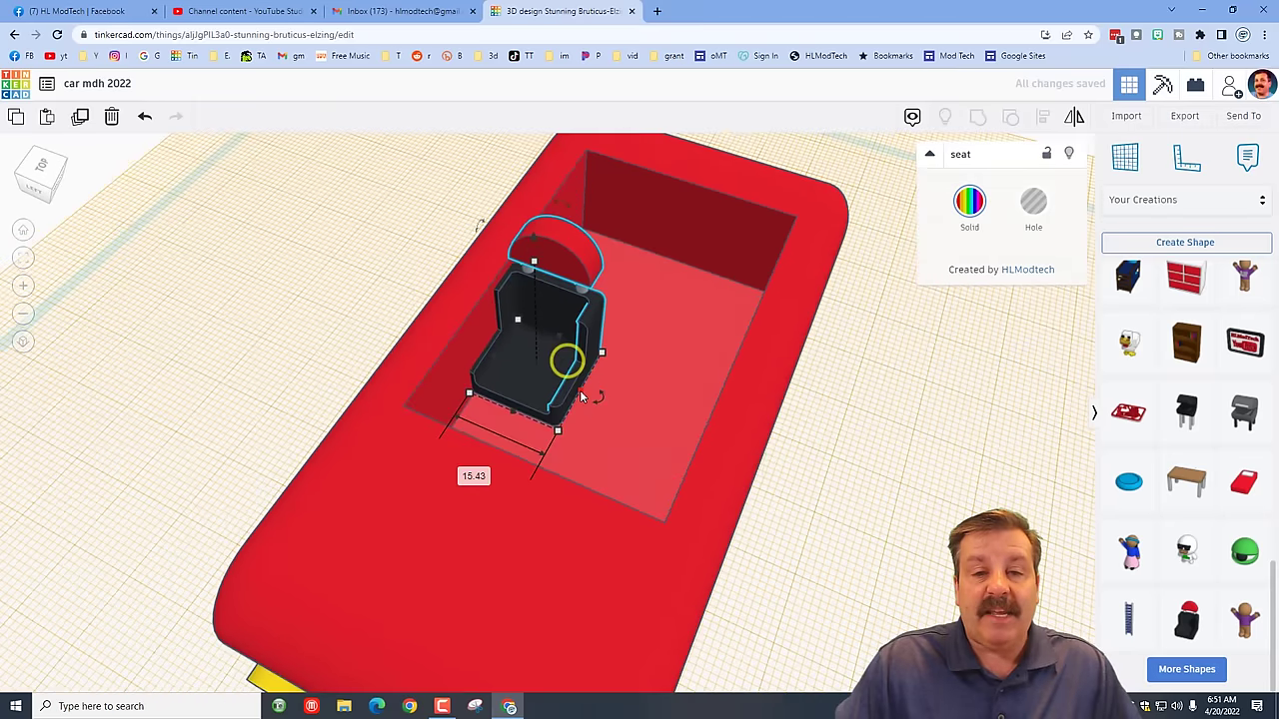
key("ctrl+Down")
key("ctrl+Down")
key("ctrl+Down")
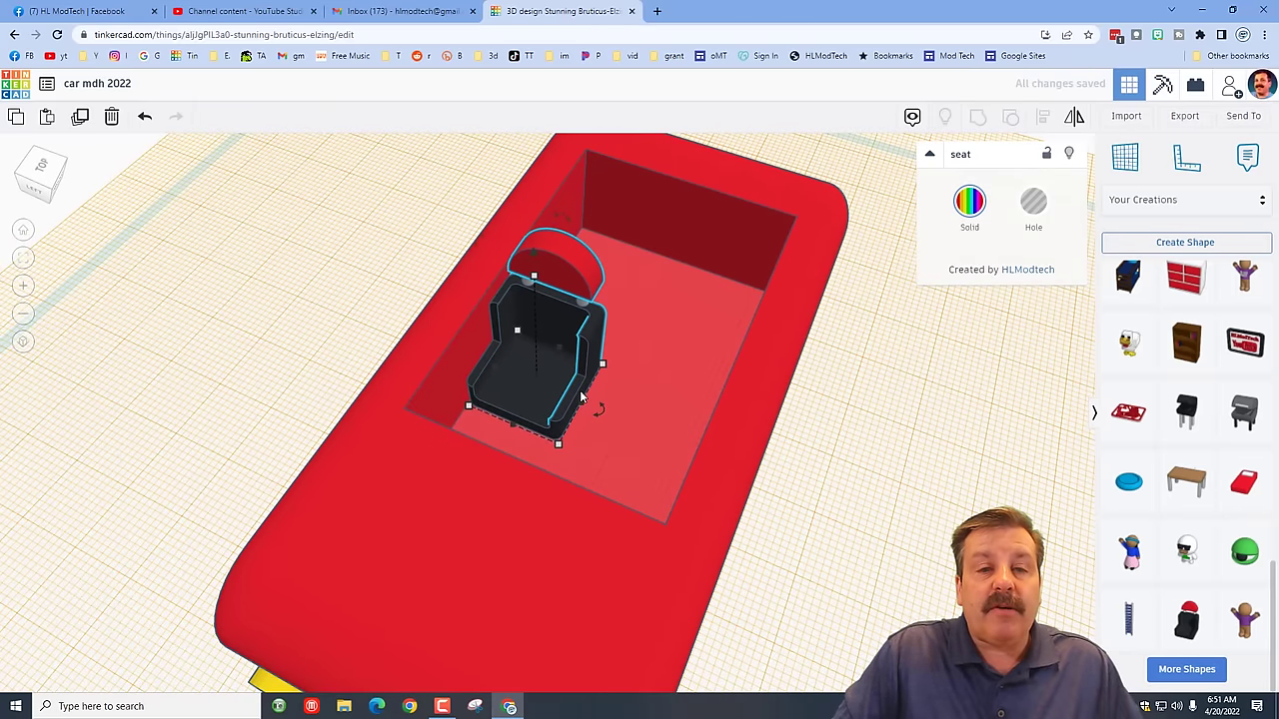
Duplicate the seat and shift the copy across the cavity so the two front seats sit side by side
key("ctrl+d")
key("Right")
key("Right")
key("Right")
key("Right")
key("Right")
key("Right")
key("Right")
key("Right")
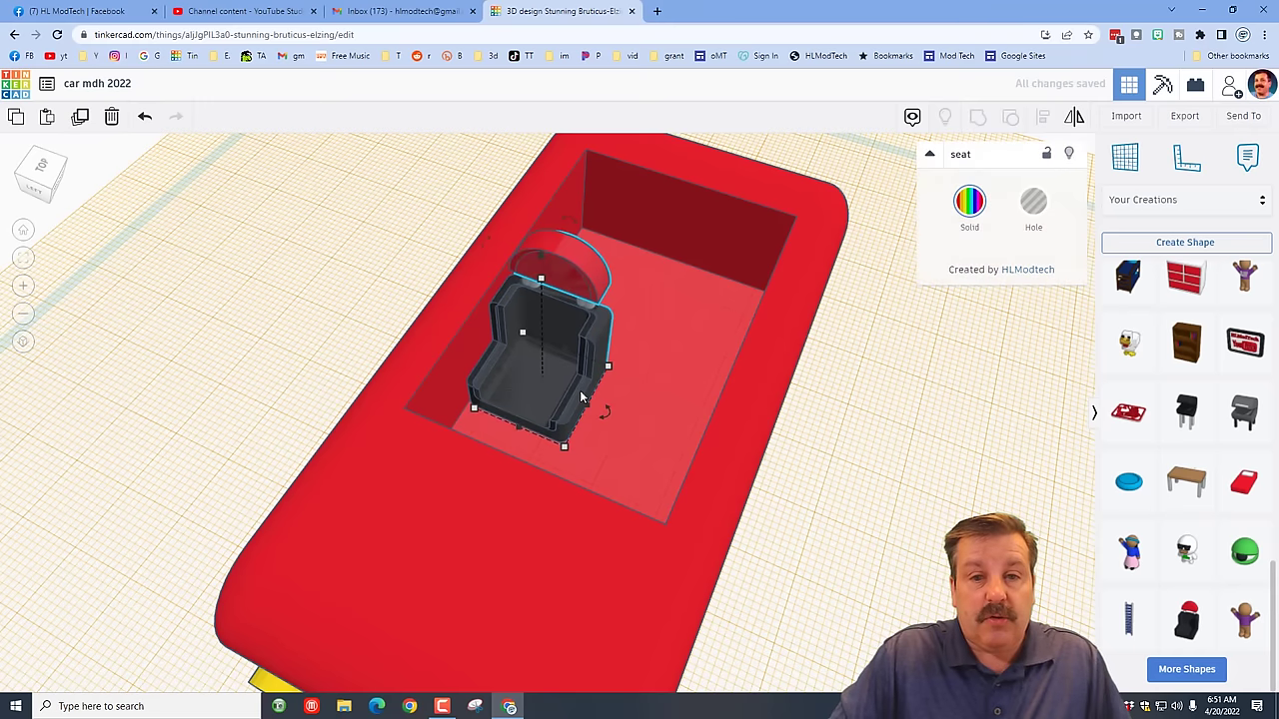
key("Right")
key("Right")
key("Right")
key("Right")
key("Right")
key("Right")
key("Right")
key("Right")
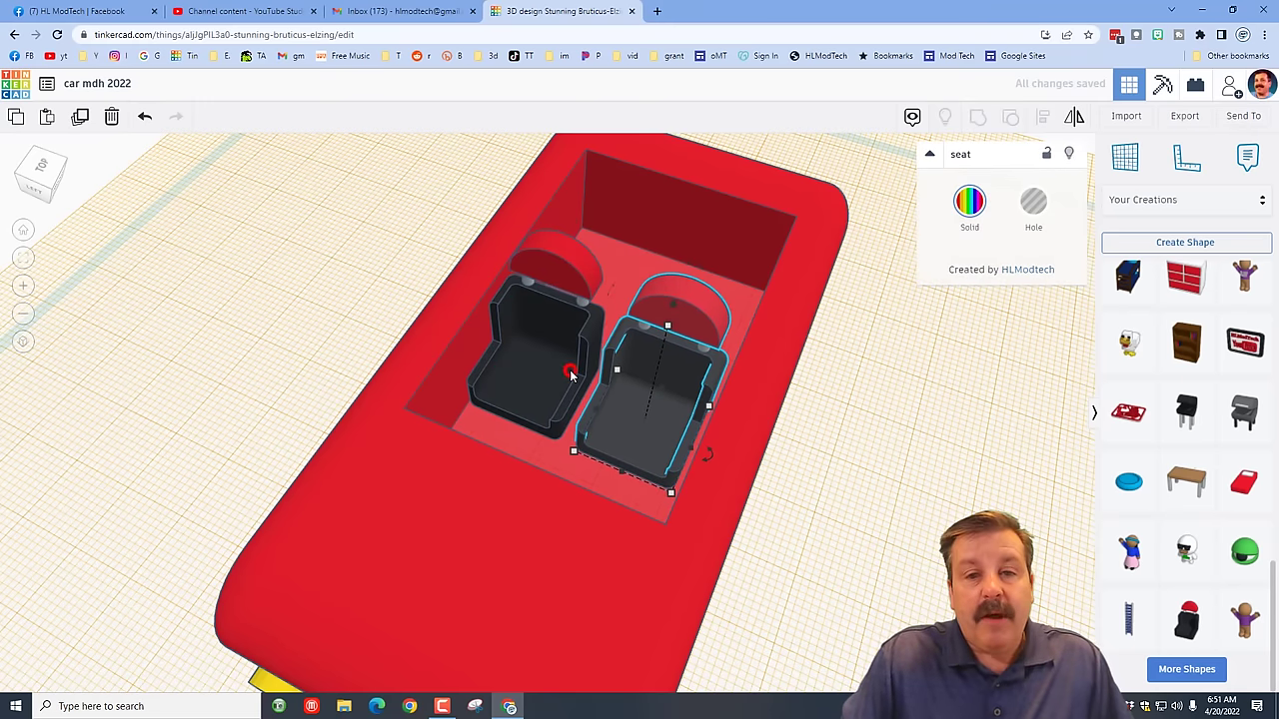
Duplicate the first front seat and move the copy straight back behind the front row
left_click(571, 374)
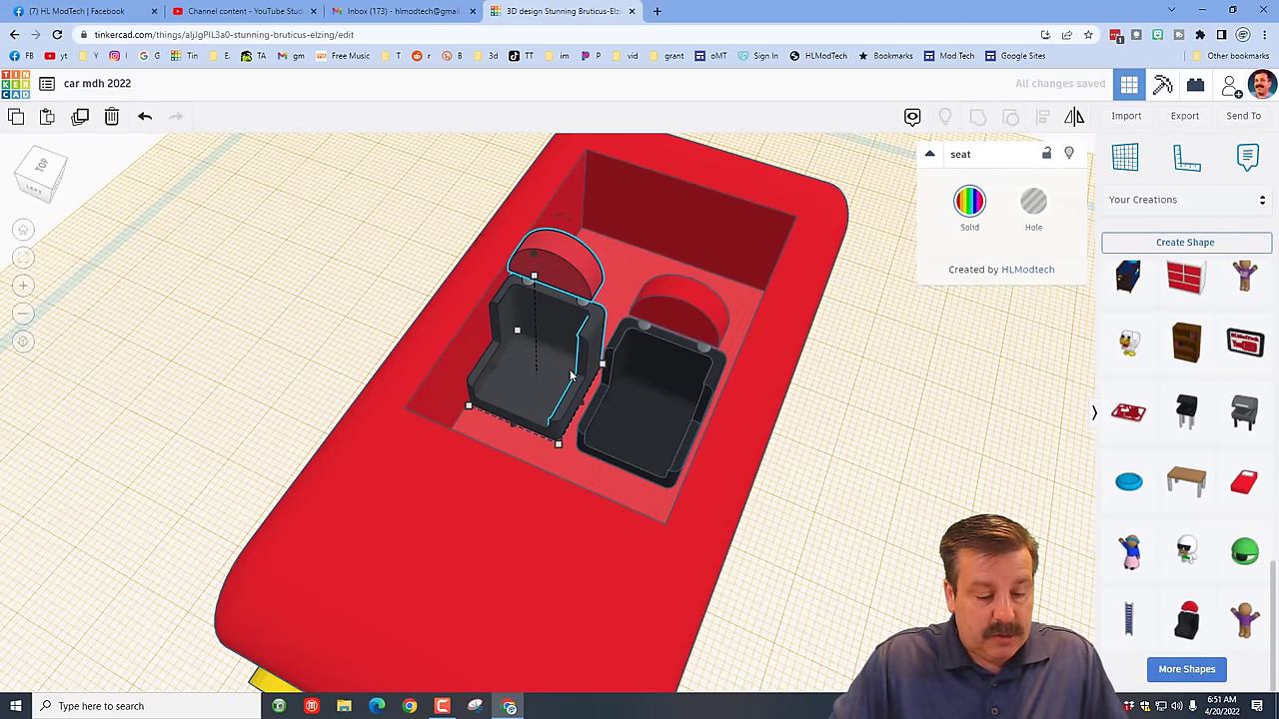
key("ctrl+d")
key("Up")
key("Up")
key("Up")
key("Up")
key("Up")
key("Up")
key("Up")
key("Up")
key("Up")
key("Up")
key("Up")
key("Up")
key("Up")
key("Up")
key("Up")
key("Up")
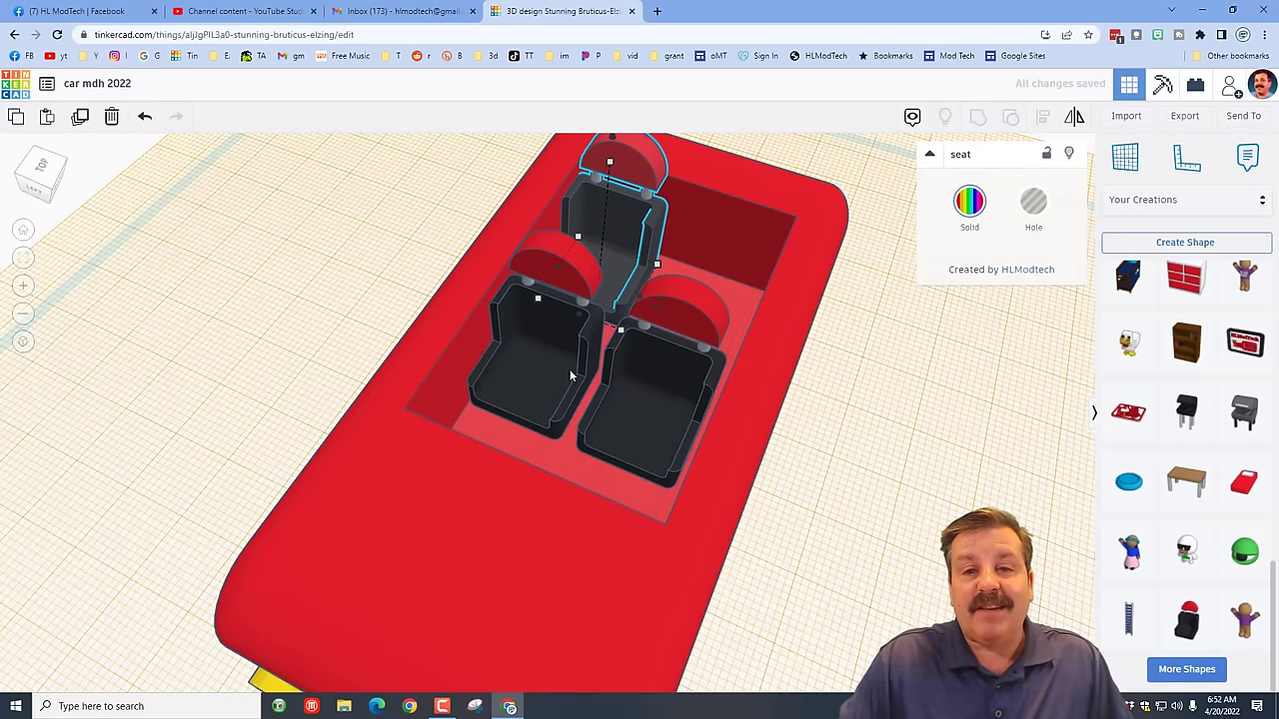
Widen the rear seat across the cavity to form a bench
right_click_drag(828, 581, 571, 561)
left_click_drag(625, 530, 554, 634)
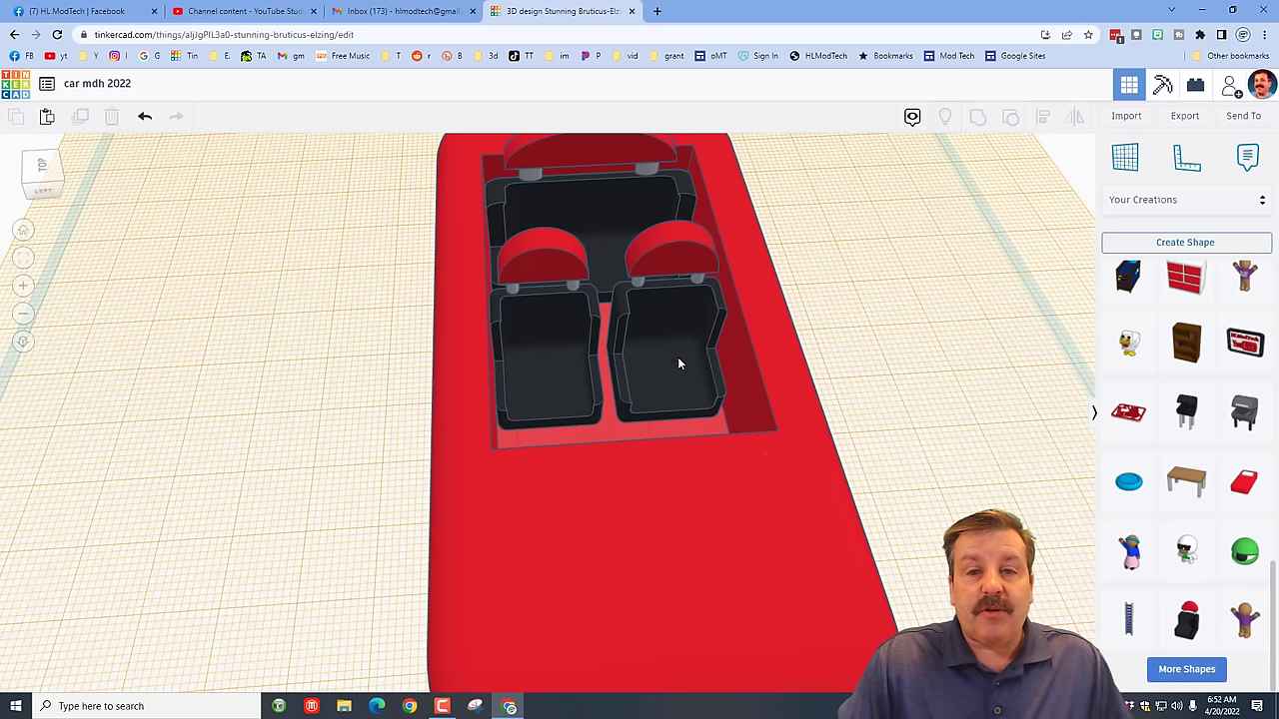
Group the two front seats into one object
left_click(677, 360)
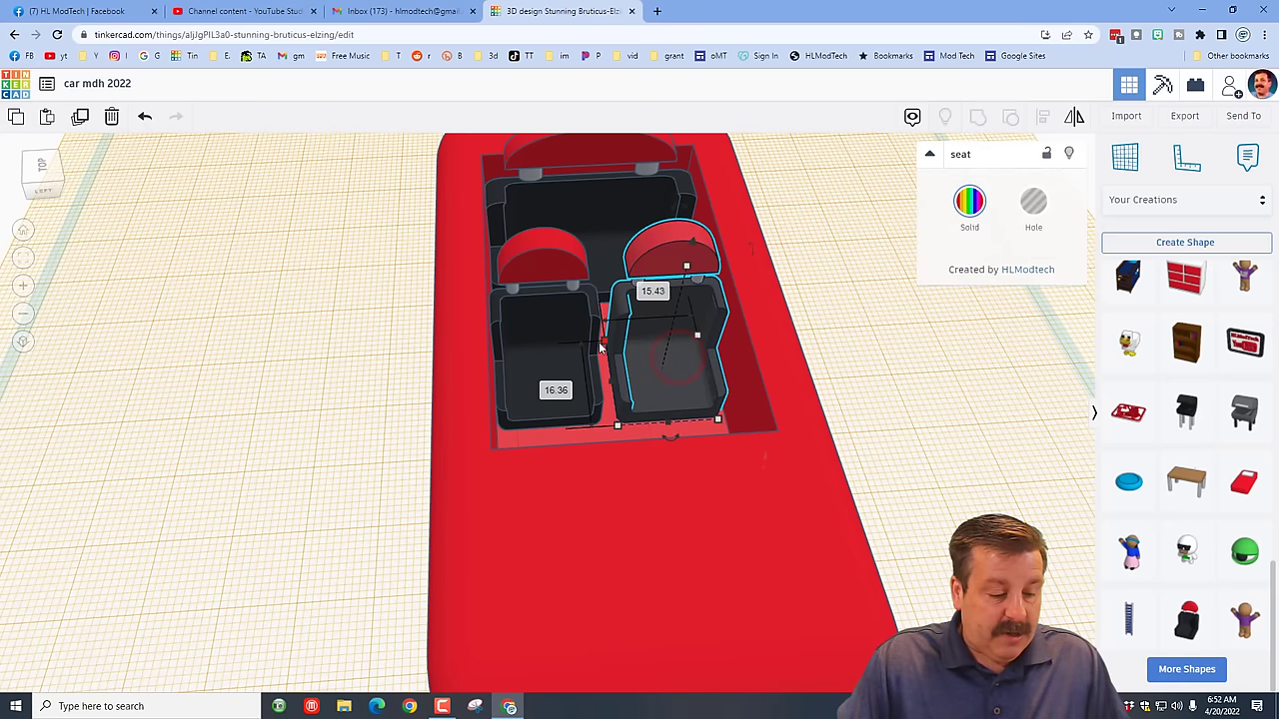
left_click(552, 365, "shift")
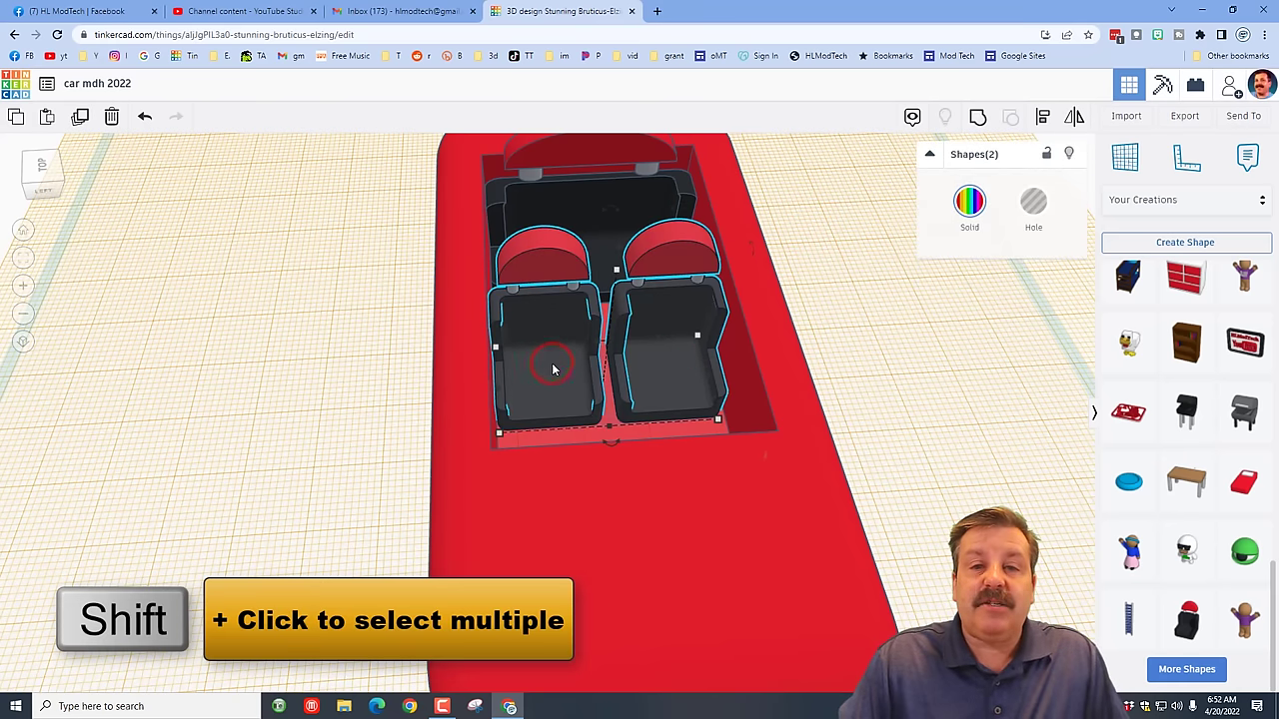
left_click(978, 118)
left_click(807, 383, "shift")
Align the grouped front seats centrally across the car body's width
scroll(807, 383, "down", 2)
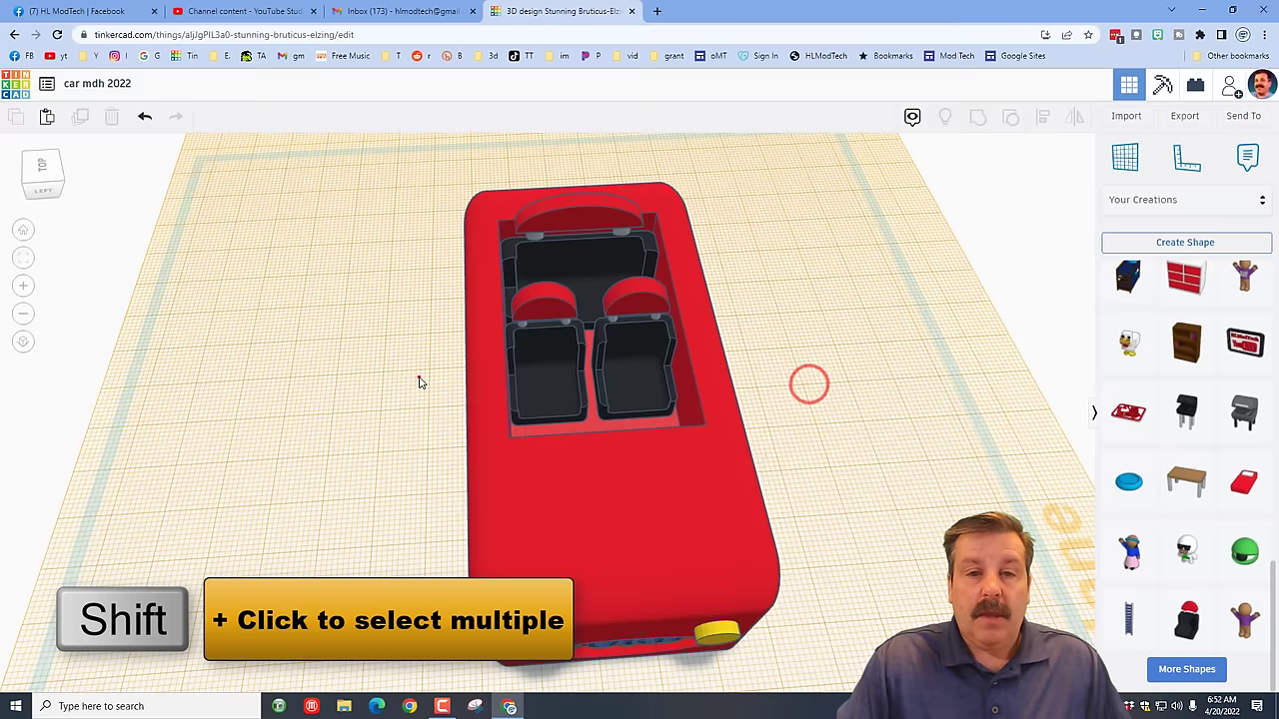
left_click(1042, 118)
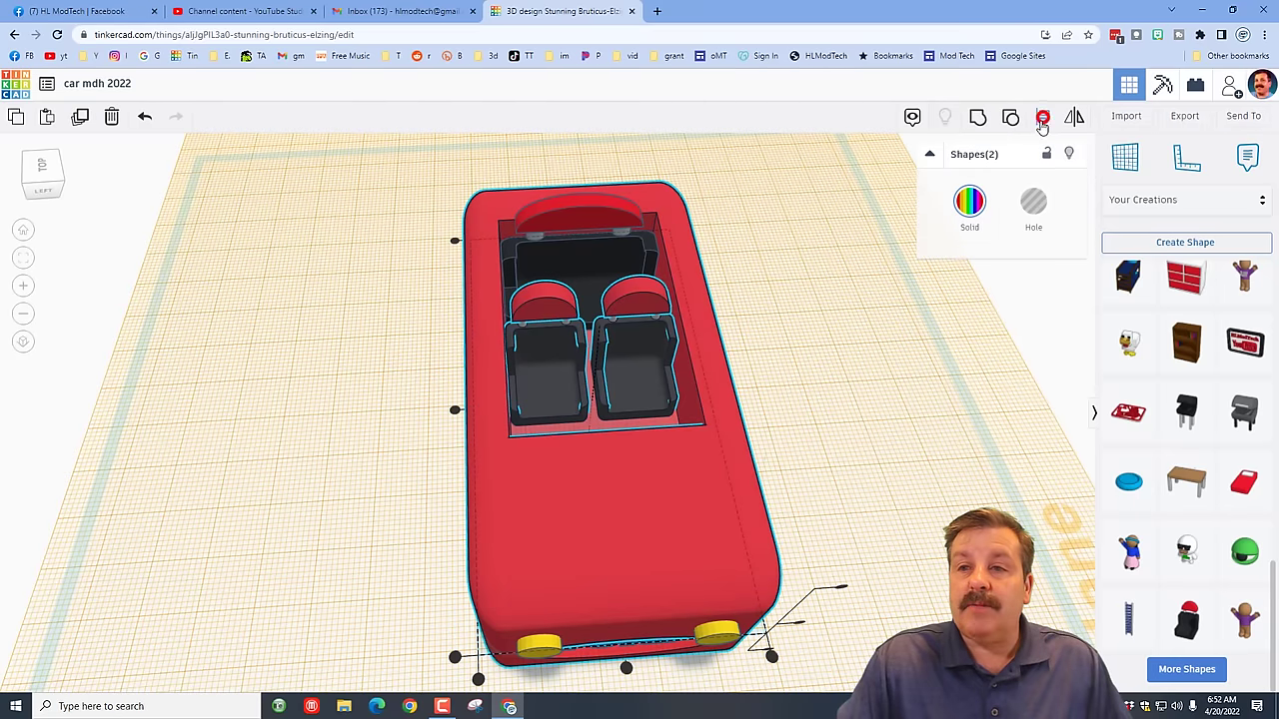
left_click(625, 668)
left_click(808, 365)
Set the workplane on the car's hood and place a wedge from Basic Shapes in front of the seats
right_click_drag(807, 365, 950, 389)
left_click(1127, 162)
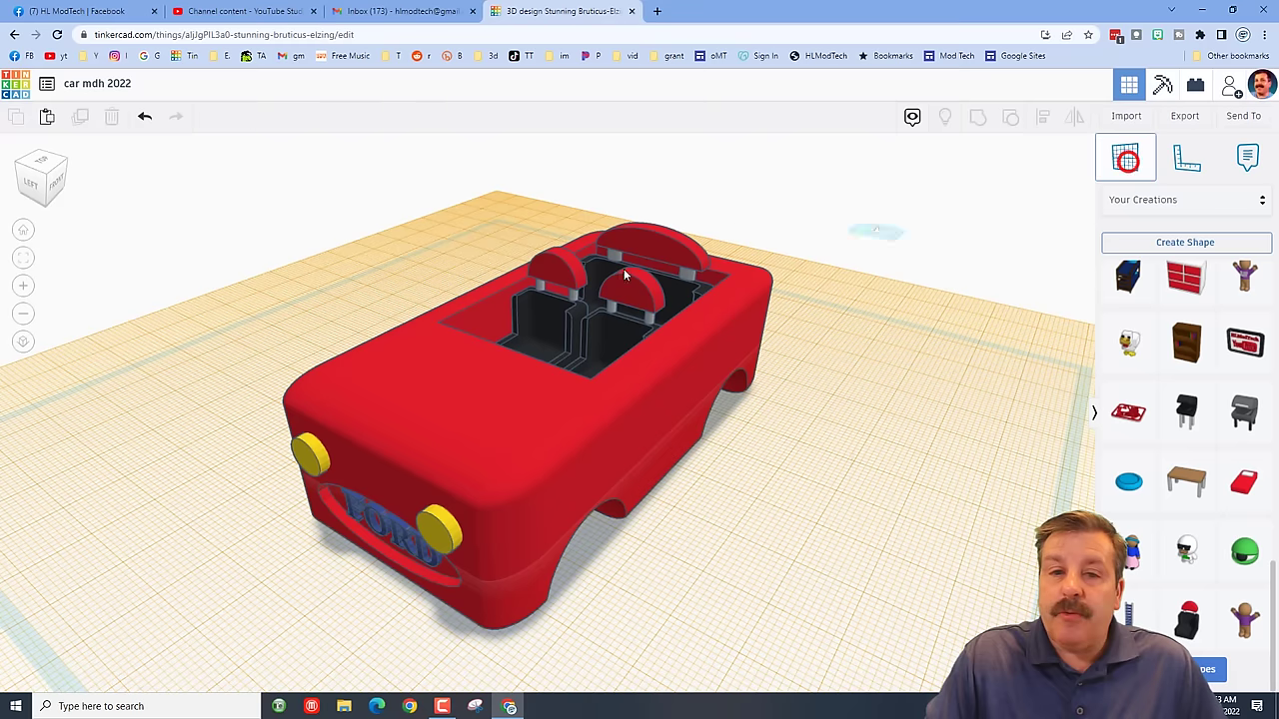
left_click(474, 384)
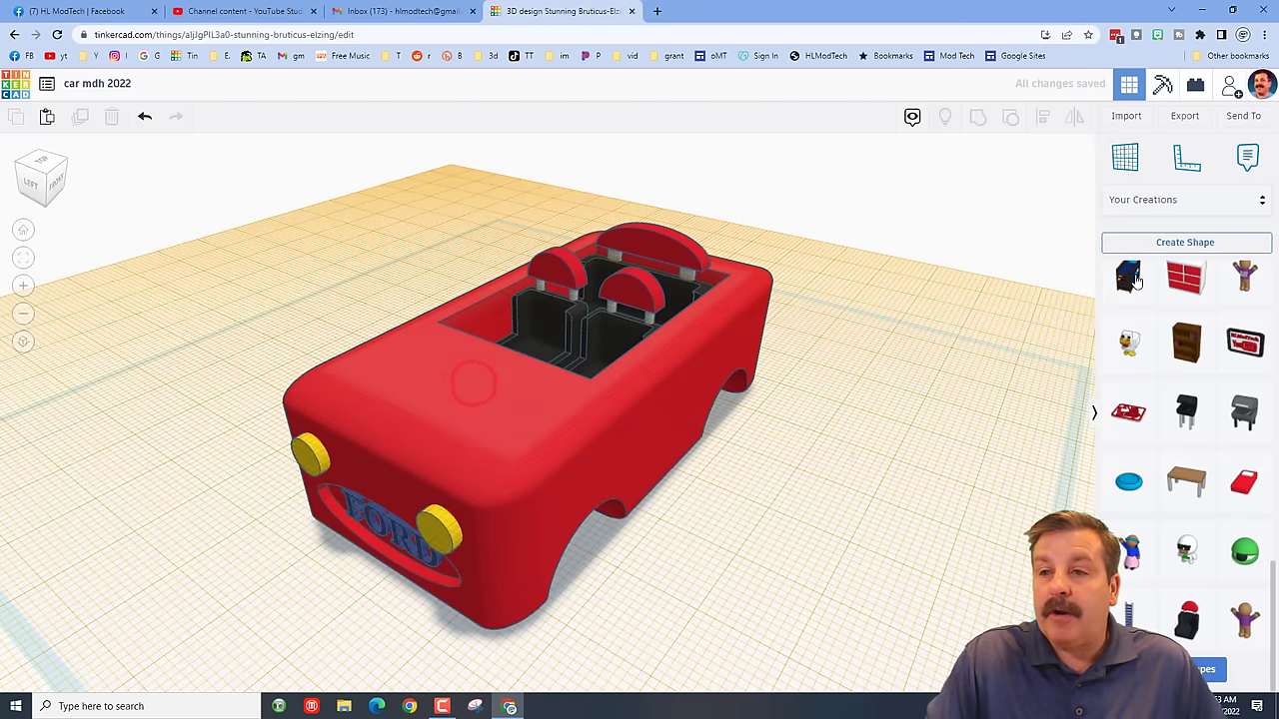
left_click(1180, 200)
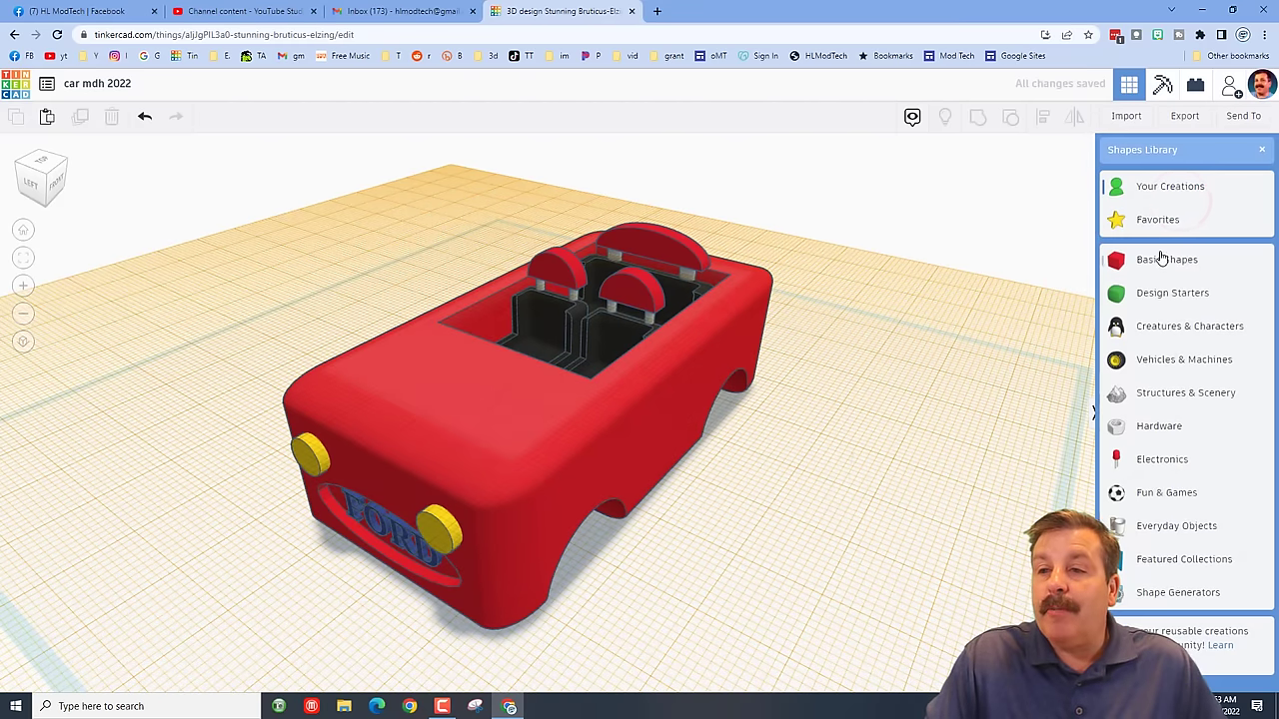
left_click(1160, 262)
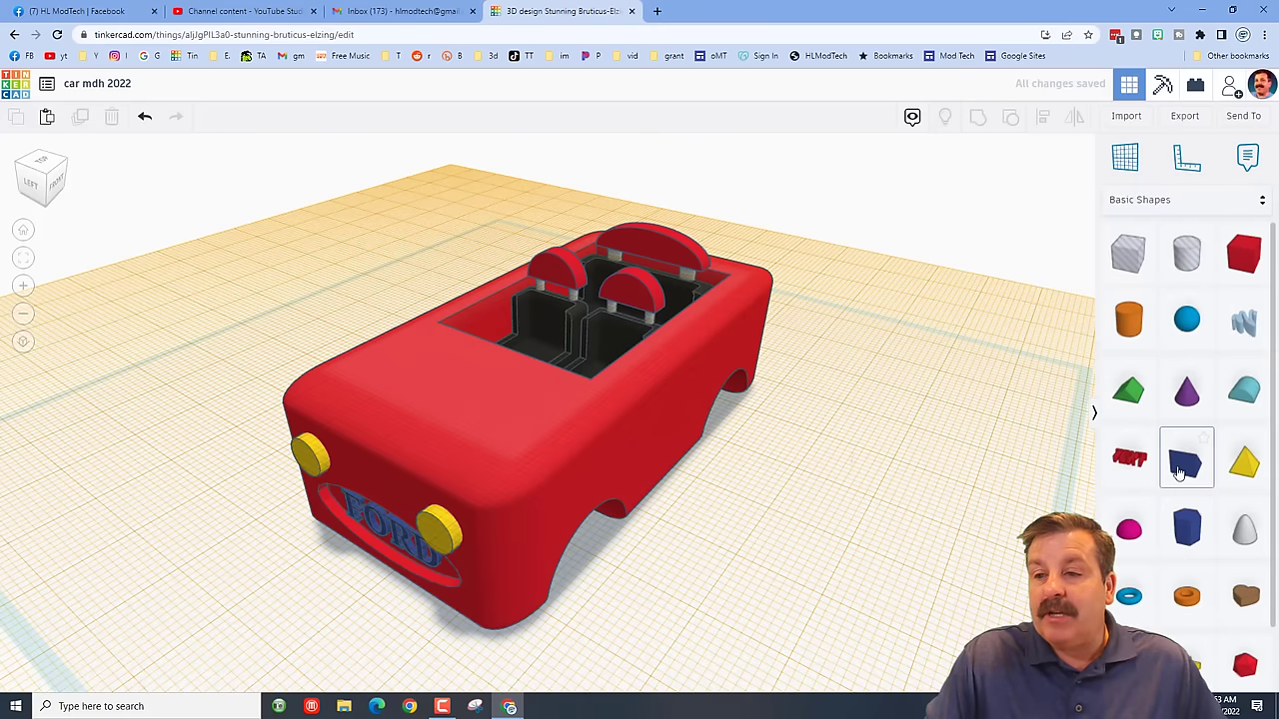
left_click(1179, 472)
left_click(404, 380)
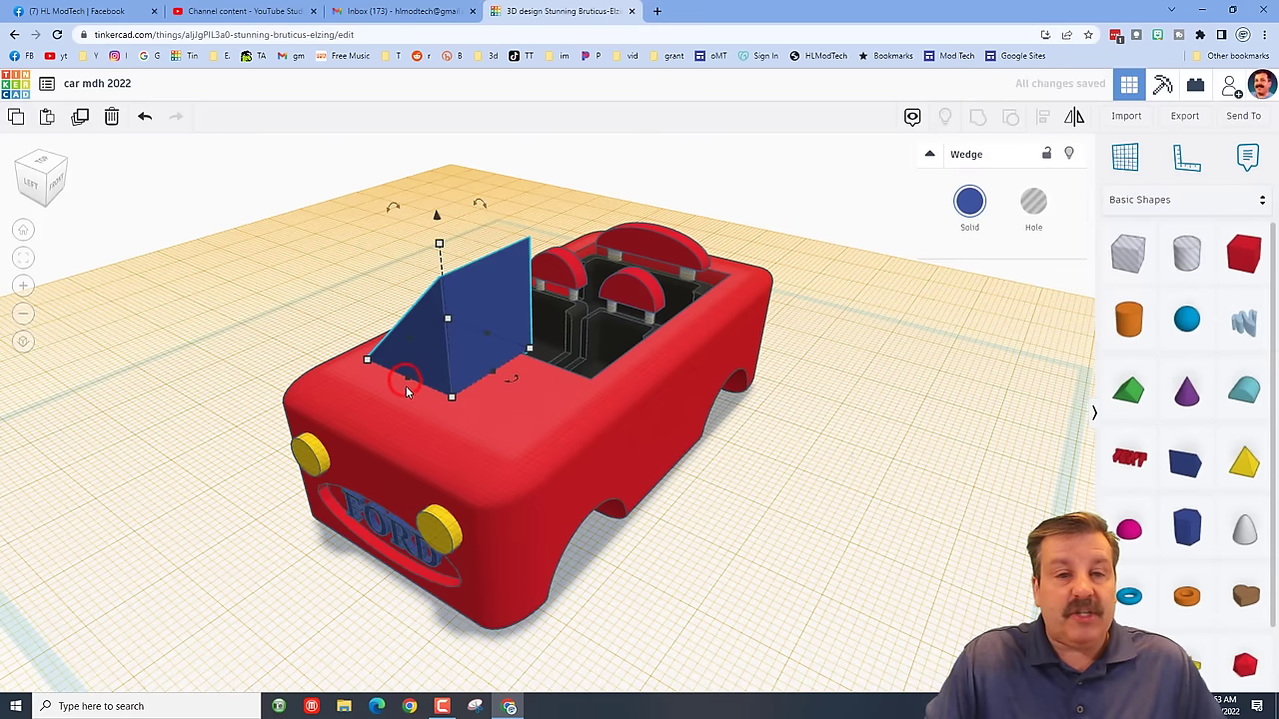
Rotate the wedge 90° and mirror it along the car's length so its slope faces the front
left_click_drag(505, 383, 530, 399)
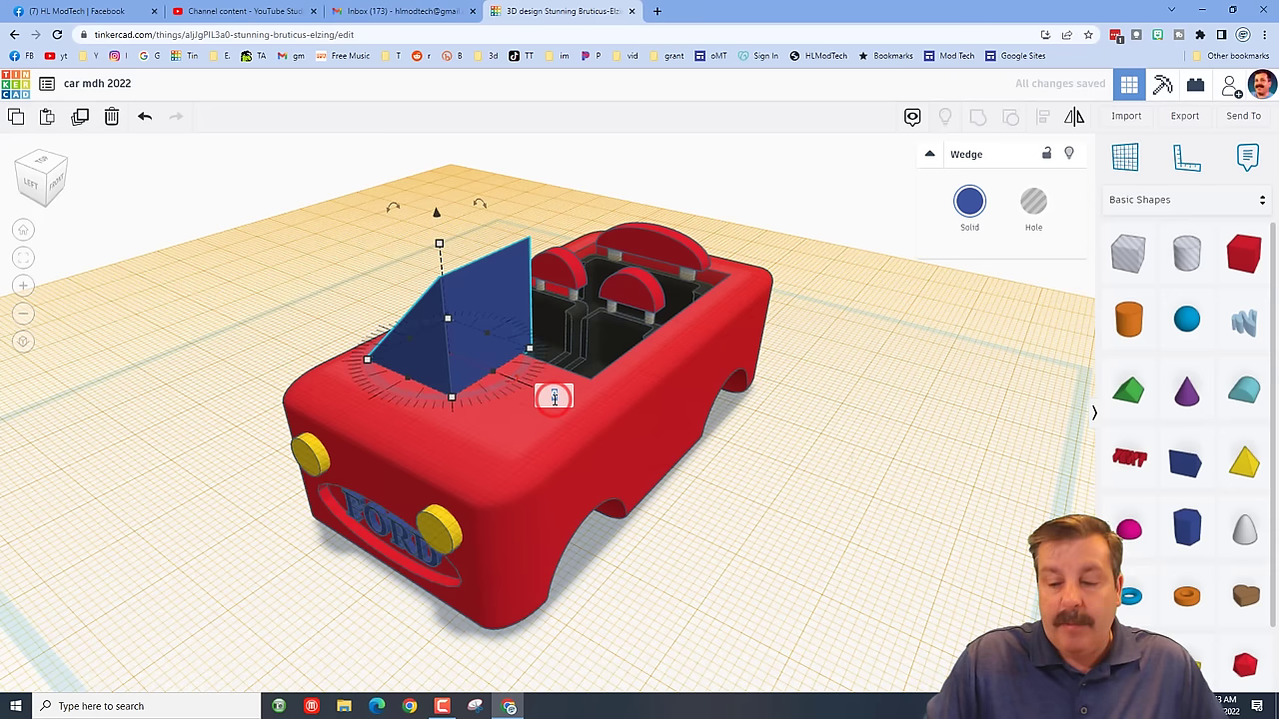
type("90")
key("Return")
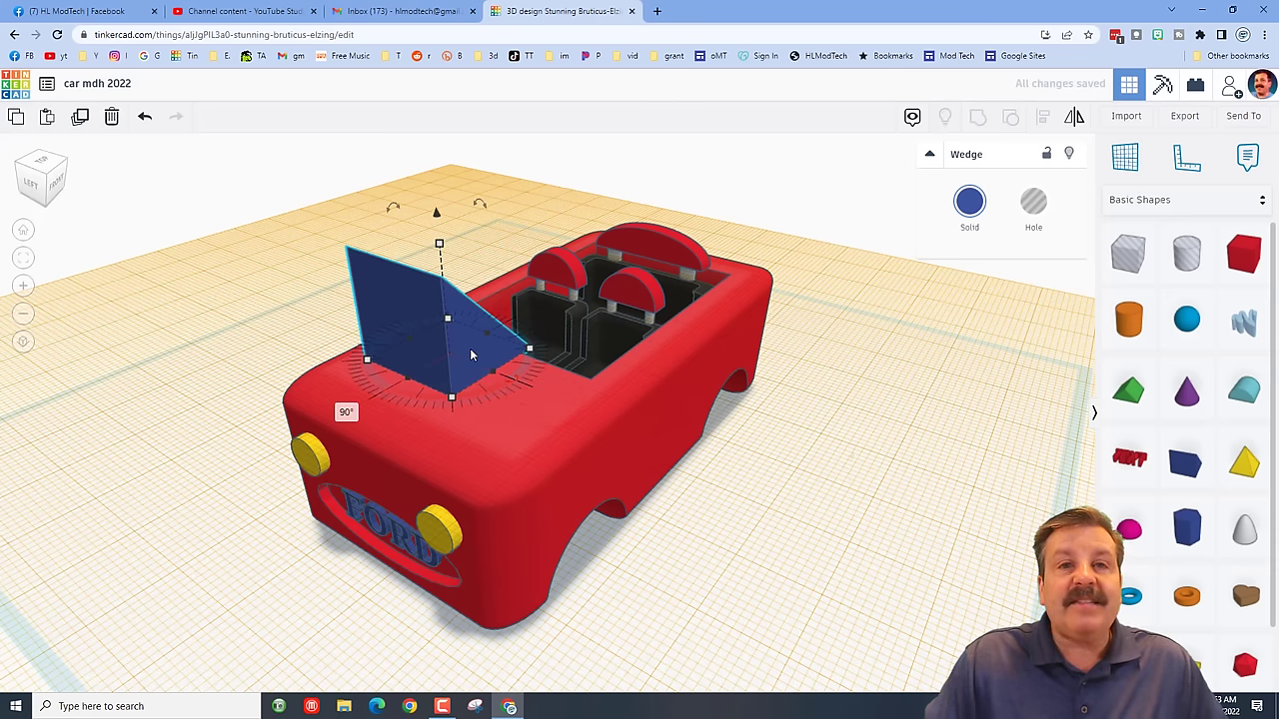
left_click(1074, 116)
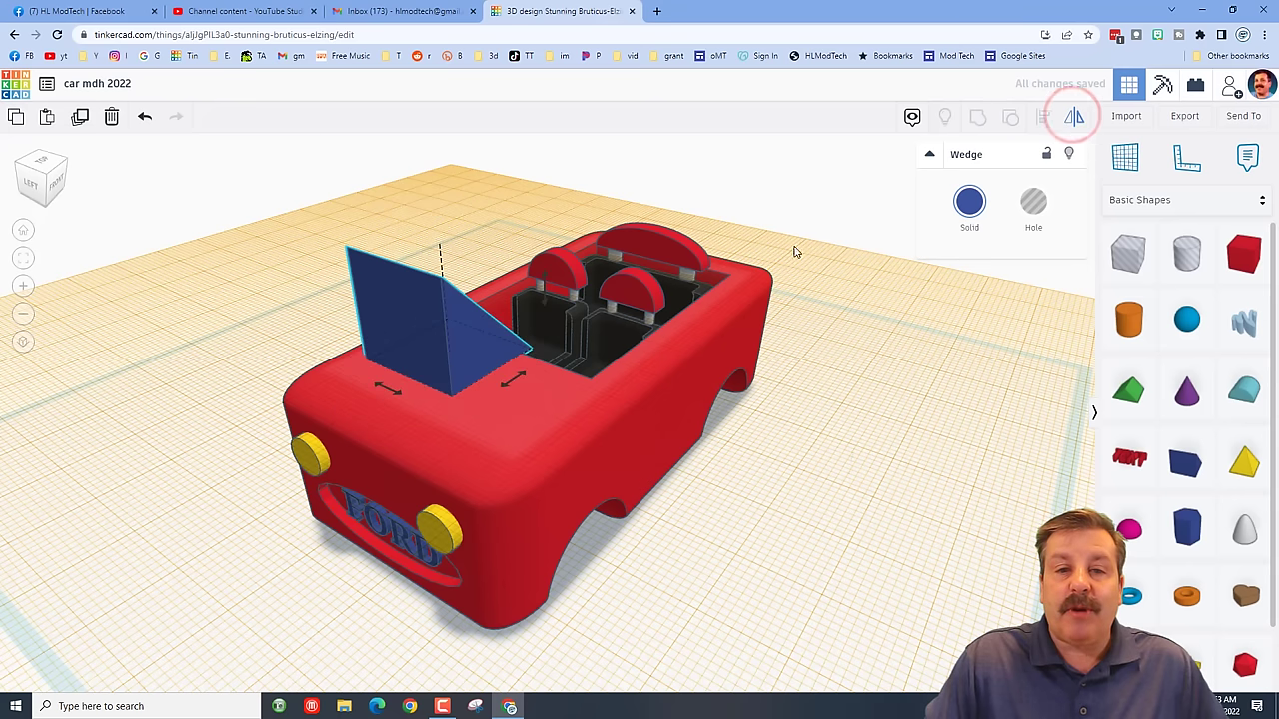
left_click(505, 386)
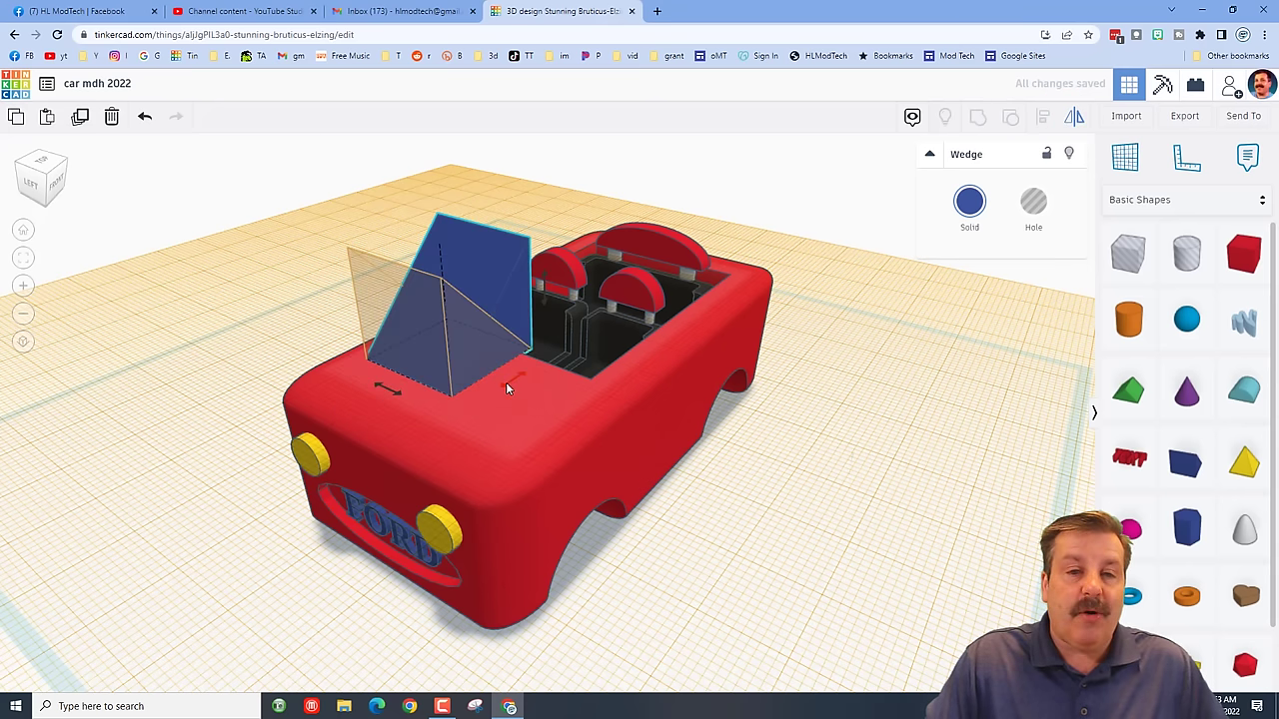
Move and stretch the windshield wedge on the hood to about 44 mm wide and 9 mm deep, just ahead of the front seats
left_click(829, 529)
right_click_drag(786, 531, 608, 387)
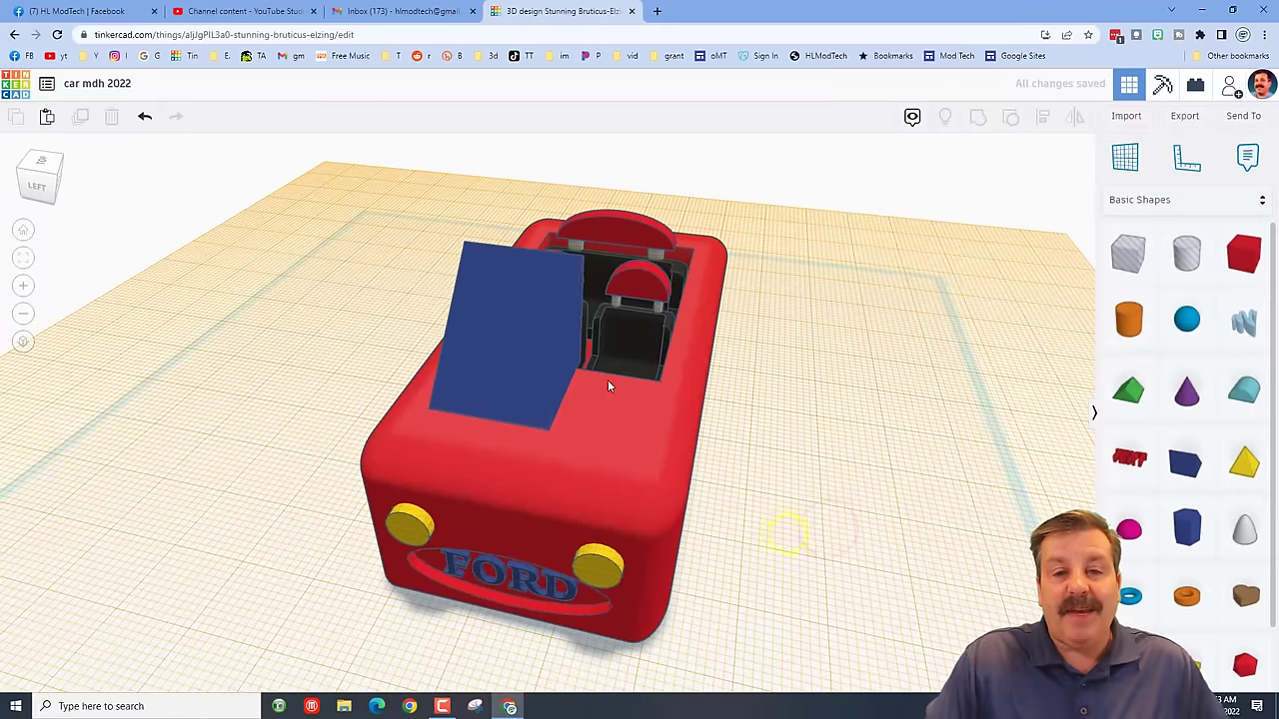
left_click(497, 371)
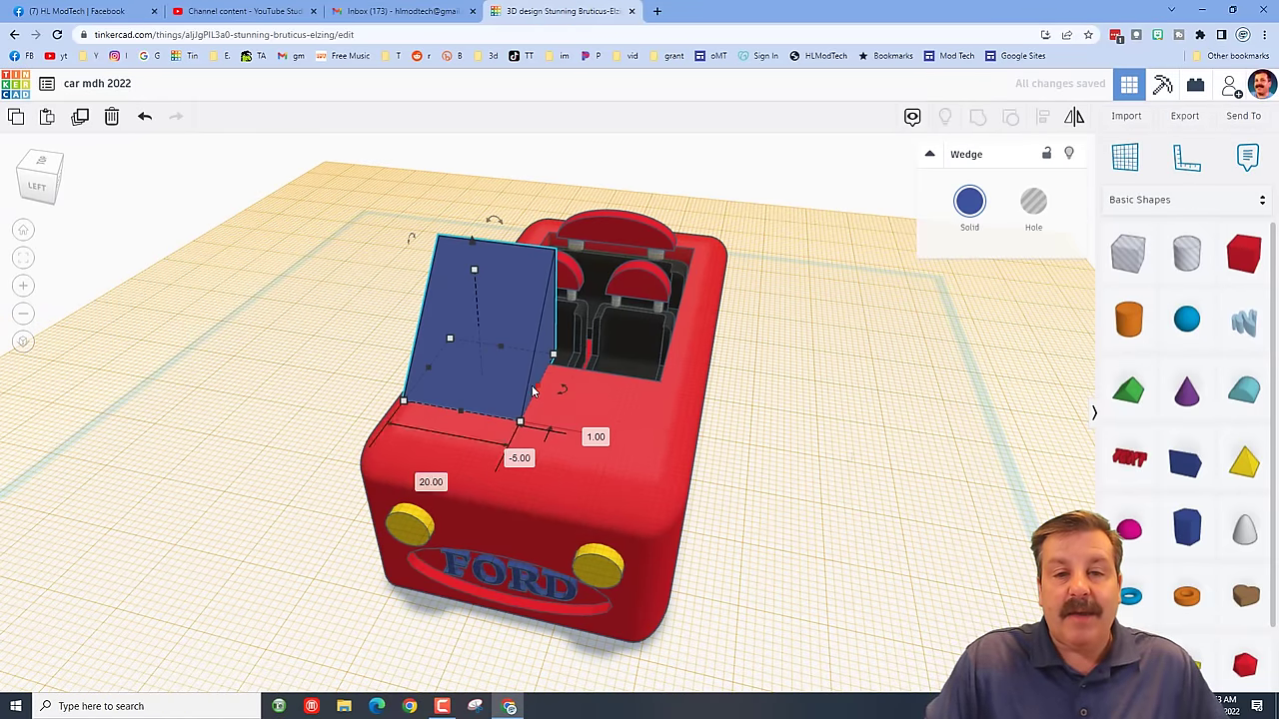
left_click_drag(533, 392, 672, 420)
right_click_drag(671, 420, 760, 369)
left_click_drag(759, 355, 699, 348)
right_click_drag(606, 491, 590, 217)
right_click_drag(721, 259, 544, 319)
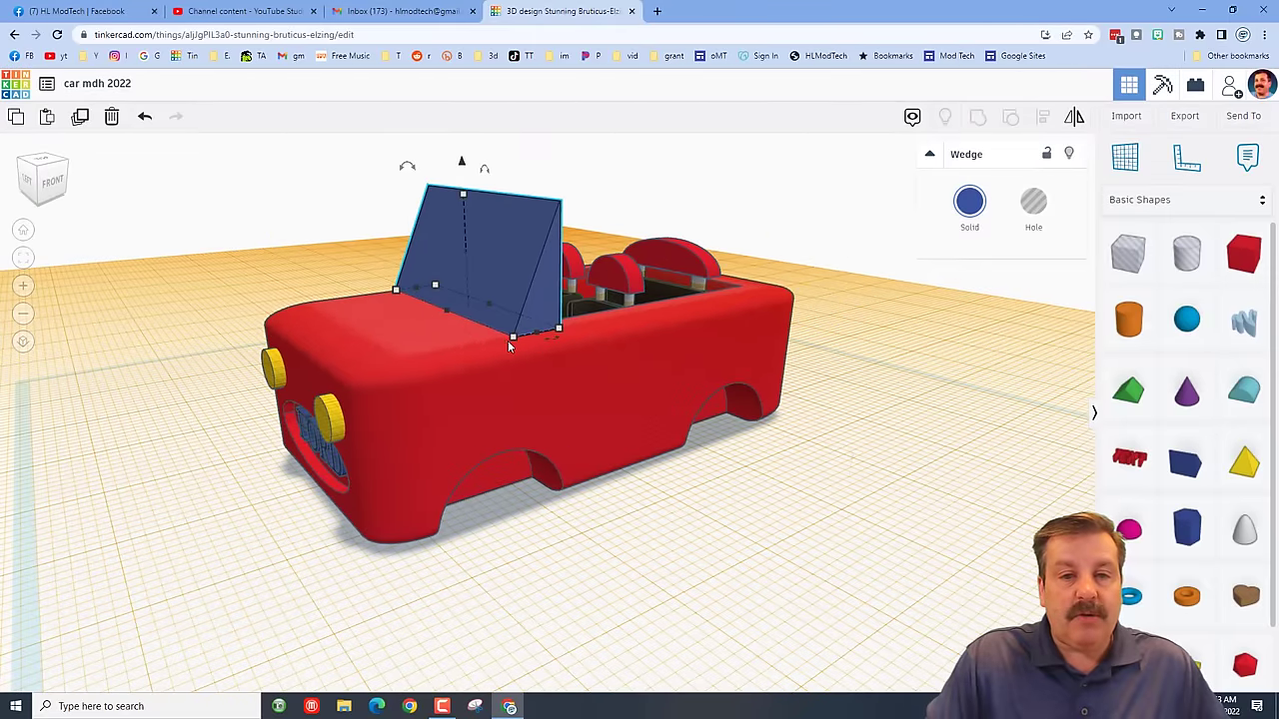
Set the windshield wedge's width across the car to 45 mm
mouse_move(512, 337)
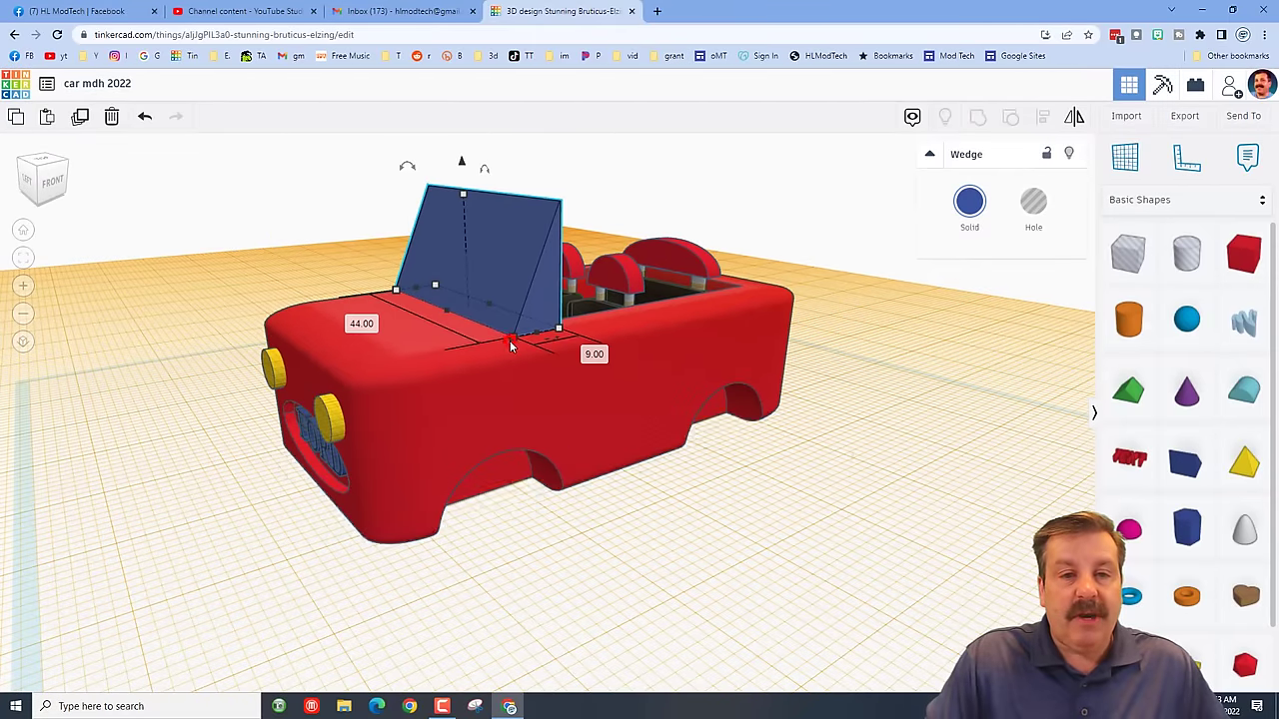
left_click(362, 323)
type("45")
key("Return")
Align the windshield wedge centrally across the car body's width, keeping the body fixed as the reference
left_click(366, 258)
key("ctrl+a")
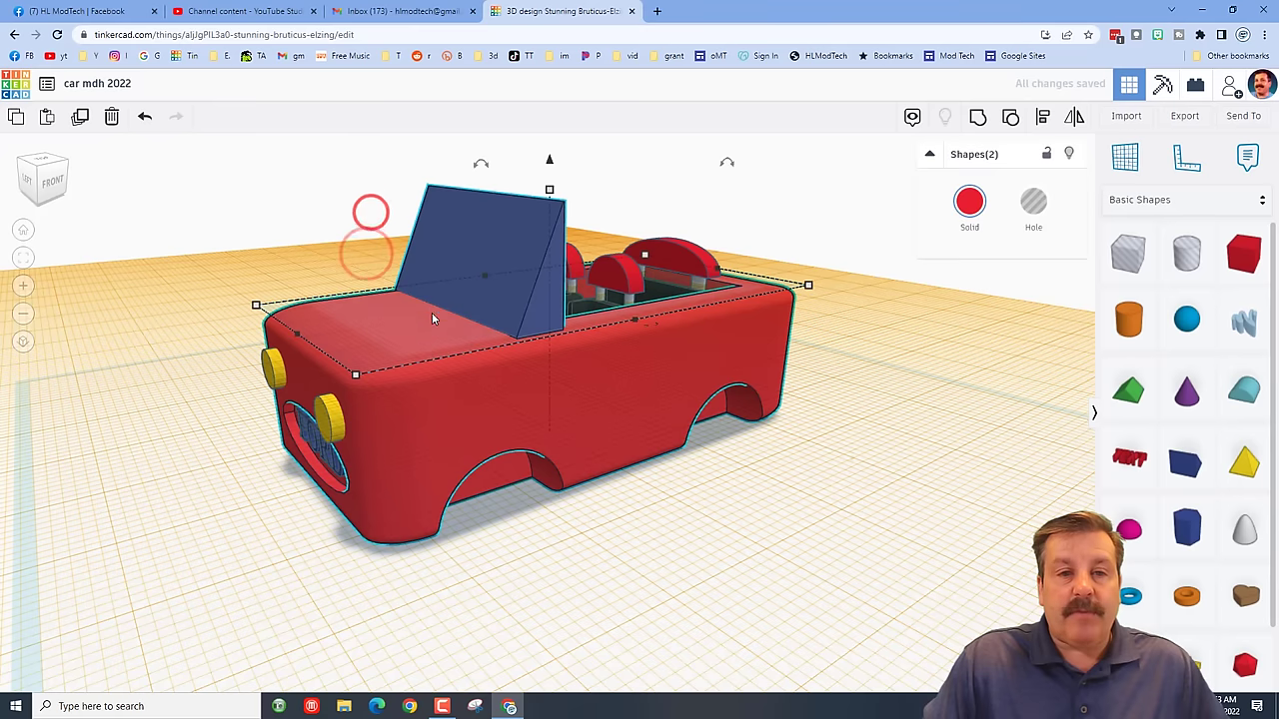
left_click(1042, 117)
left_click(449, 376)
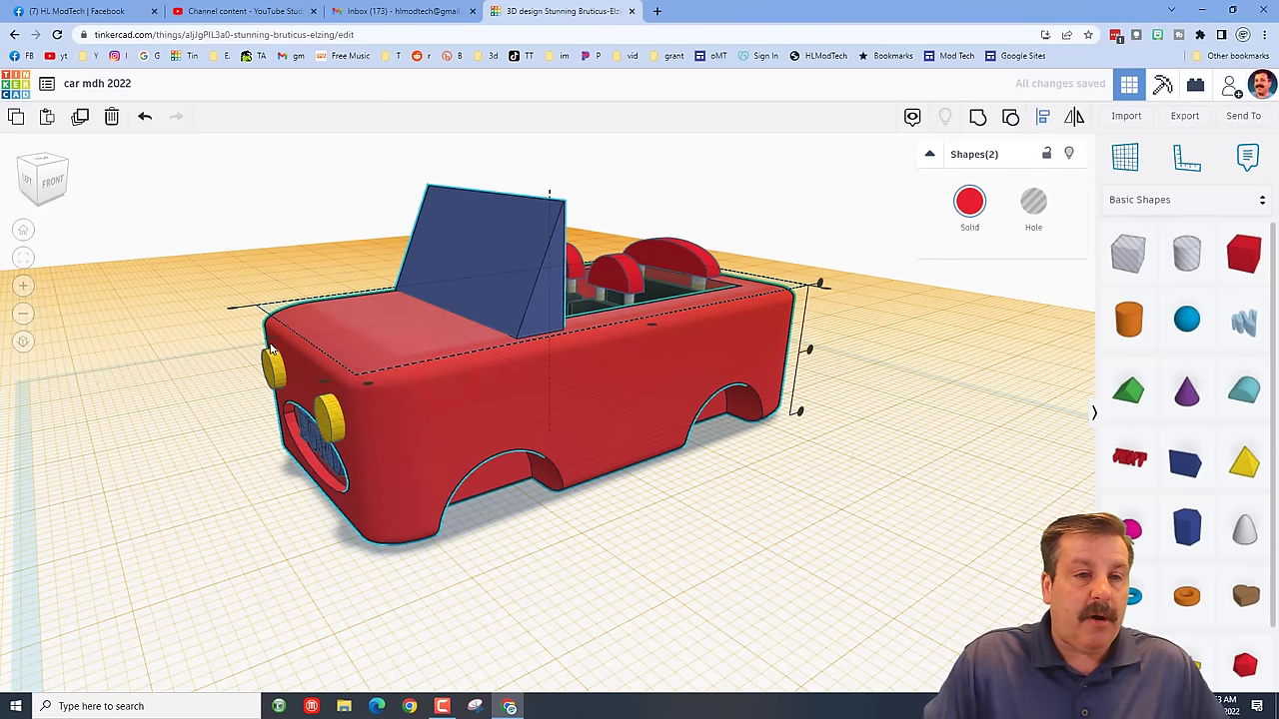
left_click(41, 175)
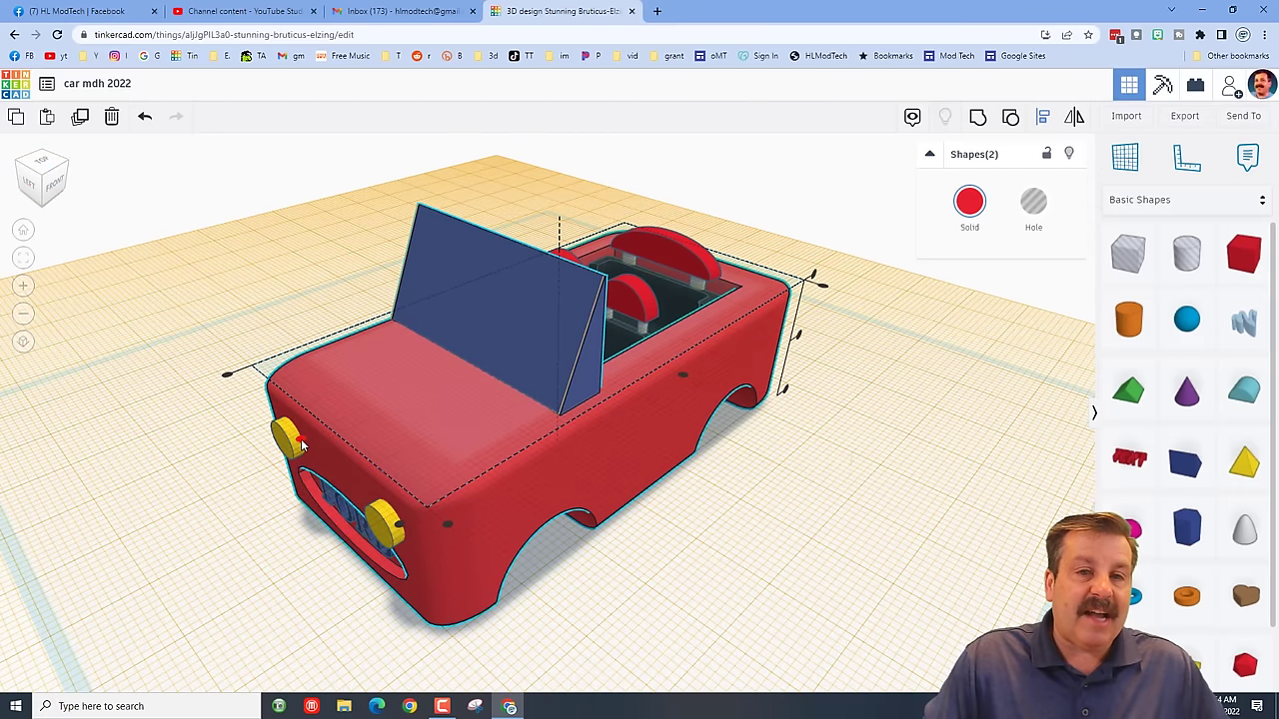
left_click(634, 534)
mouse_move(733, 548)
right_mouse_down()
mouse_move(877, 536)
mouse_move(730, 544)
right_mouse_up()
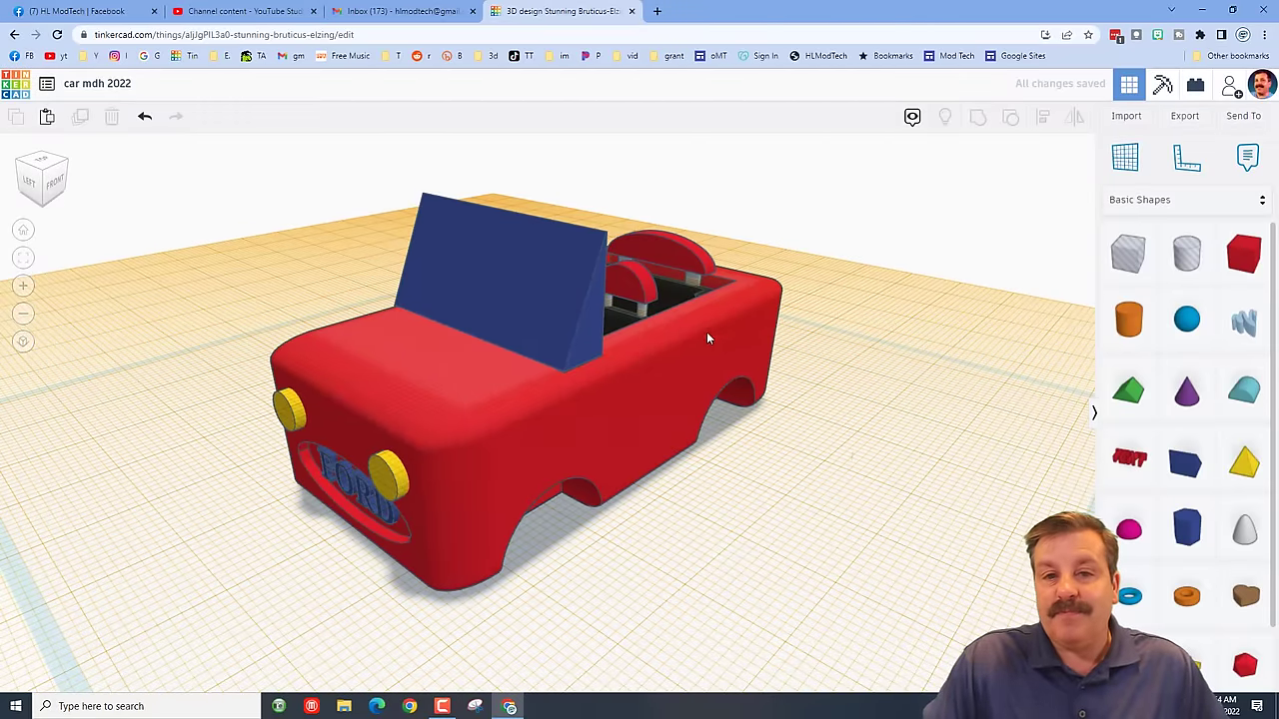
Make the blue windshield wedge transparent so it looks like glass
left_click(505, 281)
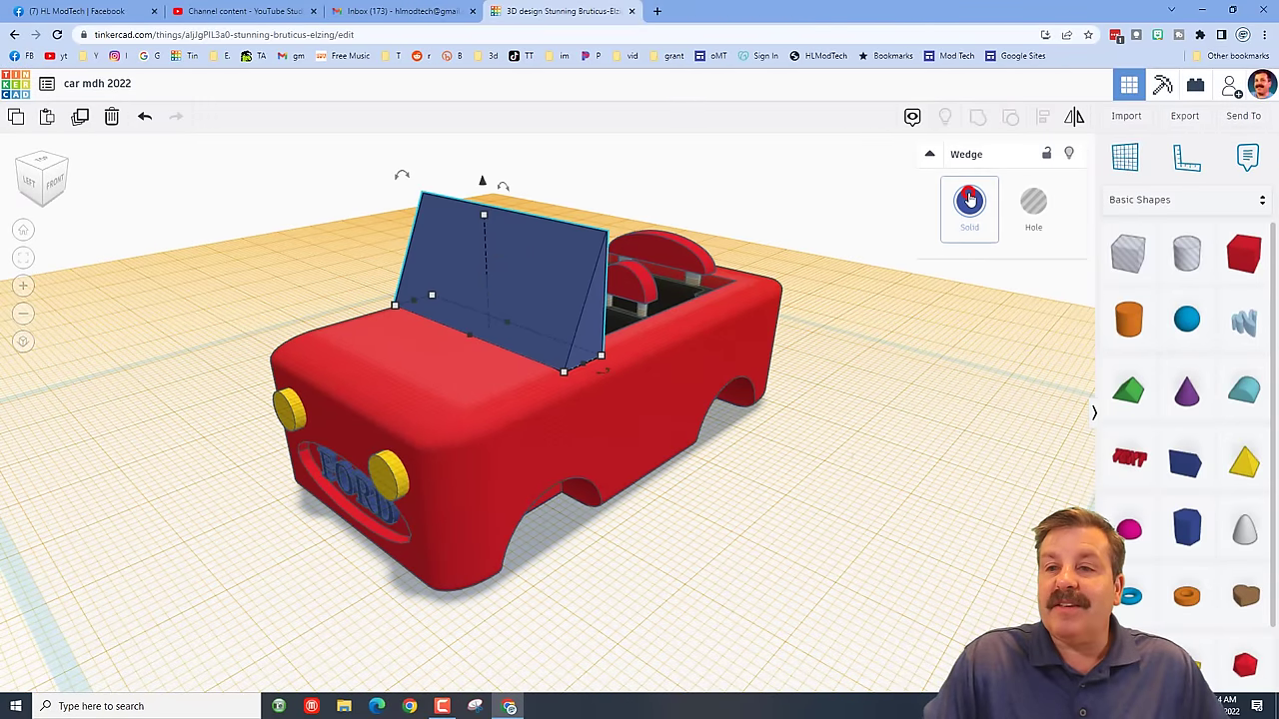
left_click(970, 199)
left_click(1171, 385)
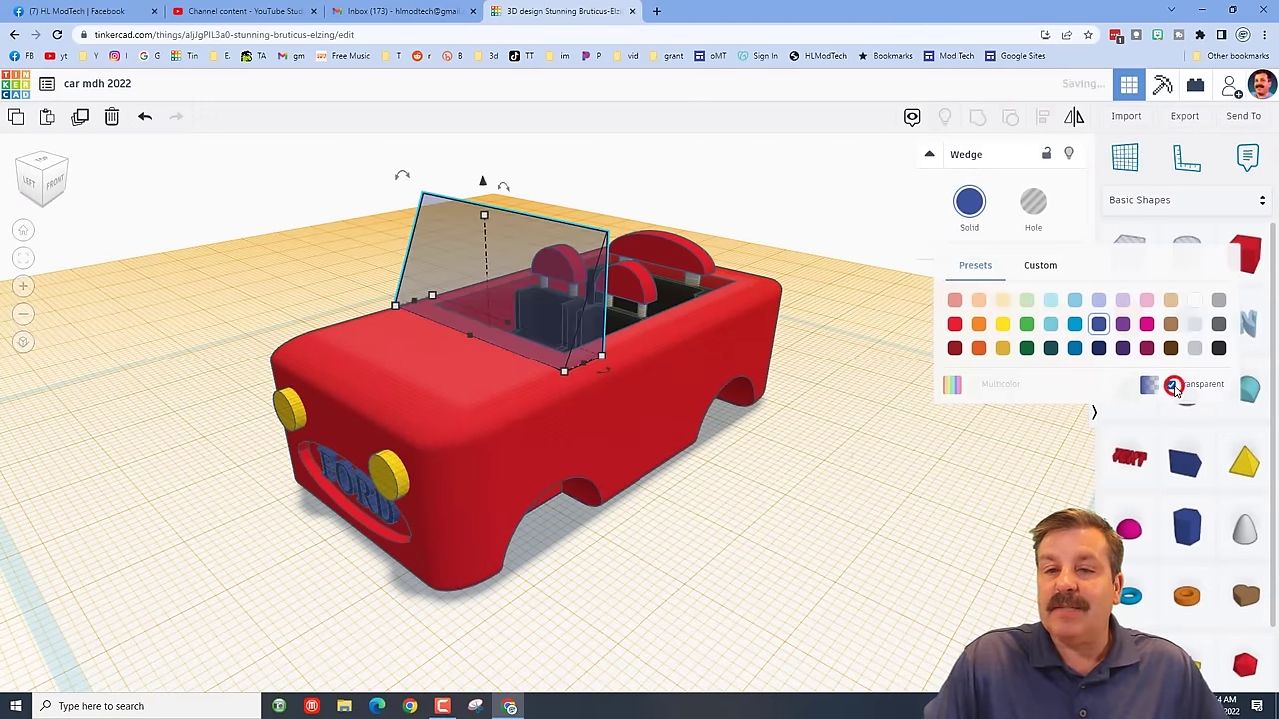
left_click(889, 478)
right_click_drag(836, 476, 769, 438)
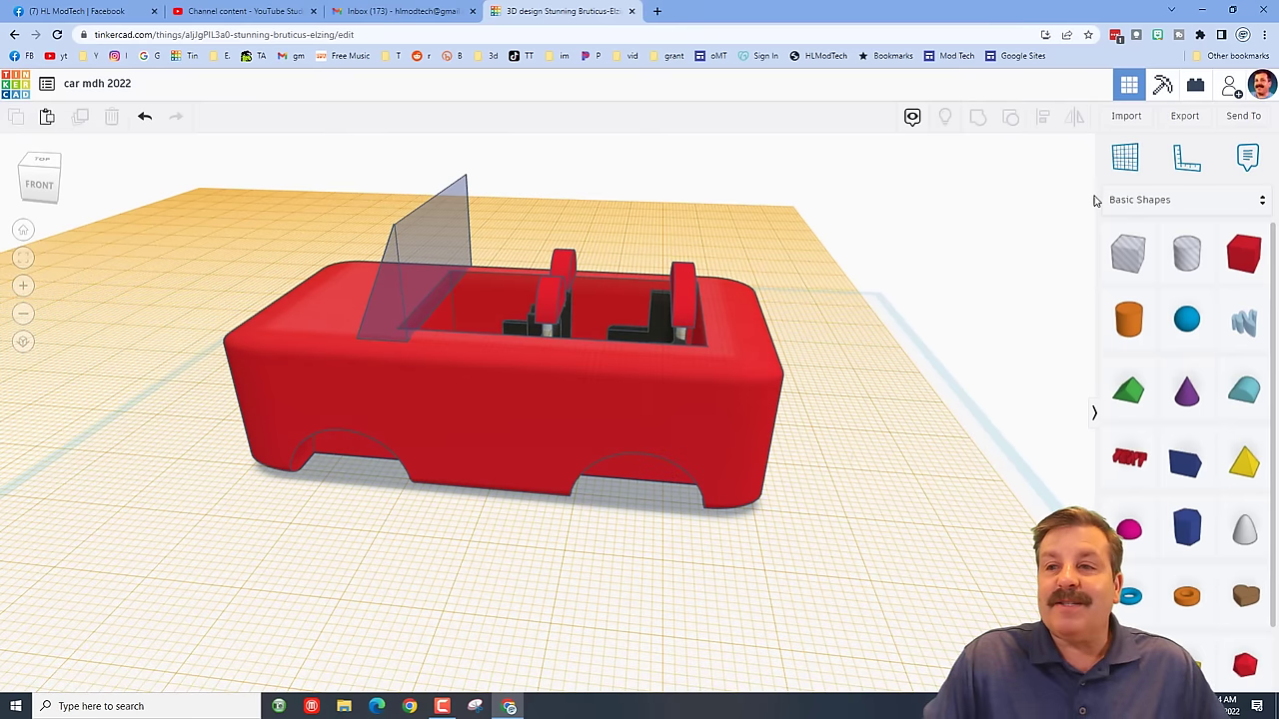
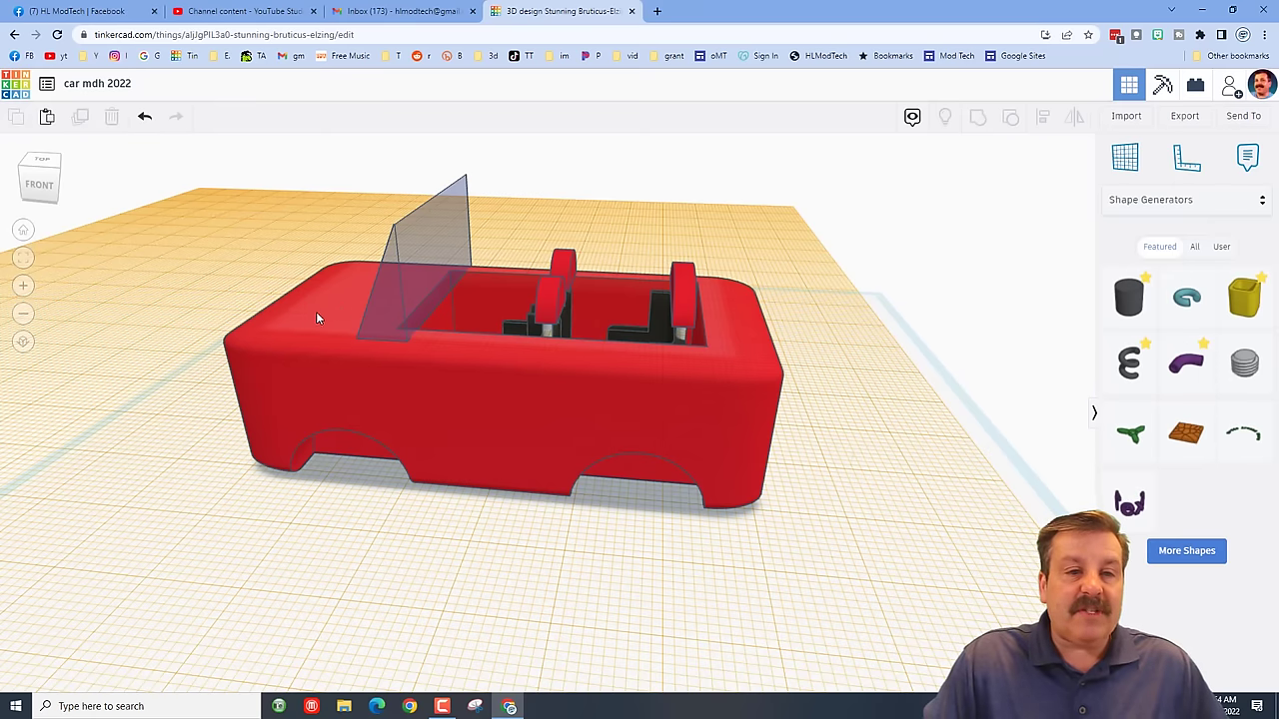
Browse the full Shape Generators collection for the red swept wing shape and mark it as a favorite
left_click(1195, 247)
left_click(1186, 550)
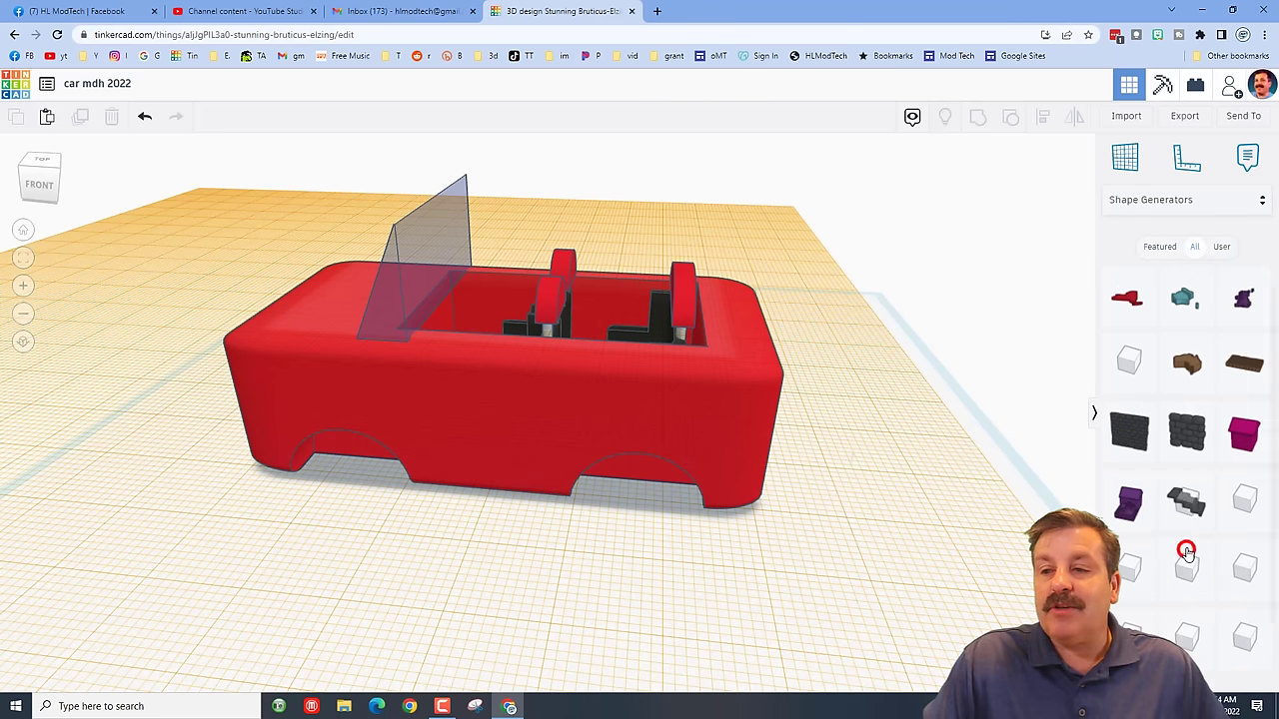
scroll(1184, 529, "down", 2)
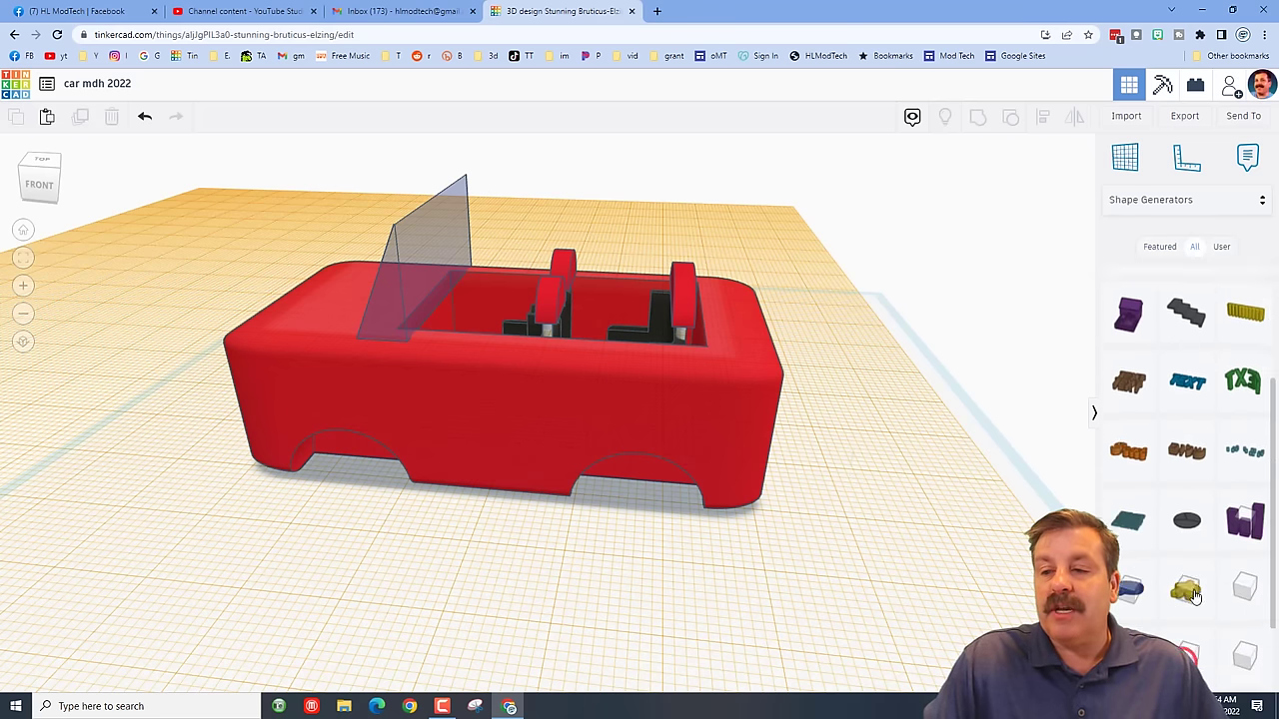
scroll(1194, 597, "down", 5)
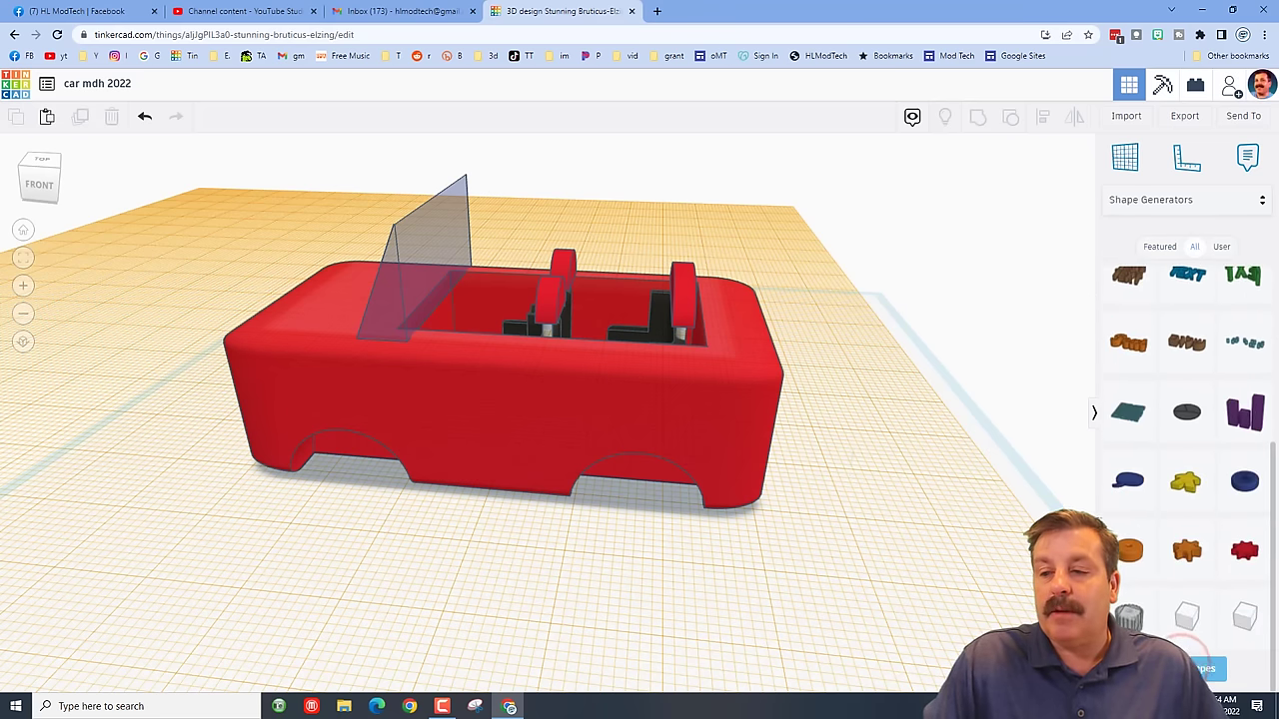
left_click(1206, 671)
scroll(1207, 671, "down", 3)
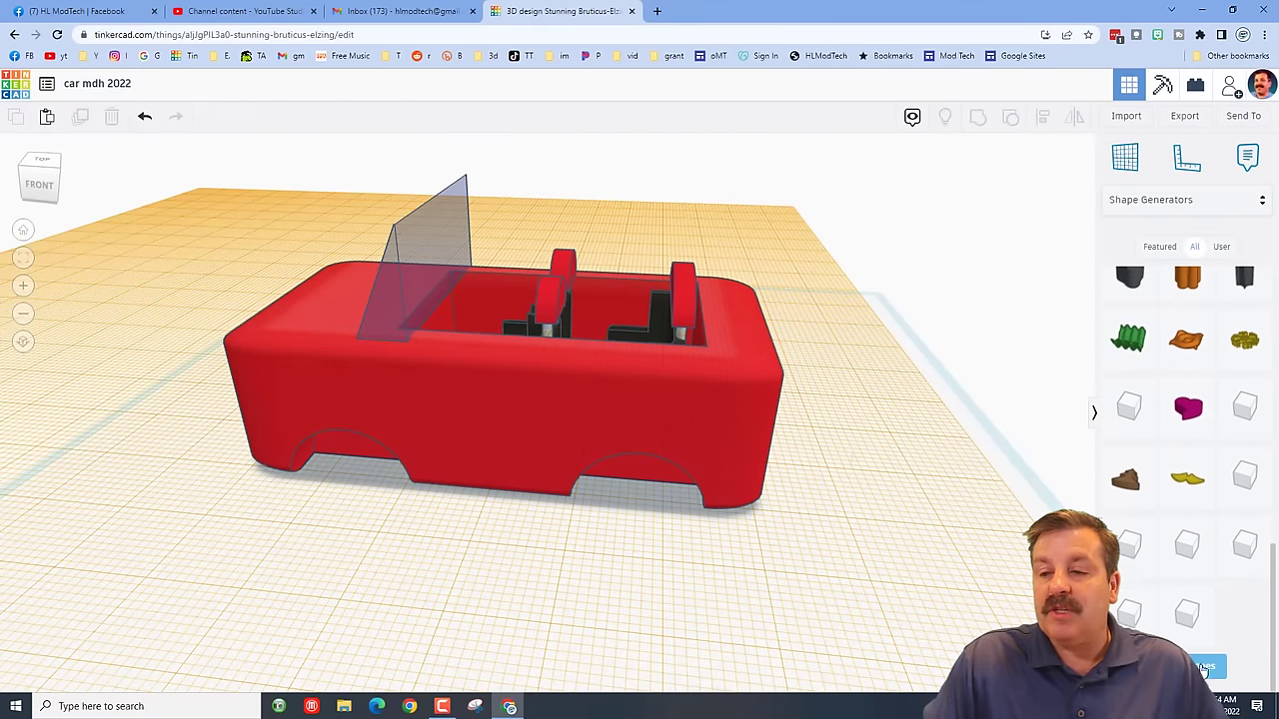
scroll(1195, 640, "down", 3)
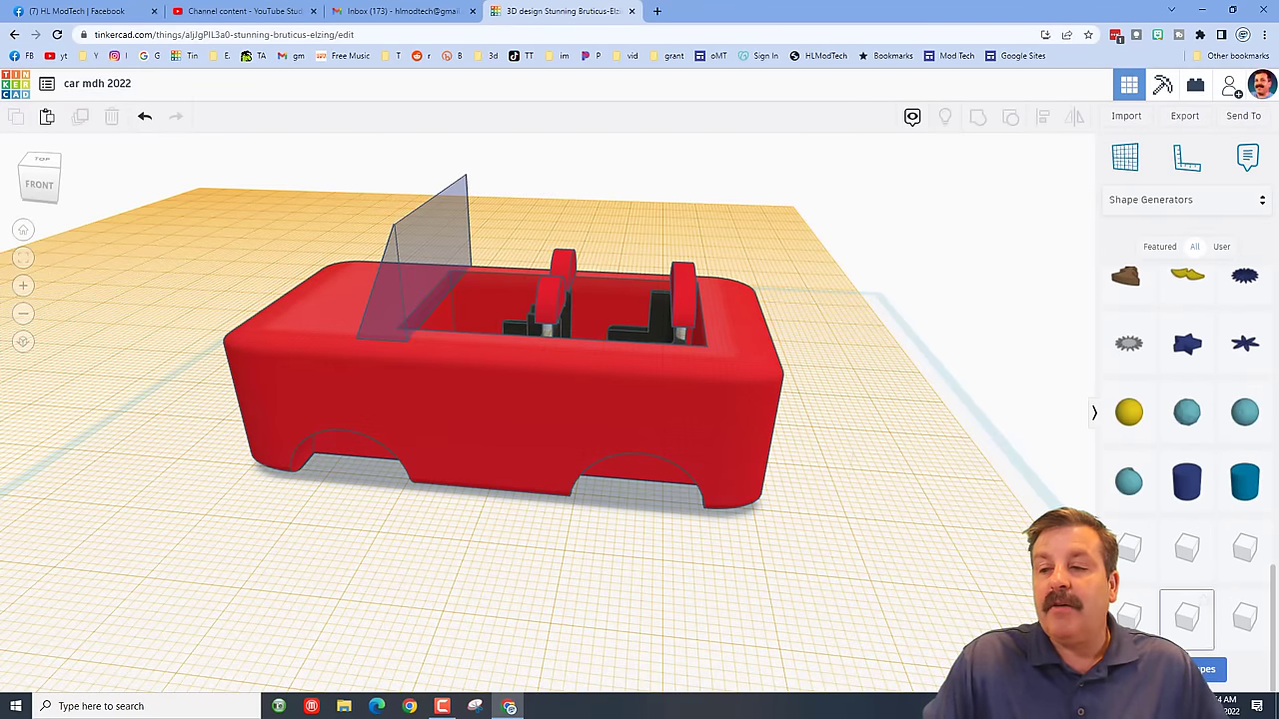
scroll(1189, 620, "down", 3)
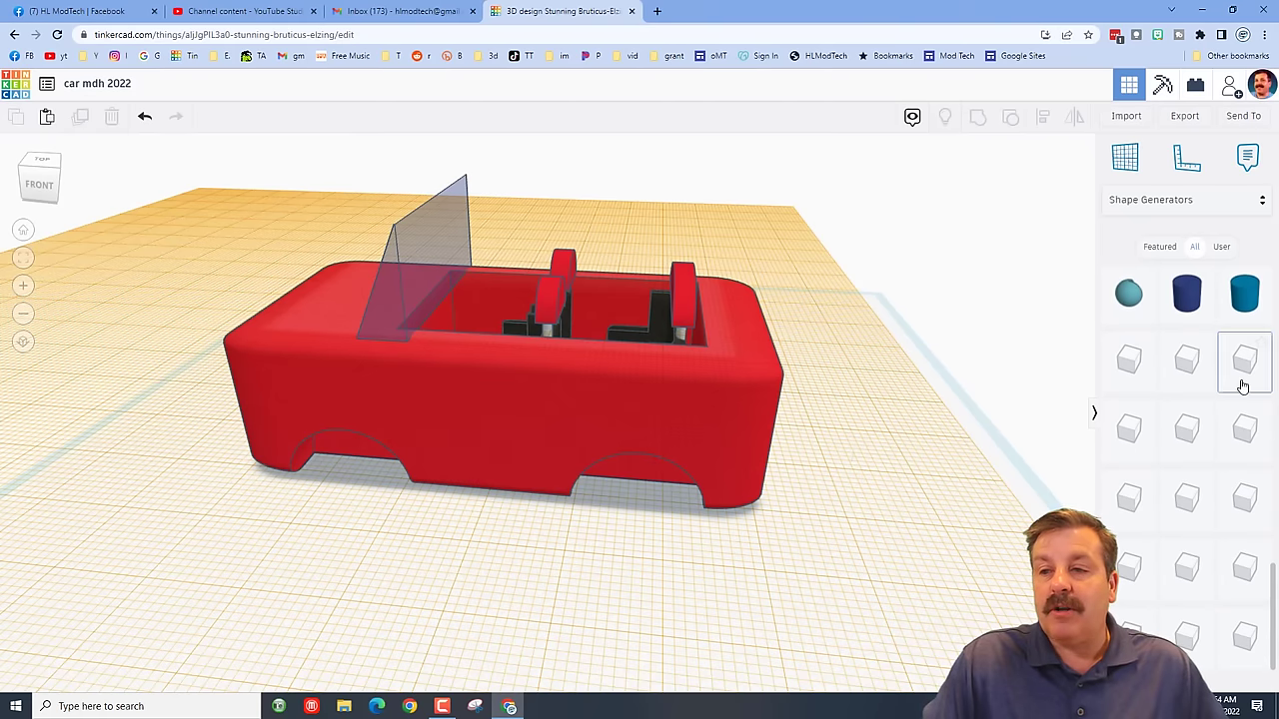
scroll(1199, 450, "up", 2)
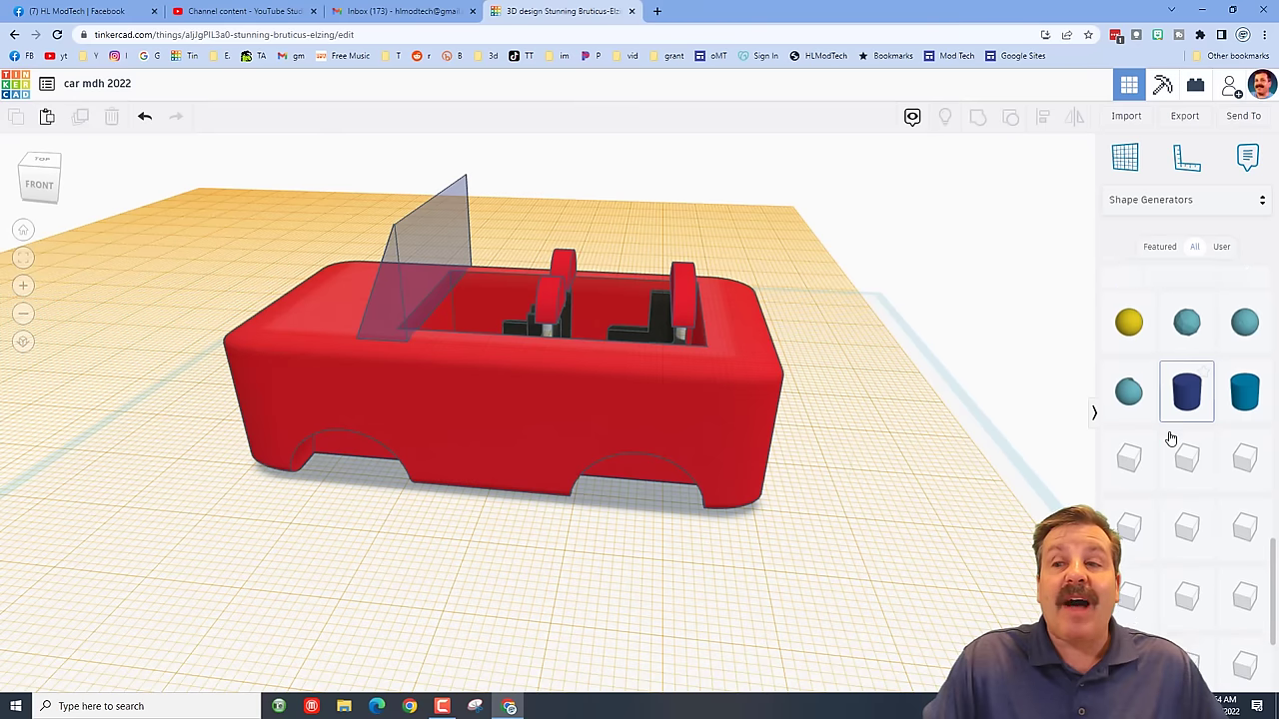
scroll(1169, 436, "down", 5)
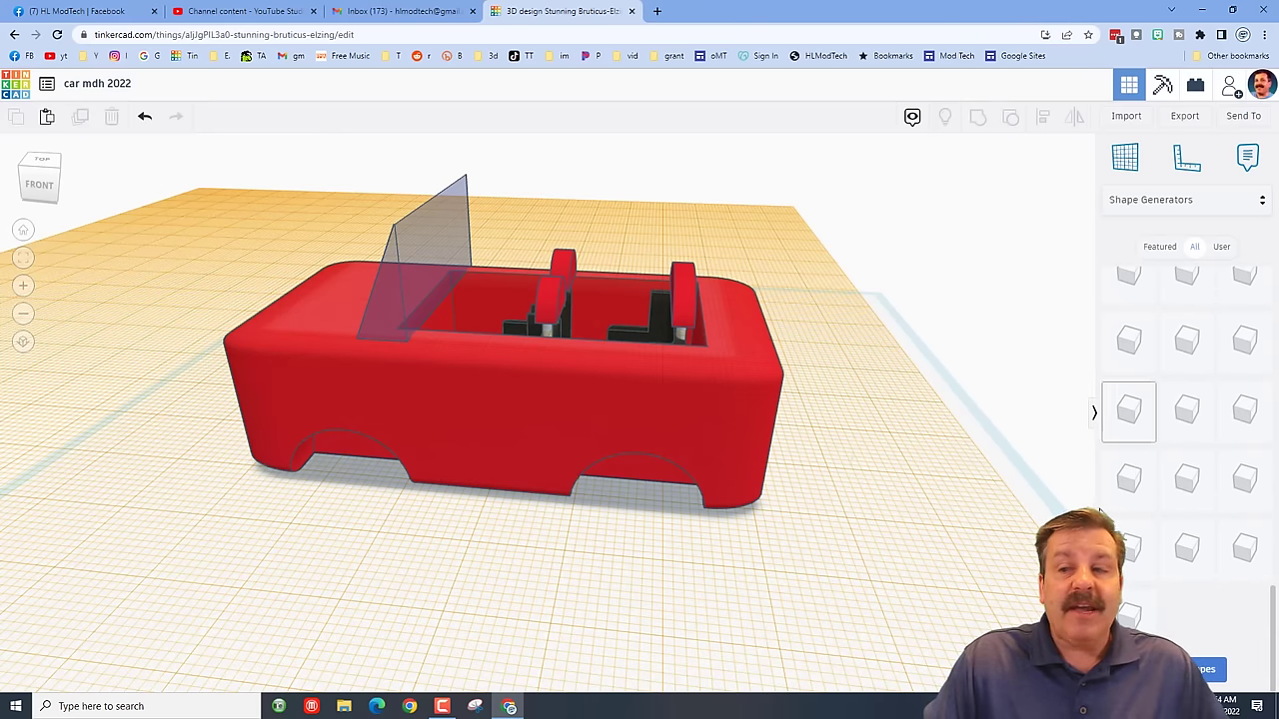
left_click(1204, 672)
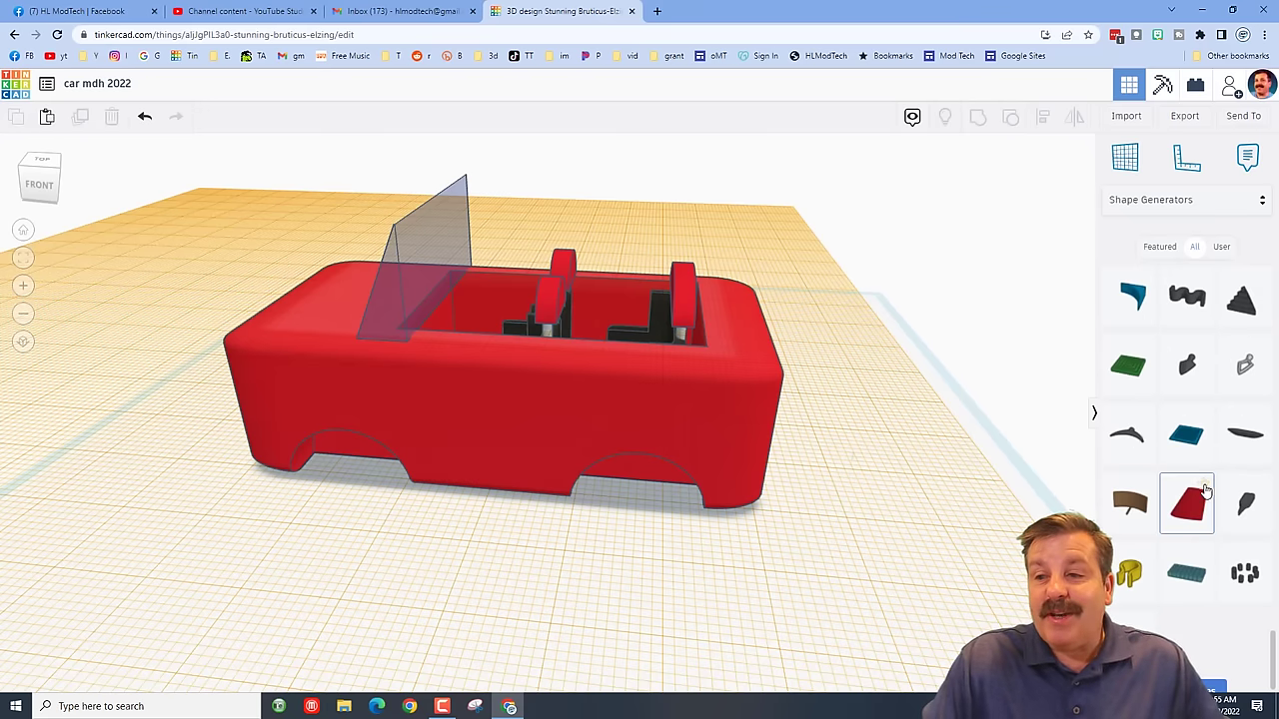
left_click(1205, 493)
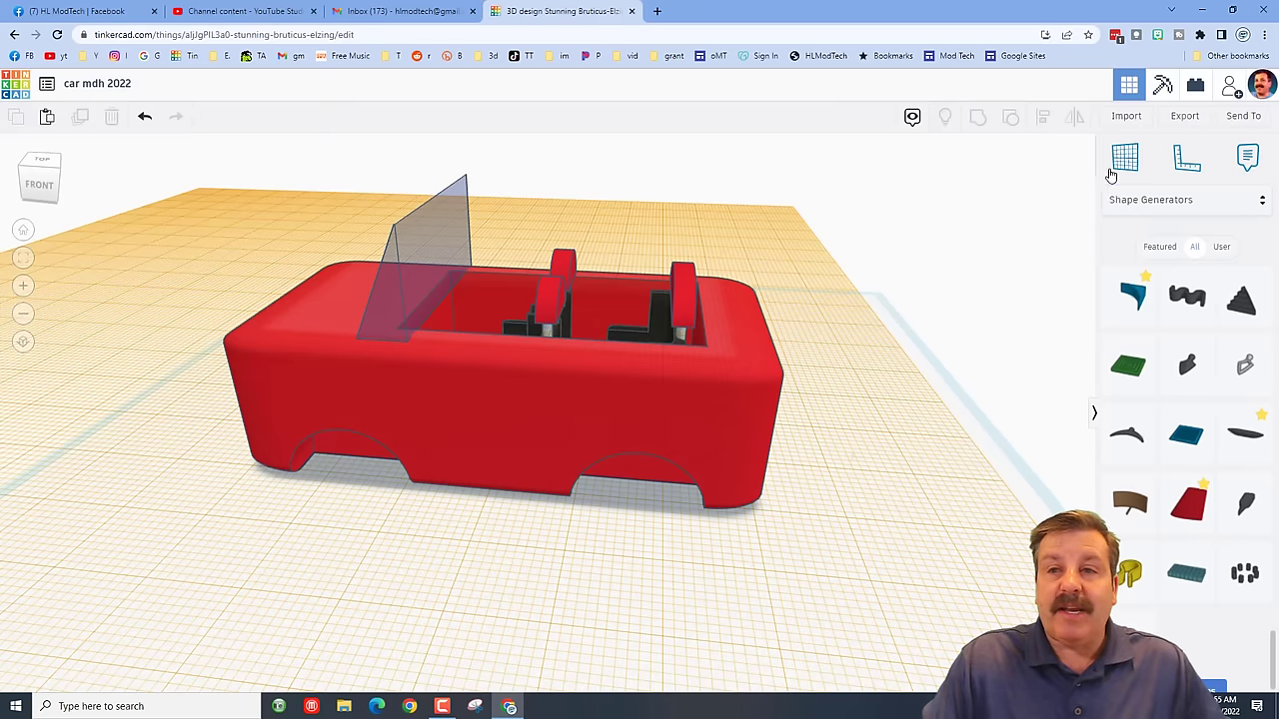
Set the workplane on the car's hood and place the red swept wing upright on a rear corner of the body
left_click(333, 289)
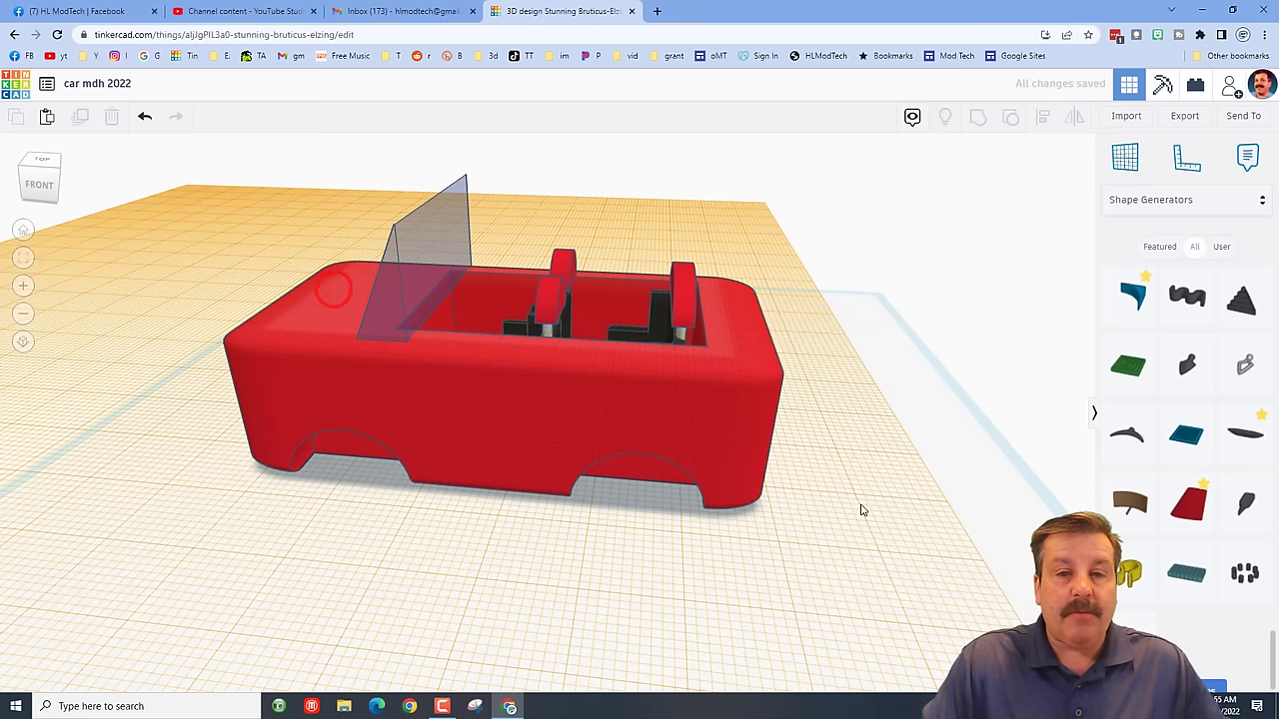
left_click_drag(1119, 469, 662, 366)
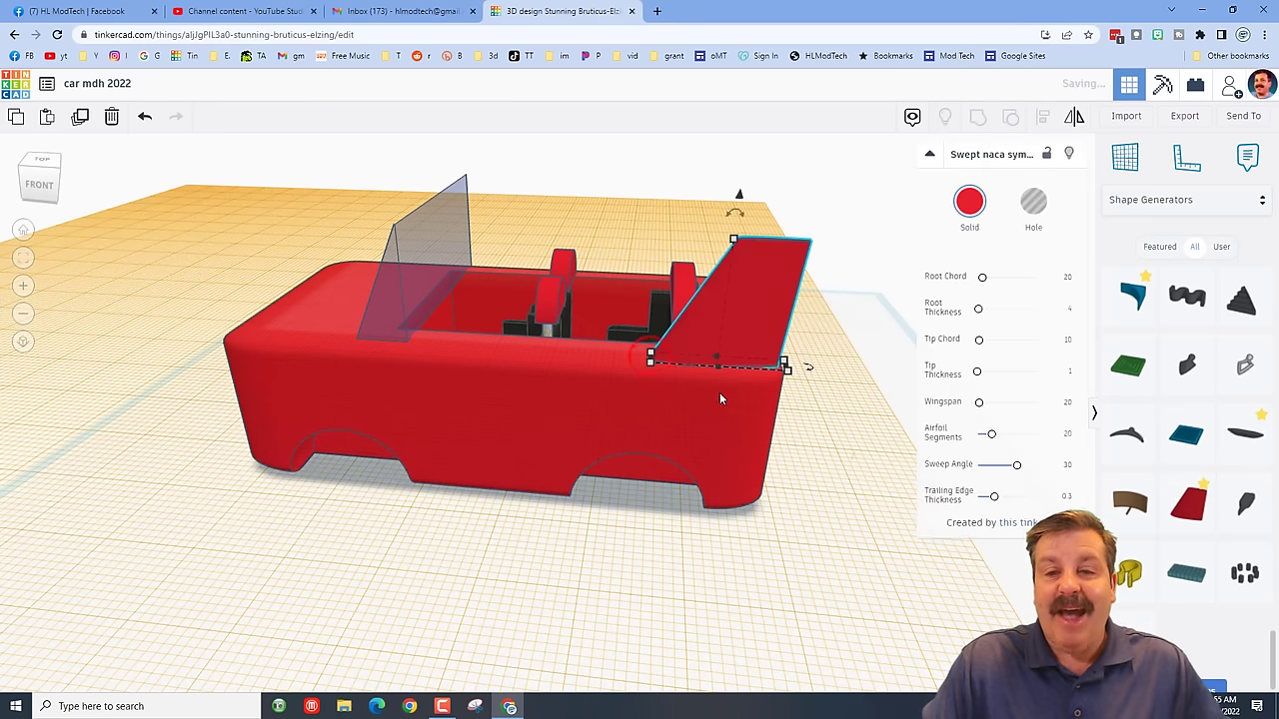
right_click_drag(746, 397, 818, 420)
Align the swept wing with the side of the car body, using the body as the reference
left_click(784, 487)
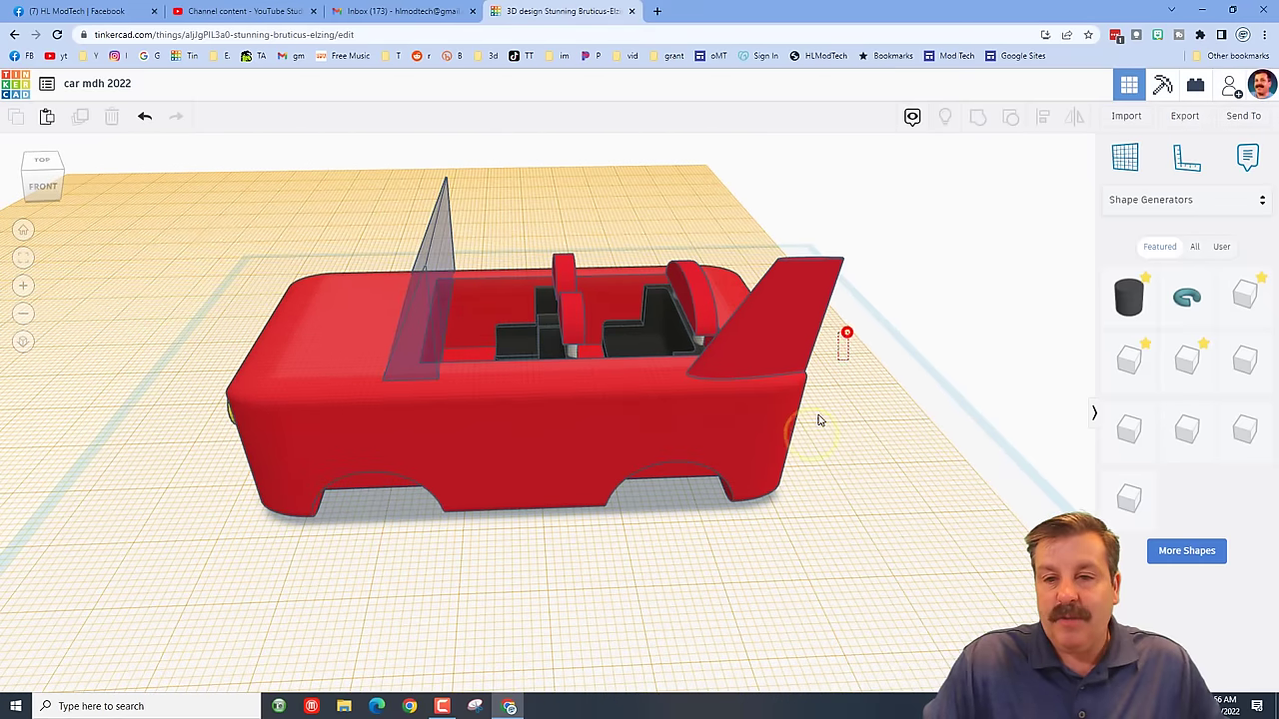
left_click(789, 450)
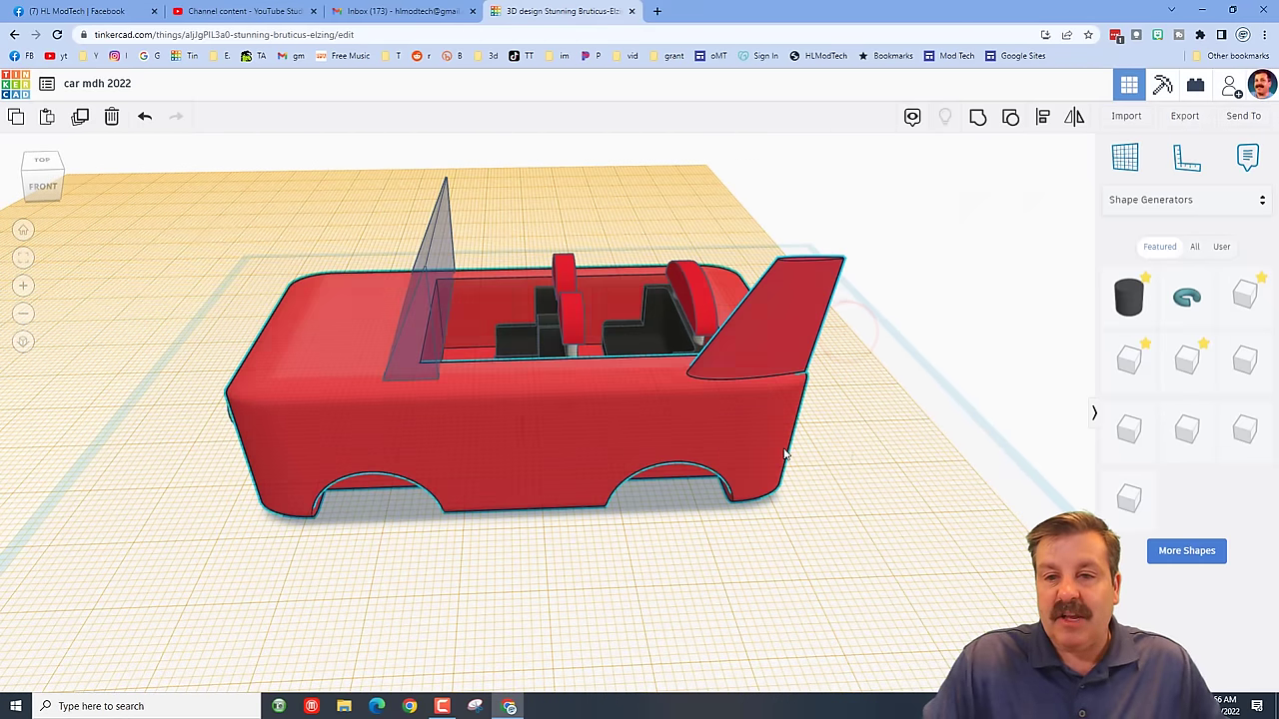
left_click(1034, 124)
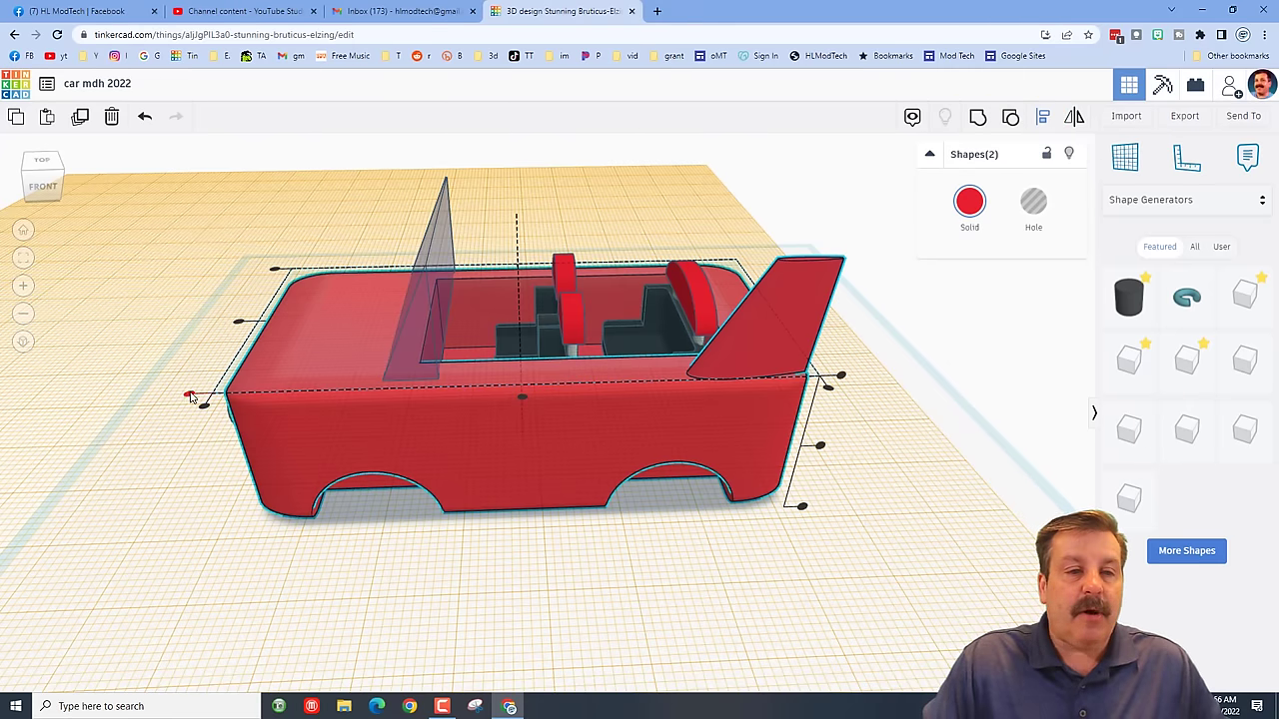
left_click(191, 395)
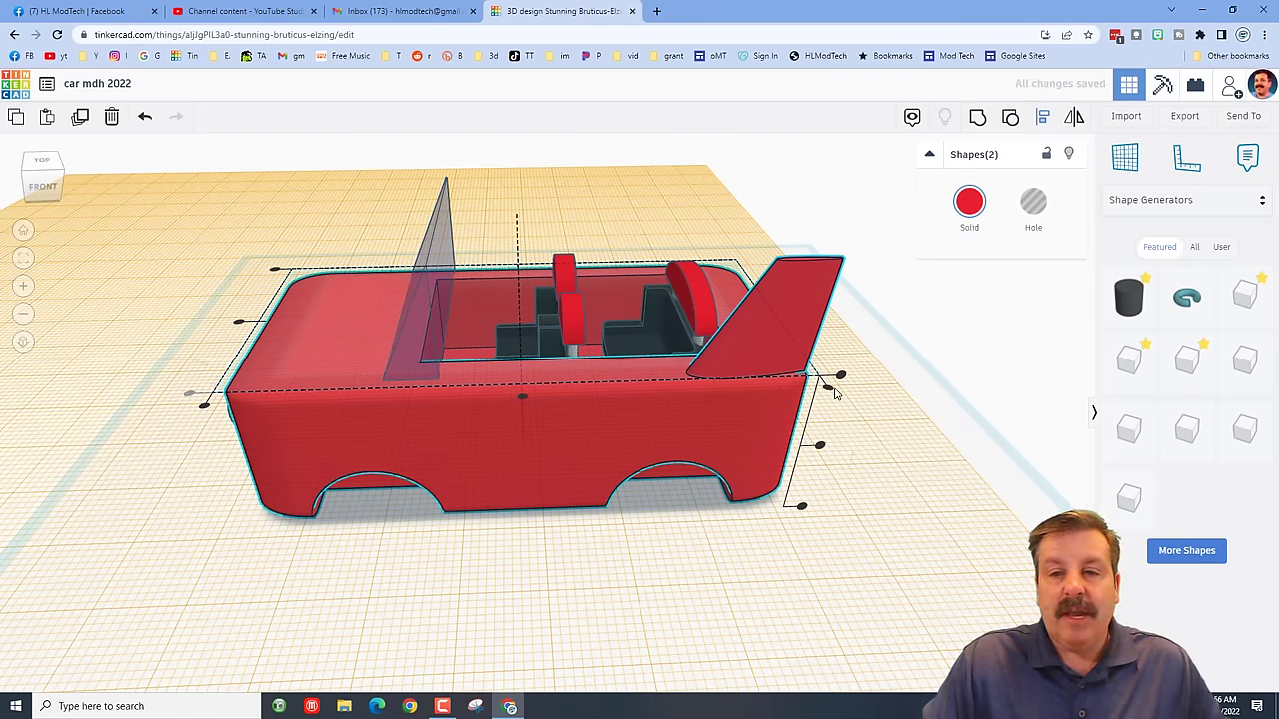
Duplicate the swept wing and move the copy across the trunk to the opposite rear side of the car
left_click(791, 358)
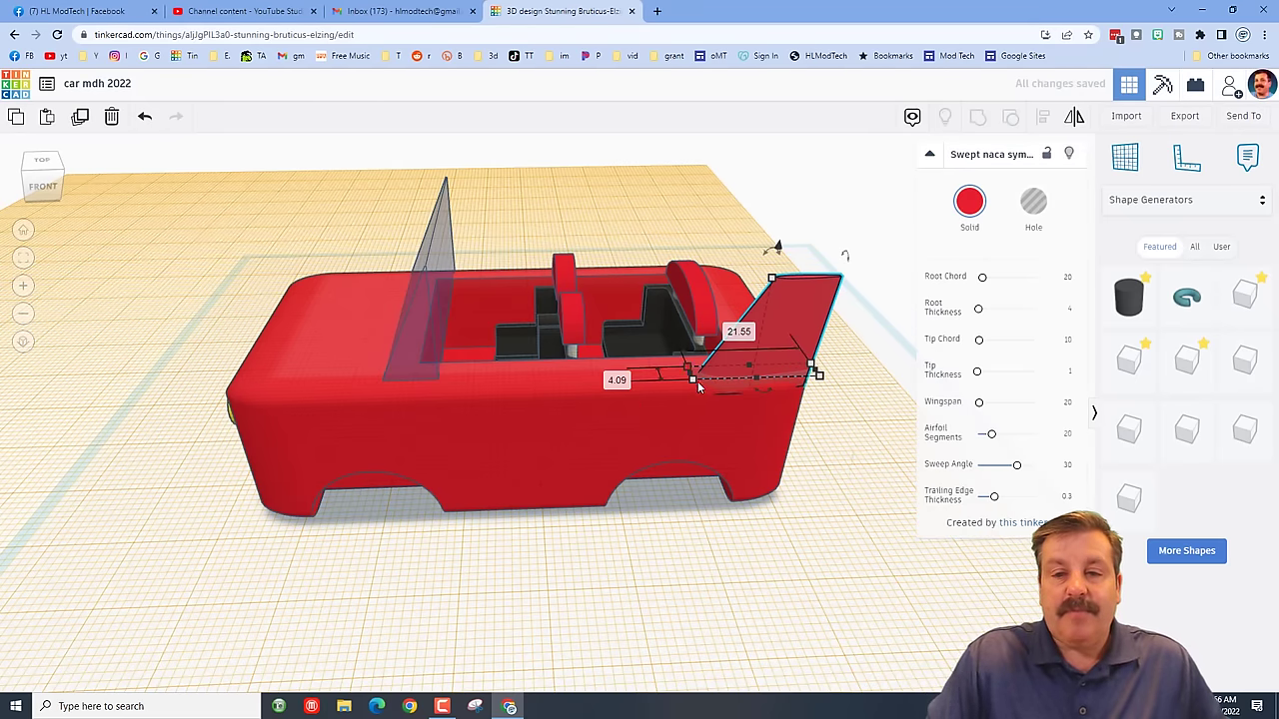
right_click_drag(686, 392, 410, 366)
key("Right")
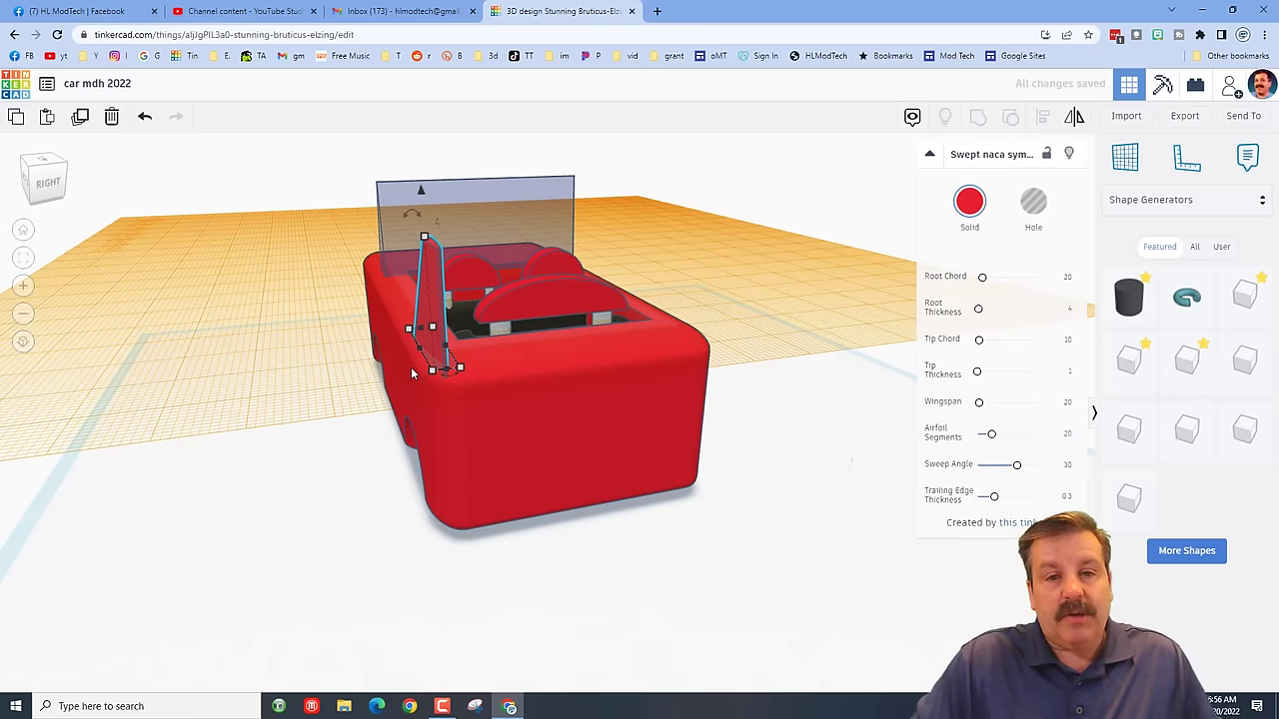
key("shift+Right")
key("shift+Right")
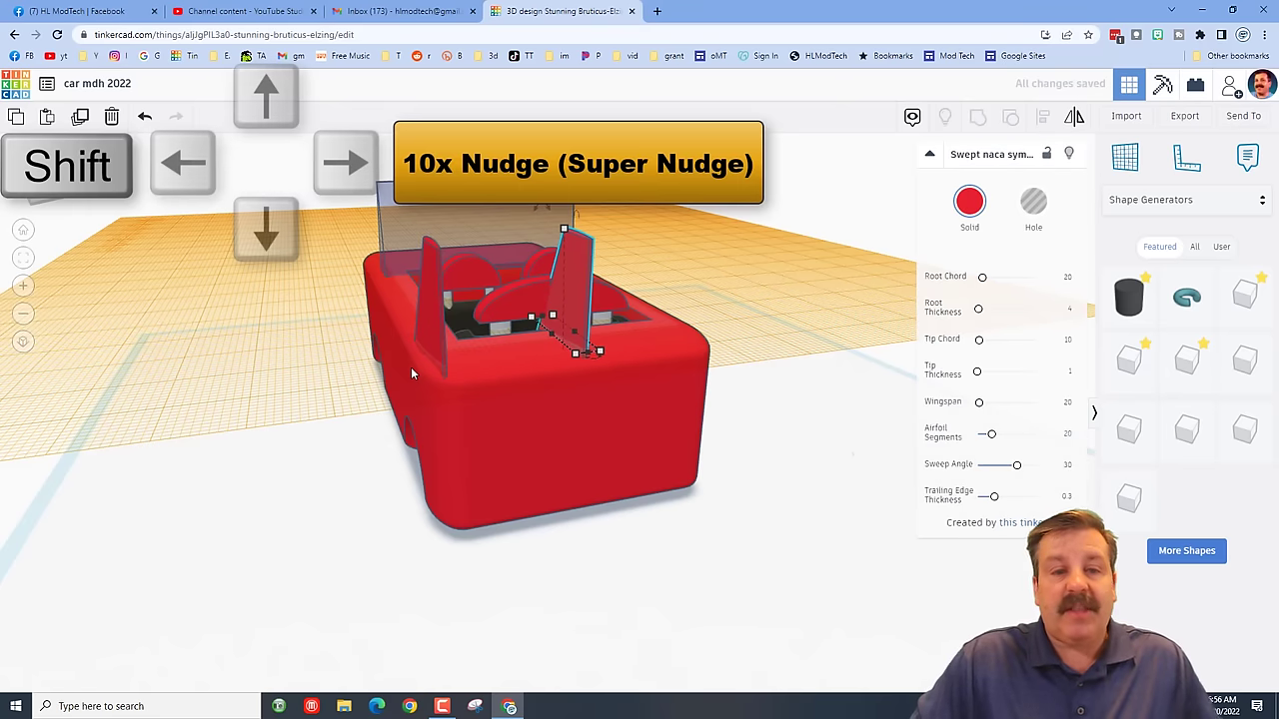
key("shift+Right")
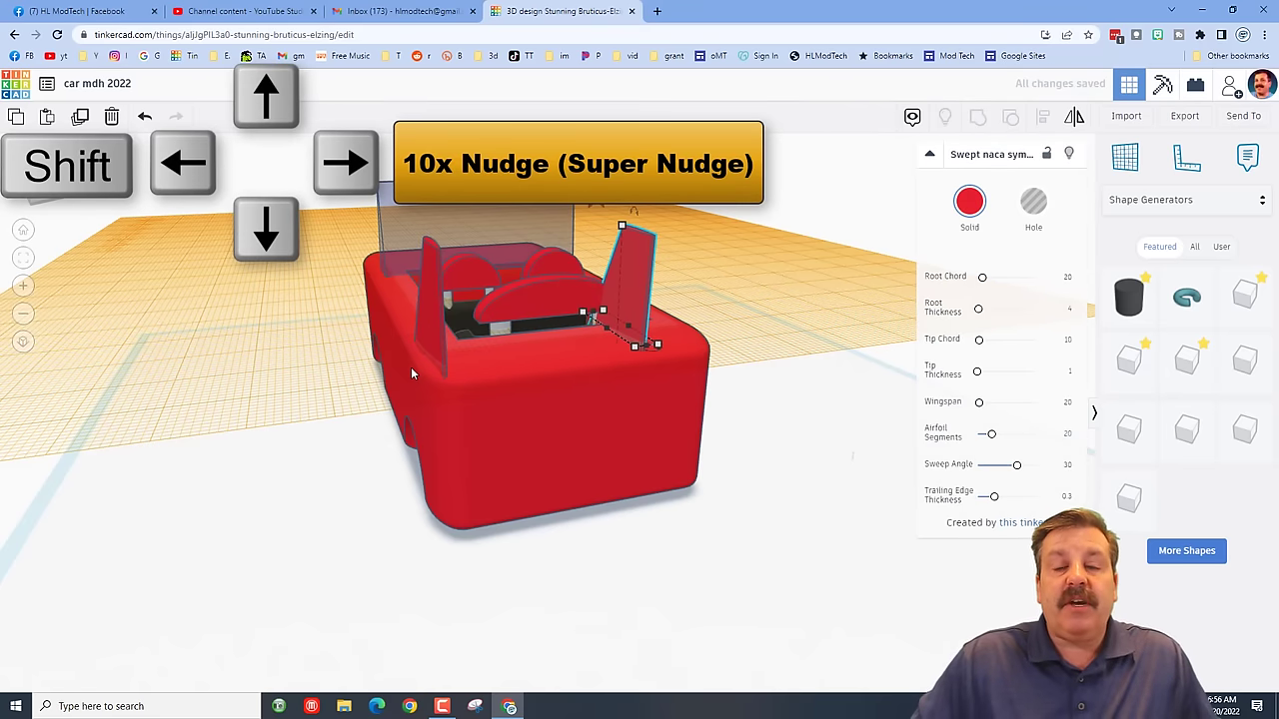
key("shift+Right")
Align the copied rear fin with the opposite side of the car body, and shift it slightly inward
right_click_drag(543, 443, 735, 537)
left_click(735, 535)
left_click(736, 421)
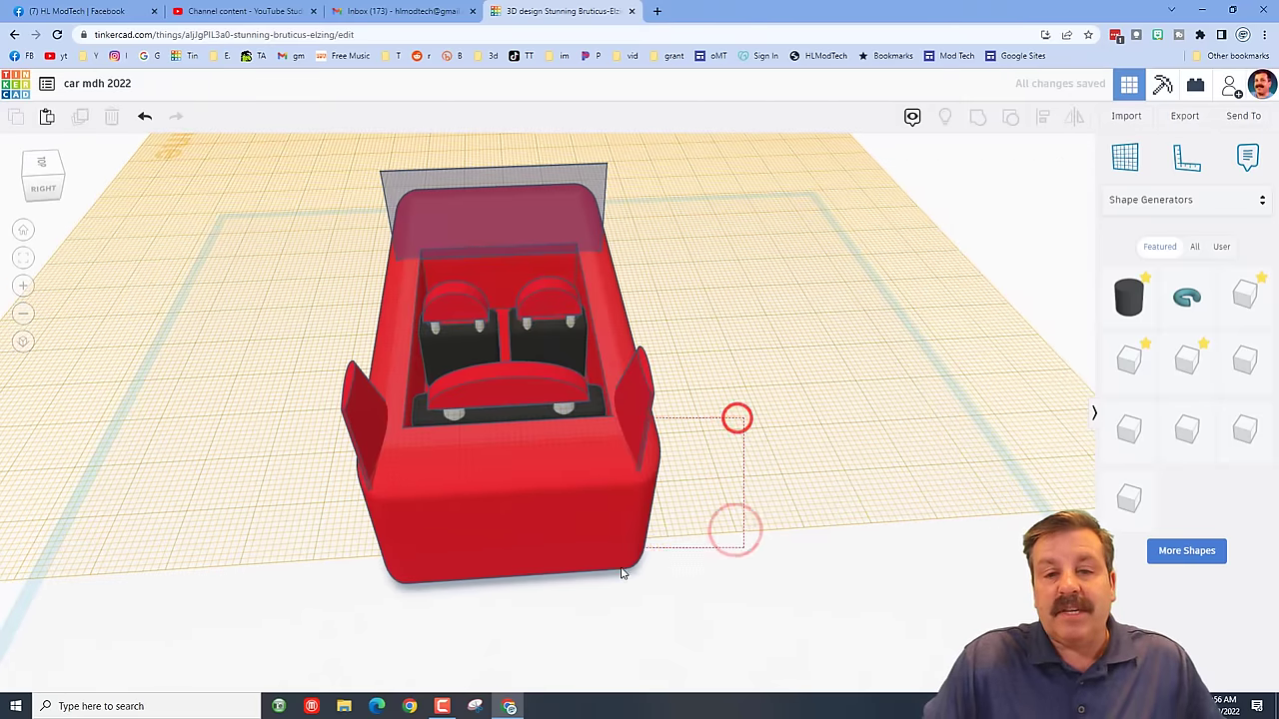
left_click(633, 570)
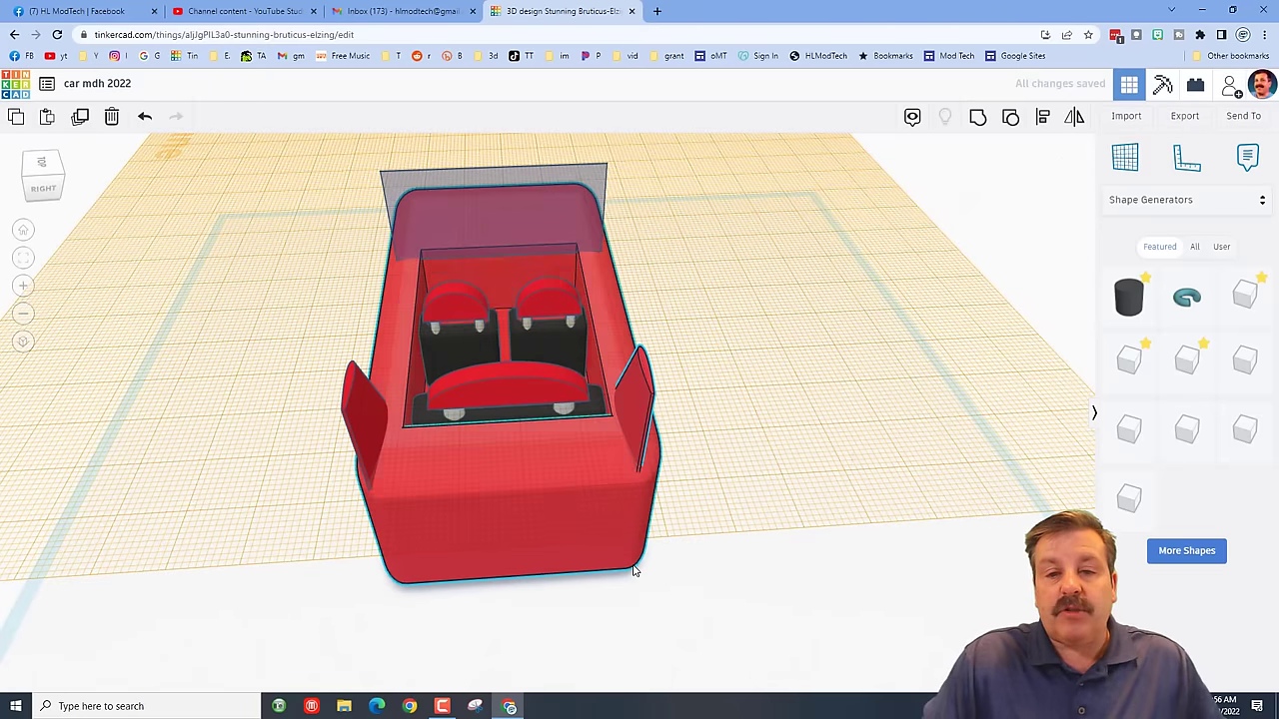
left_click(1045, 117)
left_click(574, 459)
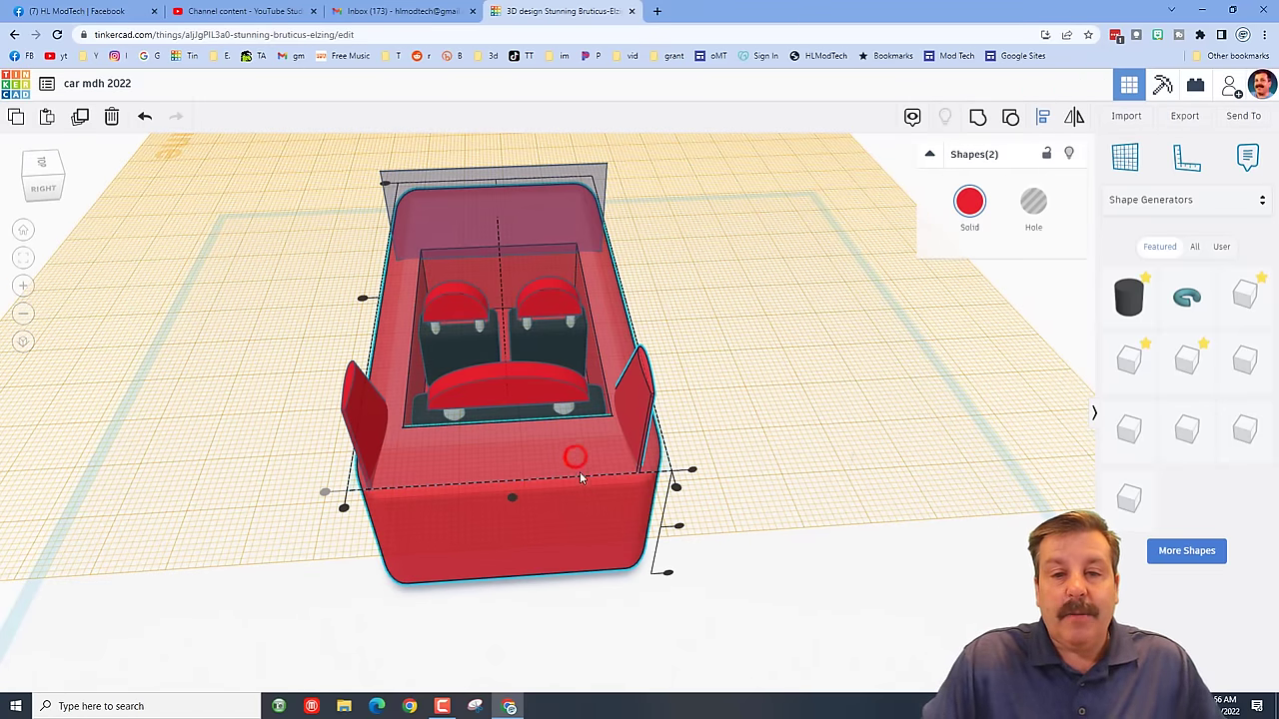
left_click(676, 487)
left_click(750, 412)
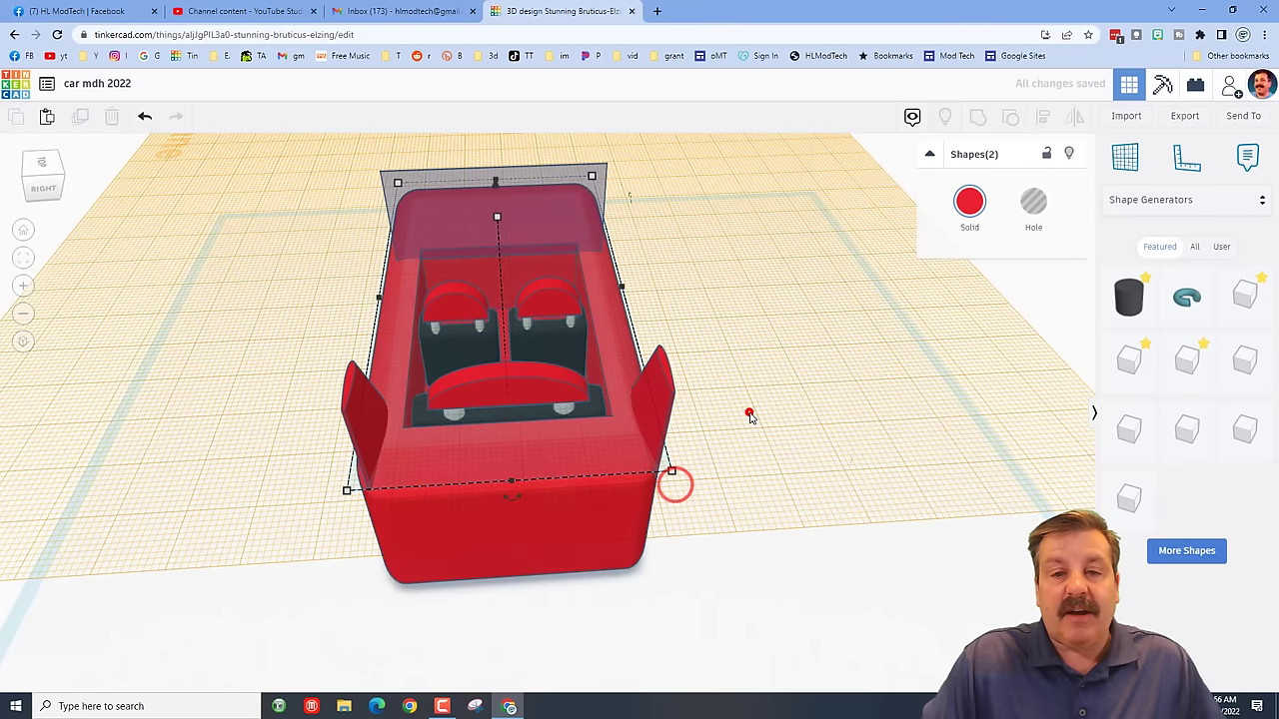
left_click(665, 409)
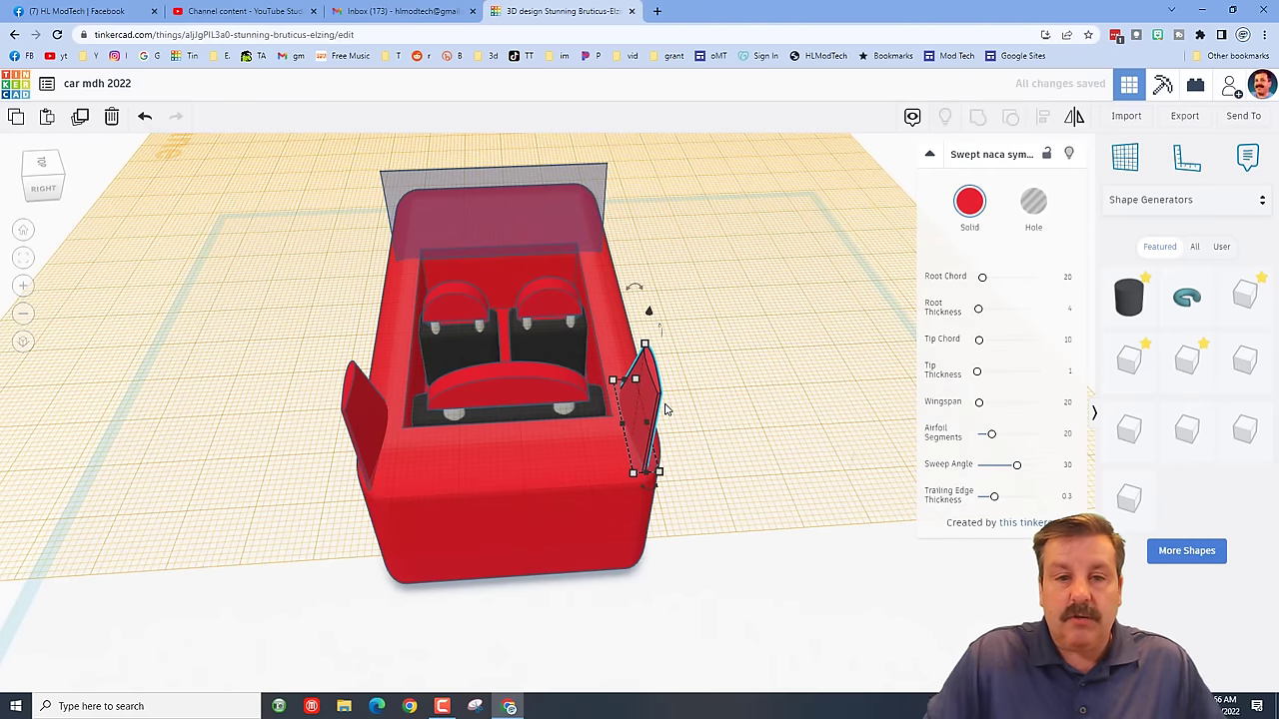
Set the workplane on the side of the car body and place an Extrusion shape from Shape Generators on it
right_click_drag(564, 390, 451, 393)
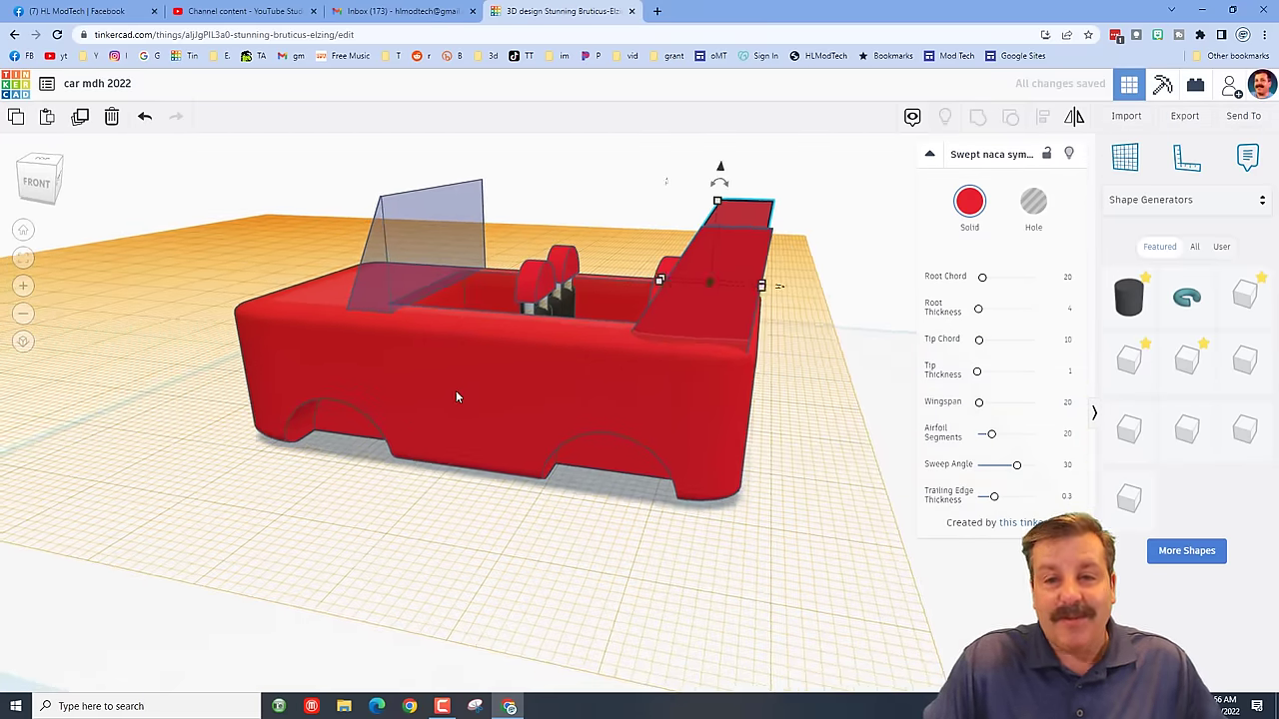
right_click_drag(730, 590, 833, 482)
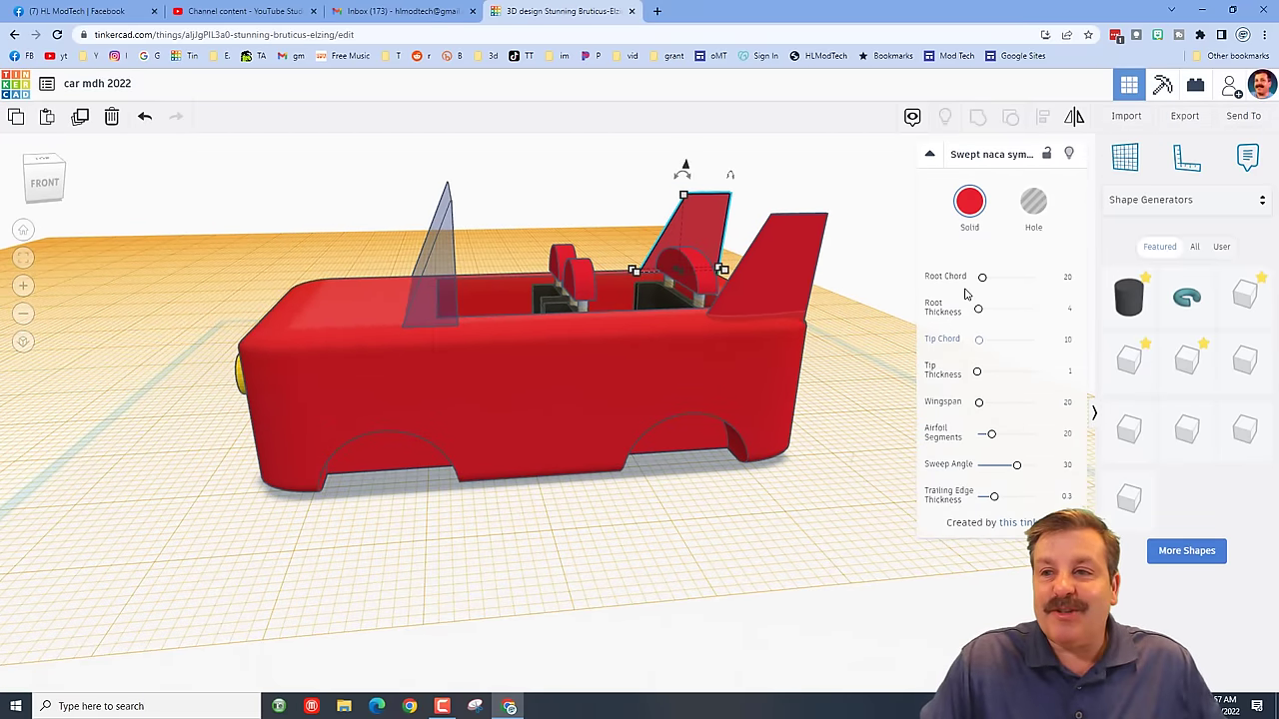
left_click(1109, 160)
left_click(553, 388)
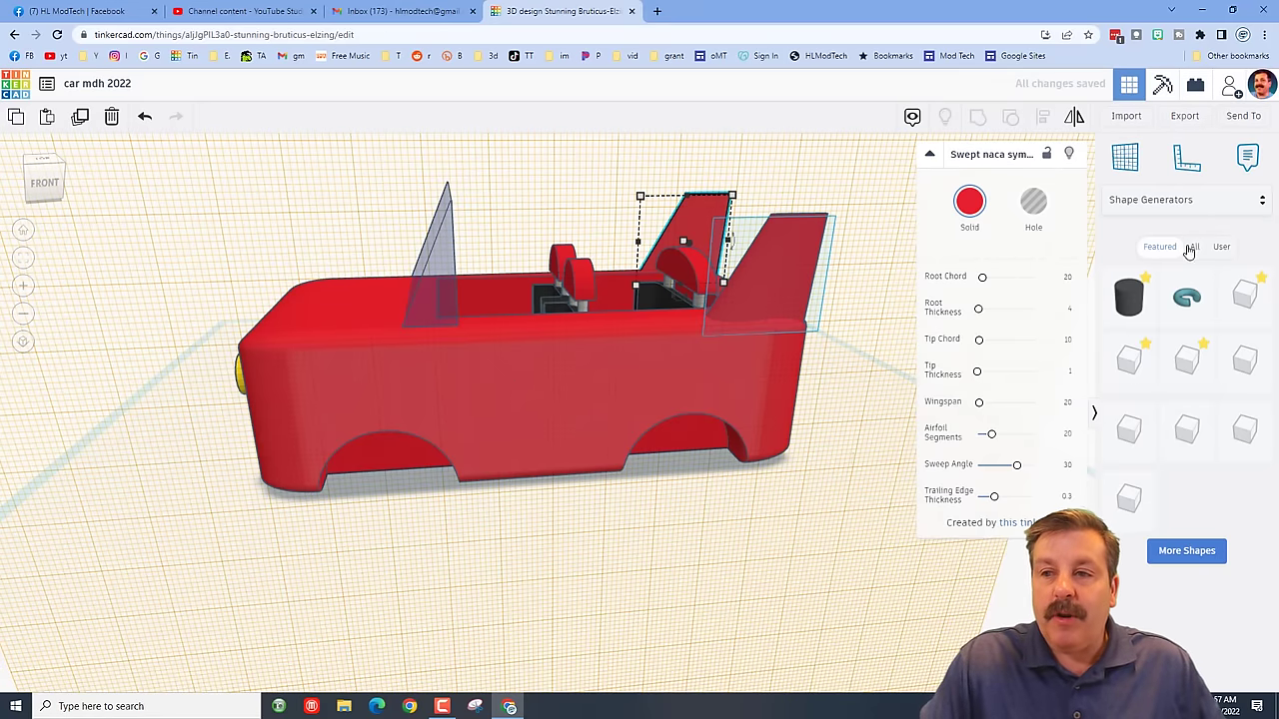
left_click(1161, 203)
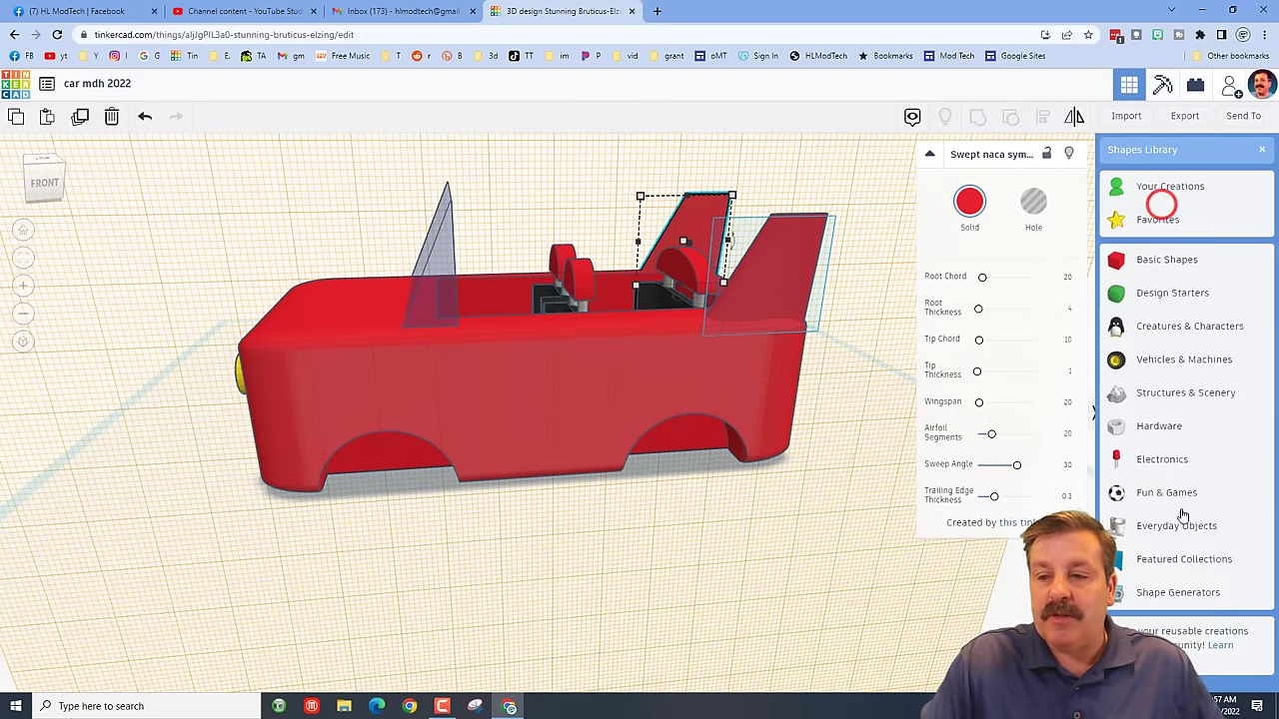
left_click(1167, 597)
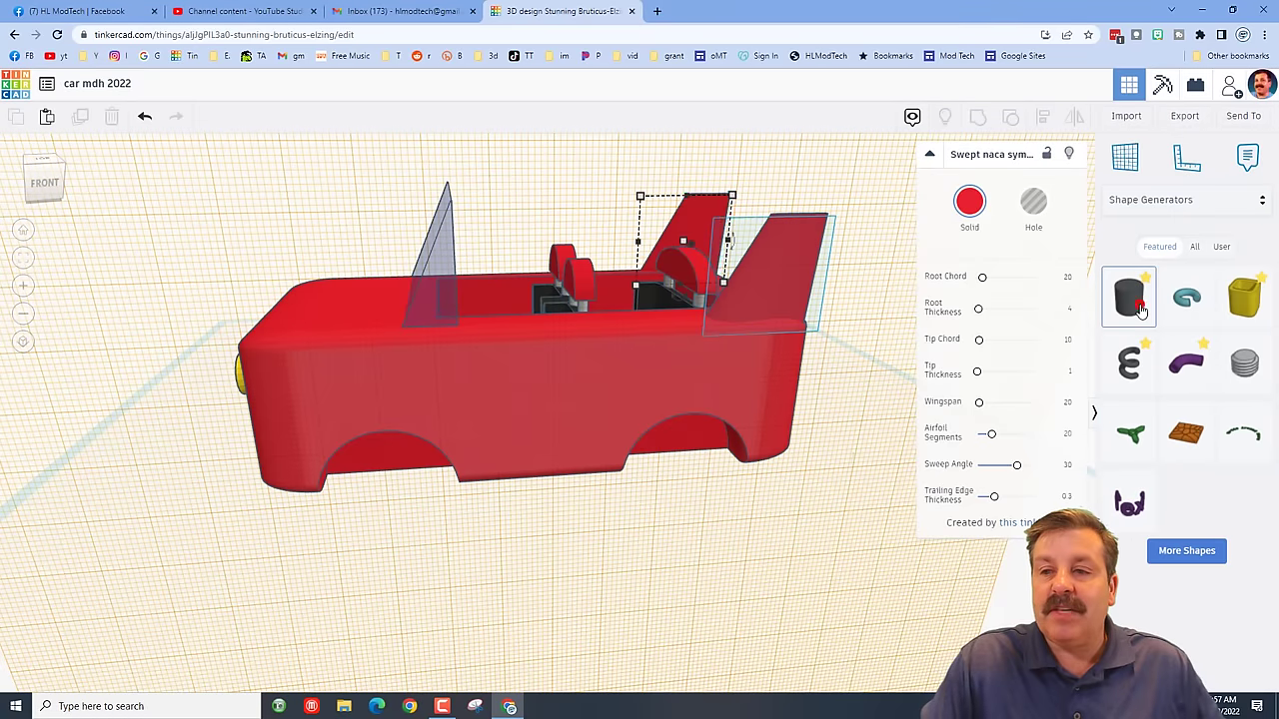
left_click_drag(1129, 296, 552, 419)
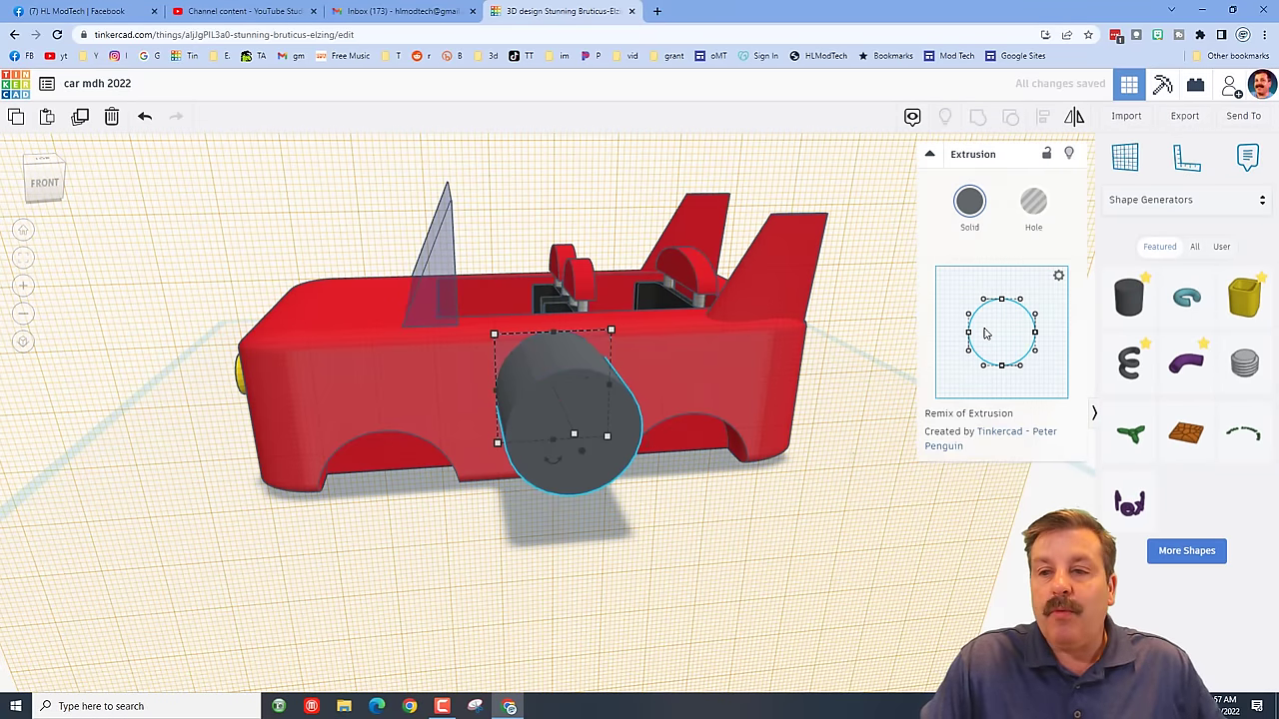
Reshape the extrusion's circular profile into a wide, flat wing section with a tapered front and fuller rear
left_click_drag(970, 334, 950, 334)
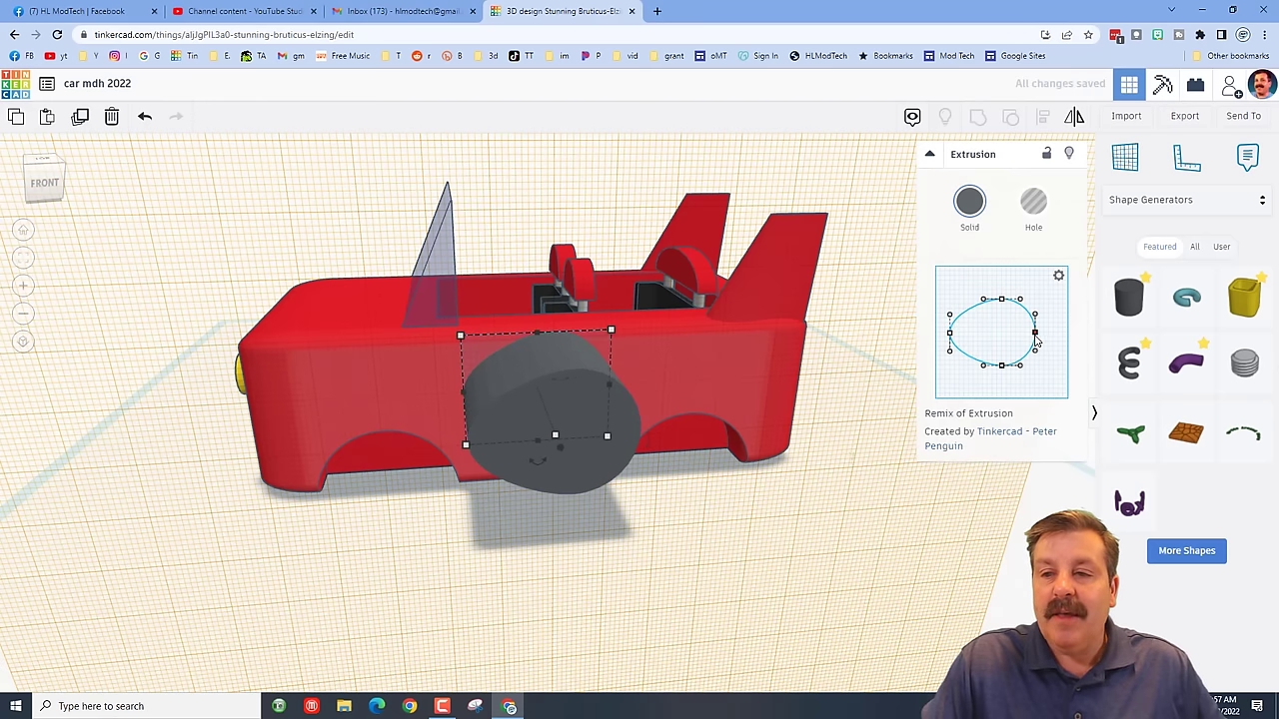
left_click_drag(1037, 341, 1059, 340)
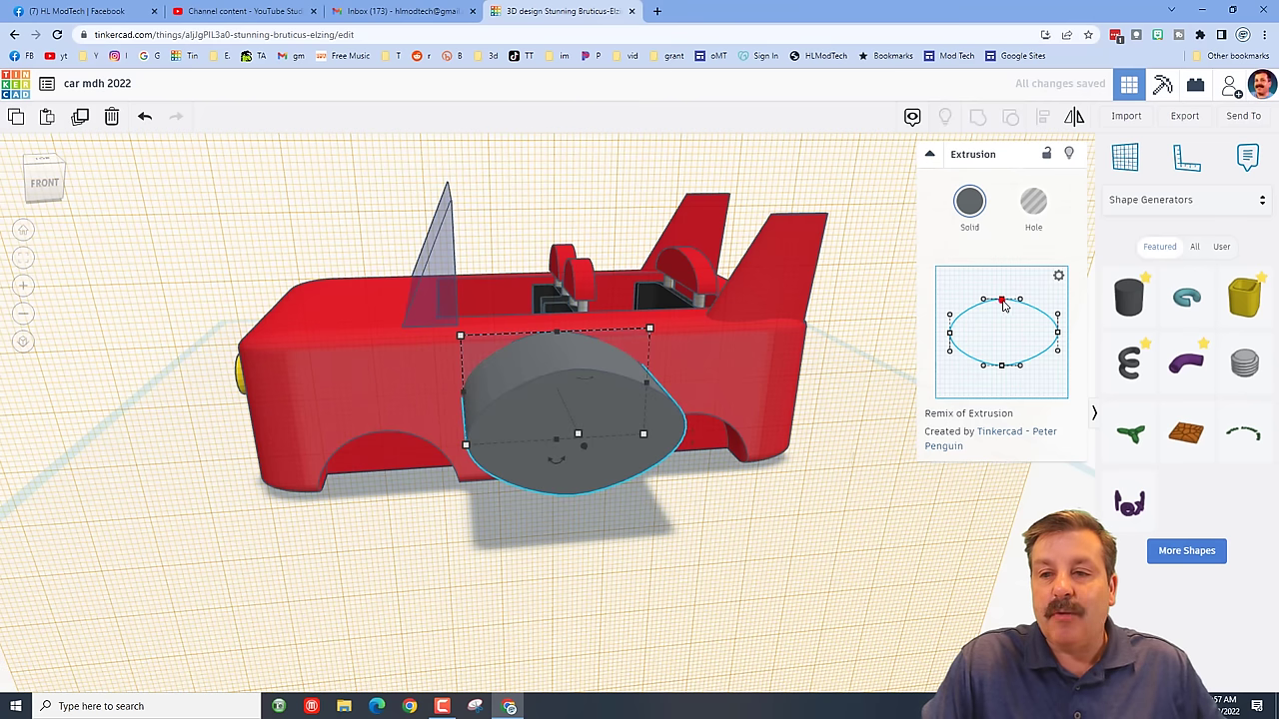
left_click_drag(1004, 304, 1032, 320)
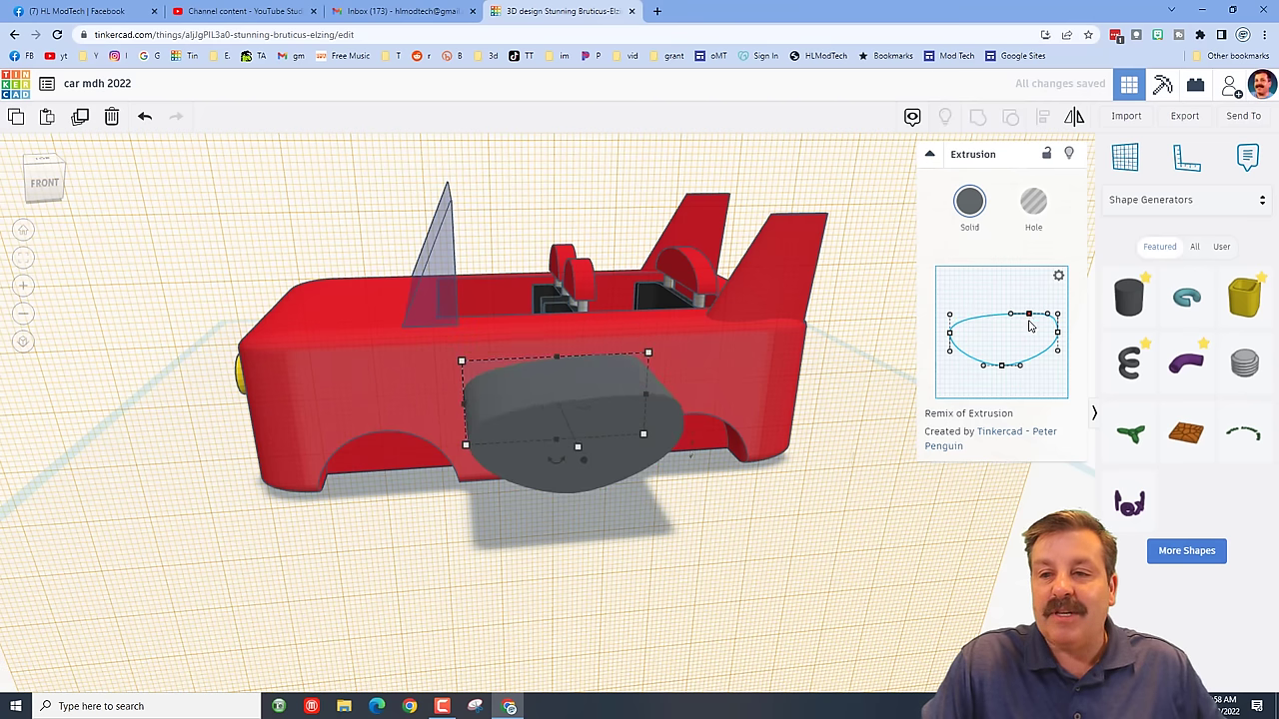
left_click_drag(1005, 367, 1028, 353)
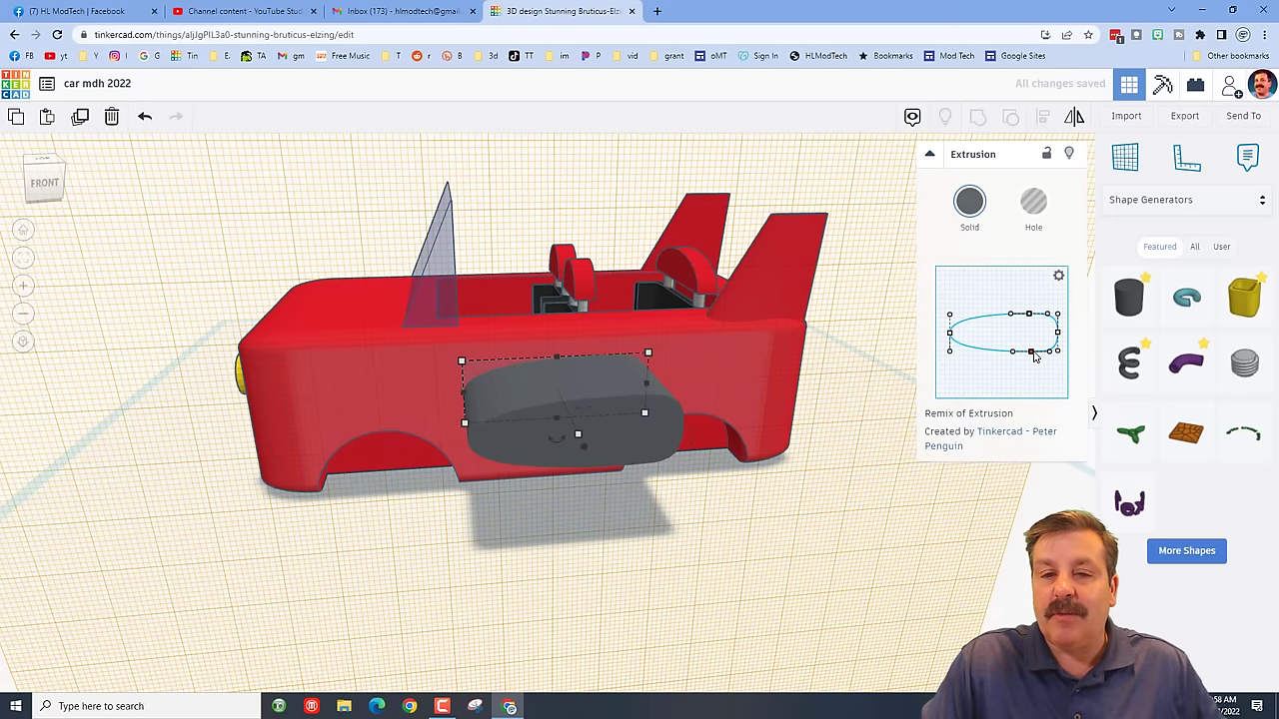
Raise the wing-shaped extrusion above the car body and move it rearward to the tops of the fins
right_click_drag(699, 399, 671, 419)
left_click(669, 420)
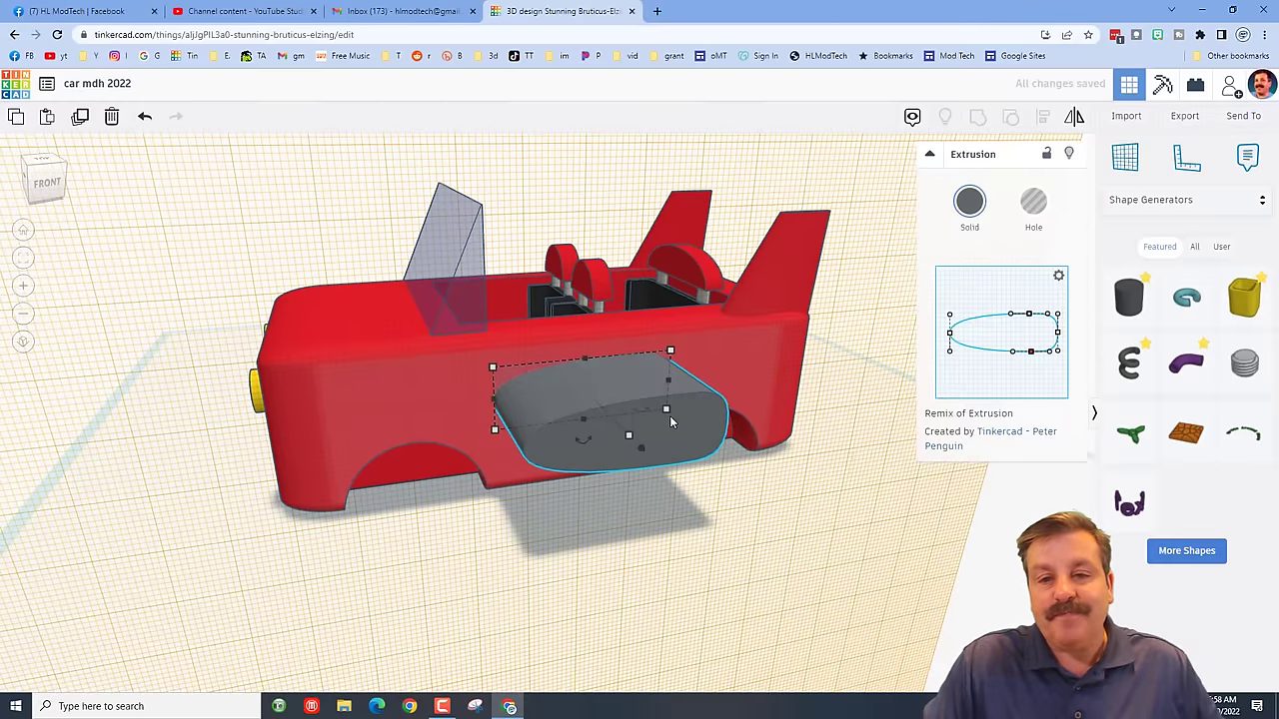
key("ctrl+Up")
key("ctrl+Up")
key("ctrl+Up")
key("ctrl+Up")
key("ctrl+Up")
key("ctrl+Up")
key("ctrl+Up")
key("ctrl+Up")
key("ctrl+Up")
key("ctrl+Up")
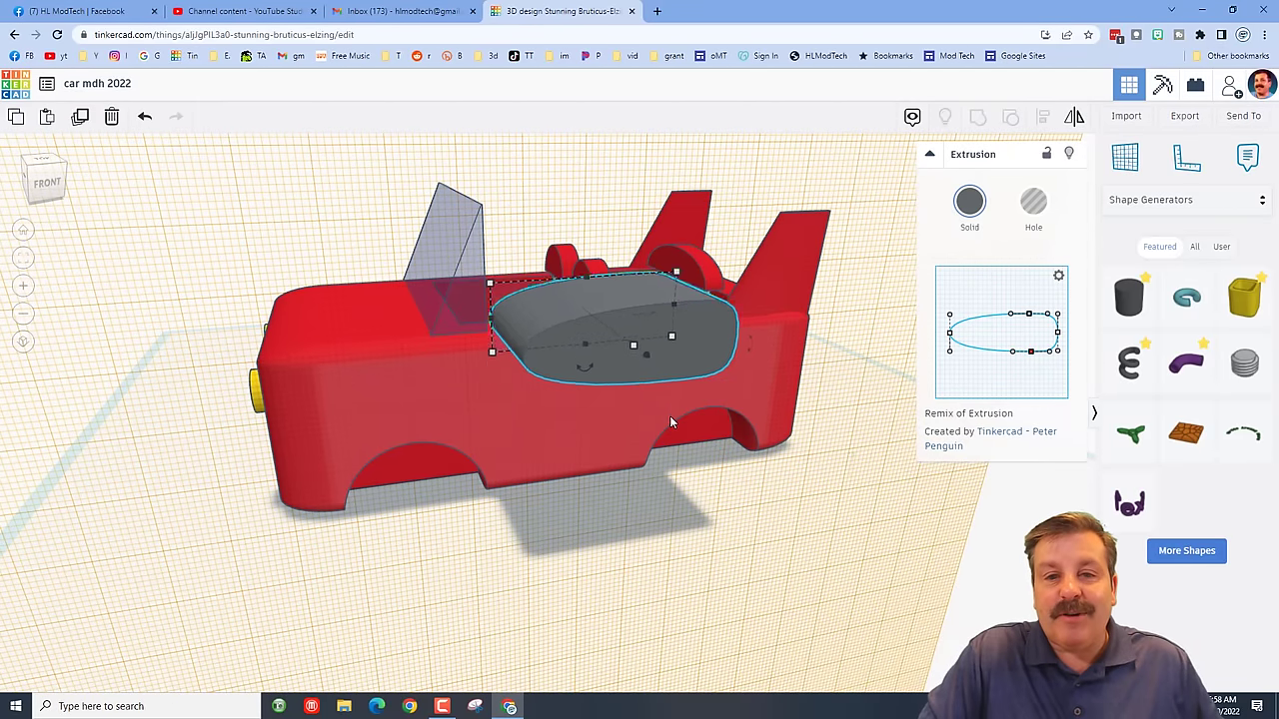
key("Right")
key("Right")
key("Right")
key("Right")
key("Right")
key("Right")
key("Right")
key("Right")
key("Right")
key("Right")
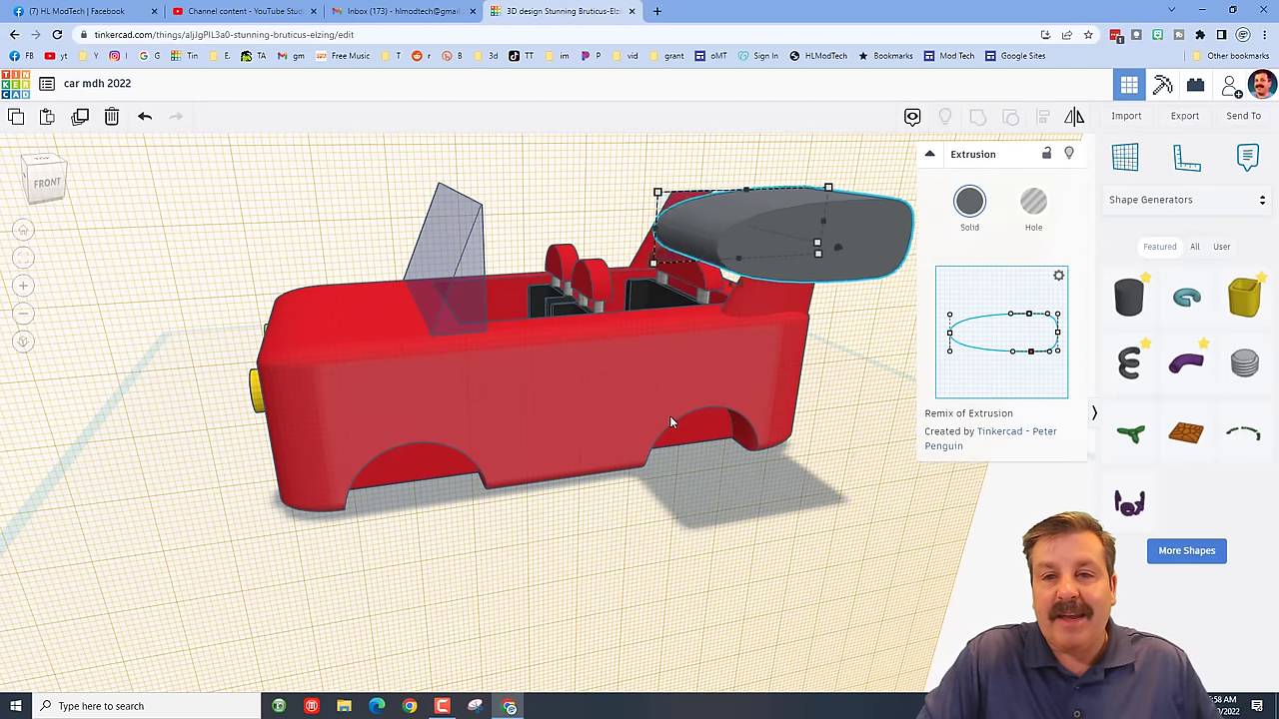
Move the extrusion inward so it spans both rear fins, and make it thinner
right_click_drag(45, 394, 310, 425)
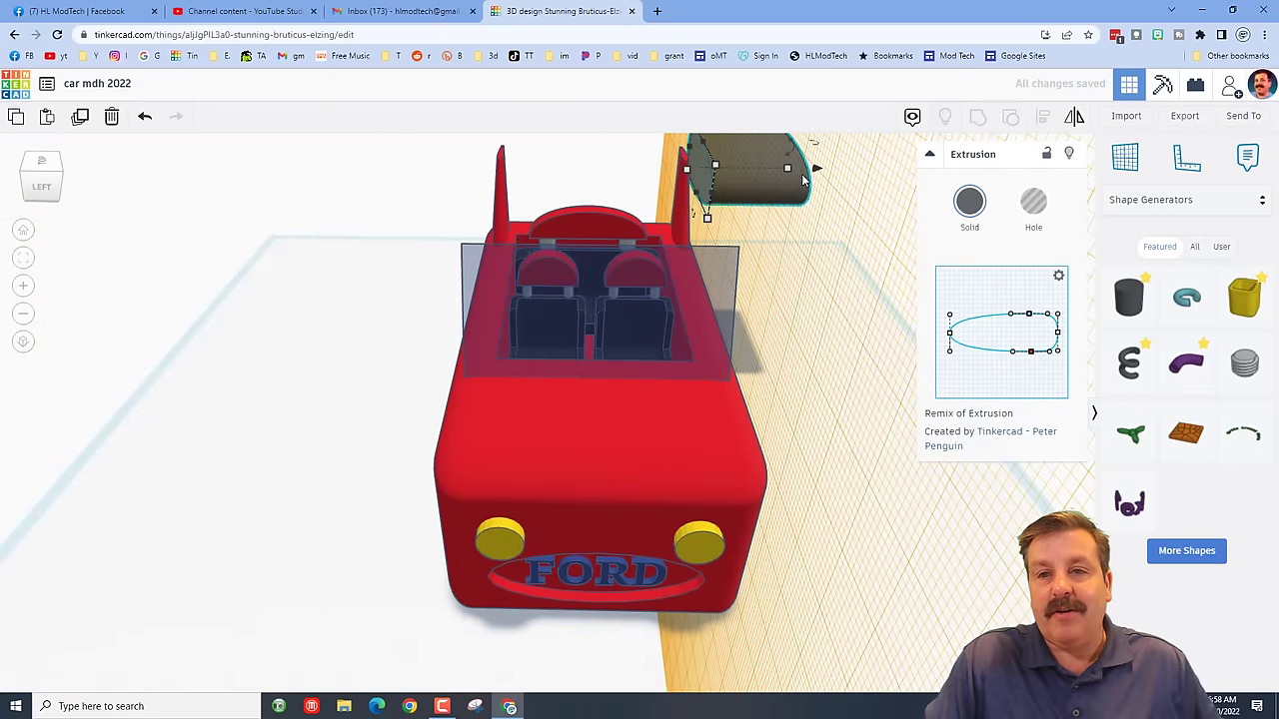
right_click_drag(757, 240, 856, 204)
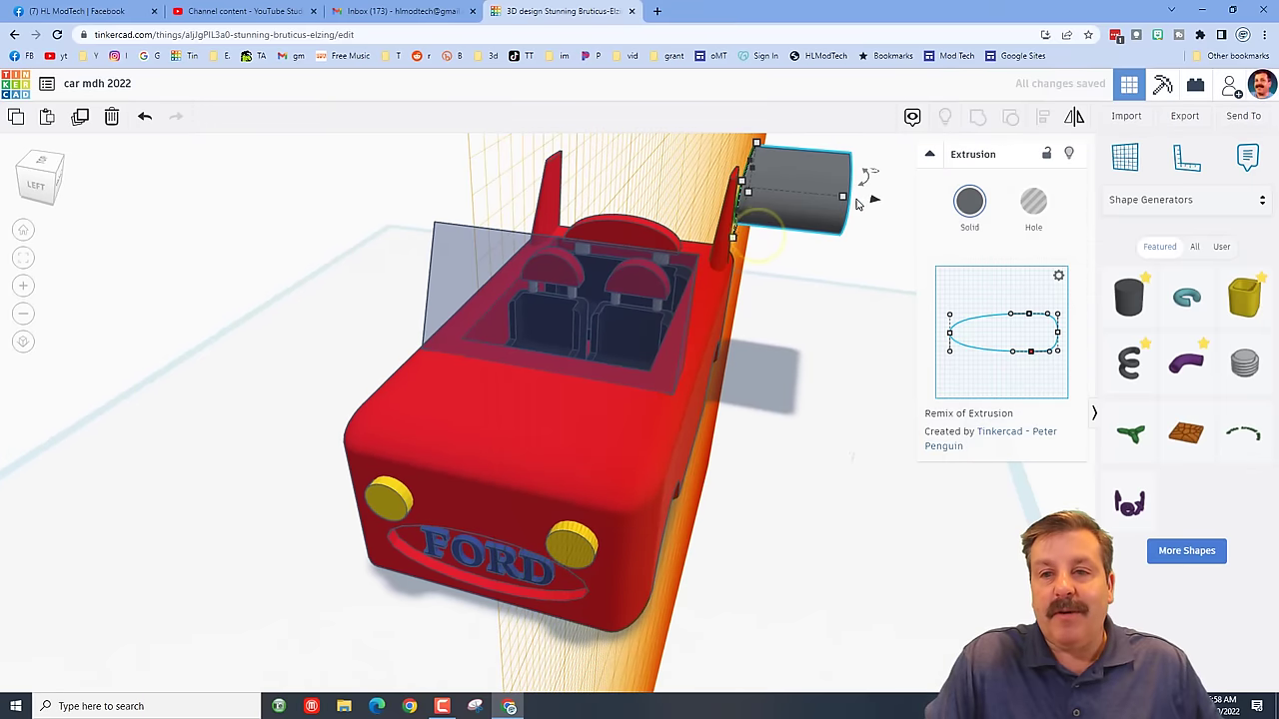
left_click_drag(876, 202, 765, 191)
mouse_move(765, 191)
right_mouse_down()
mouse_move(571, 207)
mouse_move(759, 193)
right_mouse_up()
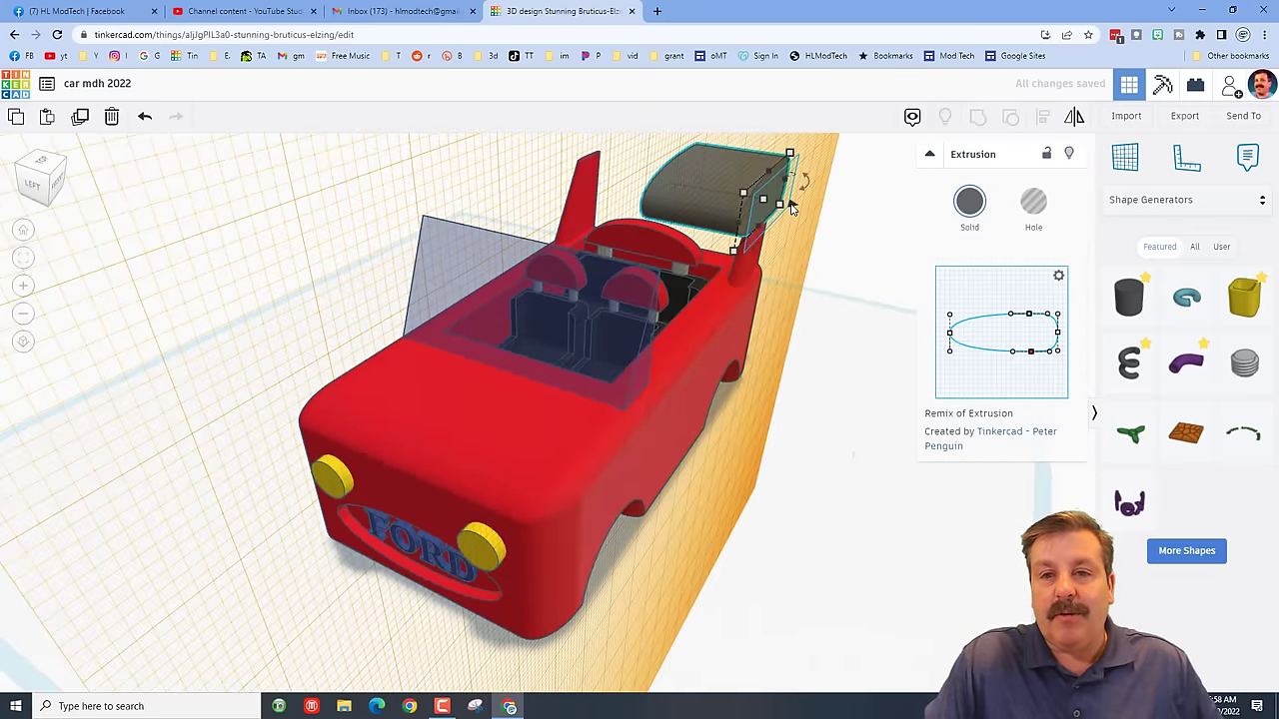
left_click_drag(792, 206, 744, 236)
left_click(741, 190)
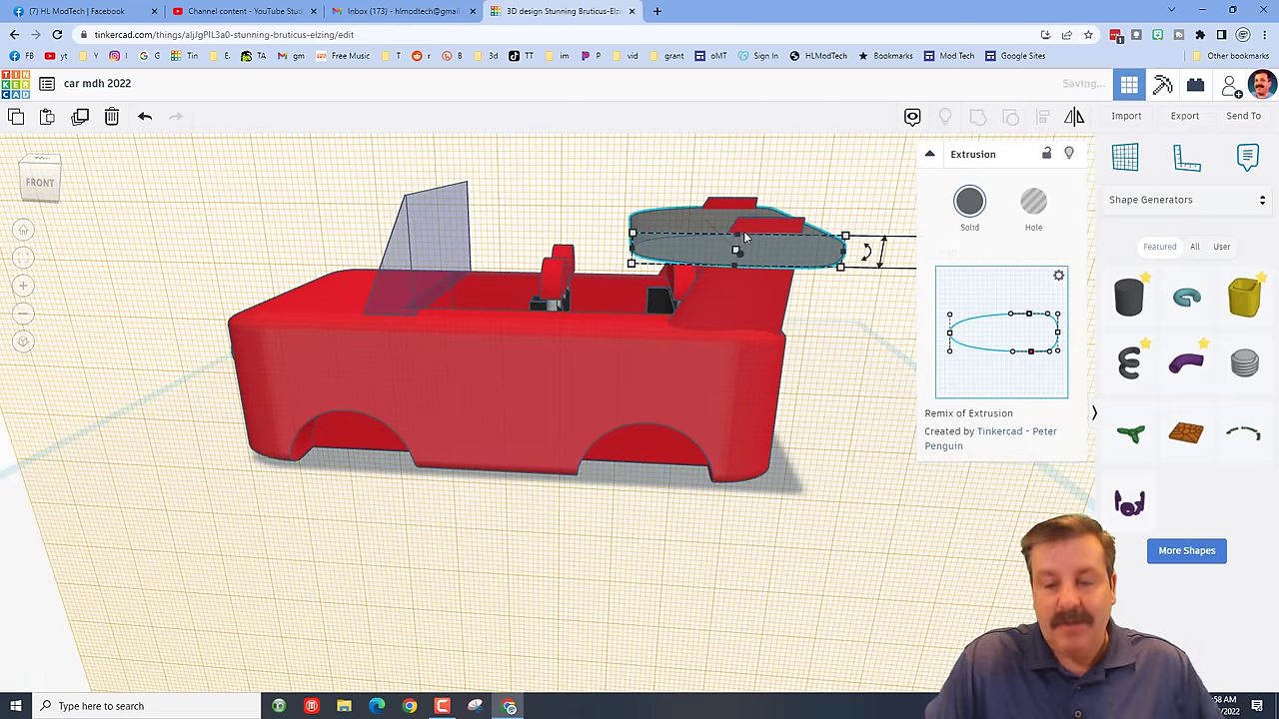
Shift the spoiler toward the rear and shorten it at its front and back ends to suit the fins
key("Right")
key("Right")
key("Right")
key("Right")
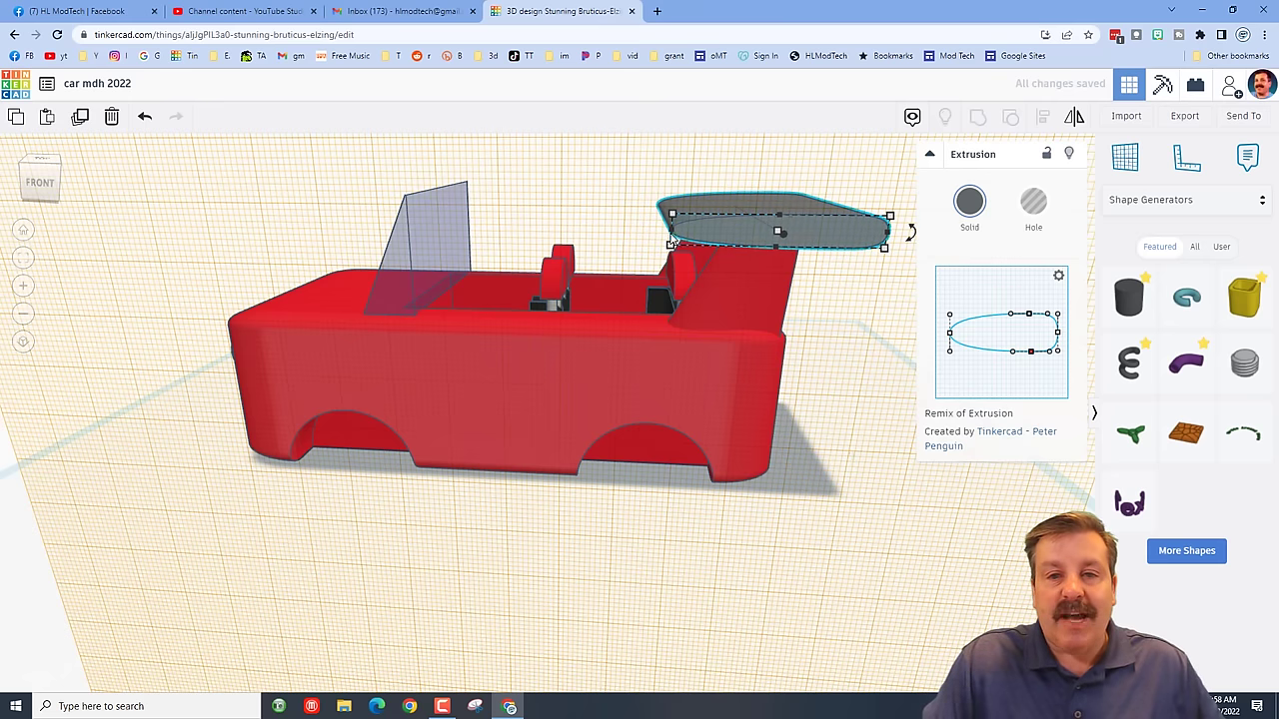
left_click_drag(672, 242, 700, 236)
left_click(893, 227)
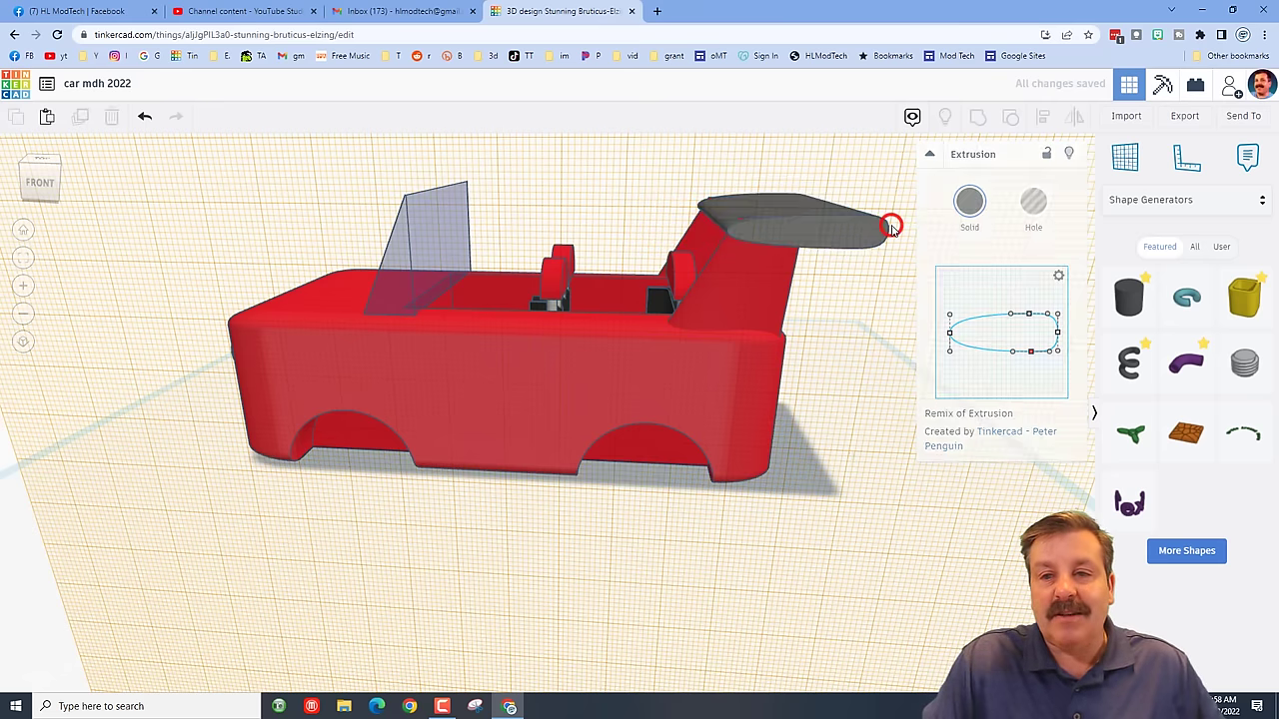
left_click(891, 225)
left_click_drag(888, 238, 866, 243)
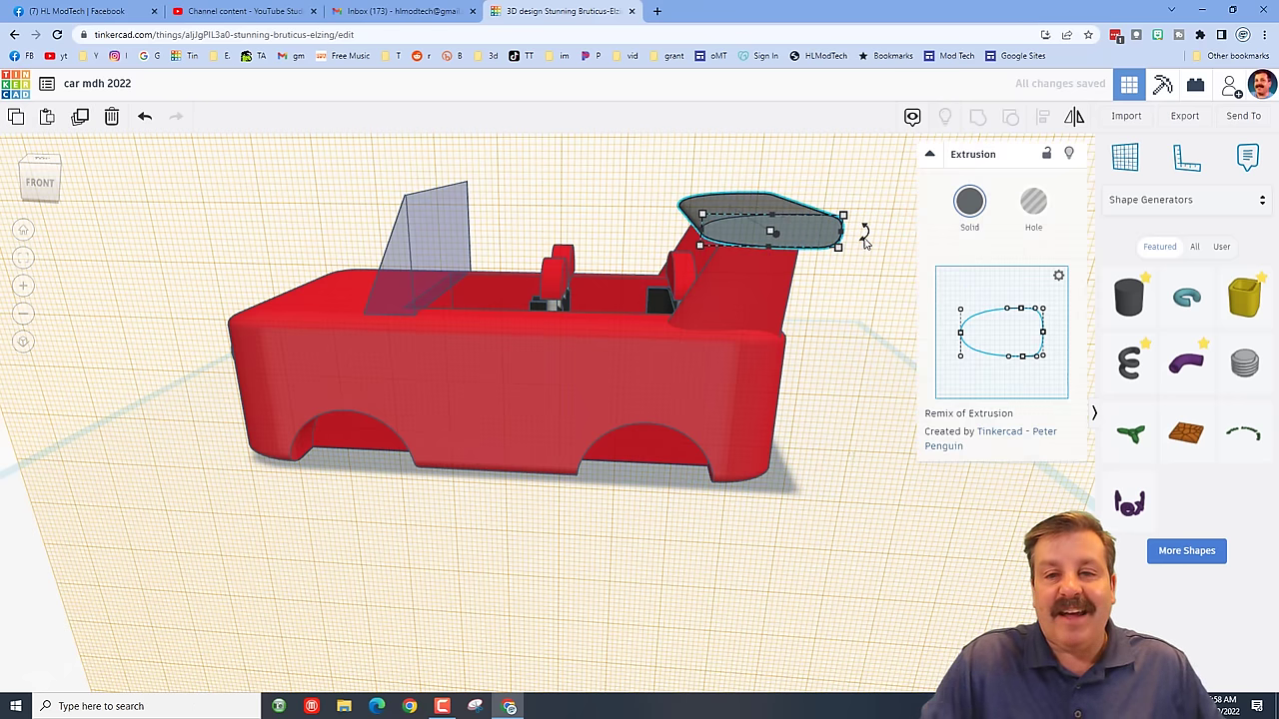
Change the spoiler's solid colour to blue
right_click_drag(676, 366, 830, 346)
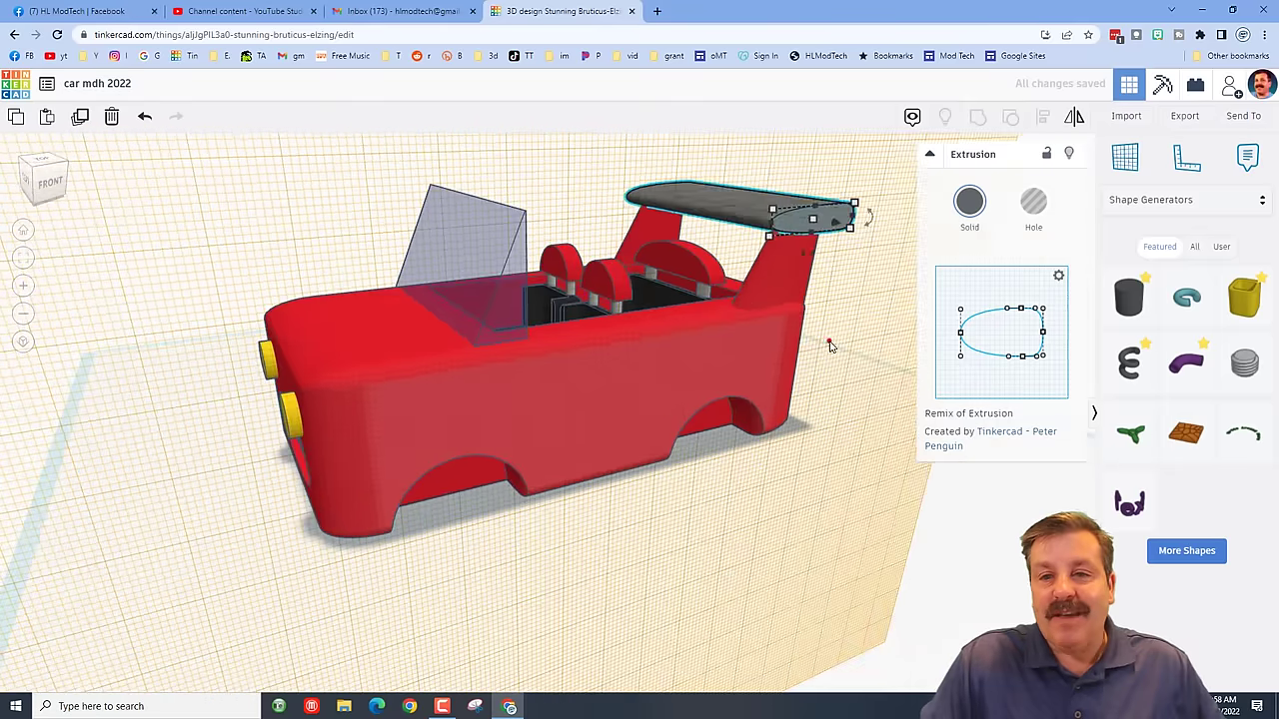
left_click(829, 342)
left_click(796, 225)
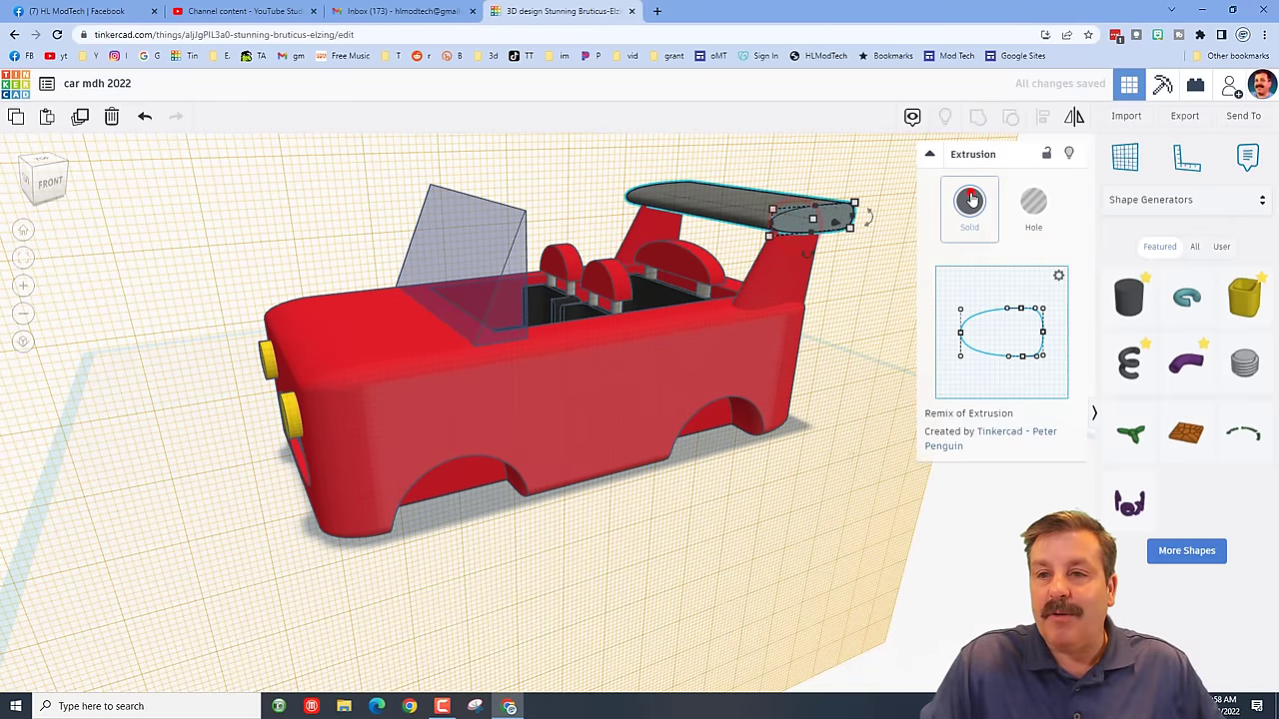
left_click(969, 200)
left_click(1099, 326)
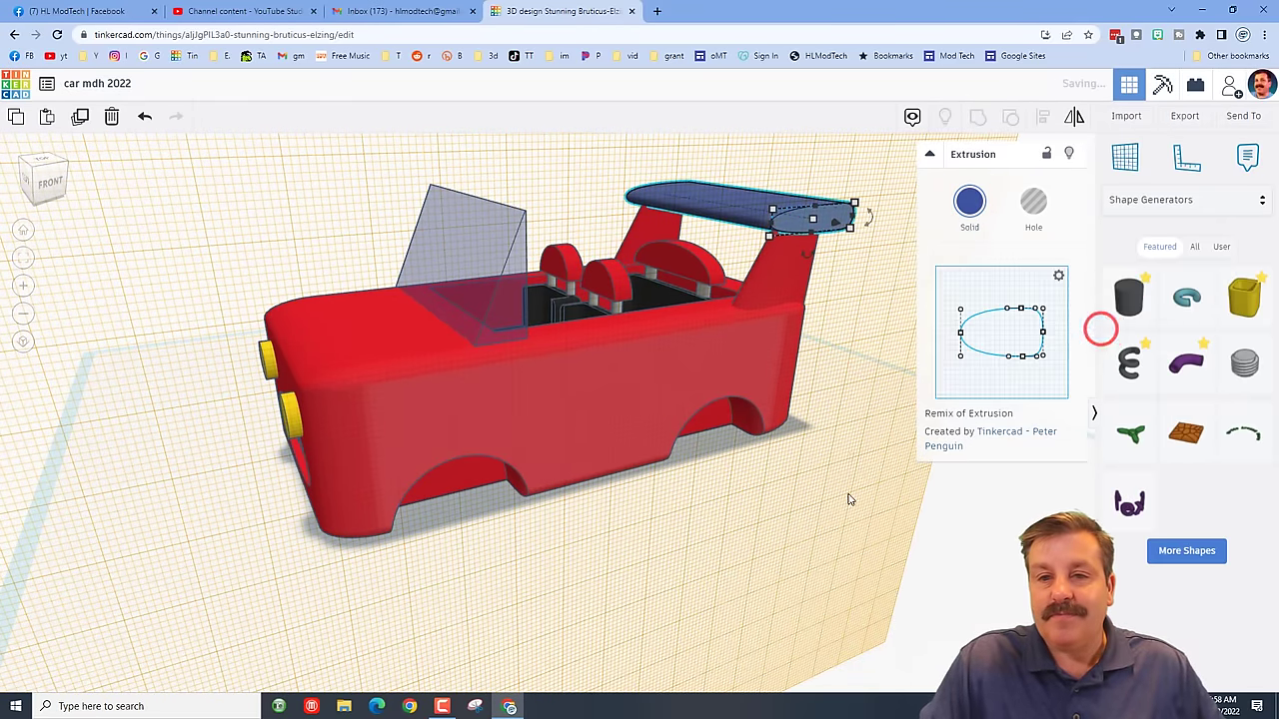
left_click(845, 491)
Bend the upper curve of the spoiler's profile so it dips toward the front and rises at the rear
right_click_drag(846, 490, 712, 440)
left_click(764, 235)
left_click(764, 235)
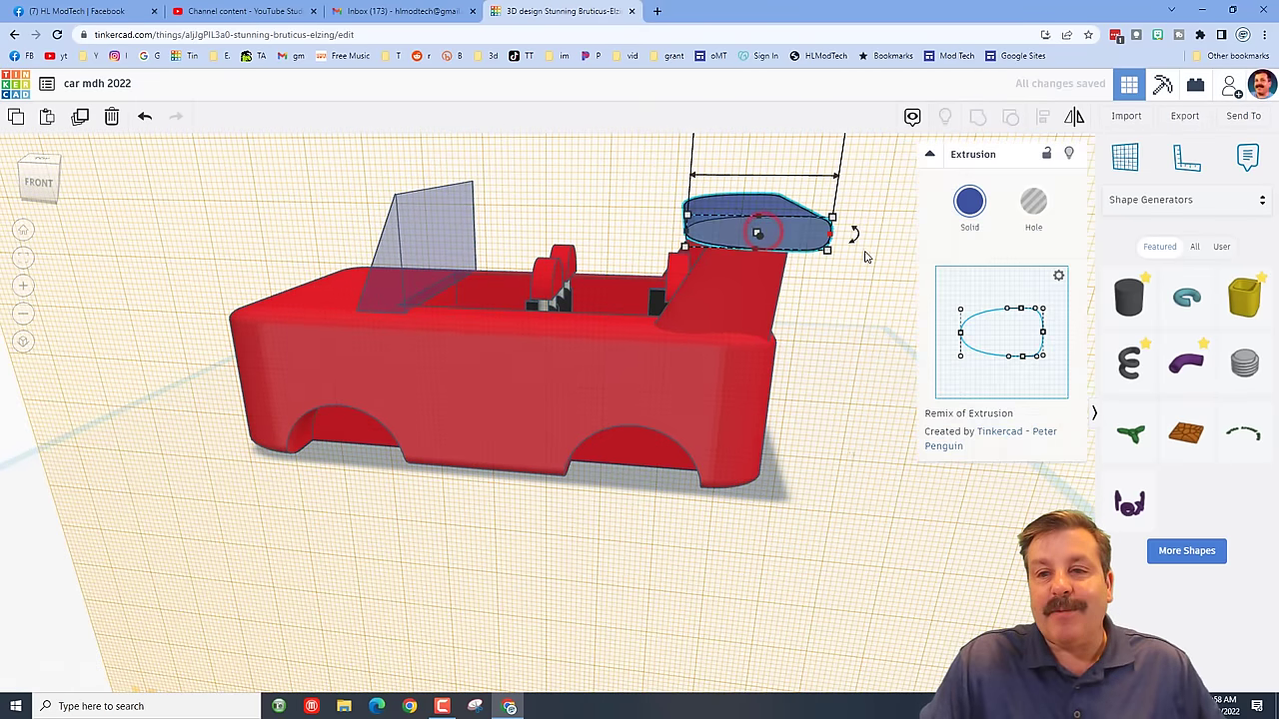
left_click_drag(1008, 310, 1010, 330)
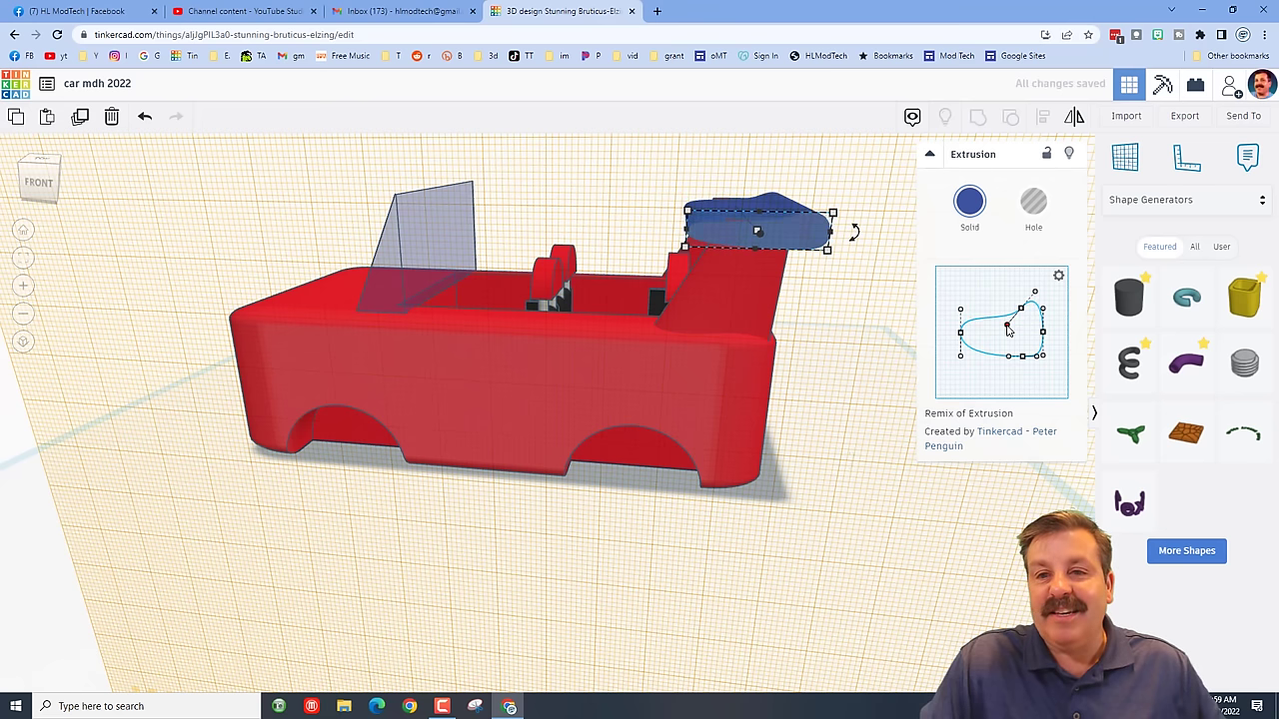
right_click(926, 373)
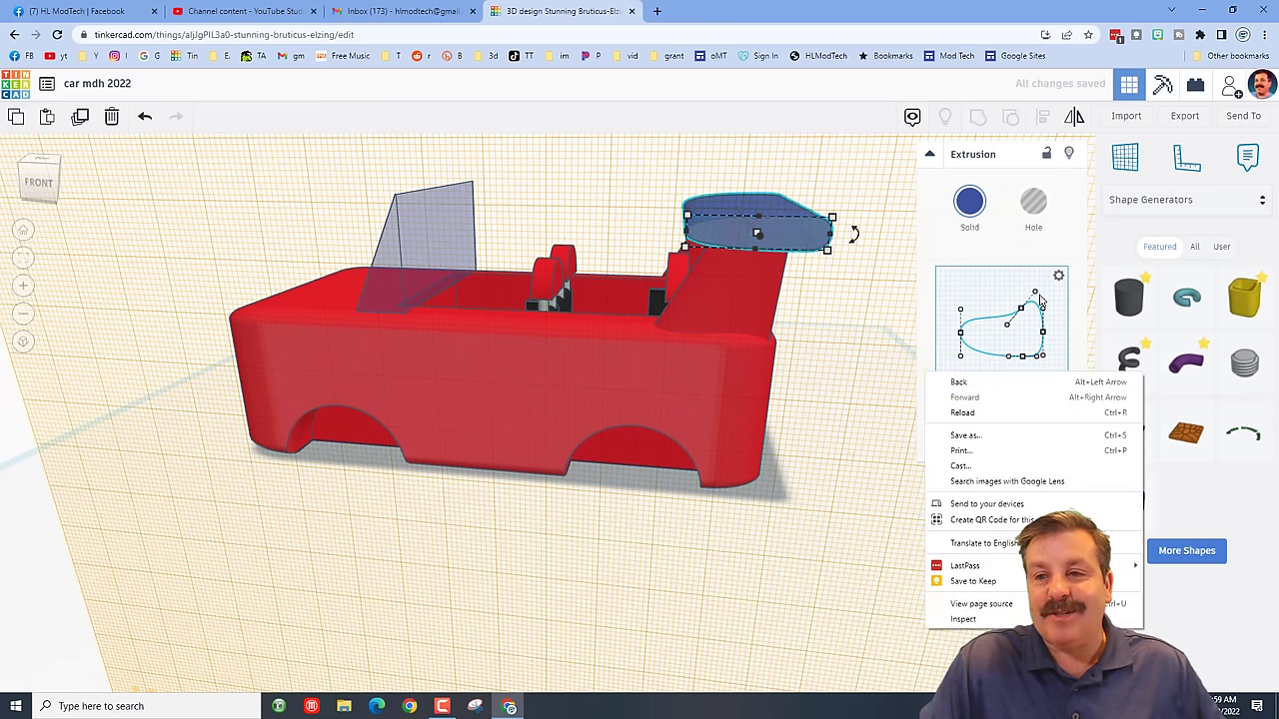
left_click(1038, 296)
left_click_drag(1043, 299, 1038, 294)
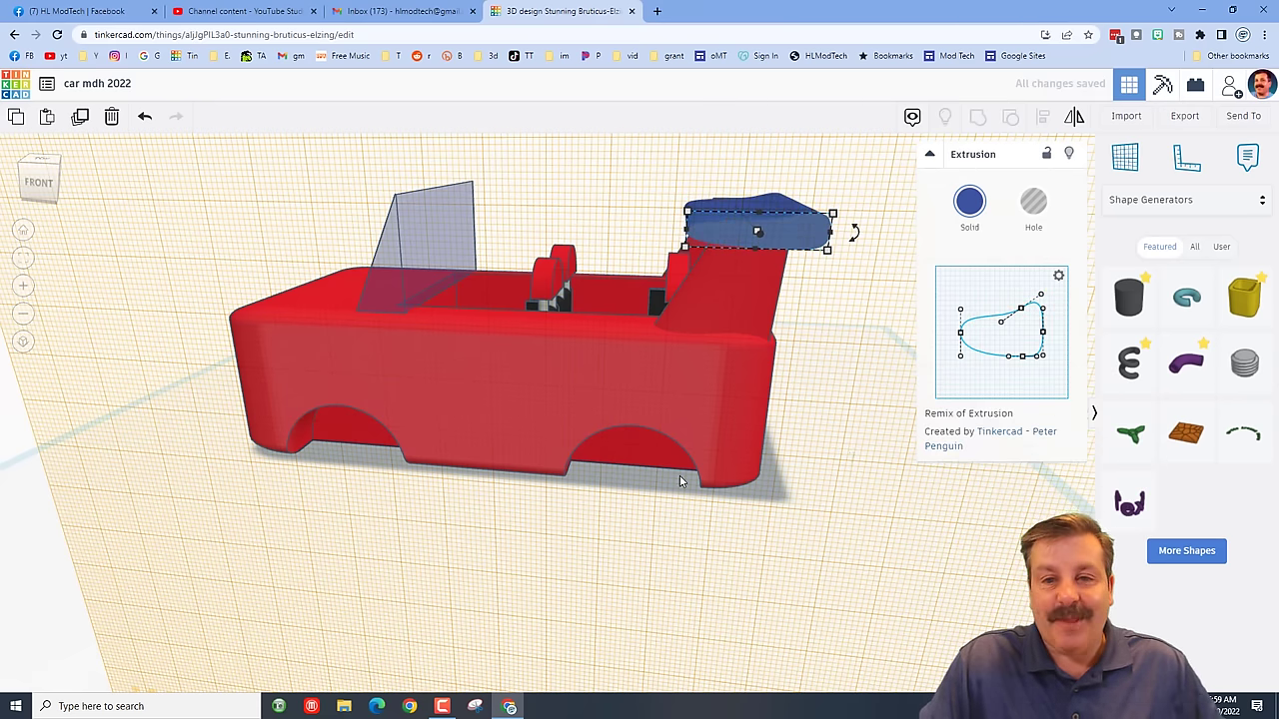
Group the blue spoiler with the red rear fins and enable Multicolor so each part keeps its own colour
left_click(713, 163)
left_click(773, 256)
left_click(970, 120)
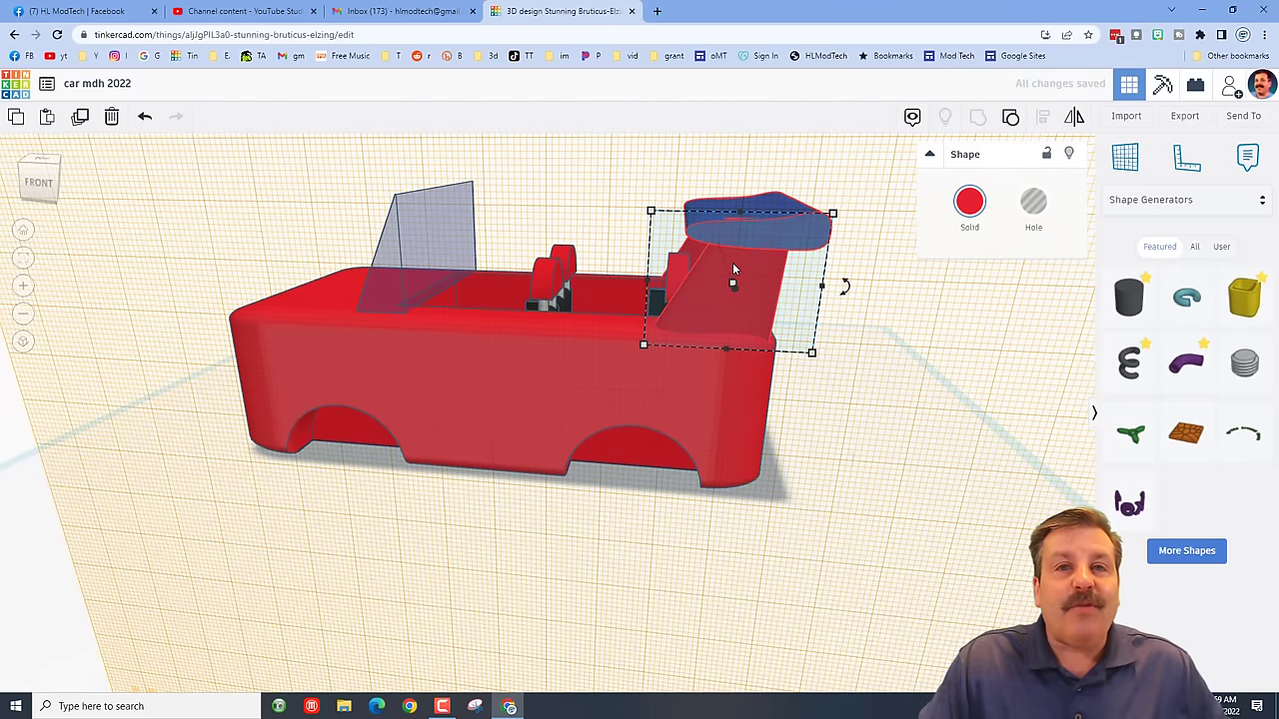
key("ctrl+g")
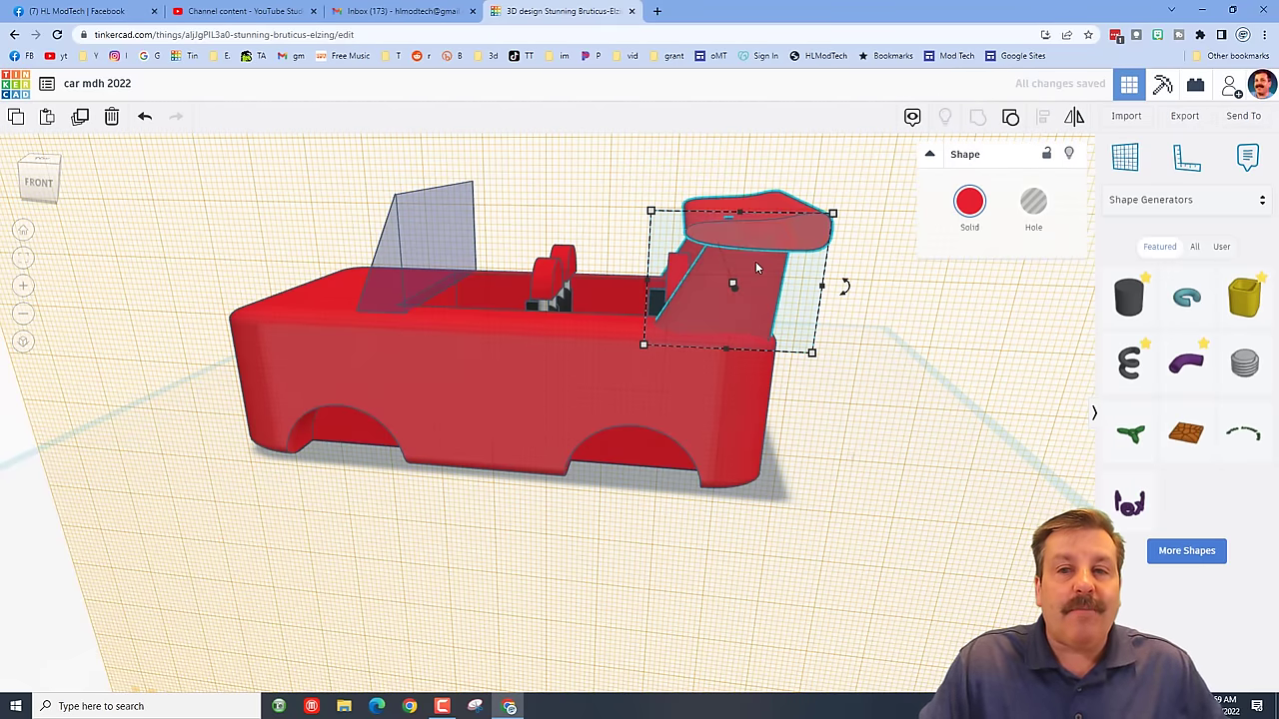
left_click(970, 204)
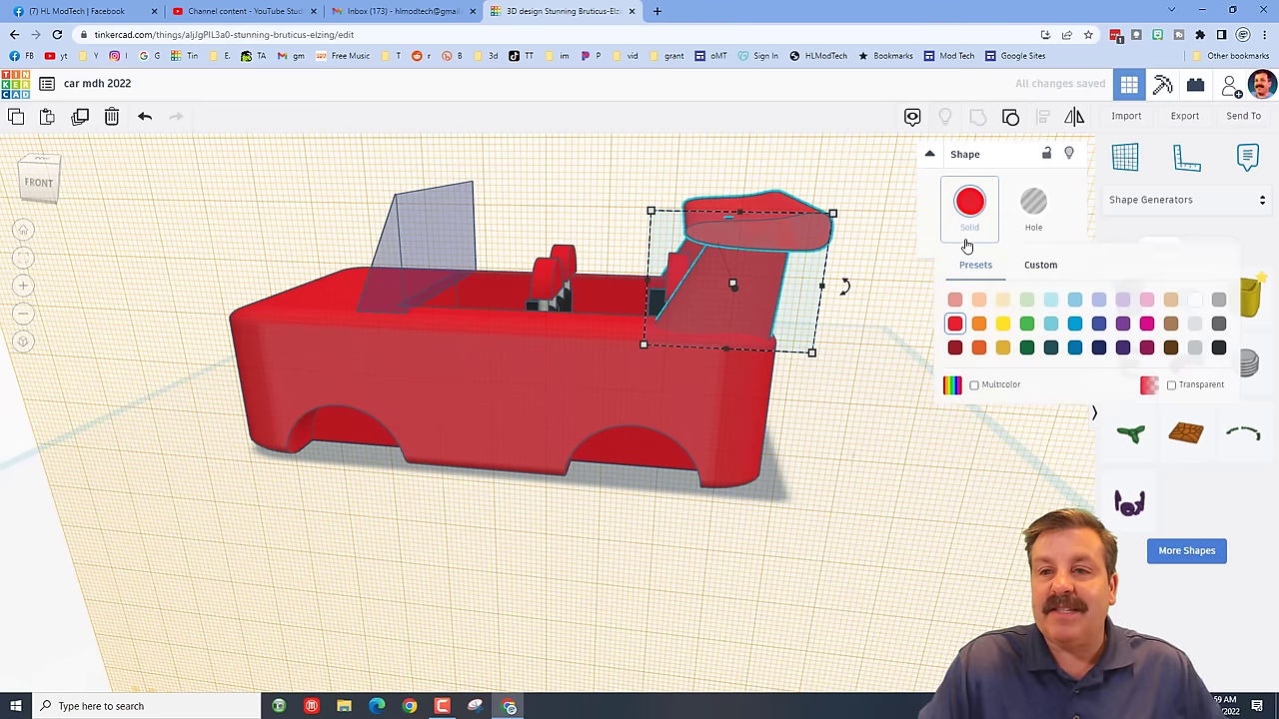
left_click(975, 388)
left_click(593, 573)
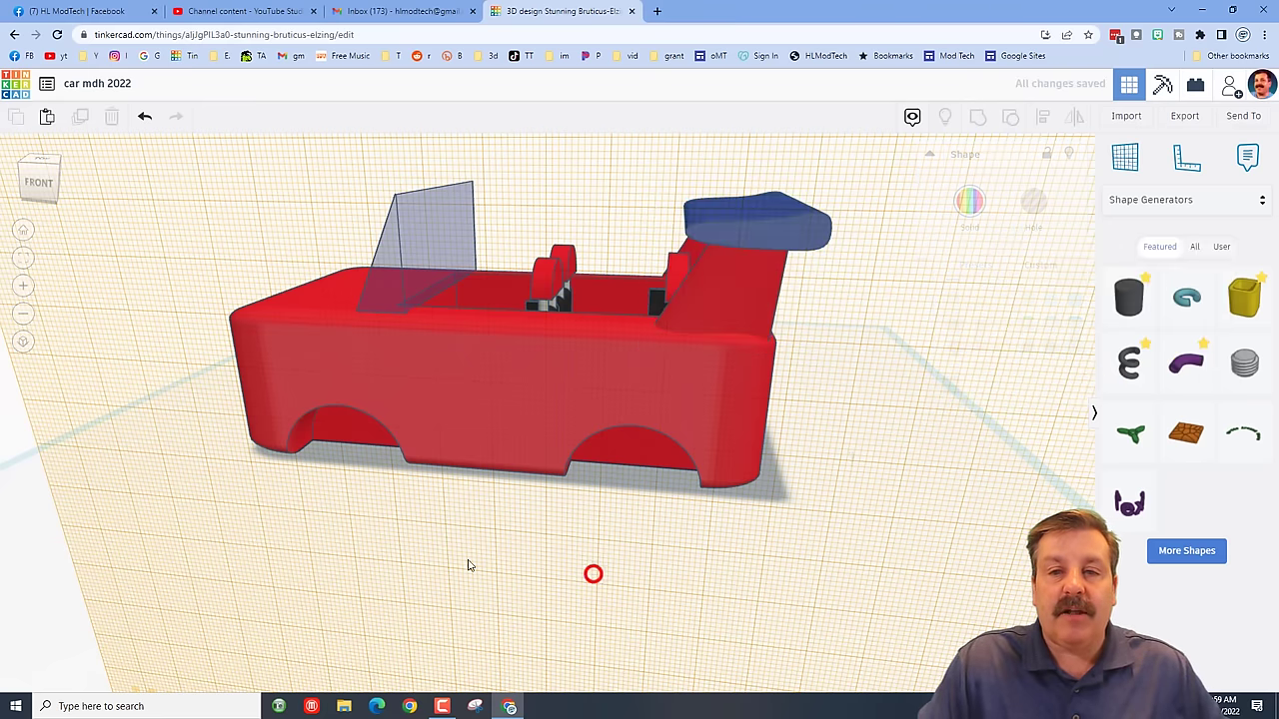
right_click_drag(455, 557, 625, 569)
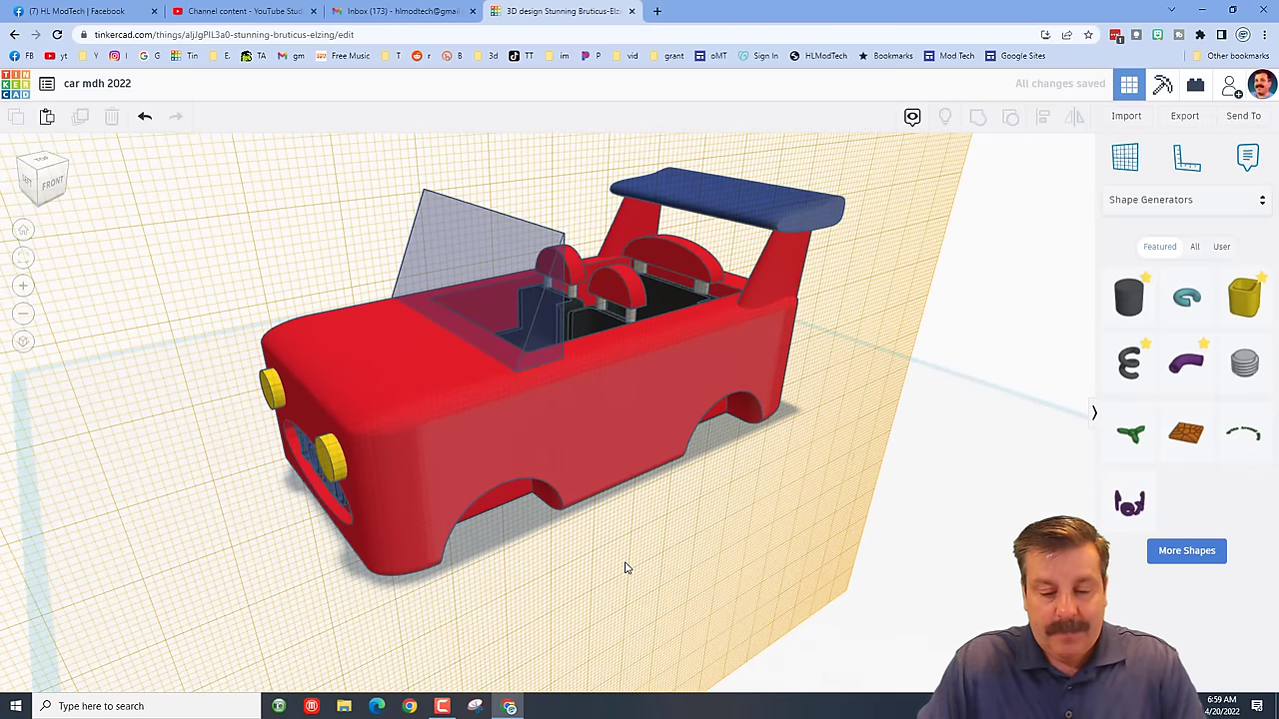
Return the workplane to the base grid, then raise all parts of the car 10 mm above it
left_click(1121, 147)
left_click(908, 537)
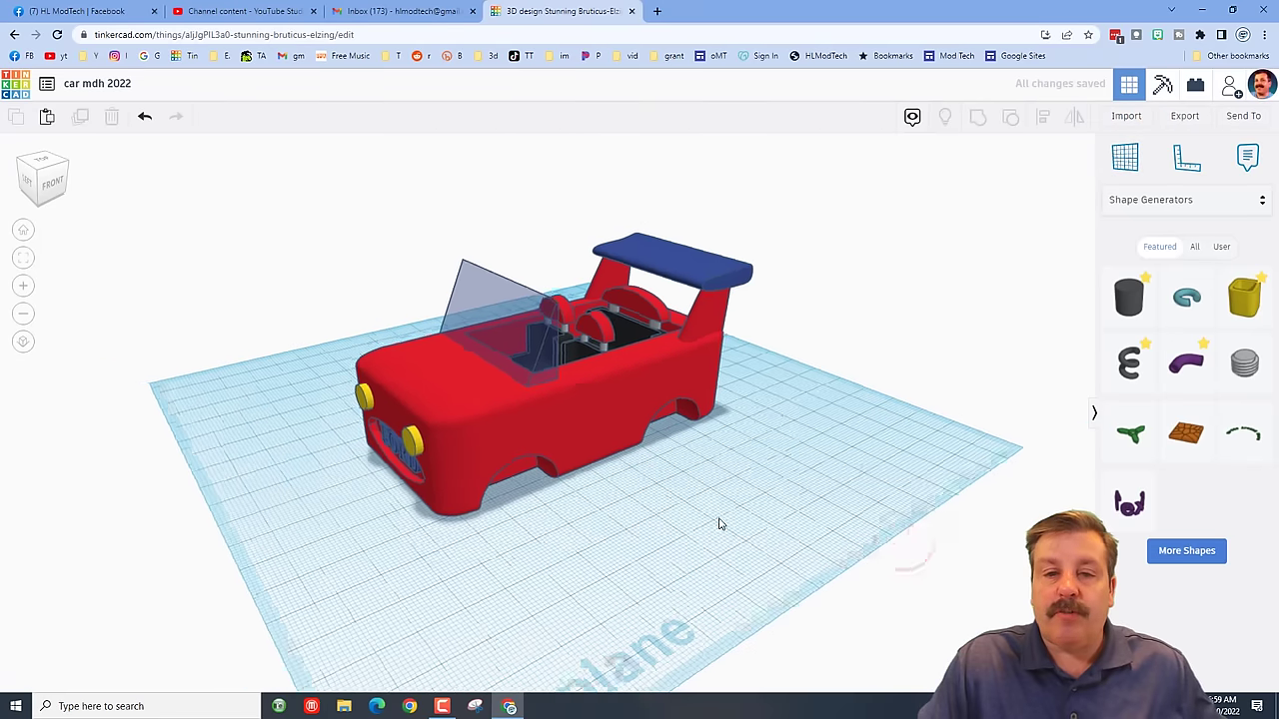
key("ctrl+a")
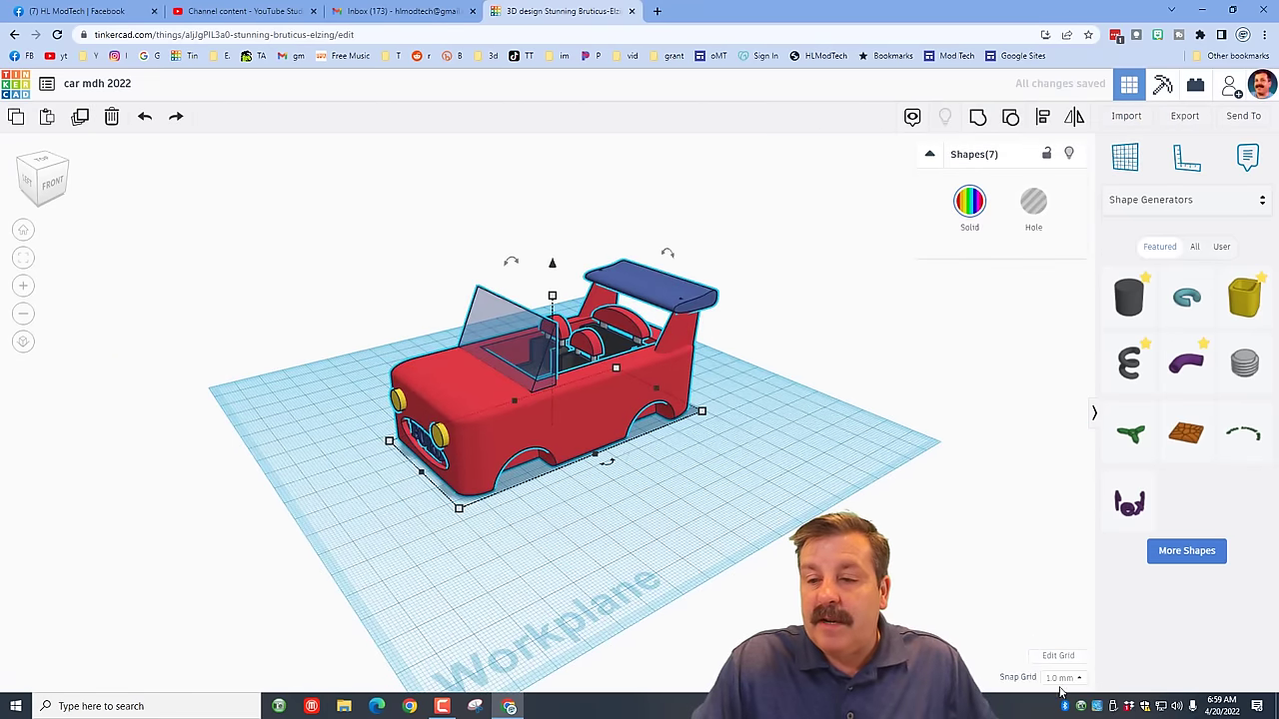
left_click_drag(552, 264, 562, 132)
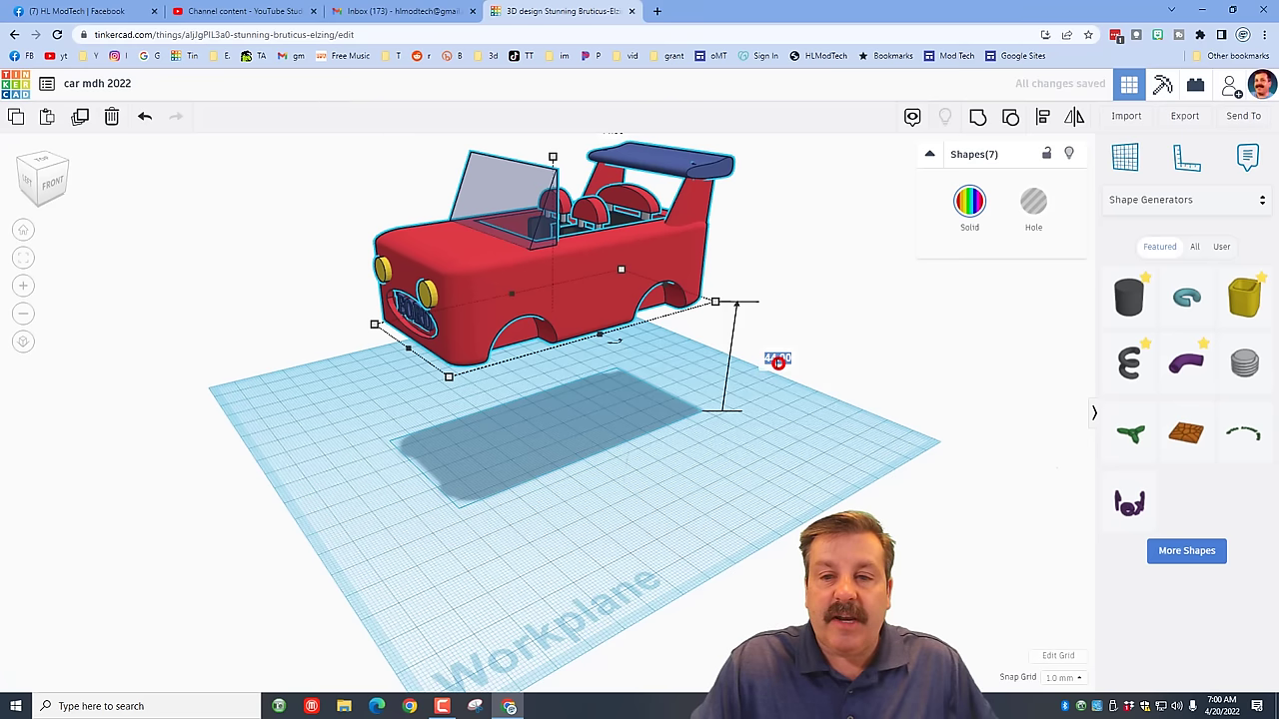
key("Return")
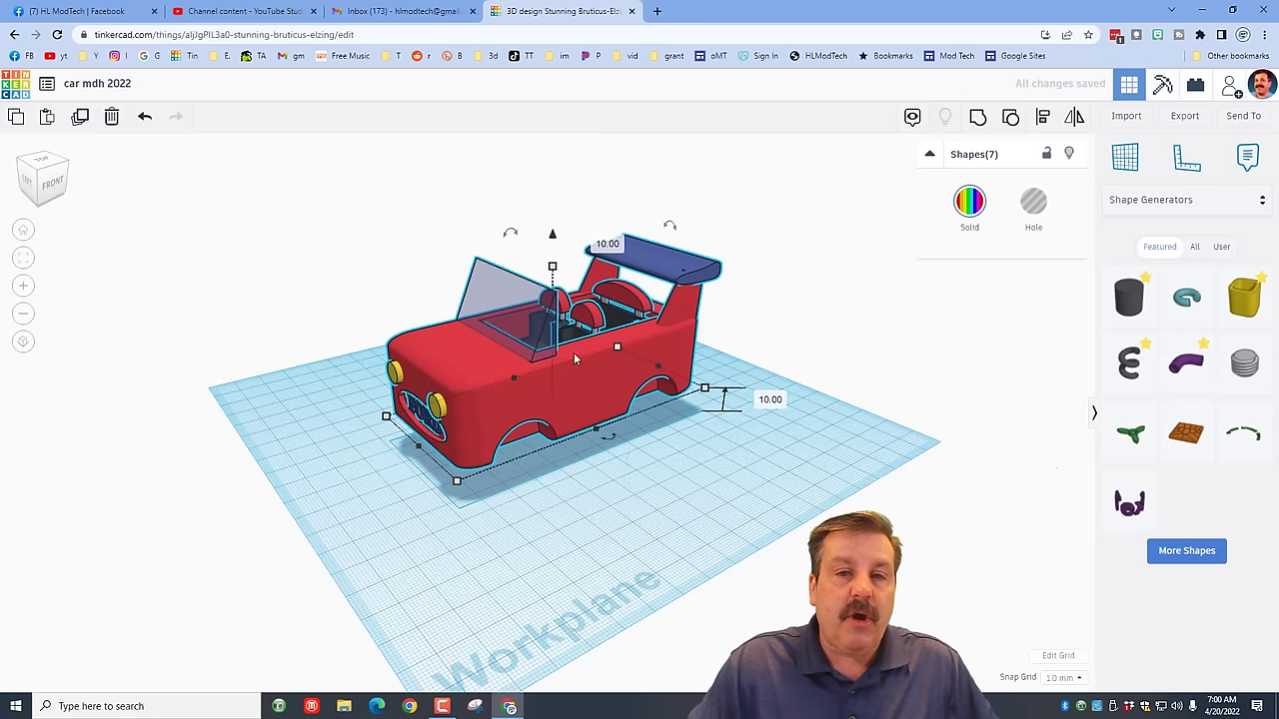
left_click(680, 463)
Set the workplane on the car's side and place a white wall tire from Vehicles & Machines at the front wheel arch
right_click_drag(669, 486, 1218, 230)
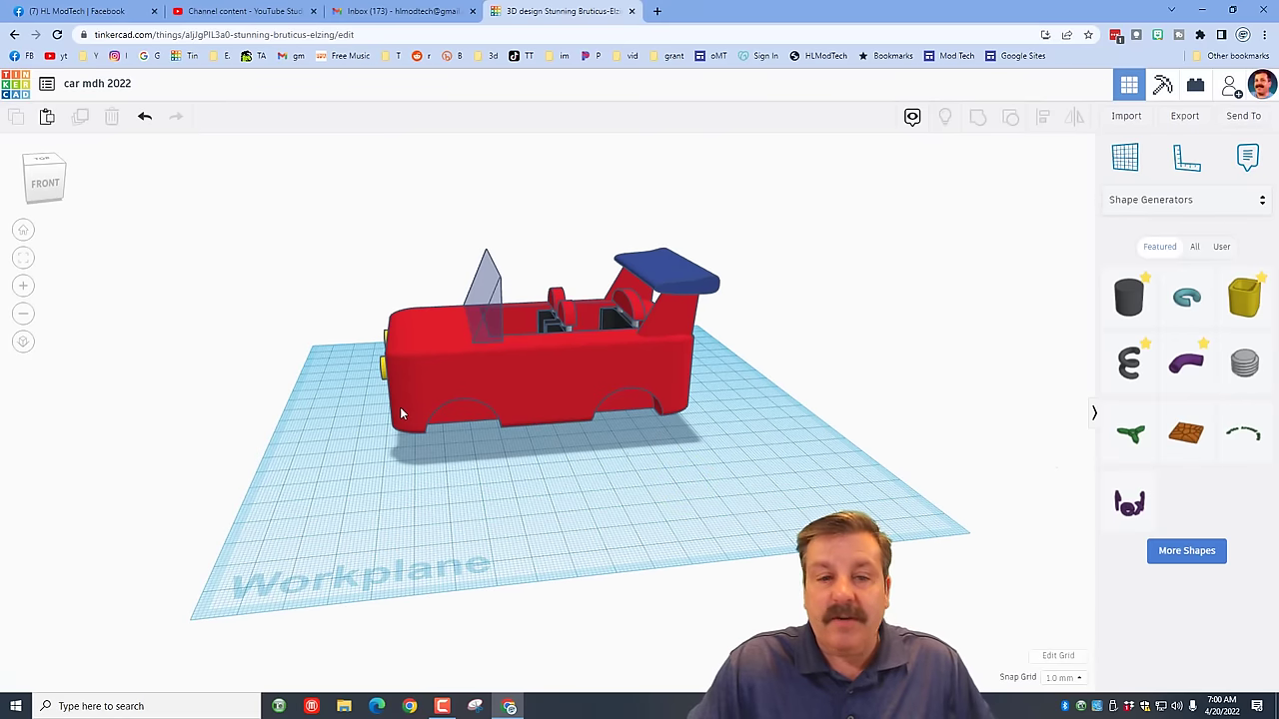
key("w")
left_click(455, 416)
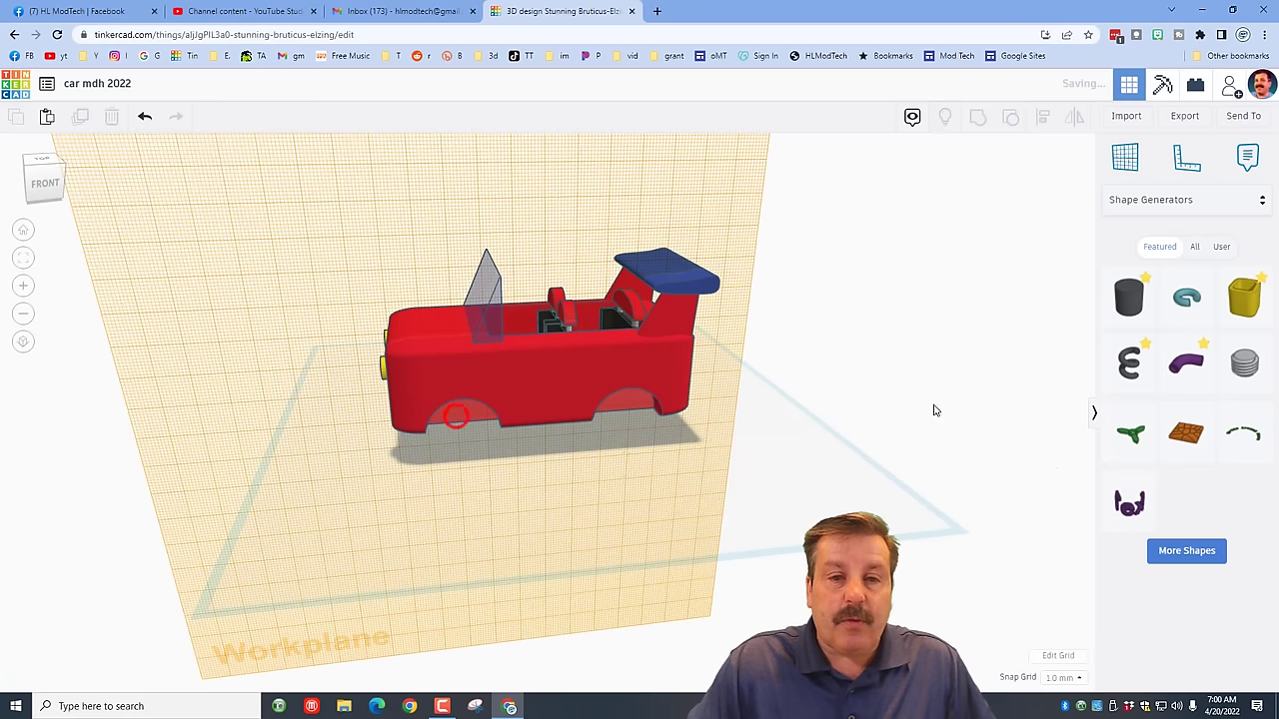
left_click(1151, 201)
left_click(1165, 360)
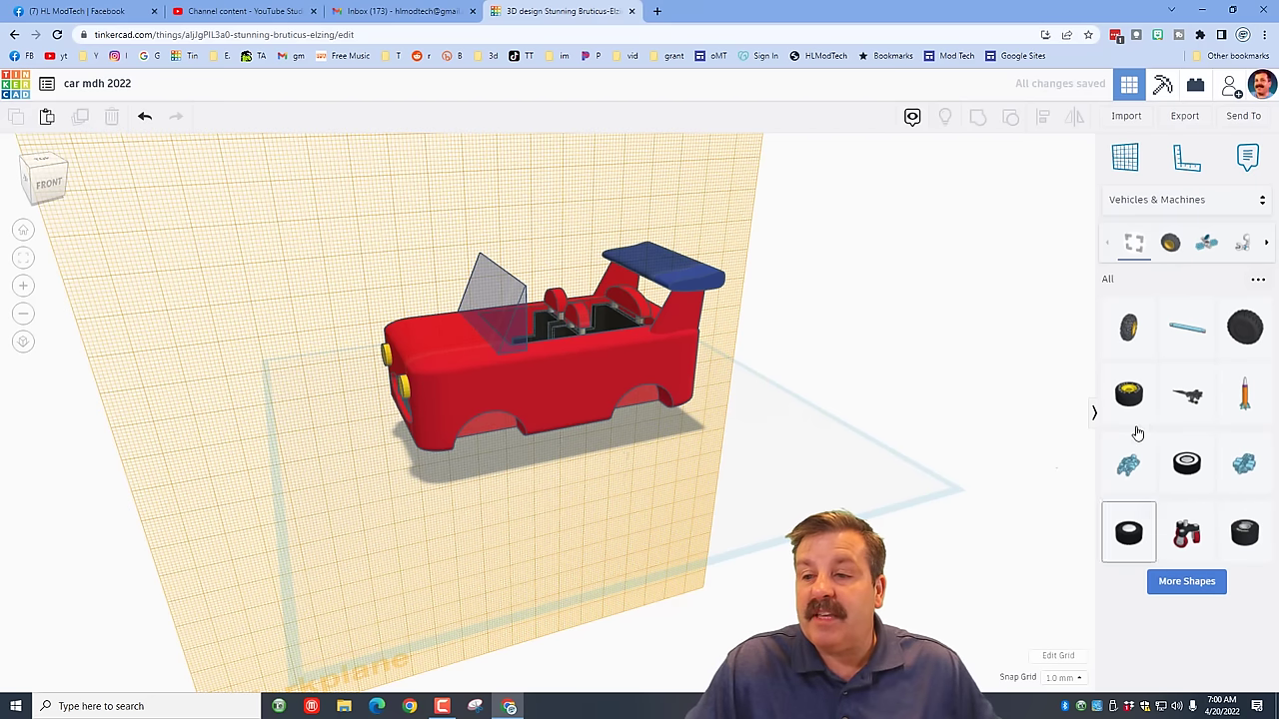
left_click_drag(1189, 470, 1100, 420)
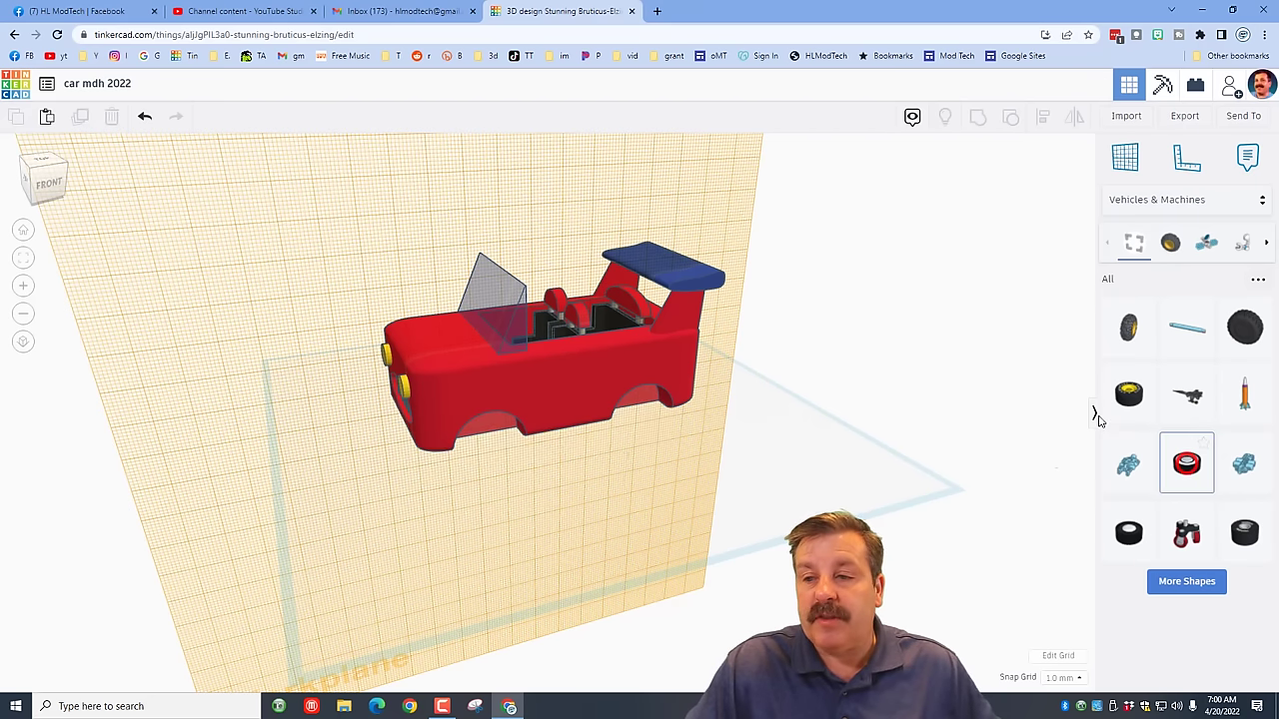
left_click_drag(508, 412, 490, 447)
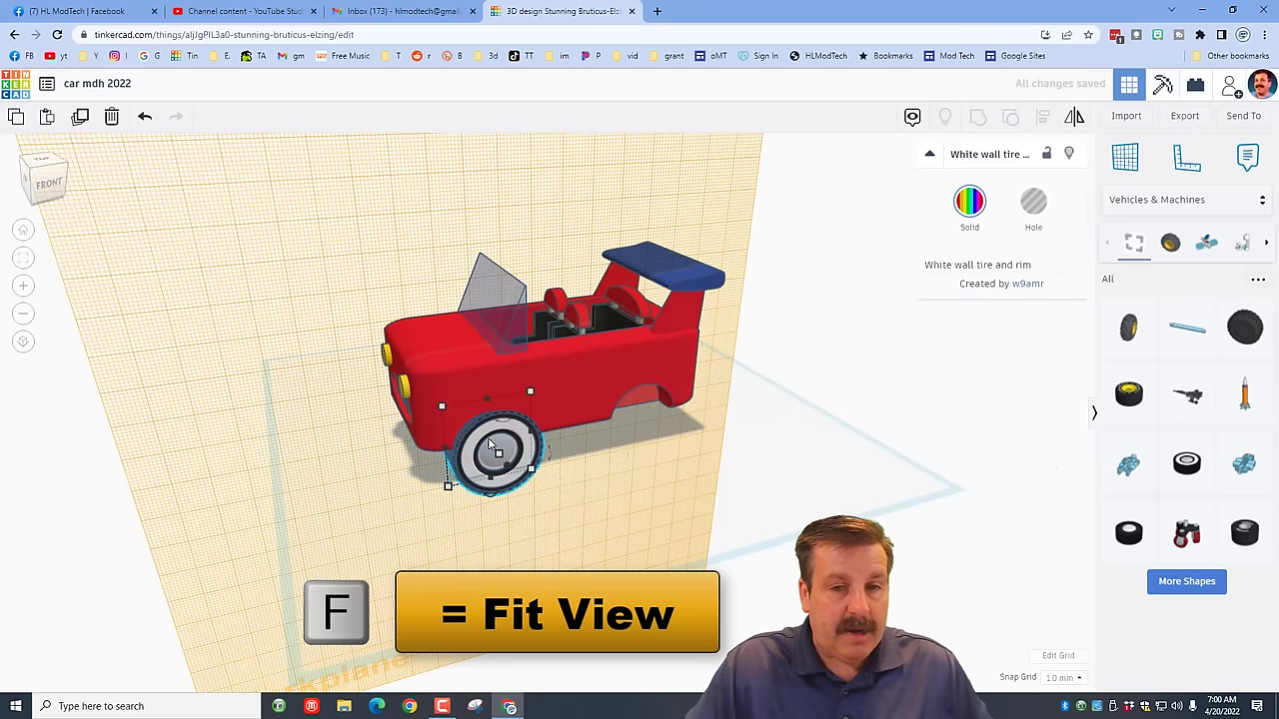
Scale the tire proportionally to 23 mm and move it up into the middle of the front wheel arch
key("f")
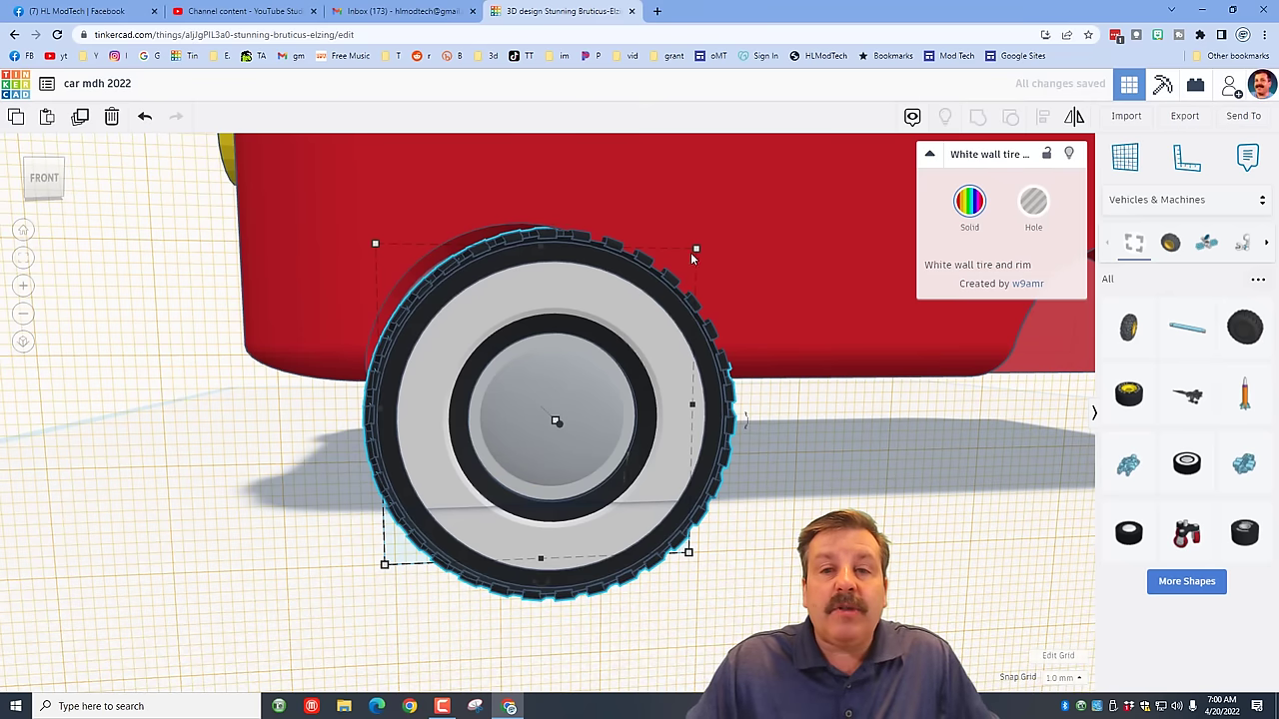
left_click_drag(693, 256, 589, 332, "shift")
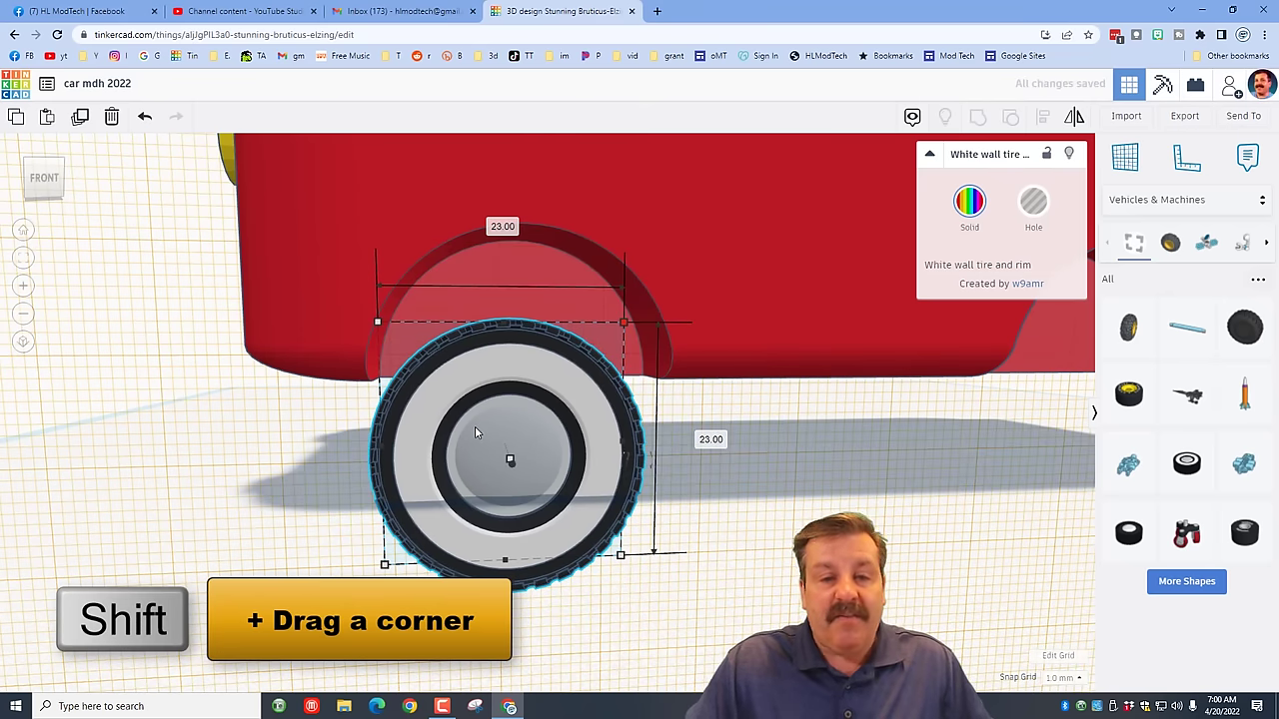
key("ctrl+Up")
key("ctrl+Up")
key("ctrl+Up")
key("ctrl+Up")
key("ctrl+Up")
key("ctrl+Up")
key("Right")
key("Right")
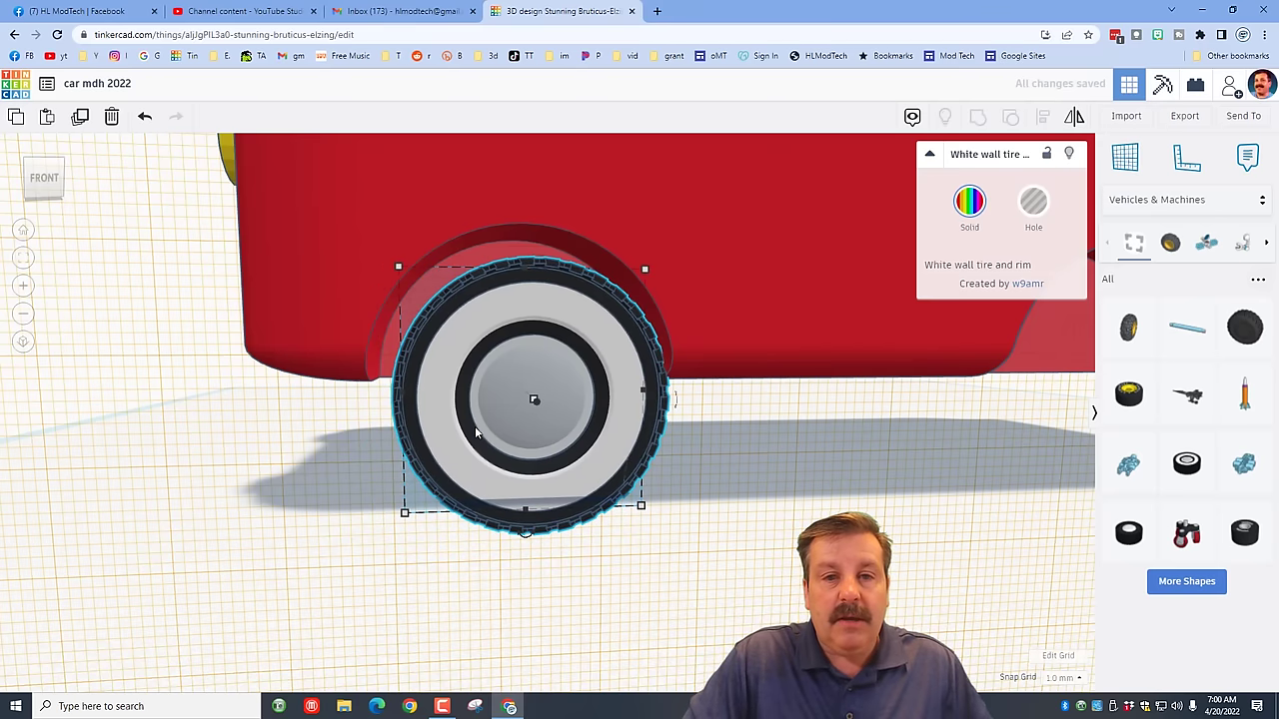
key("Left")
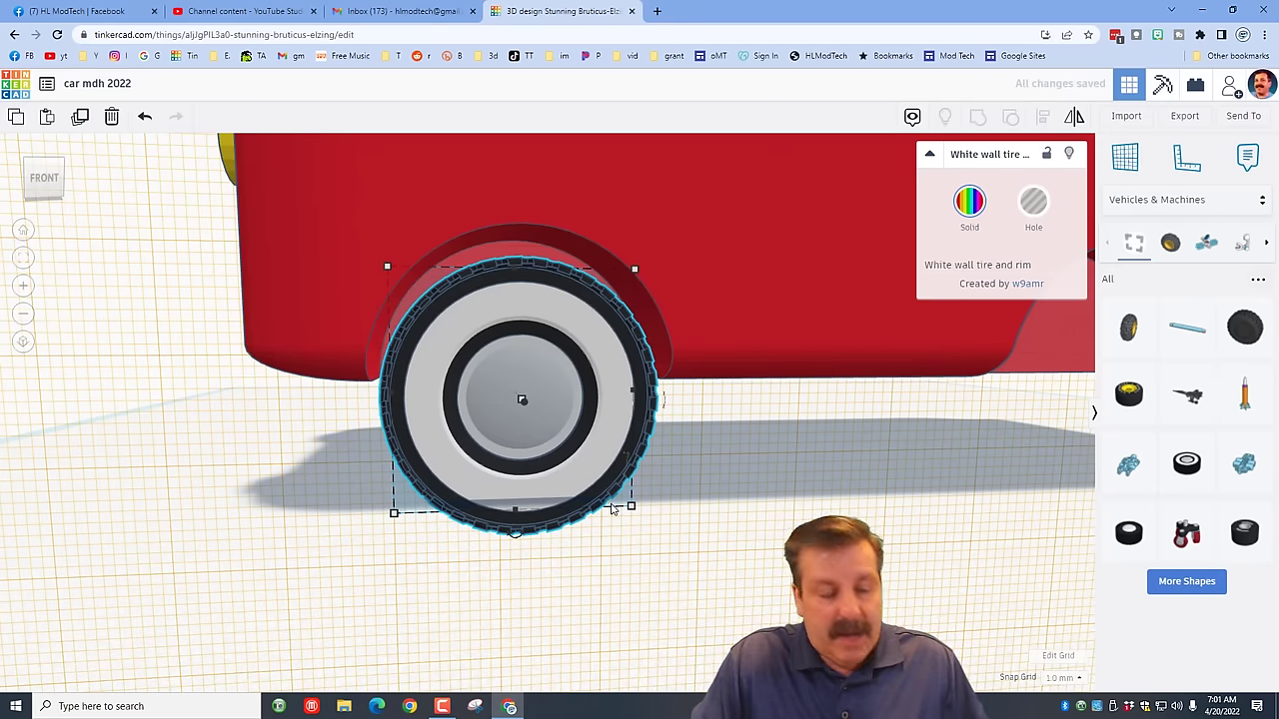
Shrink the front tire slightly, keeping its proportions, so it sits with clearance inside the wheel arch
left_click_drag(629, 504, 621, 497, "shift")
right_click_drag(532, 510, 537, 436)
left_click(538, 435)
scroll(537, 436, "down", 2)
Duplicate the front tire and move the copy straight back into the rear wheel arch
key("ctrl+d")
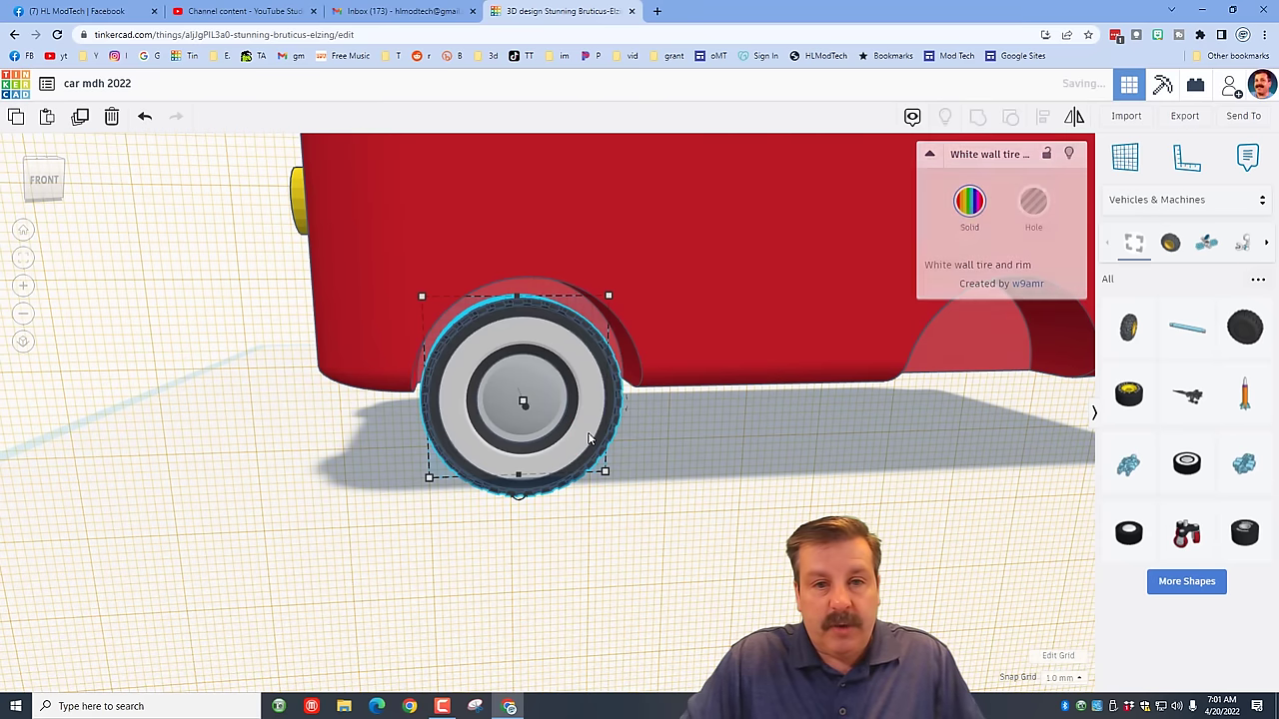
key("shift+Right")
key("shift+Right")
key("shift+Right")
key("shift+Right")
key("shift+Right")
key("shift+Right")
key("shift+Right")
key("shift+Right")
key("shift+Right")
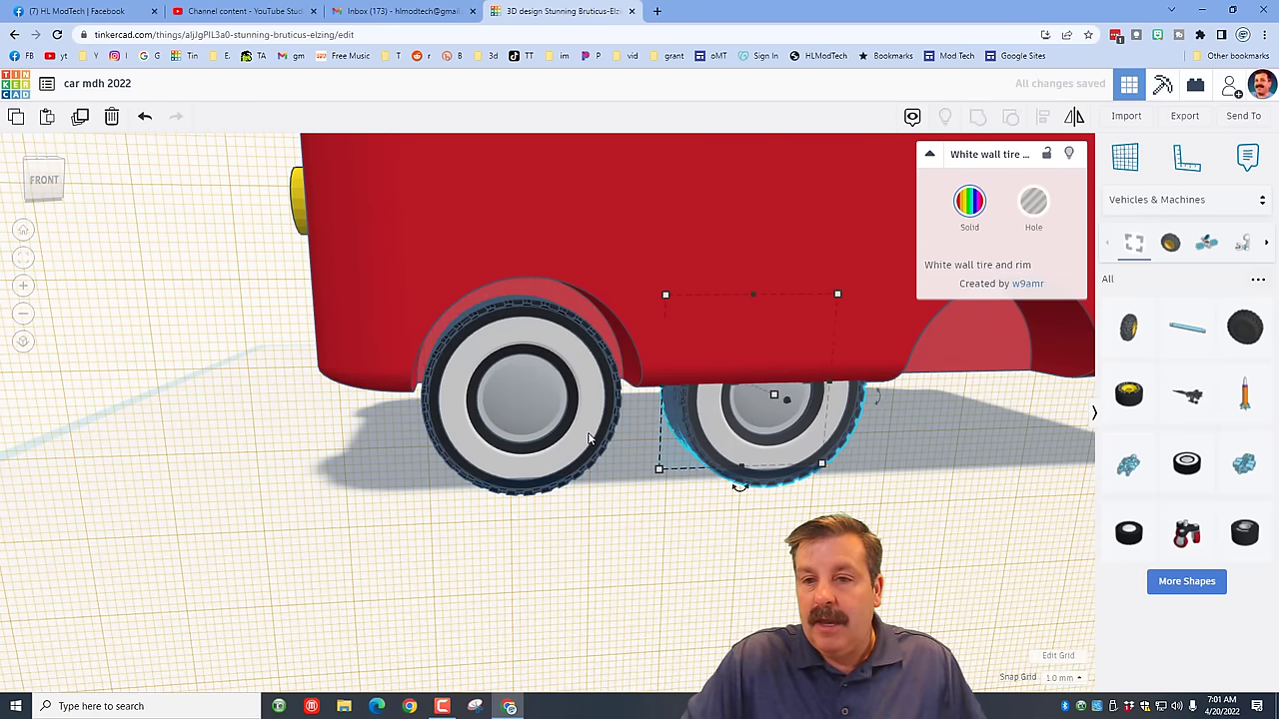
key("shift+Right")
key("shift+Right")
key("shift+Right")
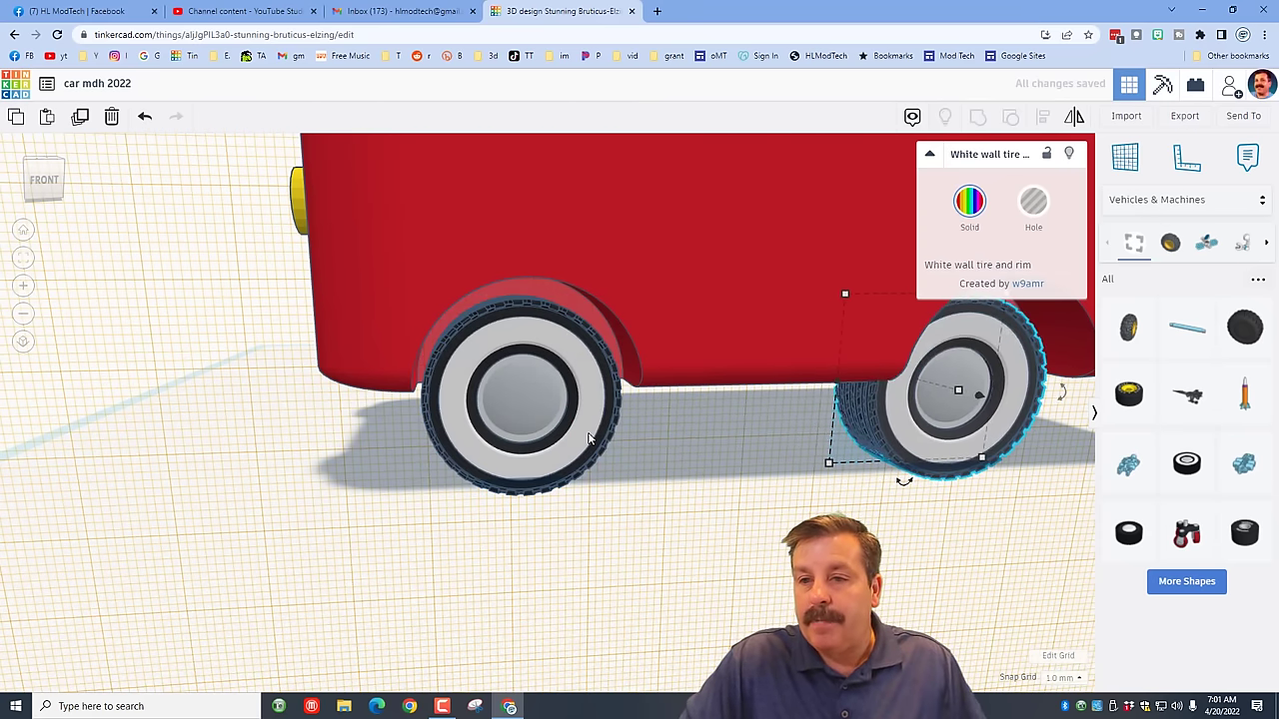
left_click(775, 500)
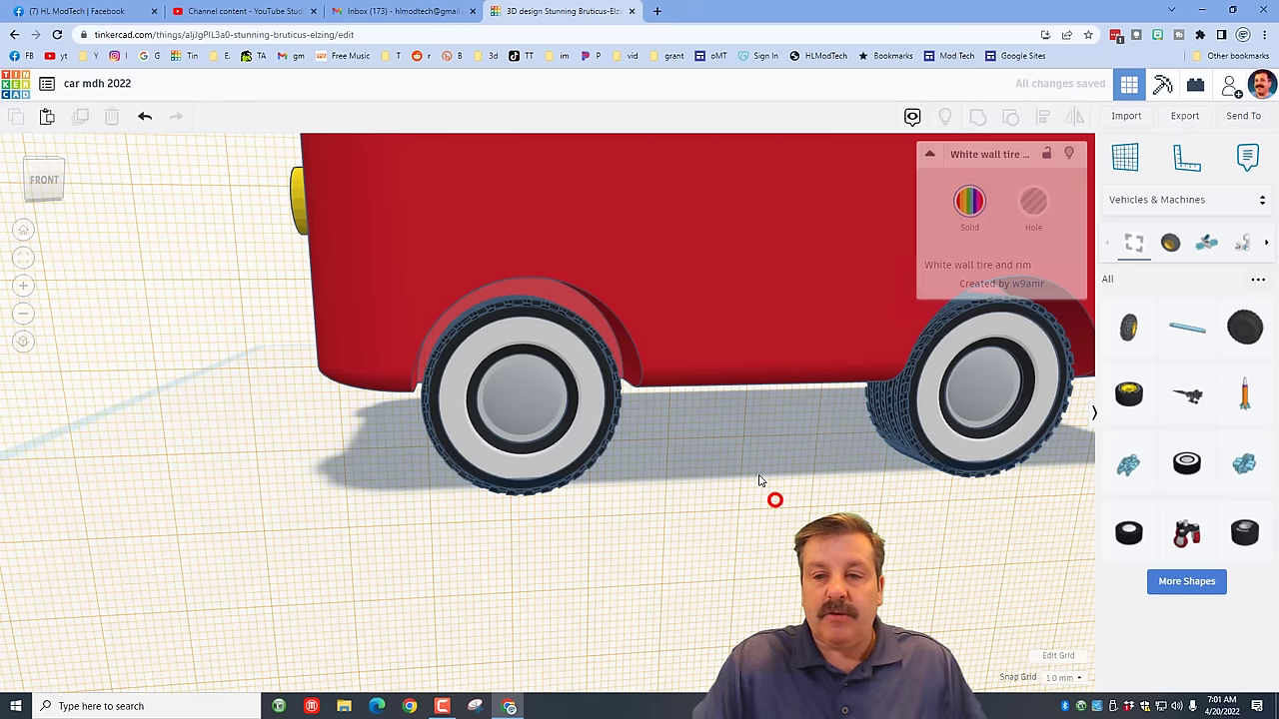
Duplicate the front and rear wheels as a pair and move the copies to the opposite side, with the workplane back on the base grid
left_click_drag(413, 474, 1022, 560)
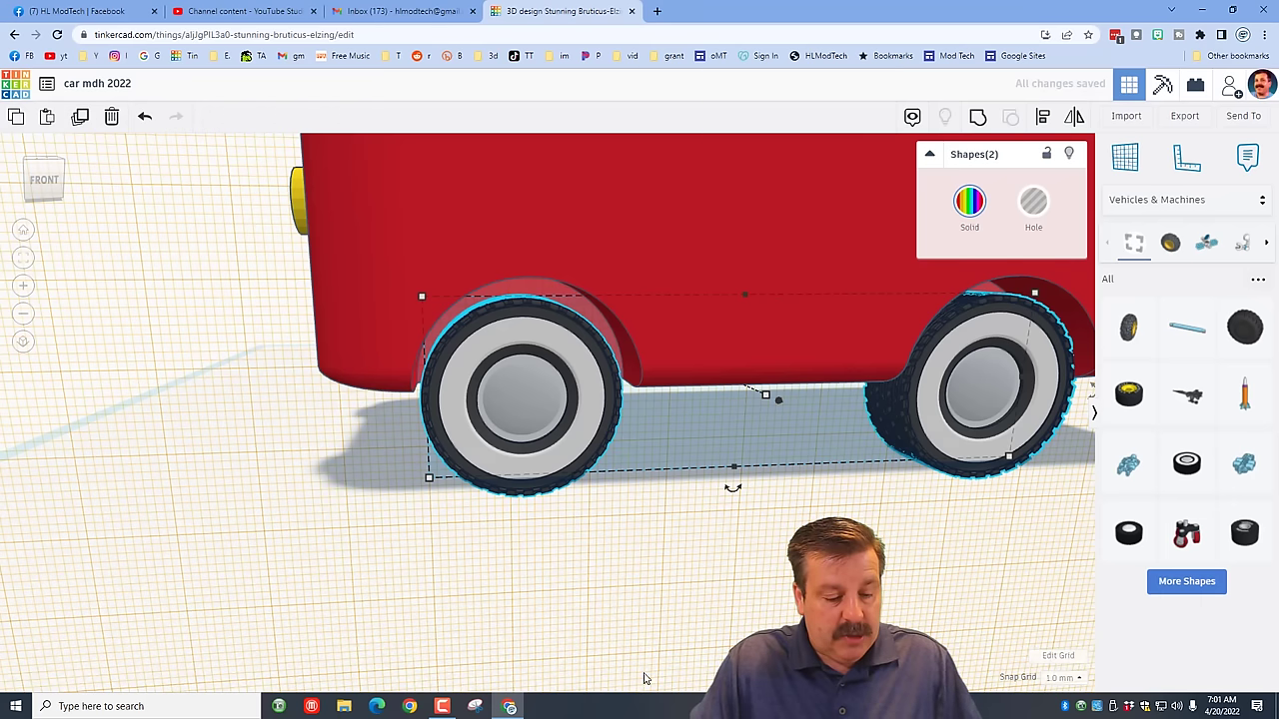
left_click(25, 165)
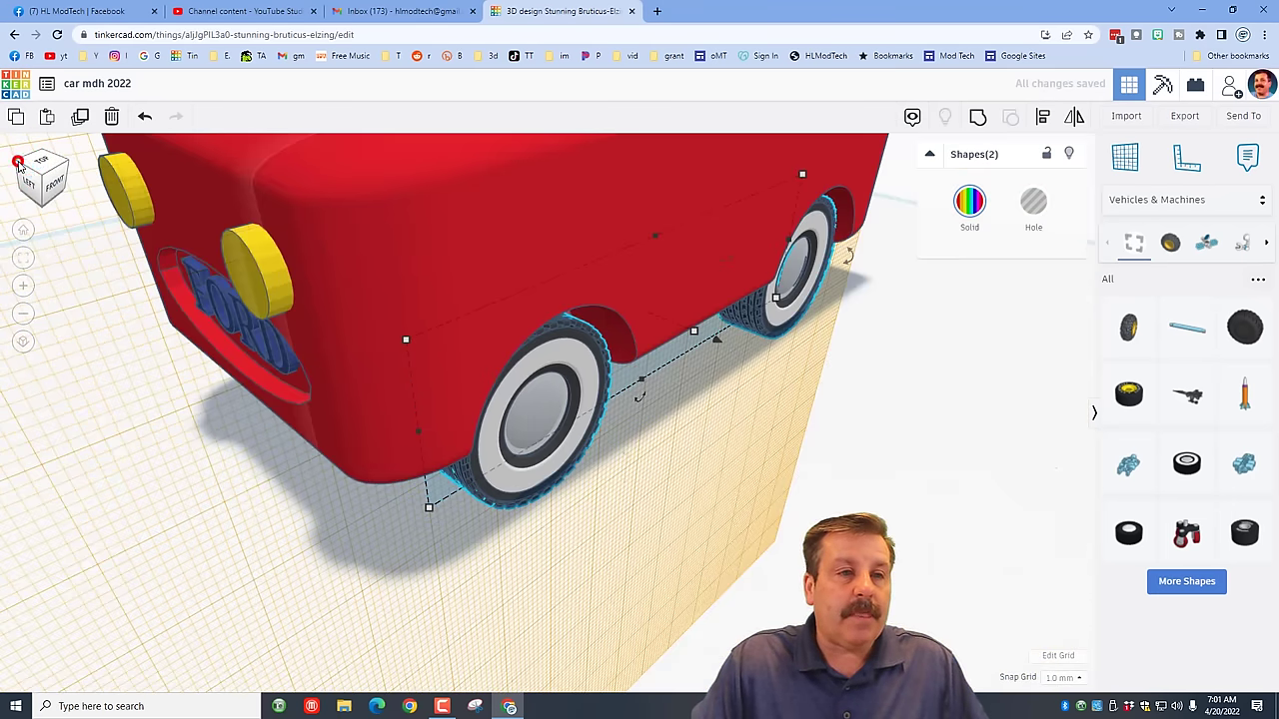
left_click(18, 165)
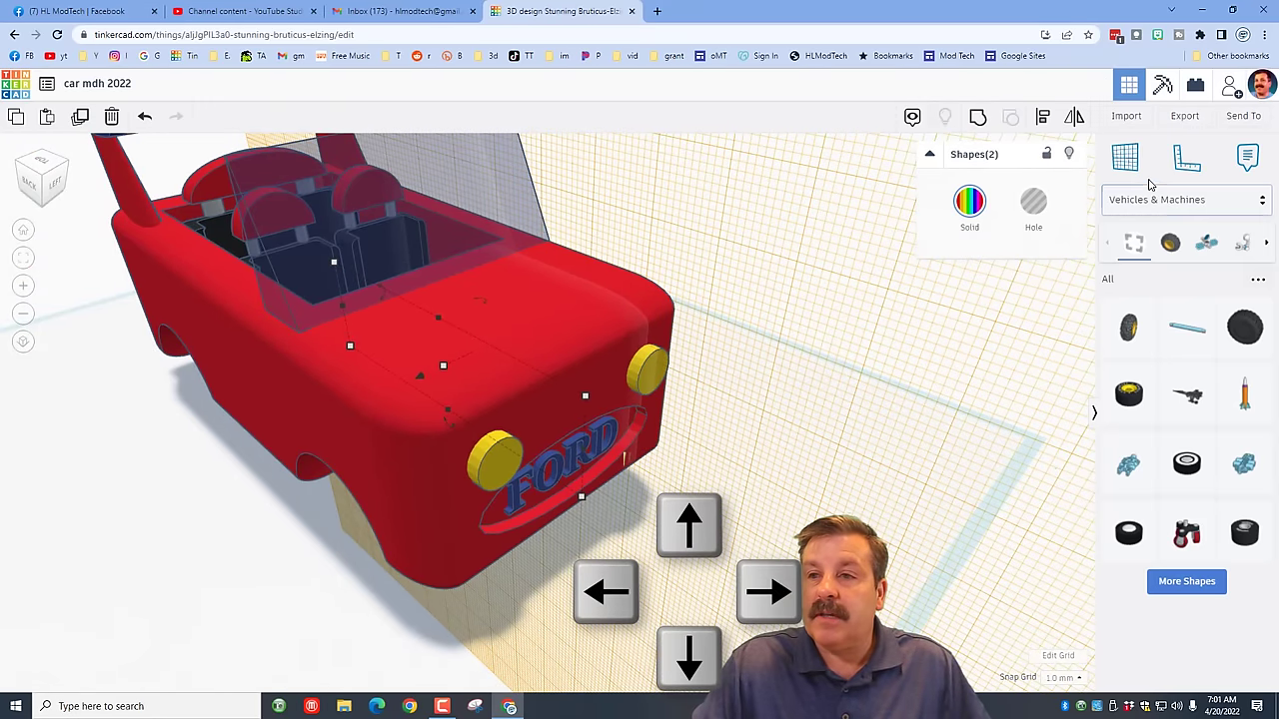
left_click(1125, 157)
left_click(910, 539)
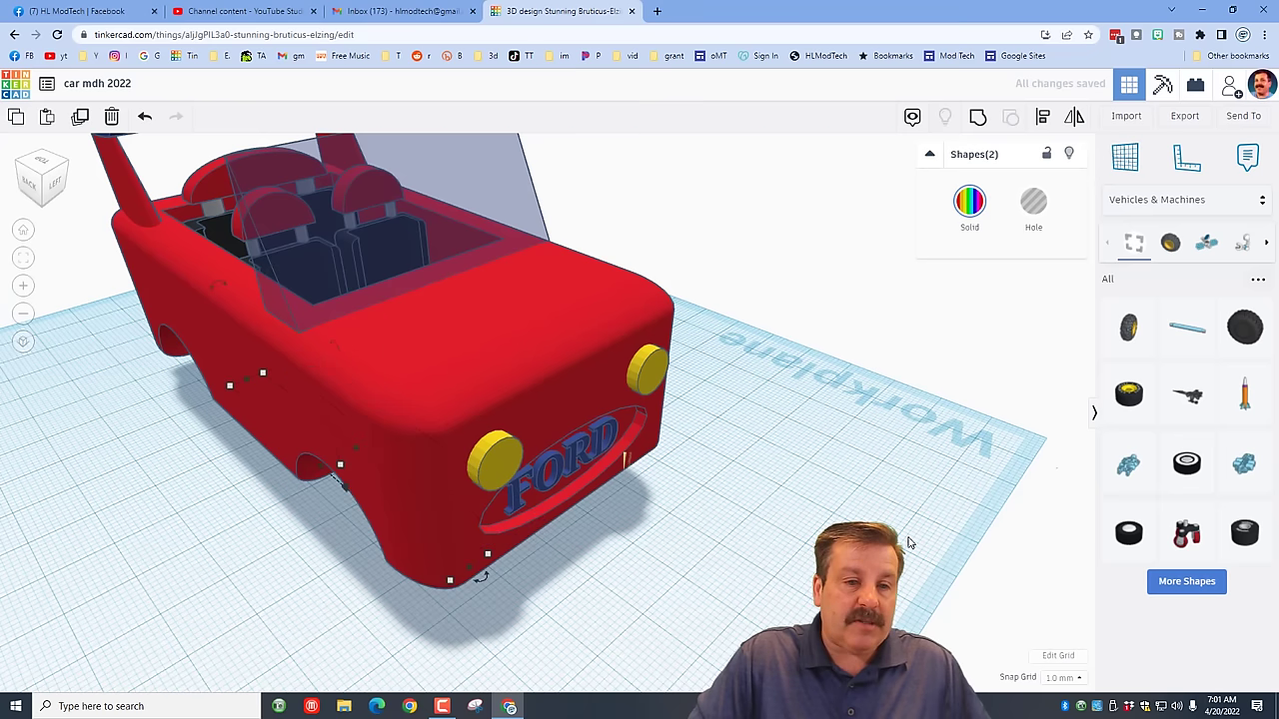
key("d")
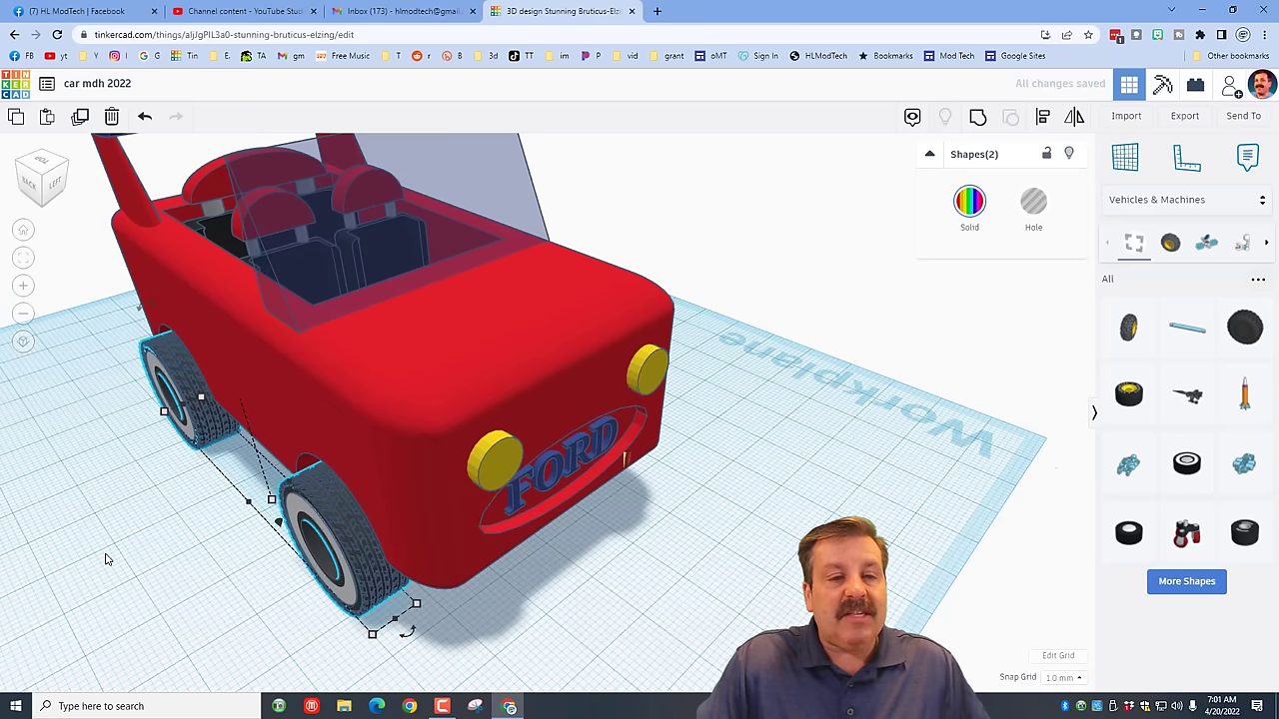
Mirror the copied wheels so their rims face outward and drop them onto a workplane set on that side of the car
right_click_drag(105, 560, 167, 510)
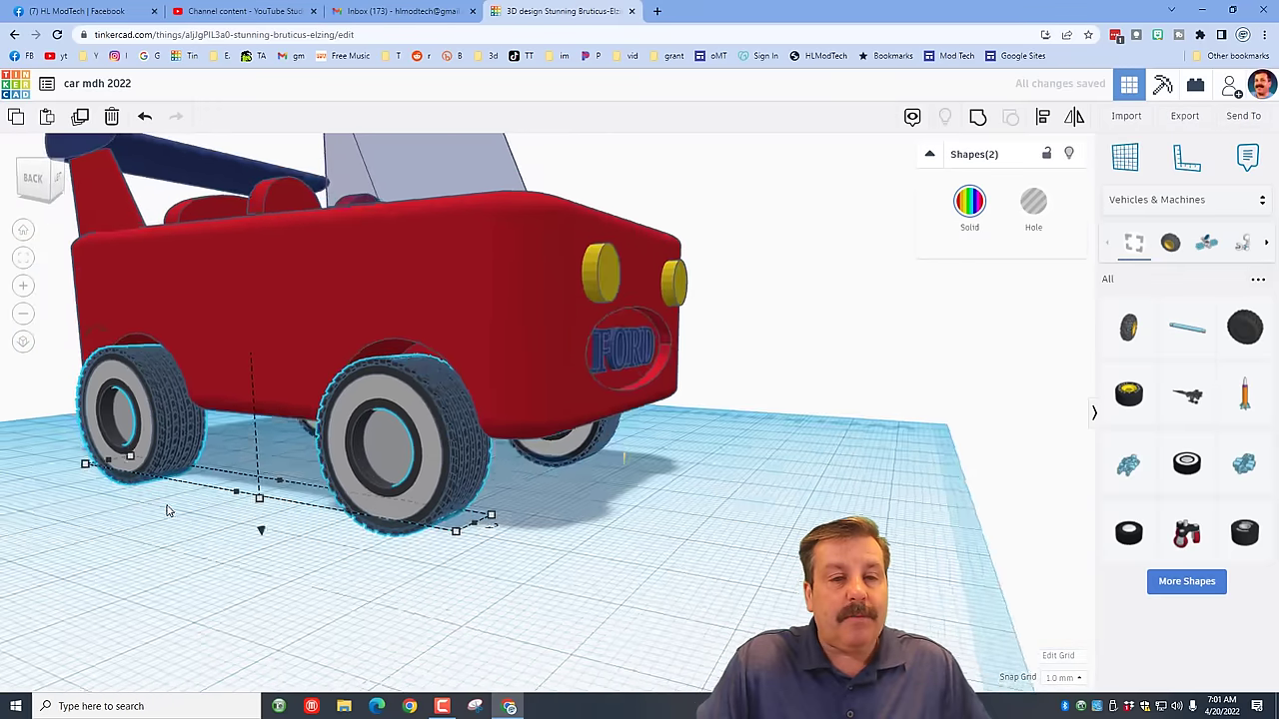
left_click(483, 546)
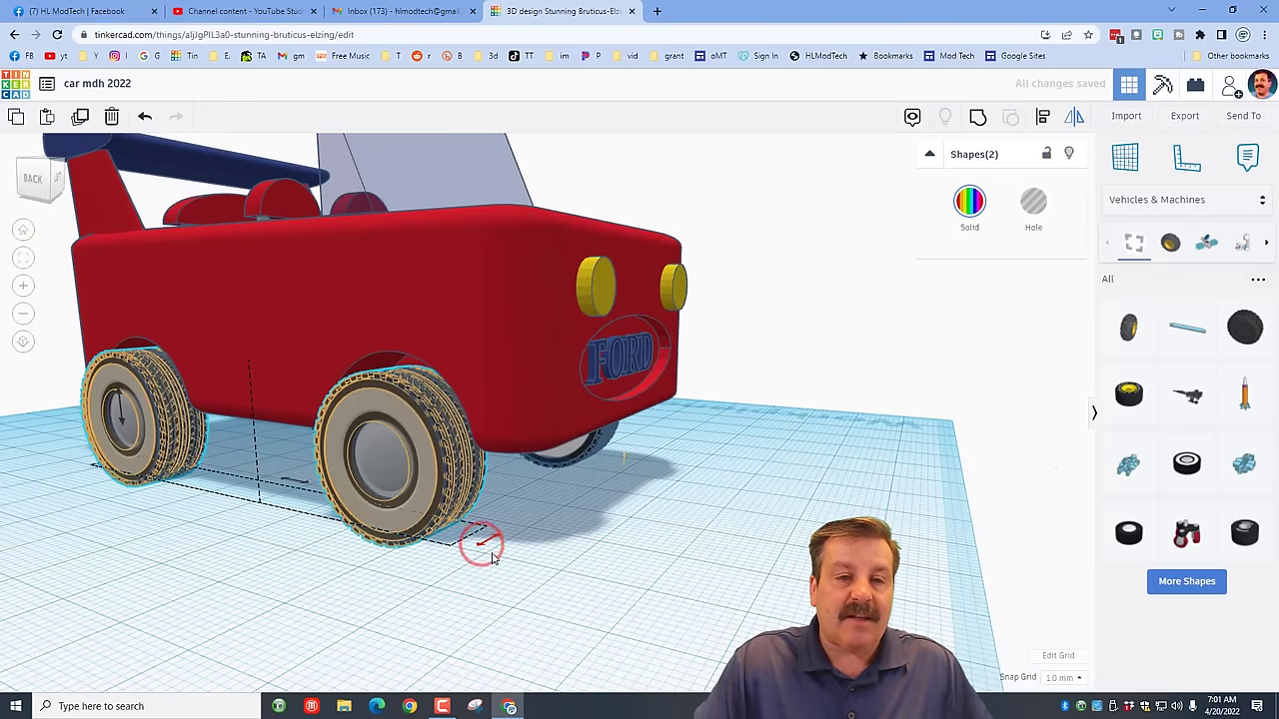
right_click_drag(491, 557, 517, 546)
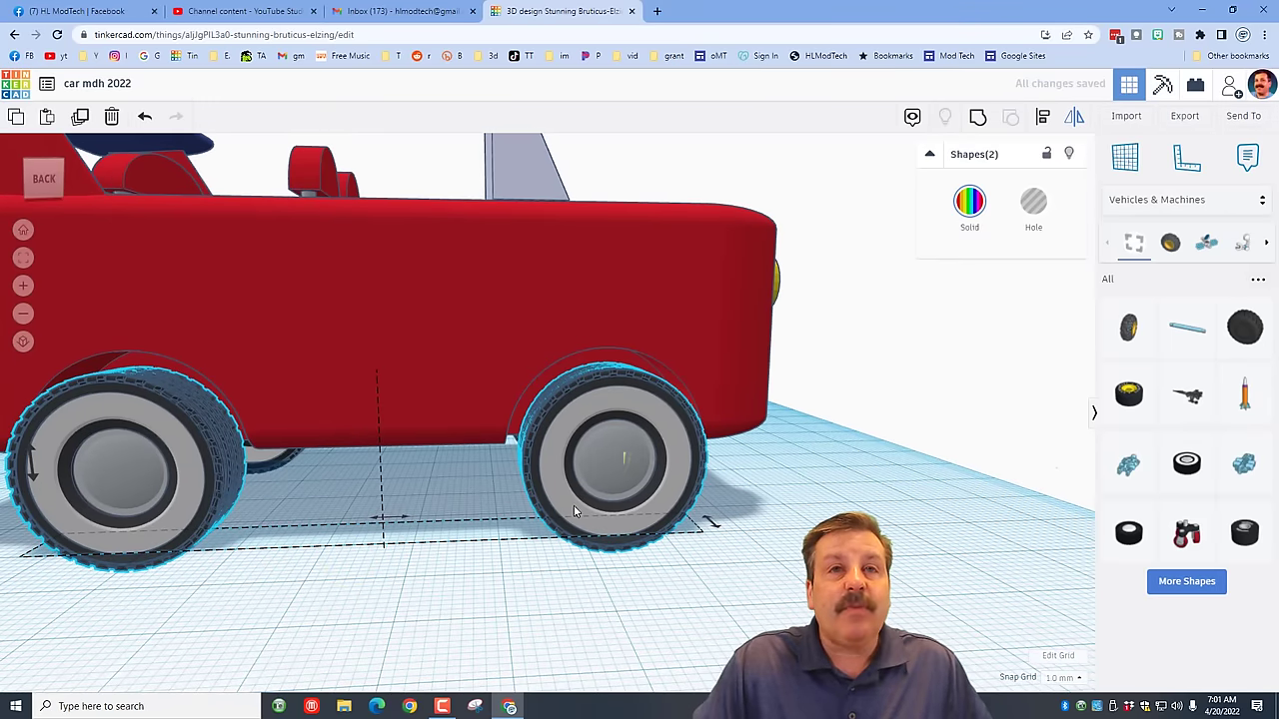
left_click_drag(570, 476, 561, 378)
key("d")
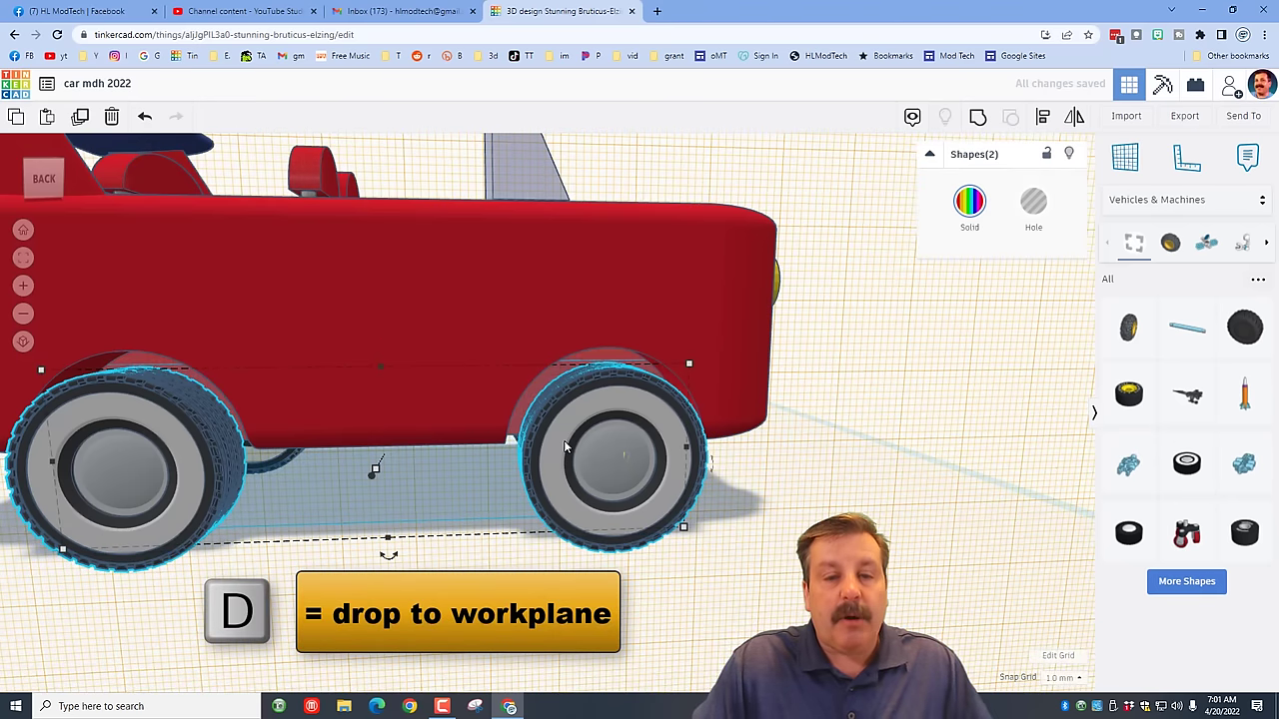
Return the workplane to the base grid and view the car with its wheels fitted
right_click_drag(564, 446, 1004, 294)
left_click_drag(1130, 158, 714, 463)
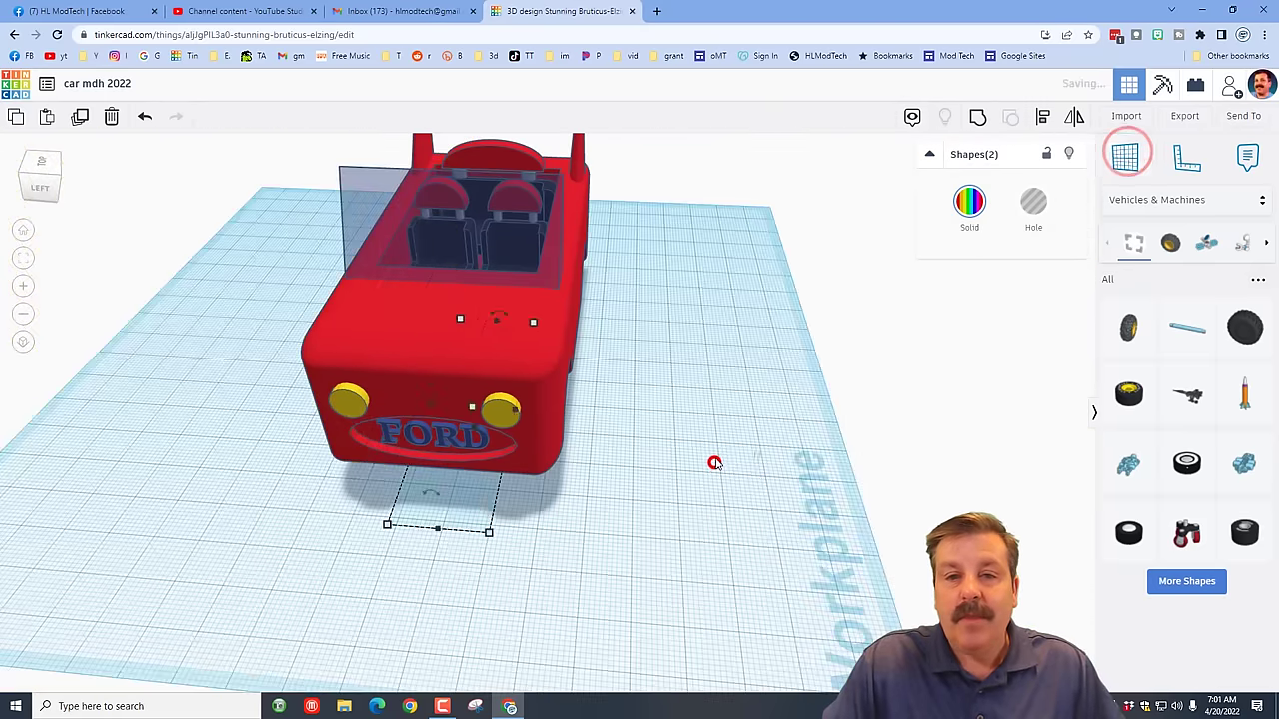
left_click(512, 454)
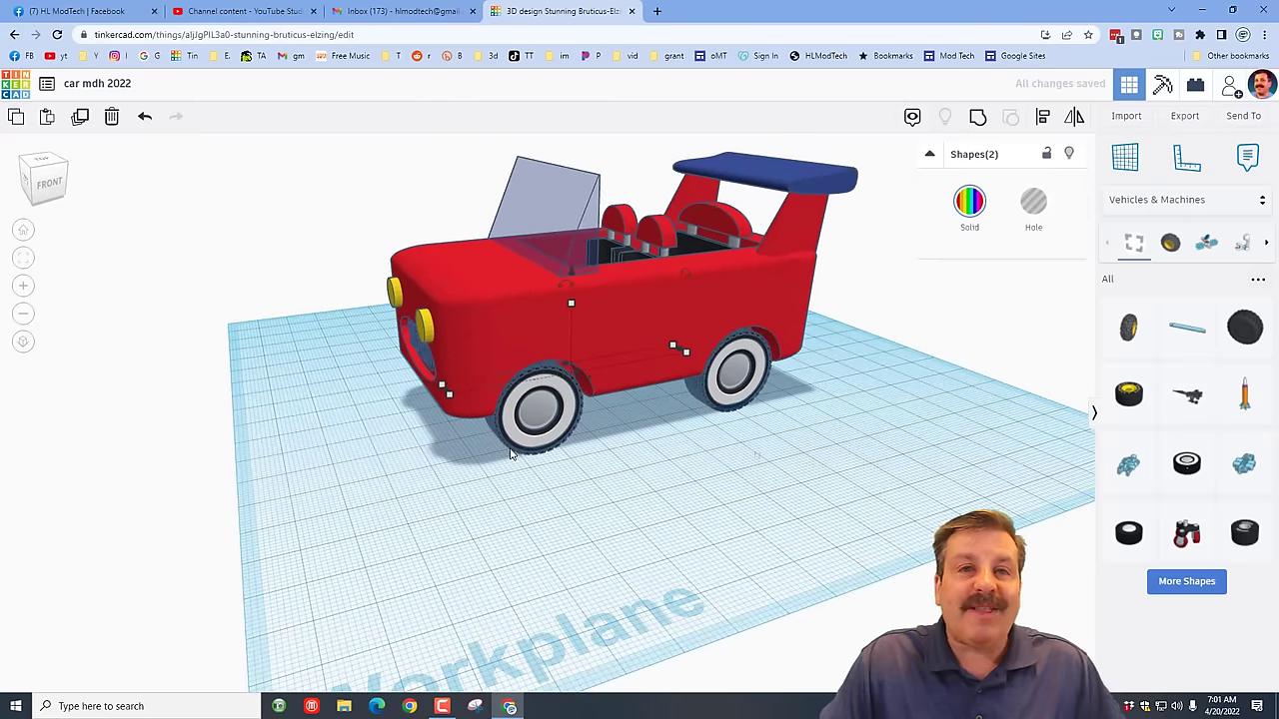
Set a workplane on the car's side and place a Scribble from Basic Shapes on it between the wheels
left_click_drag(1089, 200, 726, 342)
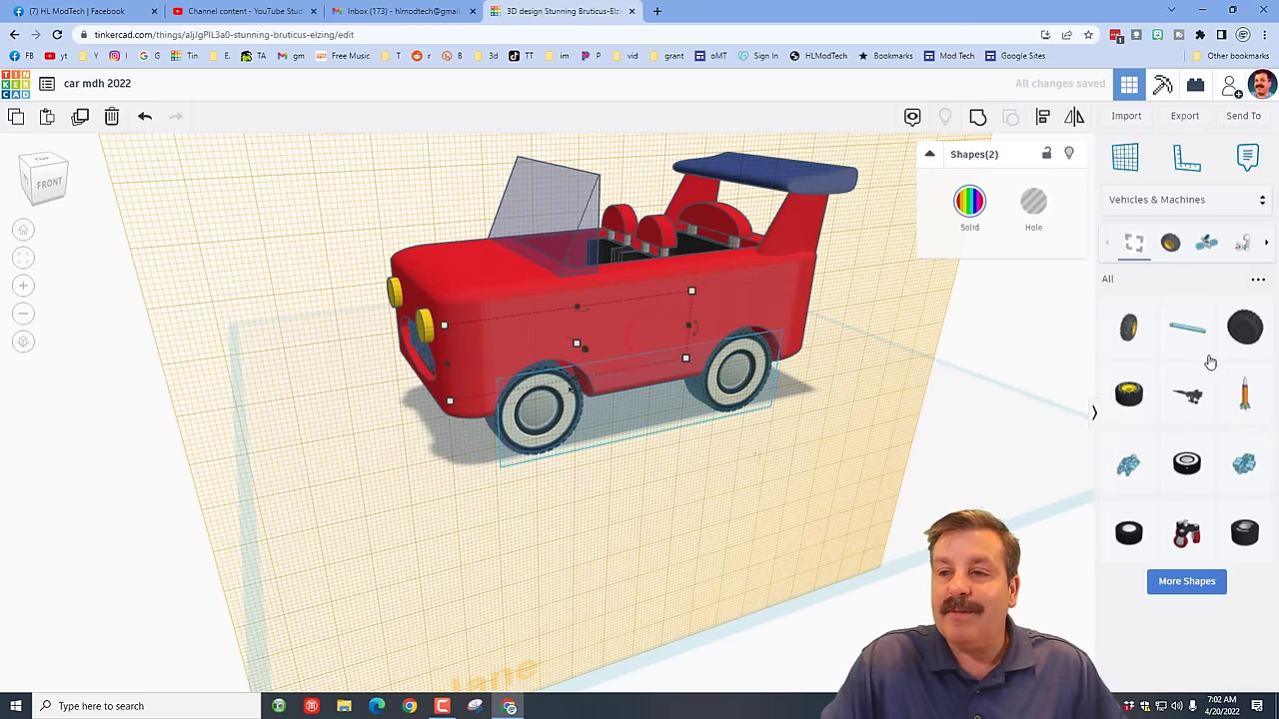
left_click(1171, 200)
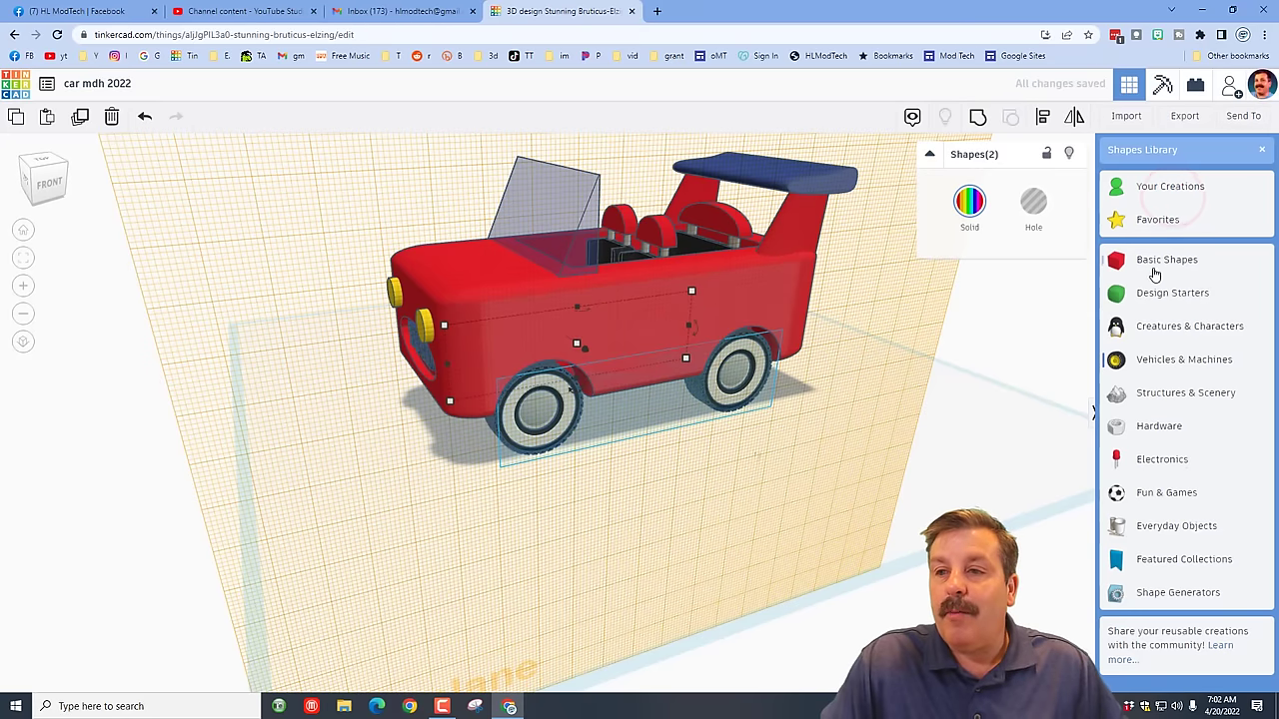
left_click(1156, 262)
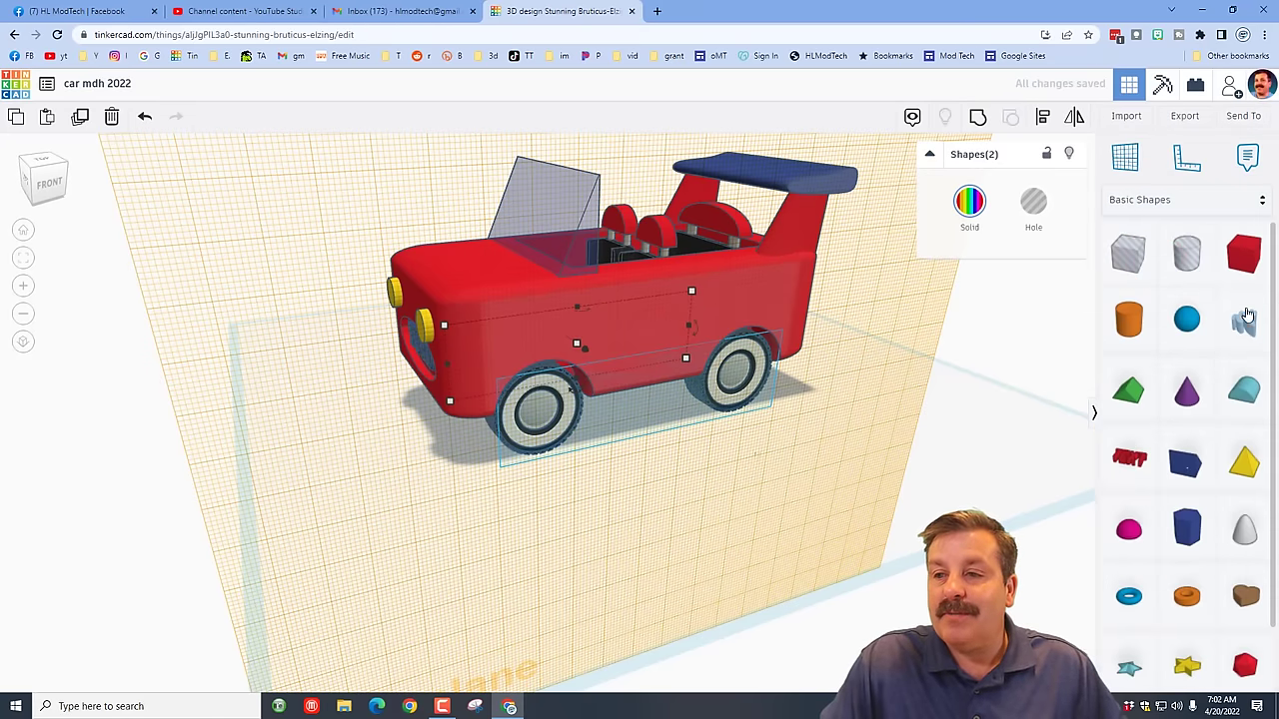
mouse_move(1247, 316)
left_mouse_down()
mouse_move(1013, 356)
mouse_move(678, 332)
mouse_move(609, 354)
left_mouse_up()
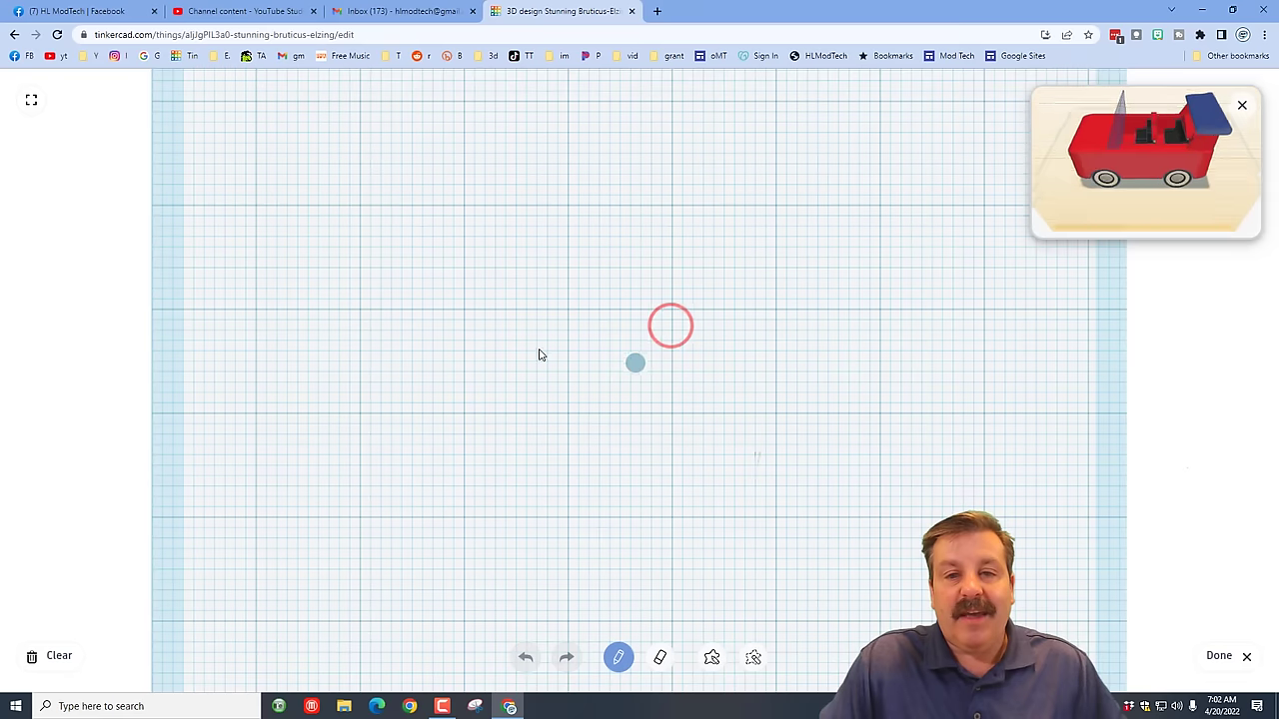
Draw a closed wing-shaped outline with its tip sweeping backward and fill its interior completely
mouse_move(473, 408)
left_mouse_down()
mouse_move(577, 353)
mouse_move(730, 352)
left_mouse_up()
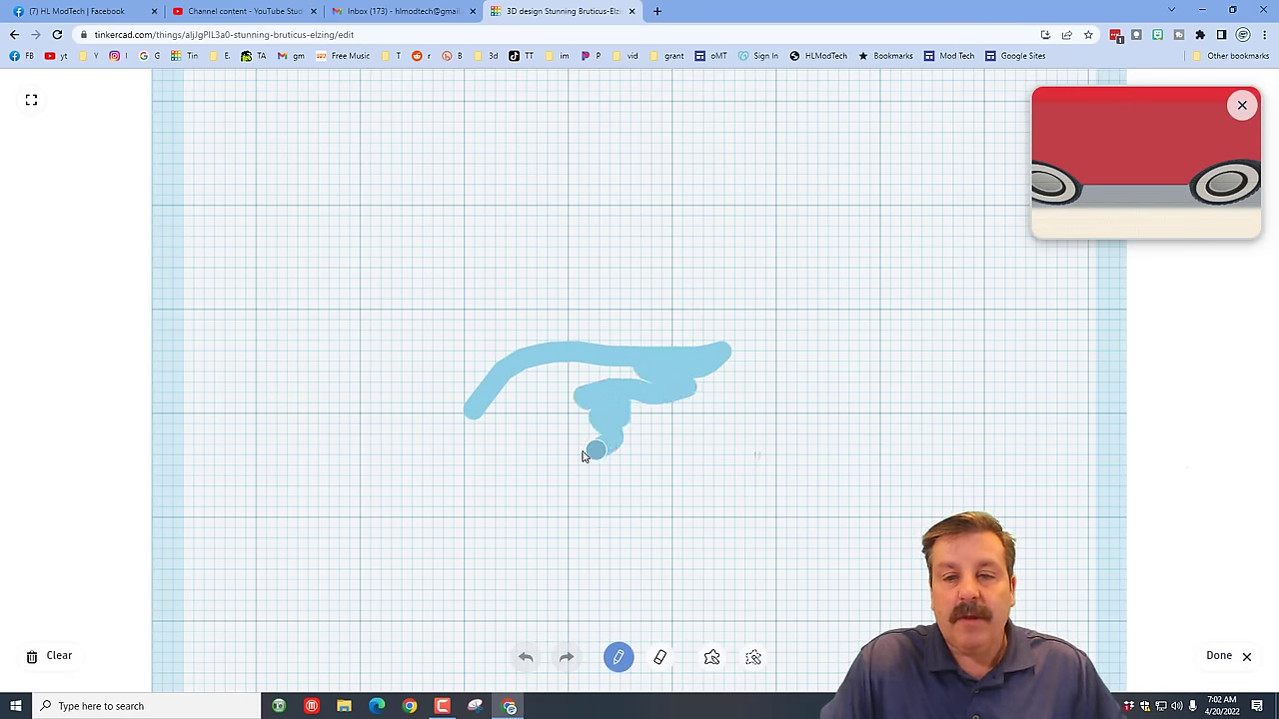
mouse_move(585, 456)
left_mouse_down()
mouse_move(468, 468)
mouse_move(489, 397)
mouse_move(447, 415)
mouse_move(447, 467)
mouse_move(488, 407)
mouse_move(468, 439)
left_mouse_up()
left_click(711, 659)
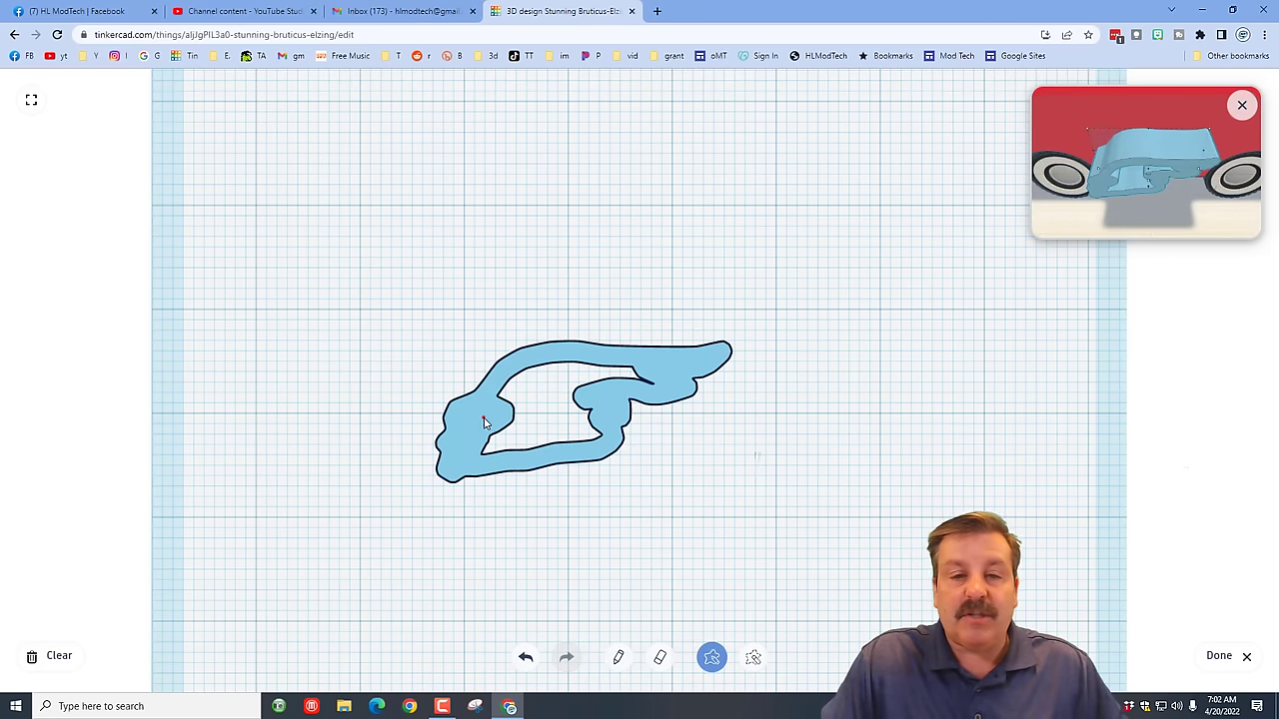
mouse_move(506, 395)
left_mouse_down()
mouse_move(537, 369)
mouse_move(595, 363)
mouse_move(659, 388)
left_mouse_up()
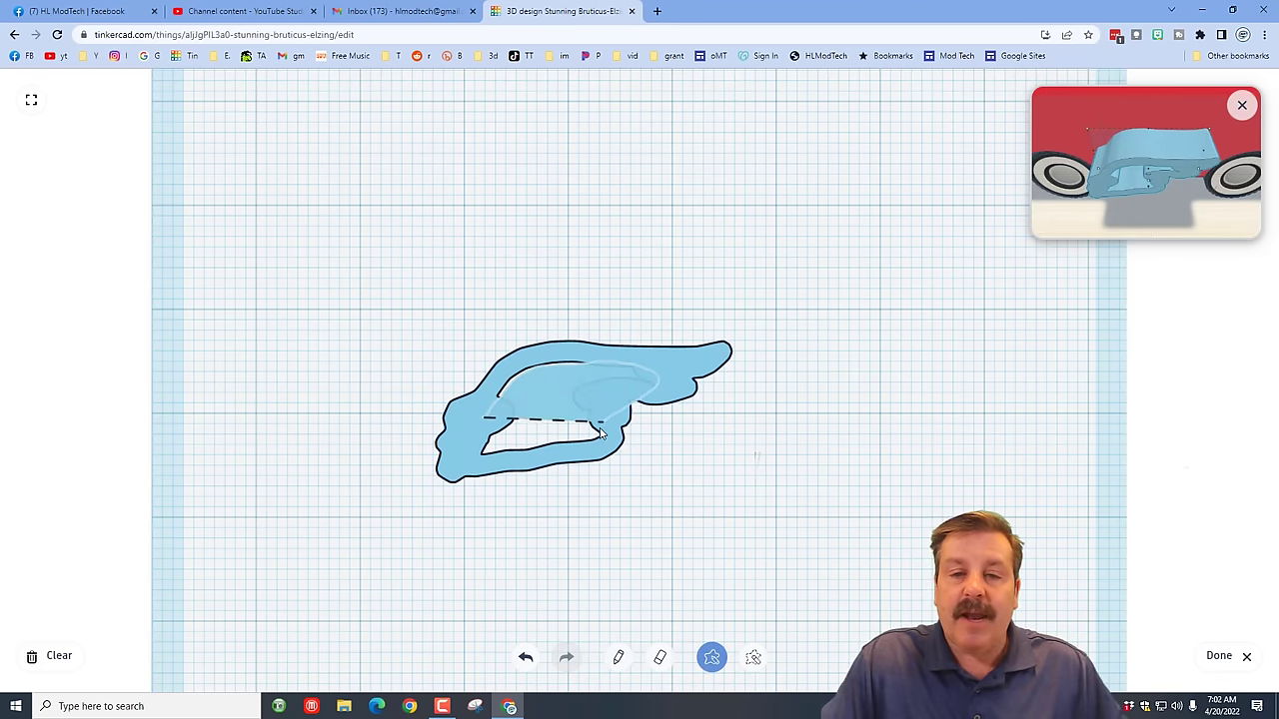
left_click_drag(459, 472, 496, 431)
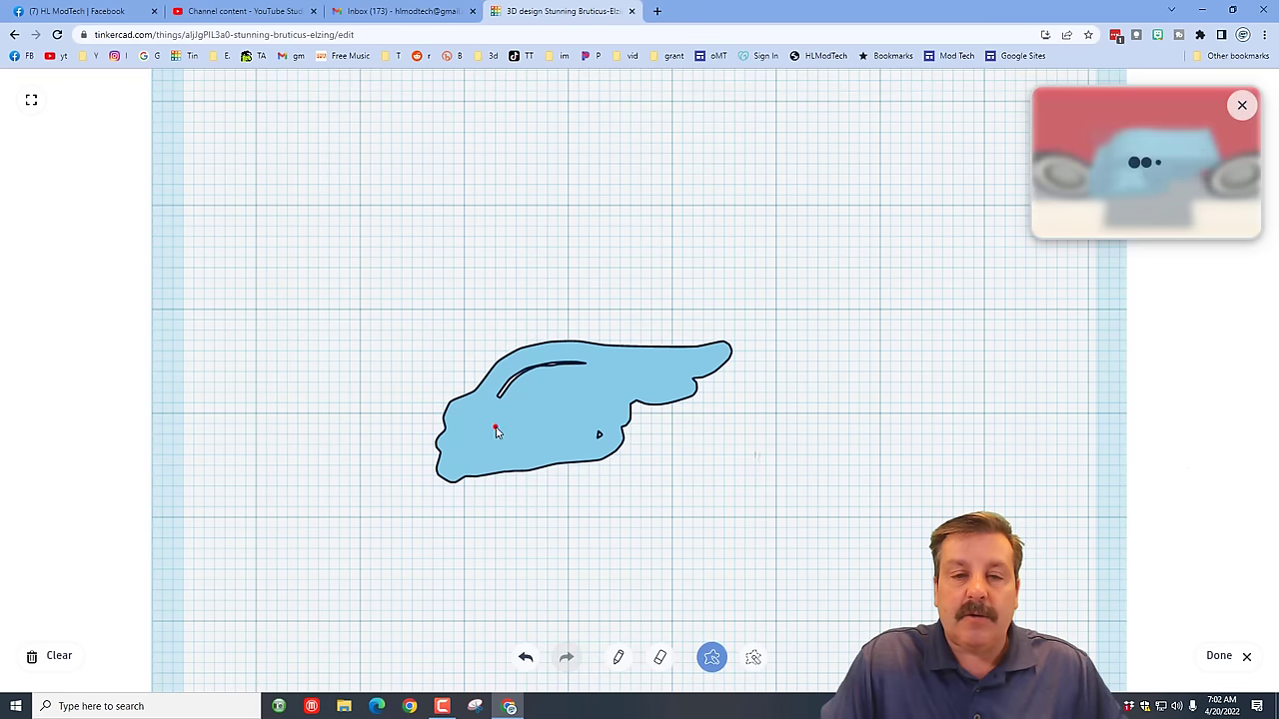
left_click_drag(519, 371, 577, 360)
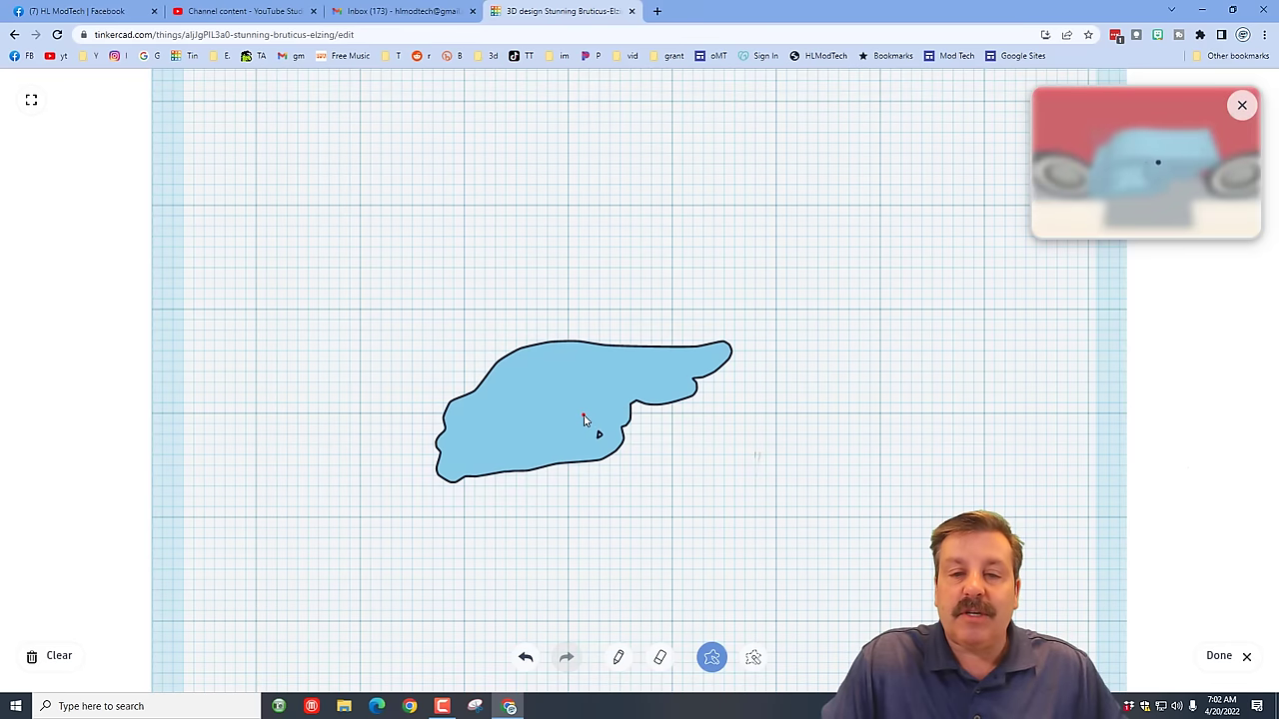
Cut feather notches and a long slit into the wing's rear edge and finish the scribble
left_click(747, 657)
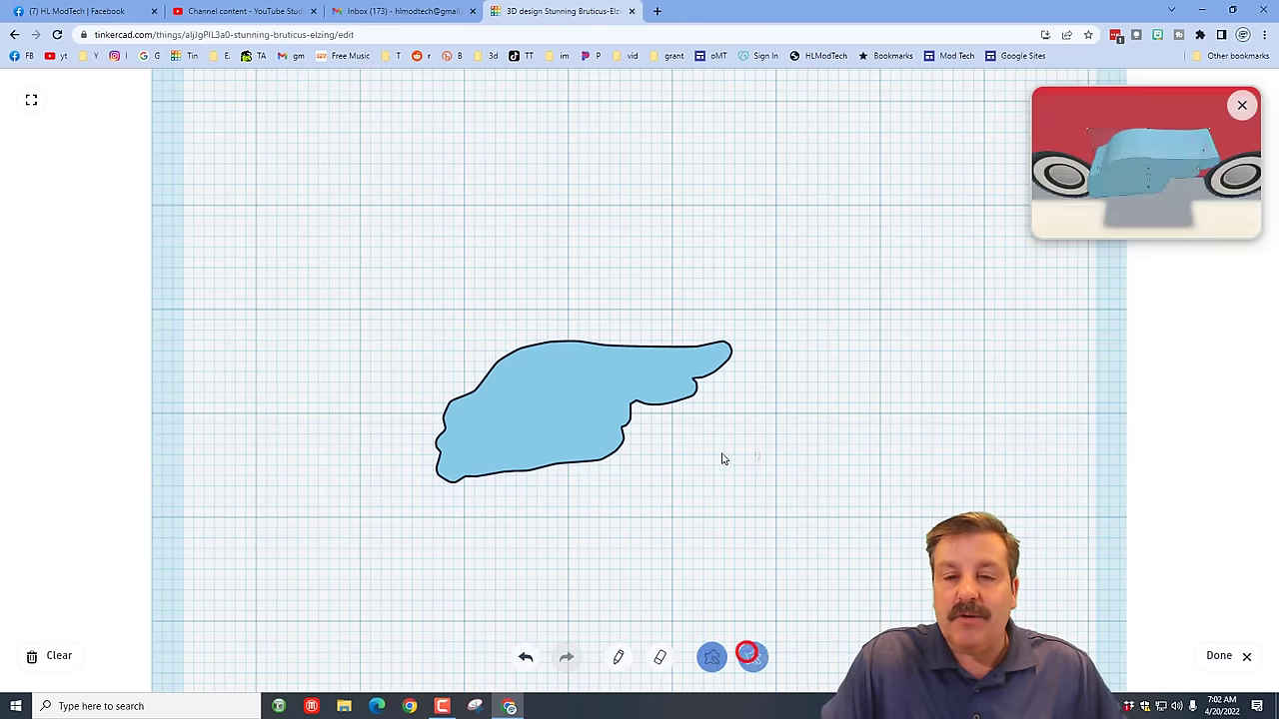
mouse_move(707, 381)
left_mouse_down()
mouse_move(692, 385)
mouse_move(610, 405)
mouse_move(652, 443)
left_mouse_up()
left_click_drag(528, 446, 512, 440)
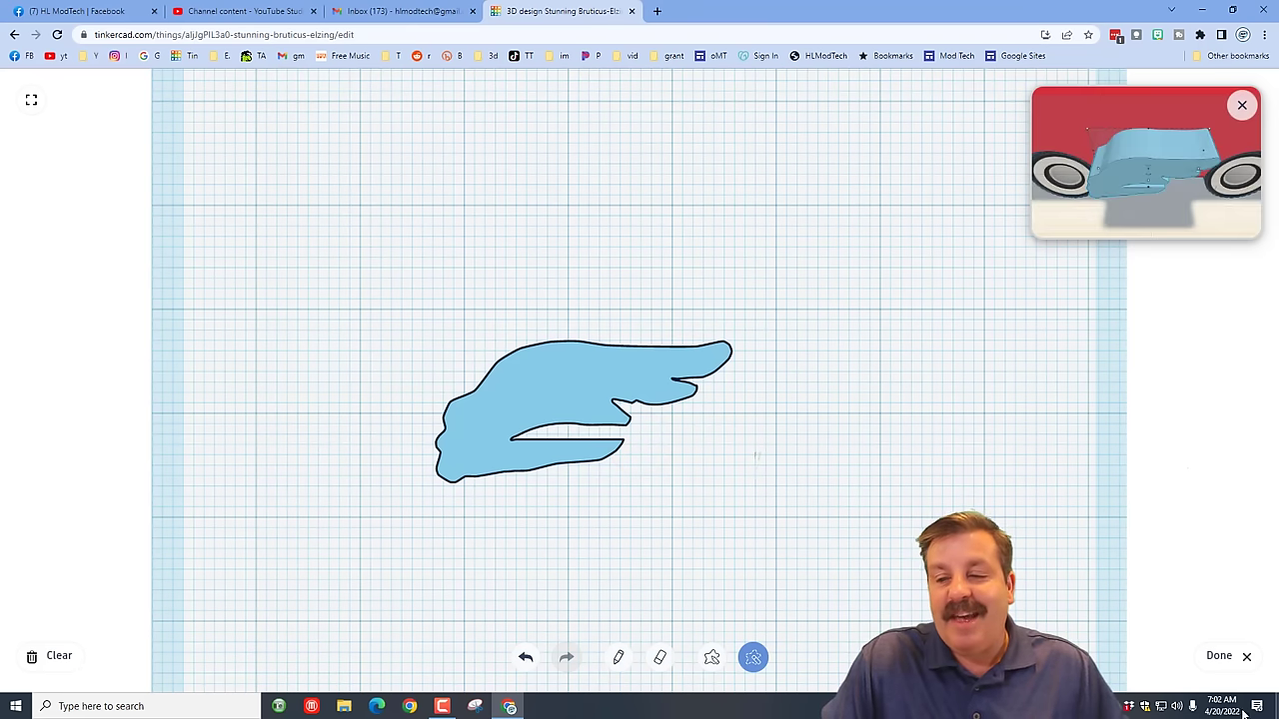
left_click(1219, 657)
Set the wing scribble's thickness to 0.2 and color it yellow
mouse_move(565, 420)
right_mouse_down()
mouse_move(660, 458)
mouse_move(503, 402)
right_mouse_up()
left_click_drag(502, 402, 468, 507)
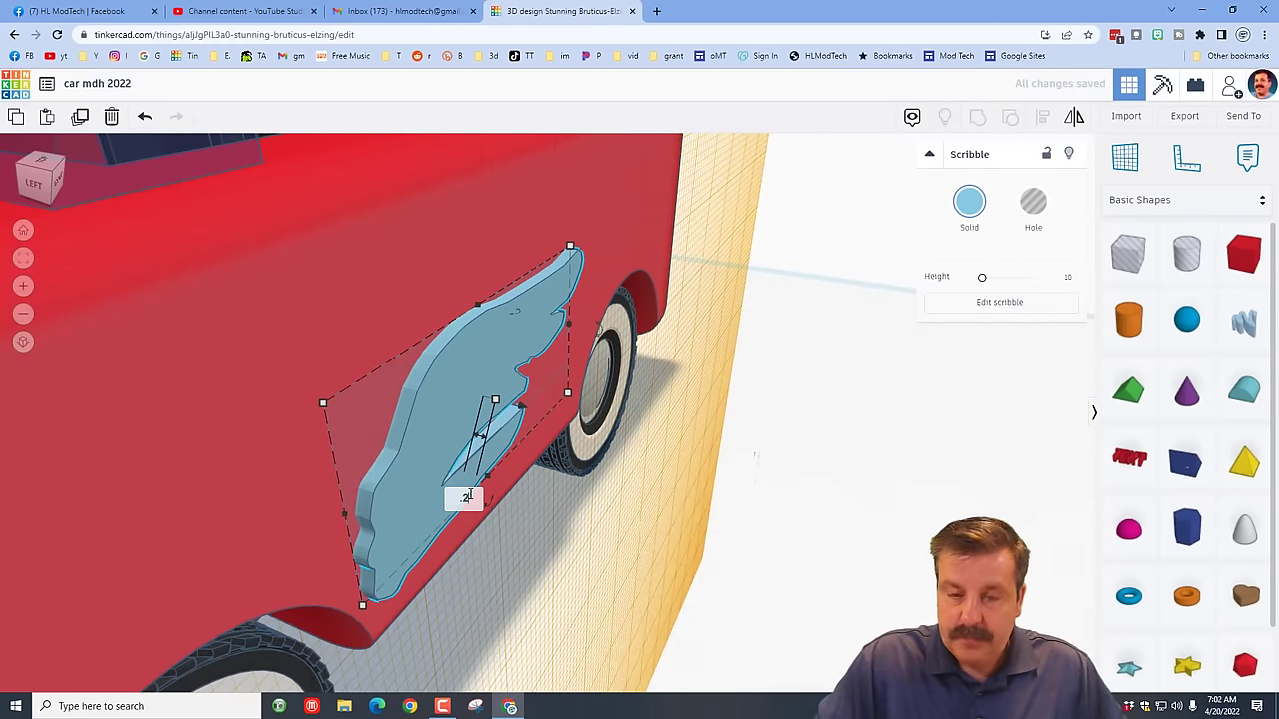
key("Return")
left_click(969, 202)
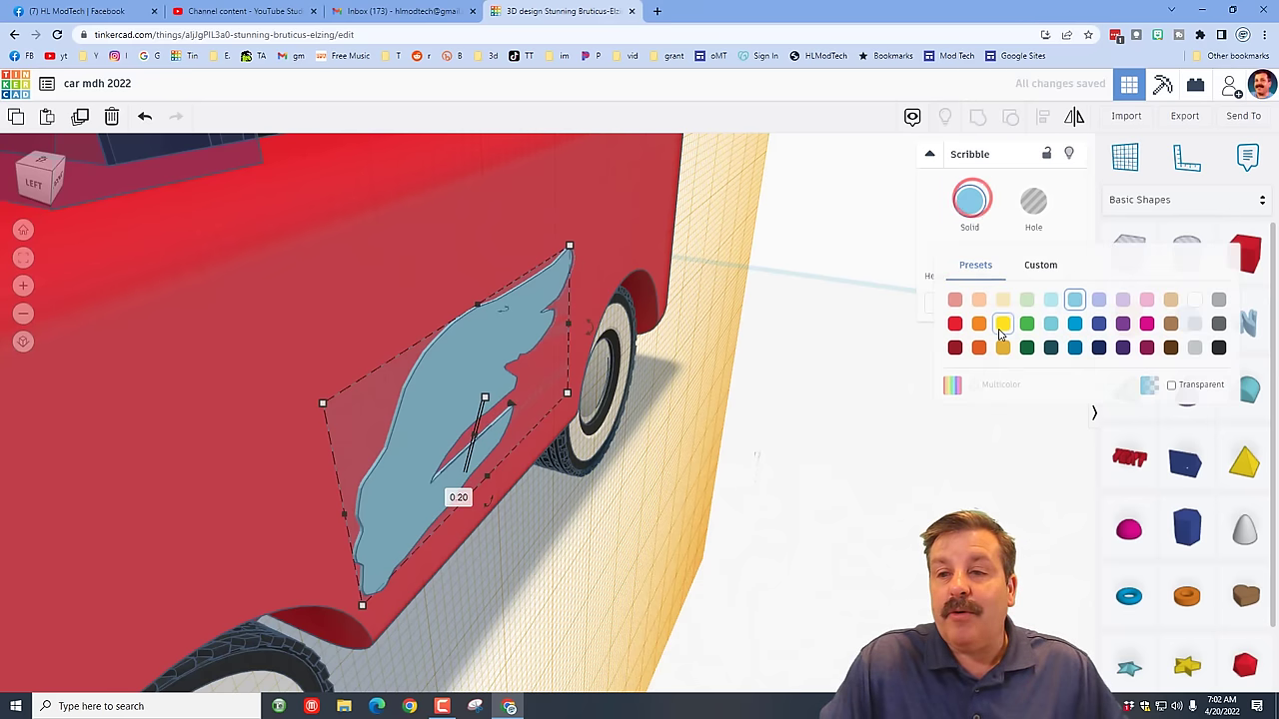
left_click(999, 329)
left_click(746, 461)
Duplicate the yellow wing, drop the copy onto a workplane on the car's opposite side, and return the workplane to the base grid
right_click_drag(824, 487, 619, 497)
left_click(576, 397)
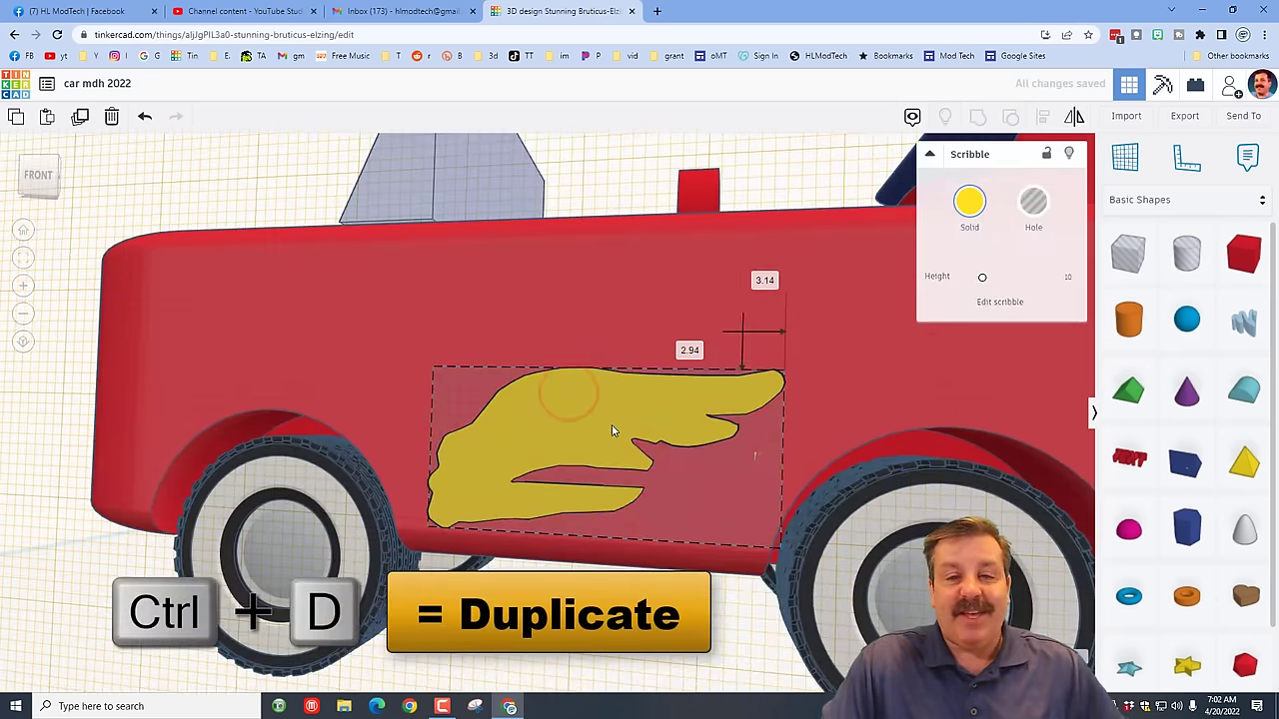
mouse_move(614, 423)
right_mouse_down()
mouse_move(600, 449)
mouse_move(425, 502)
mouse_move(429, 470)
mouse_move(448, 508)
mouse_move(517, 533)
mouse_move(204, 507)
right_mouse_up()
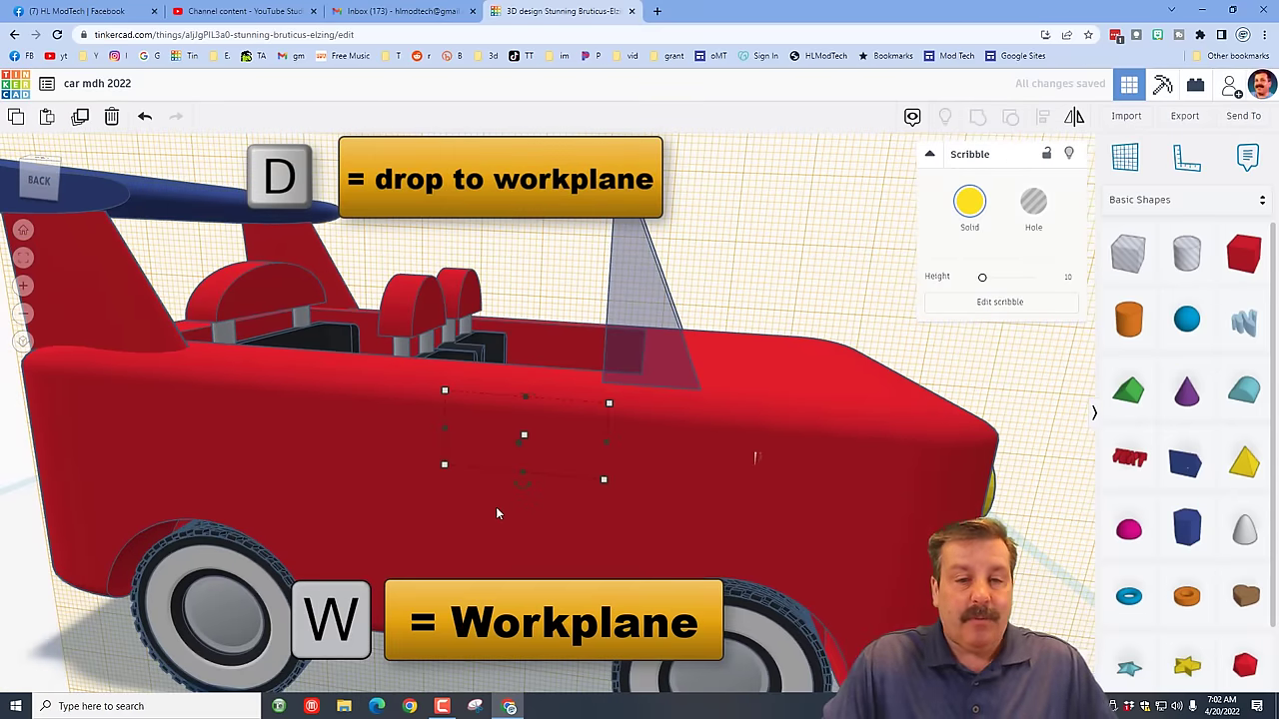
scroll(496, 531, "down", 5)
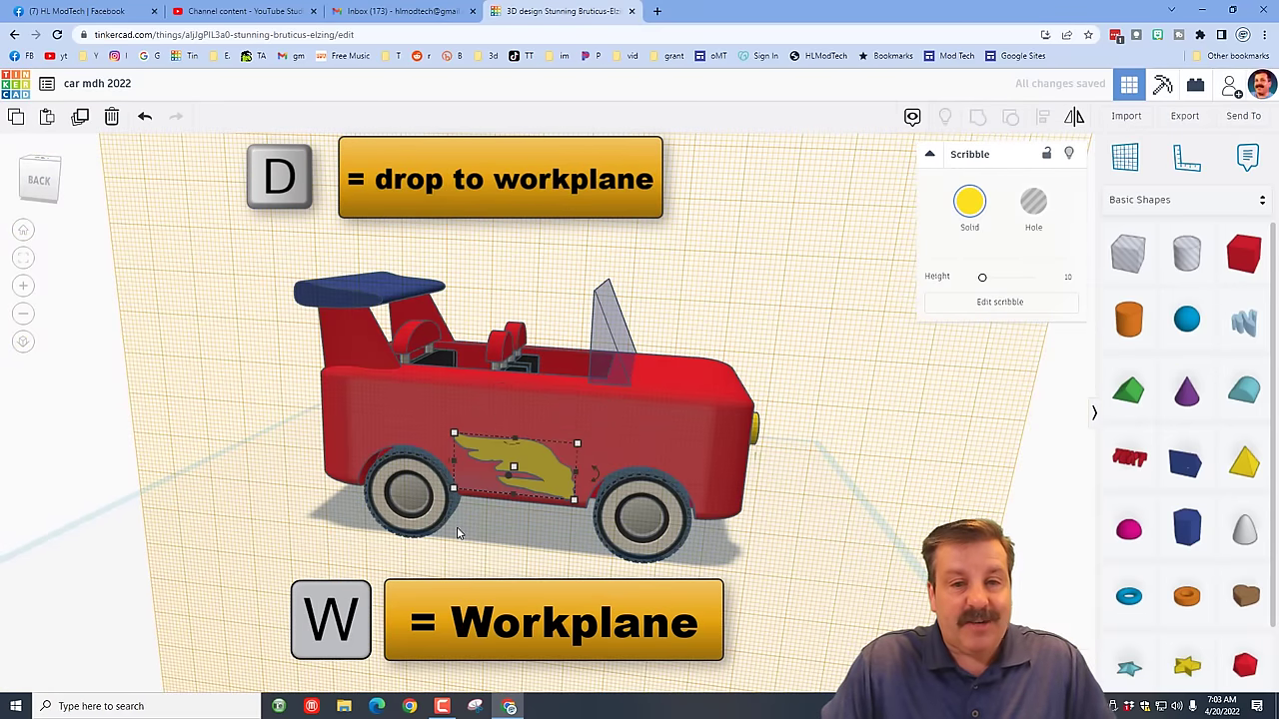
mouse_move(547, 565)
right_mouse_down()
mouse_move(860, 571)
mouse_move(919, 551)
mouse_move(474, 556)
mouse_move(500, 543)
mouse_move(715, 564)
right_mouse_up()
right_click_drag(854, 566, 657, 495)
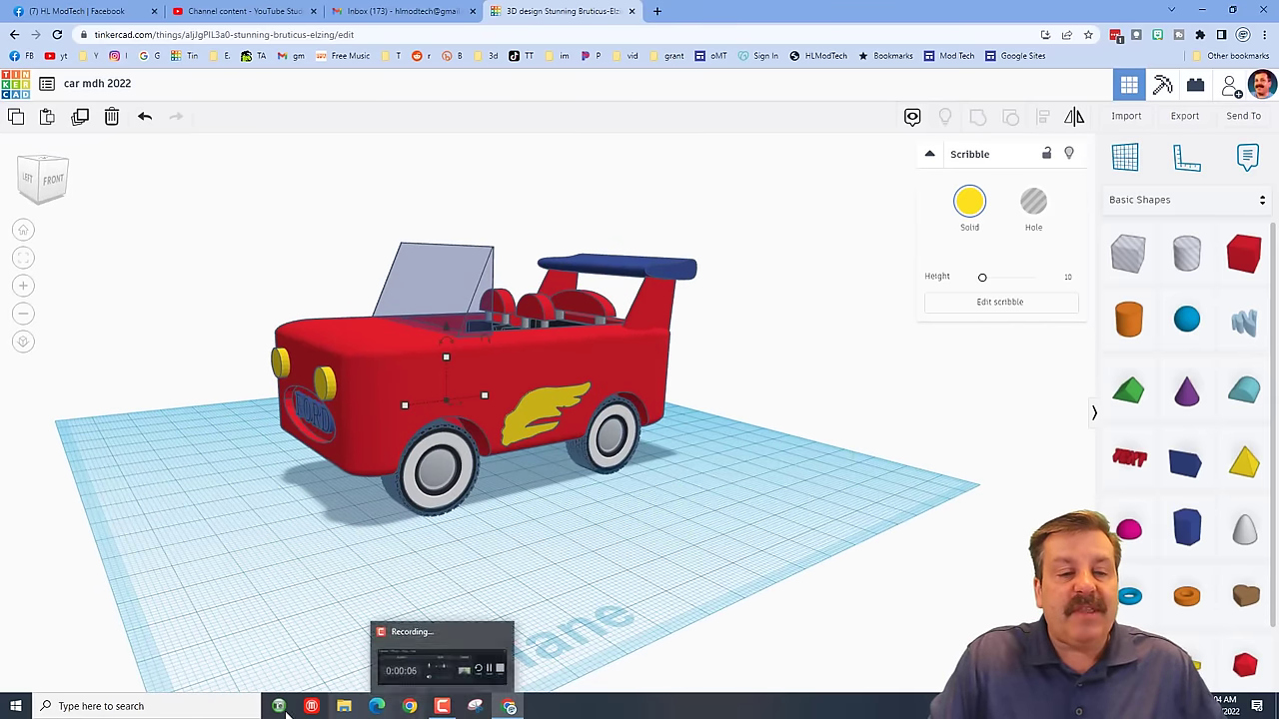
Switch to Snipping Tool and capture a rectangular snip of the whole car
left_click(231, 708)
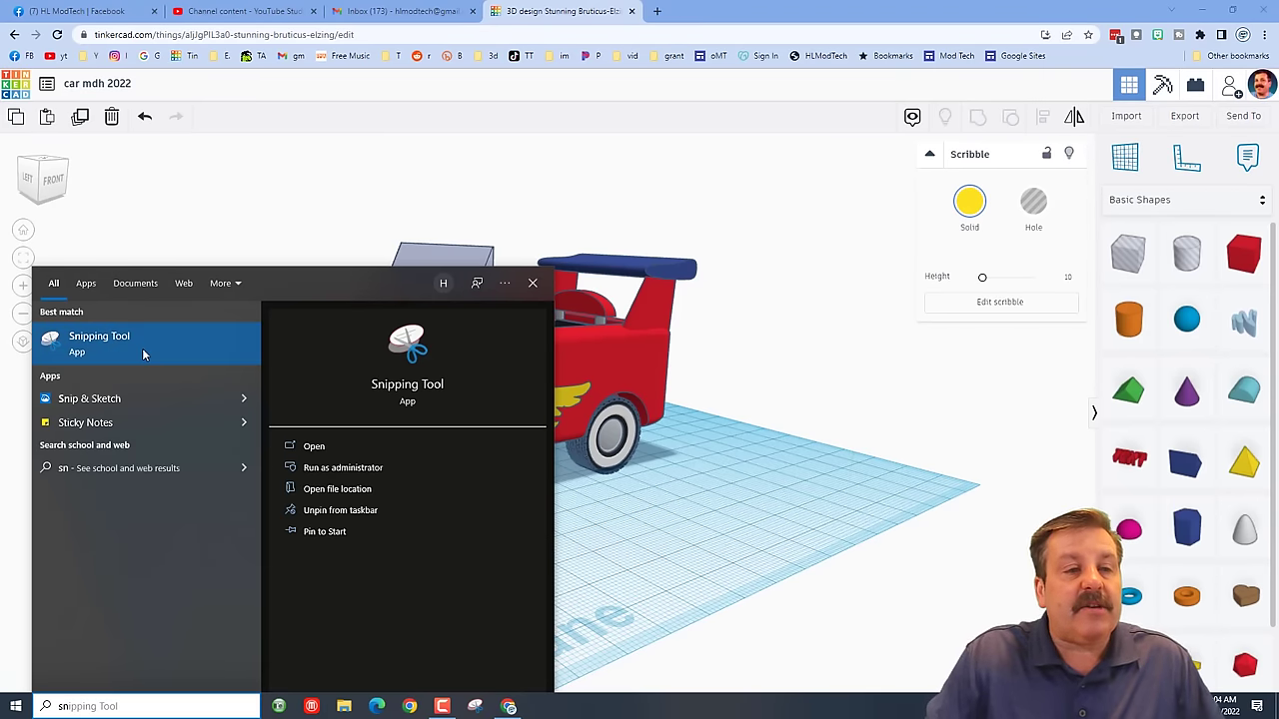
right_click(143, 354)
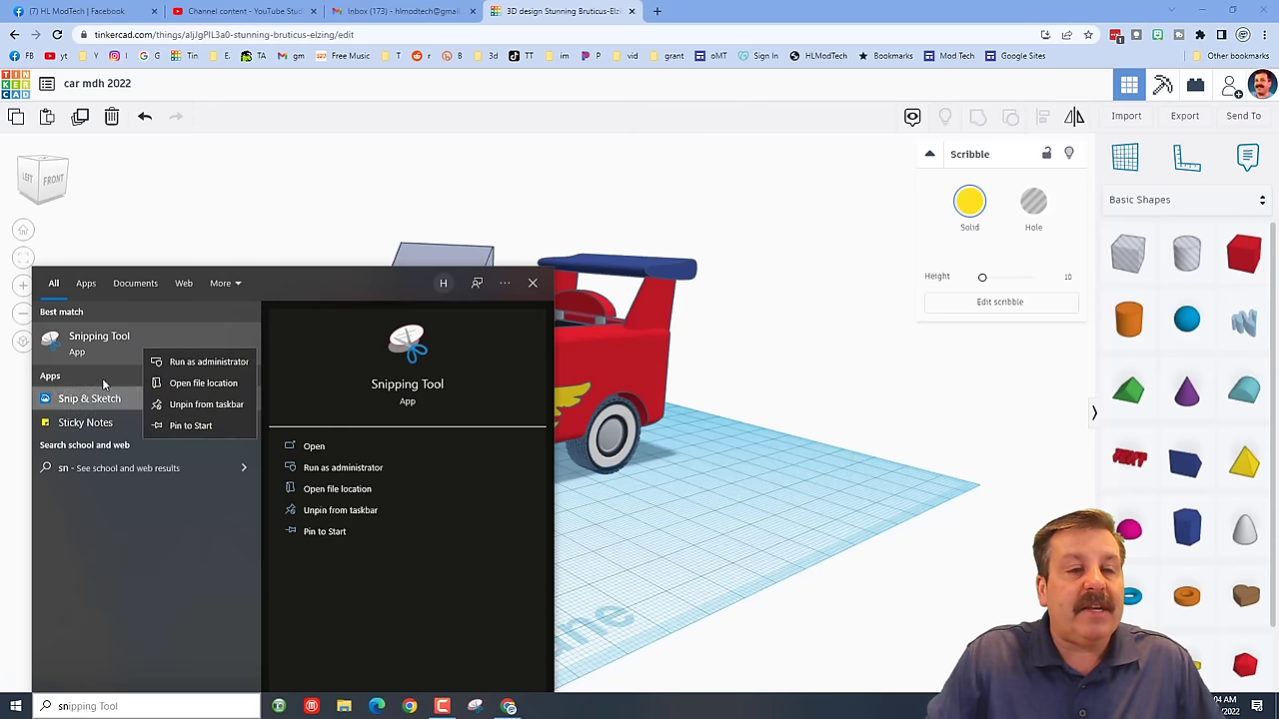
left_click(100, 345)
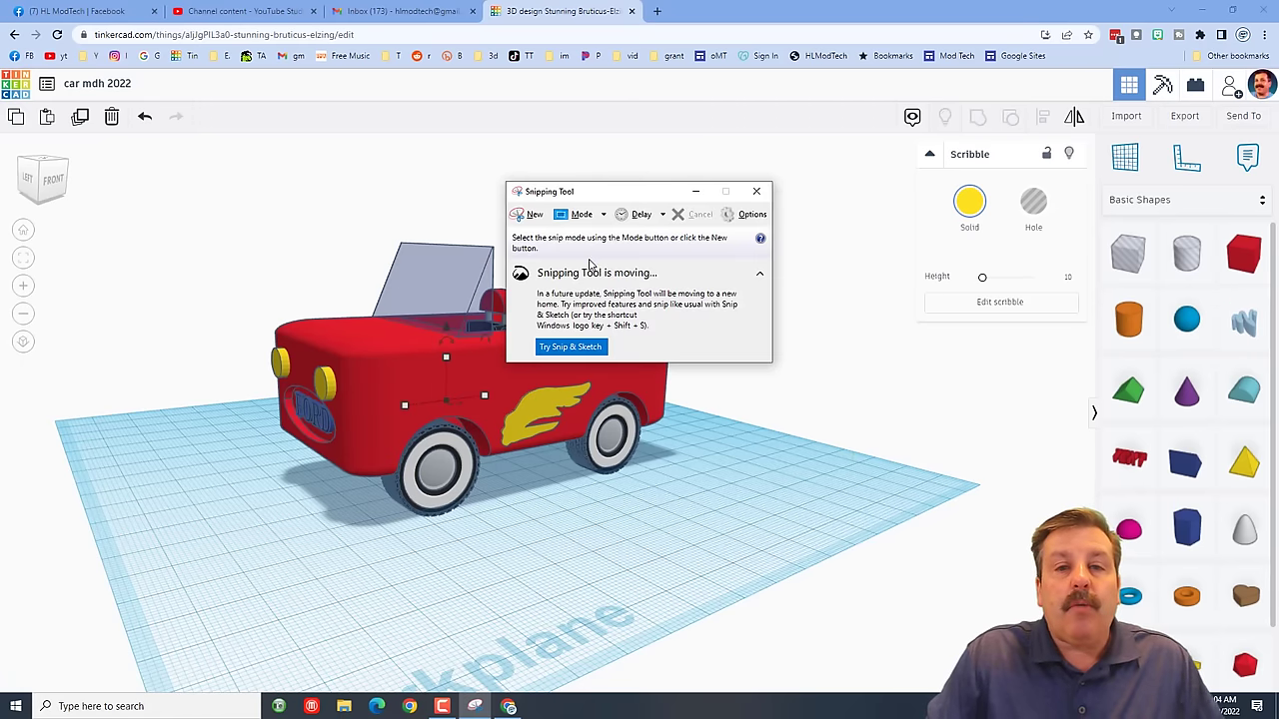
left_click(529, 214)
left_click_drag(220, 161, 756, 569)
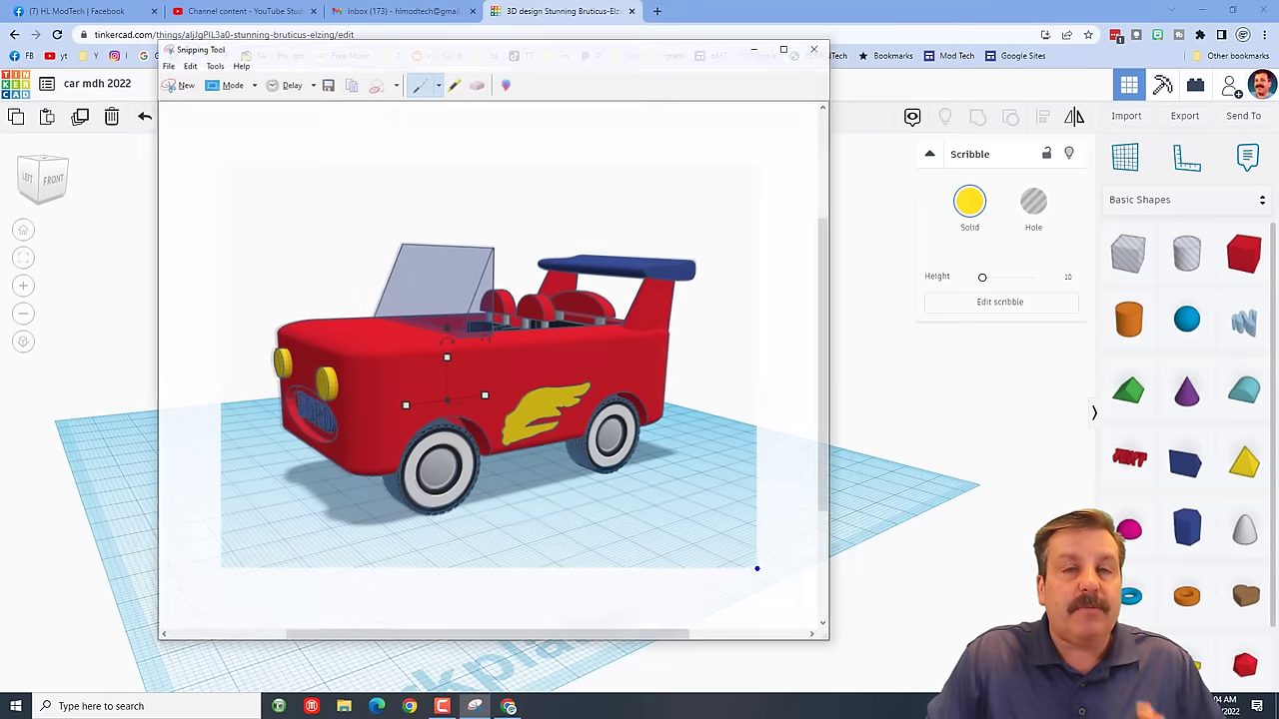
Save the snip as a PNG named "car mdh5" in the Downloads folder and close Snipping Tool
left_click(327, 85)
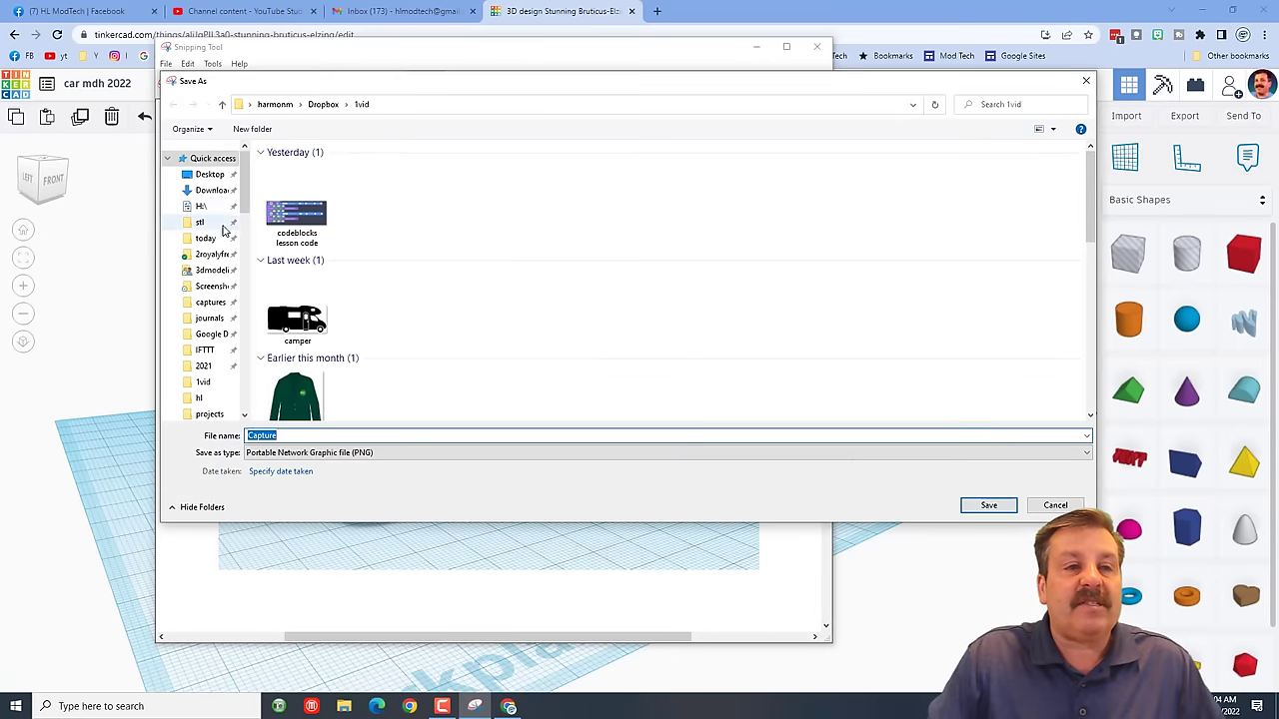
left_click(215, 191)
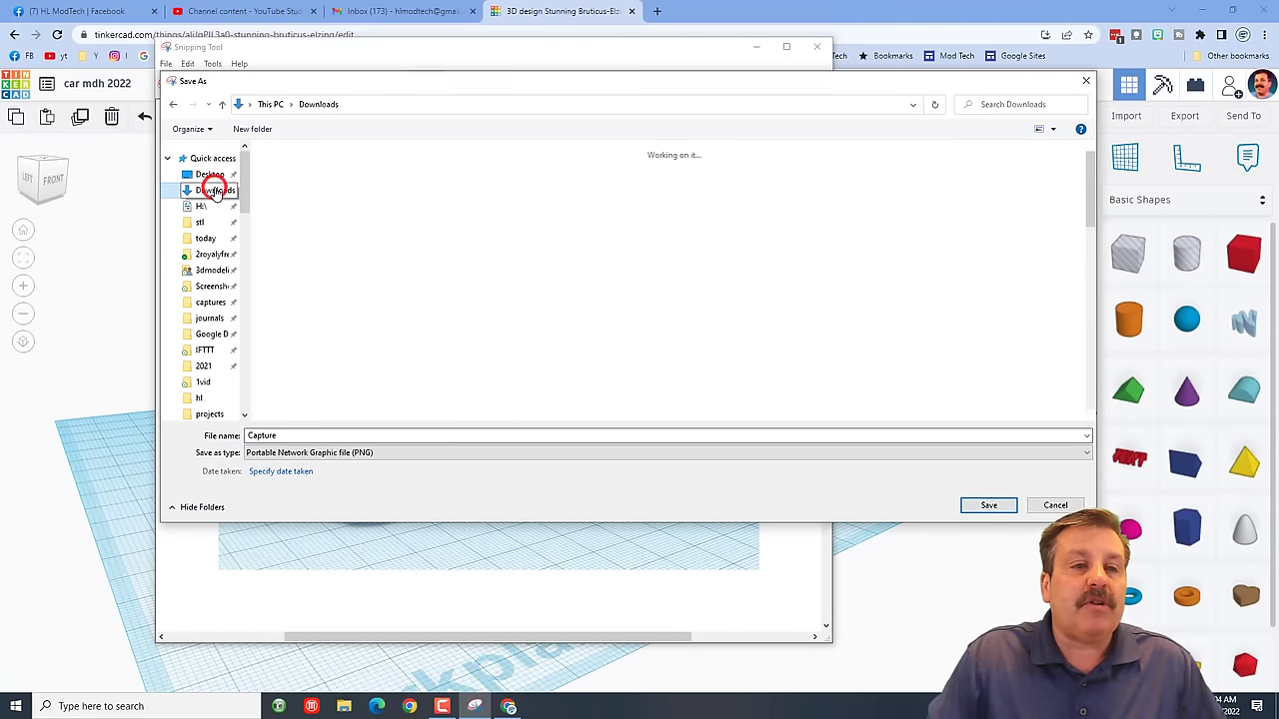
double_click(279, 436)
type("car")
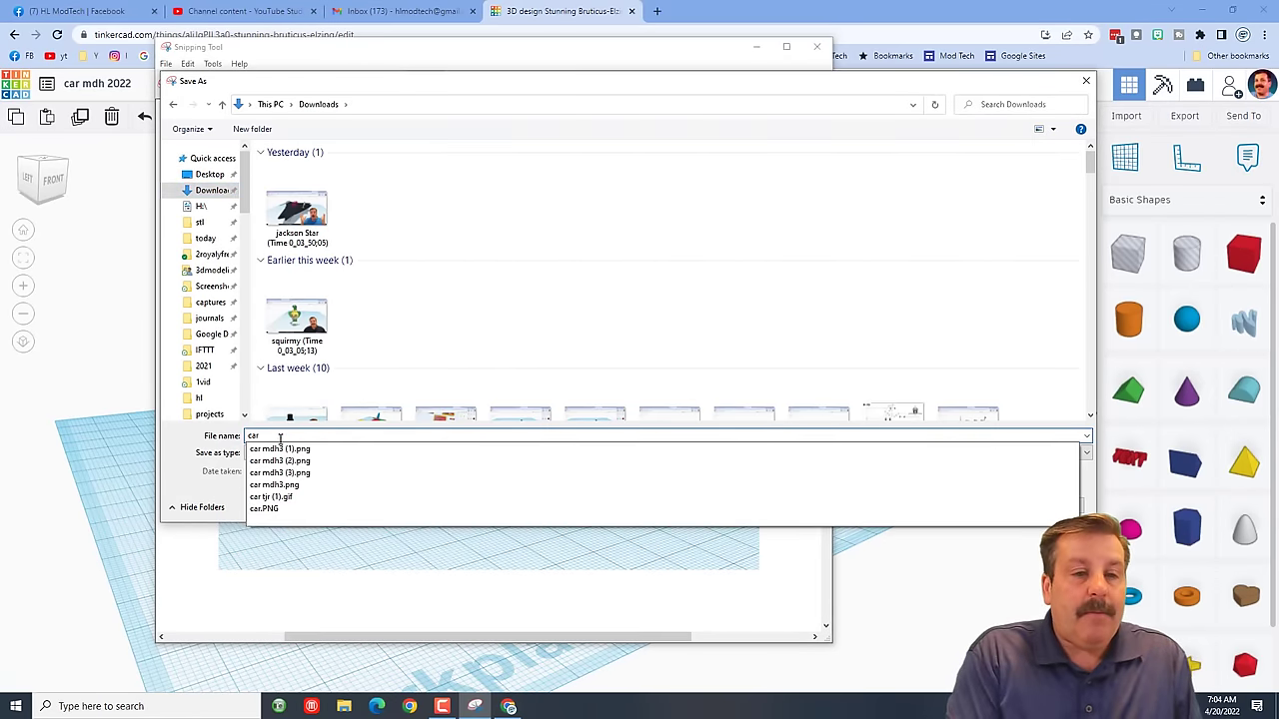
type(" mdh")
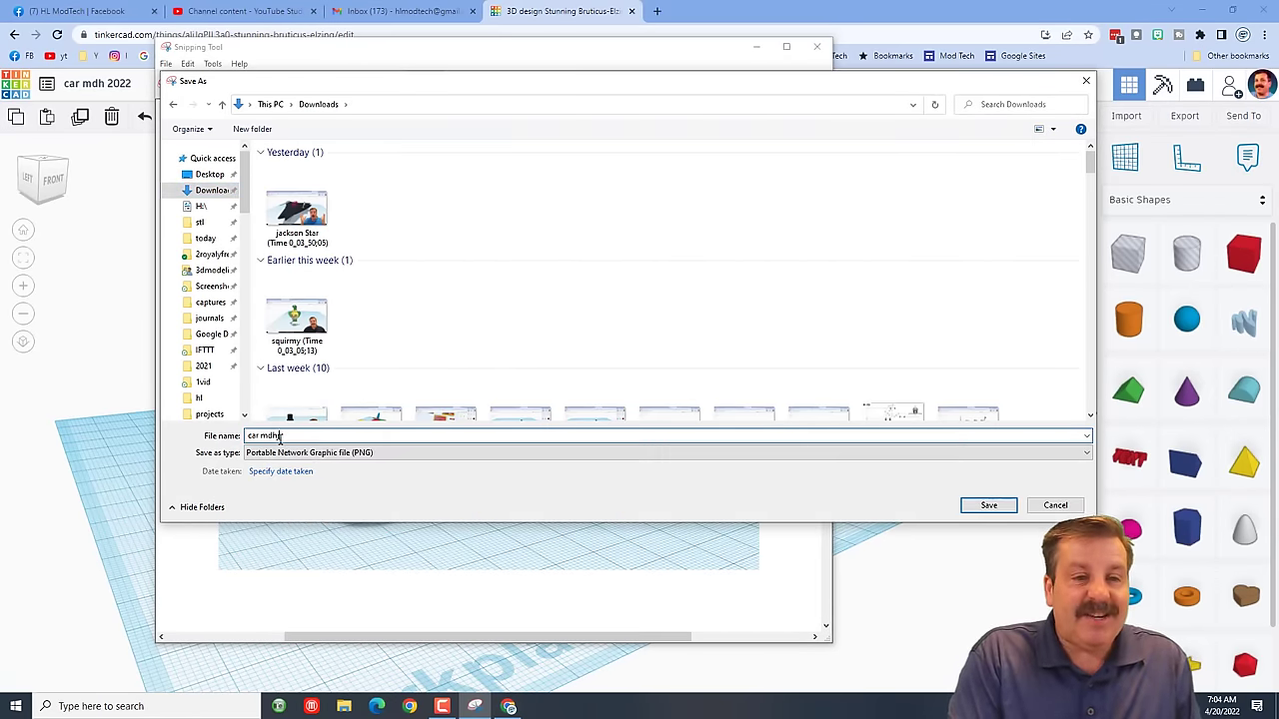
type("5")
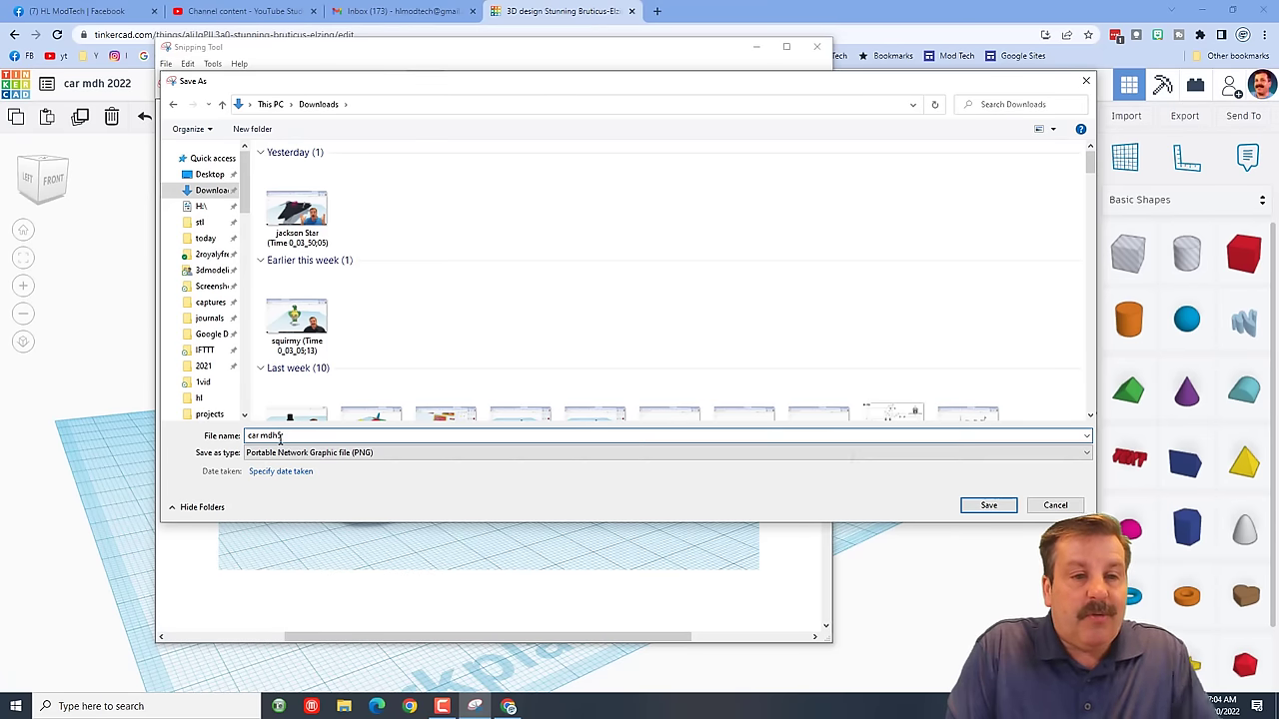
key("Return")
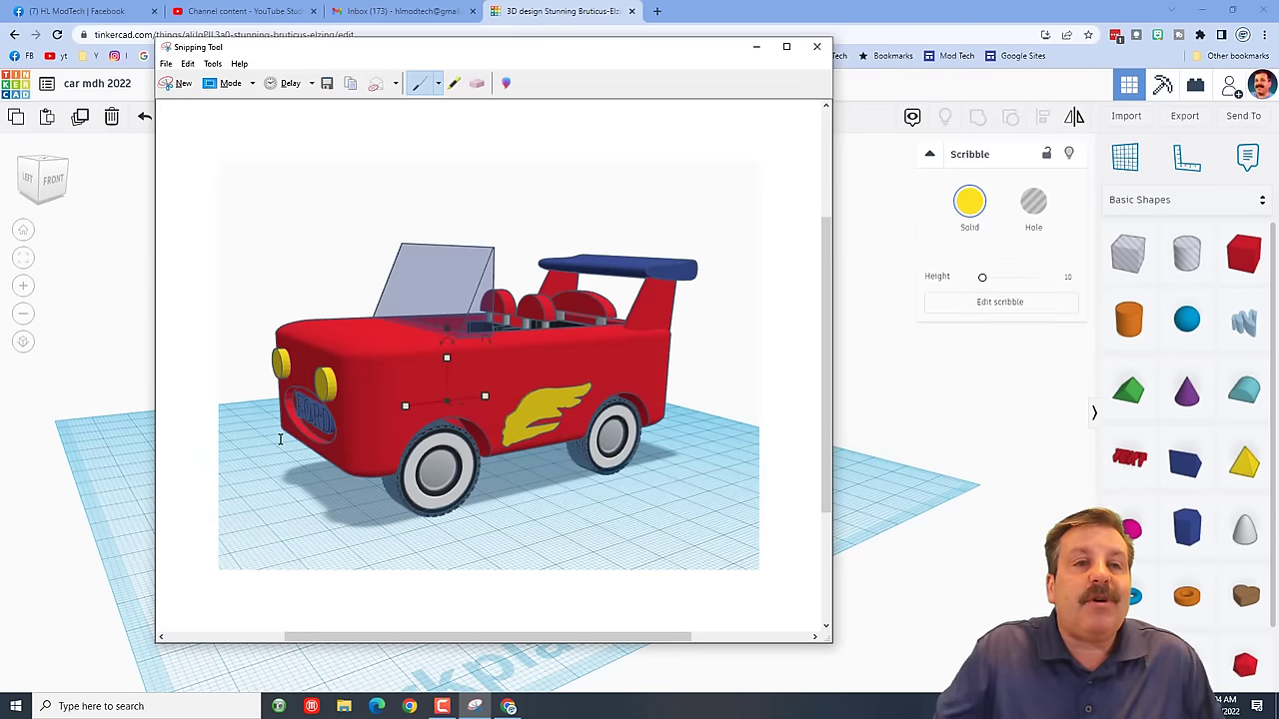
left_click(816, 48)
right_click_drag(739, 355, 813, 377)
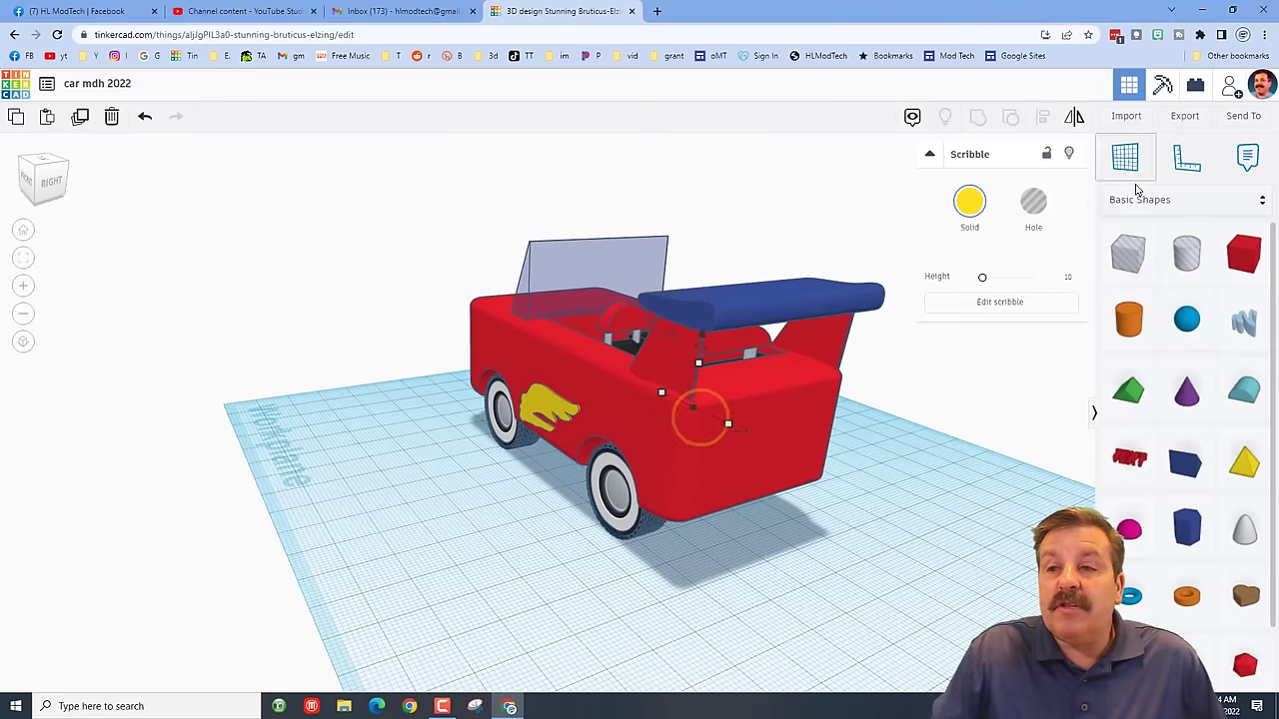
left_click(1138, 201)
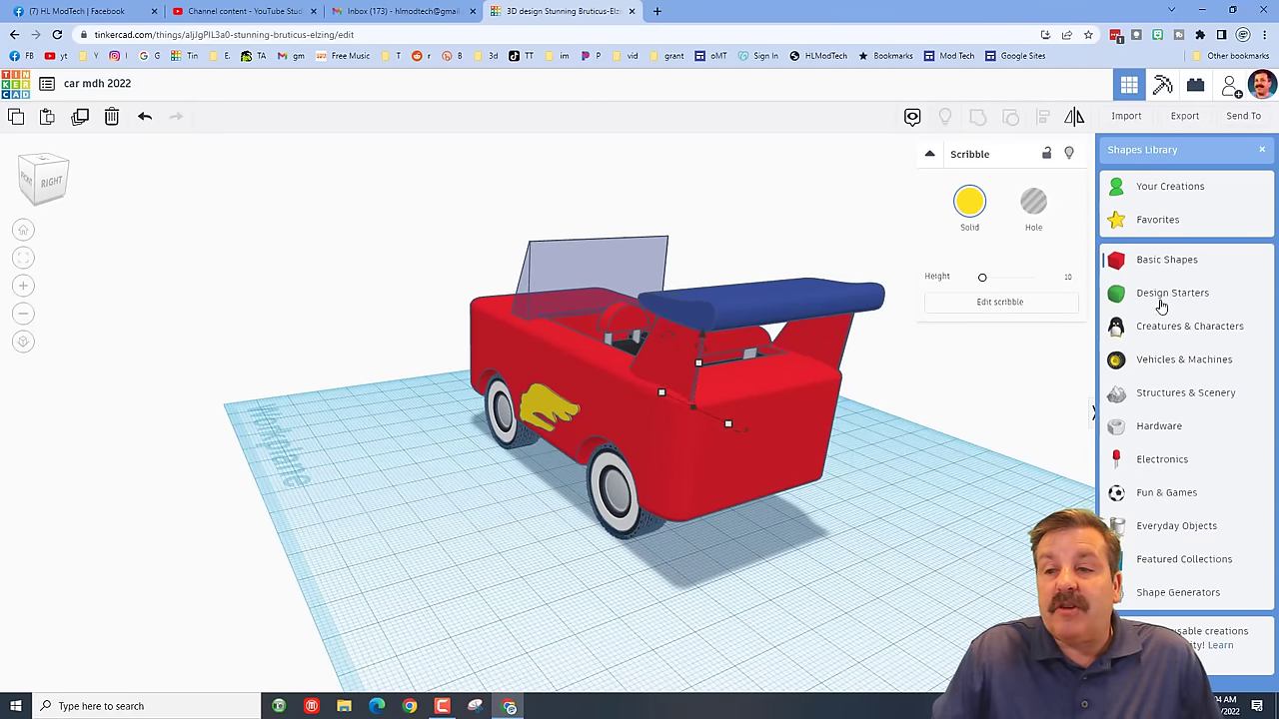
left_click(517, 597)
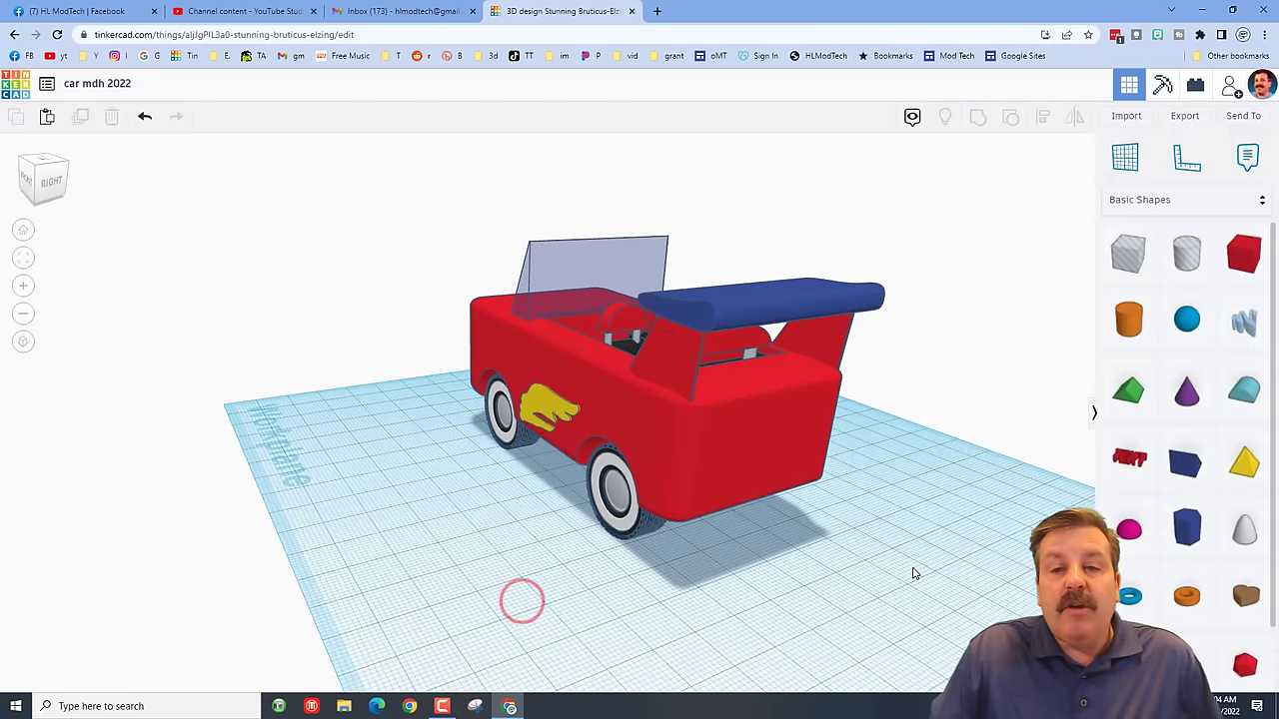
mouse_move(913, 570)
right_mouse_down()
mouse_move(790, 534)
mouse_move(706, 486)
right_mouse_up()
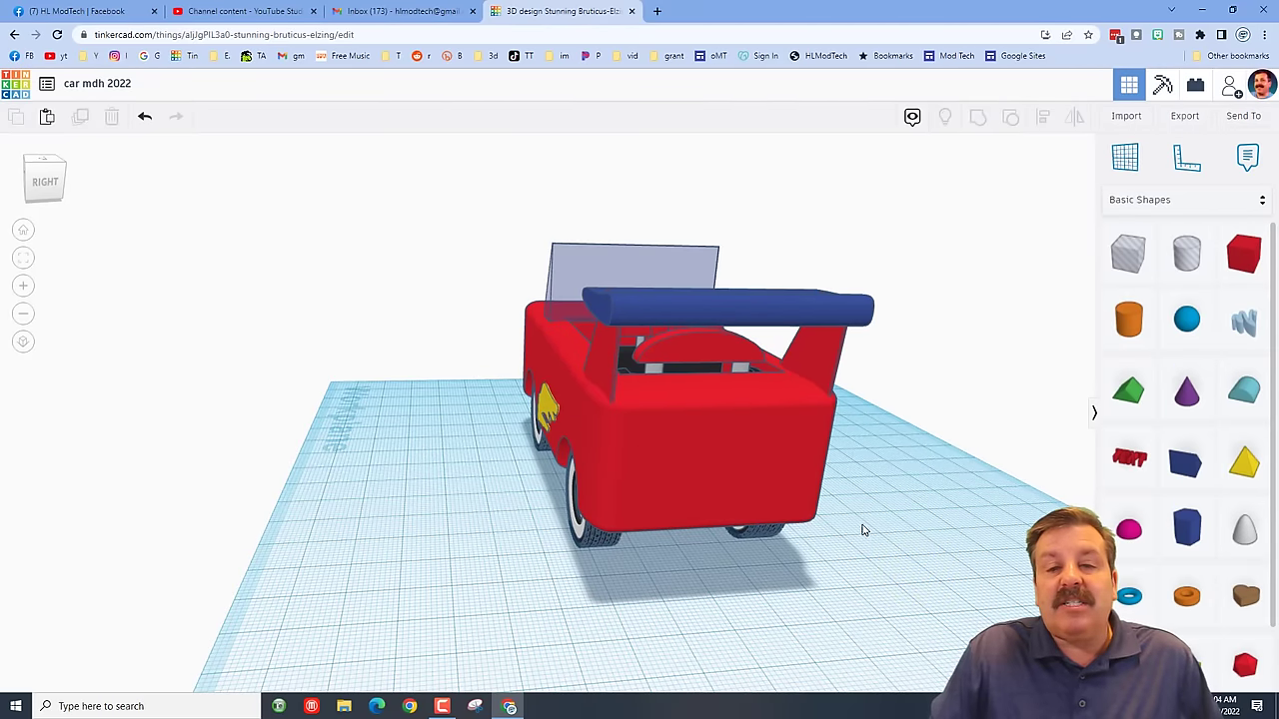
right_click_drag(864, 531, 538, 426)
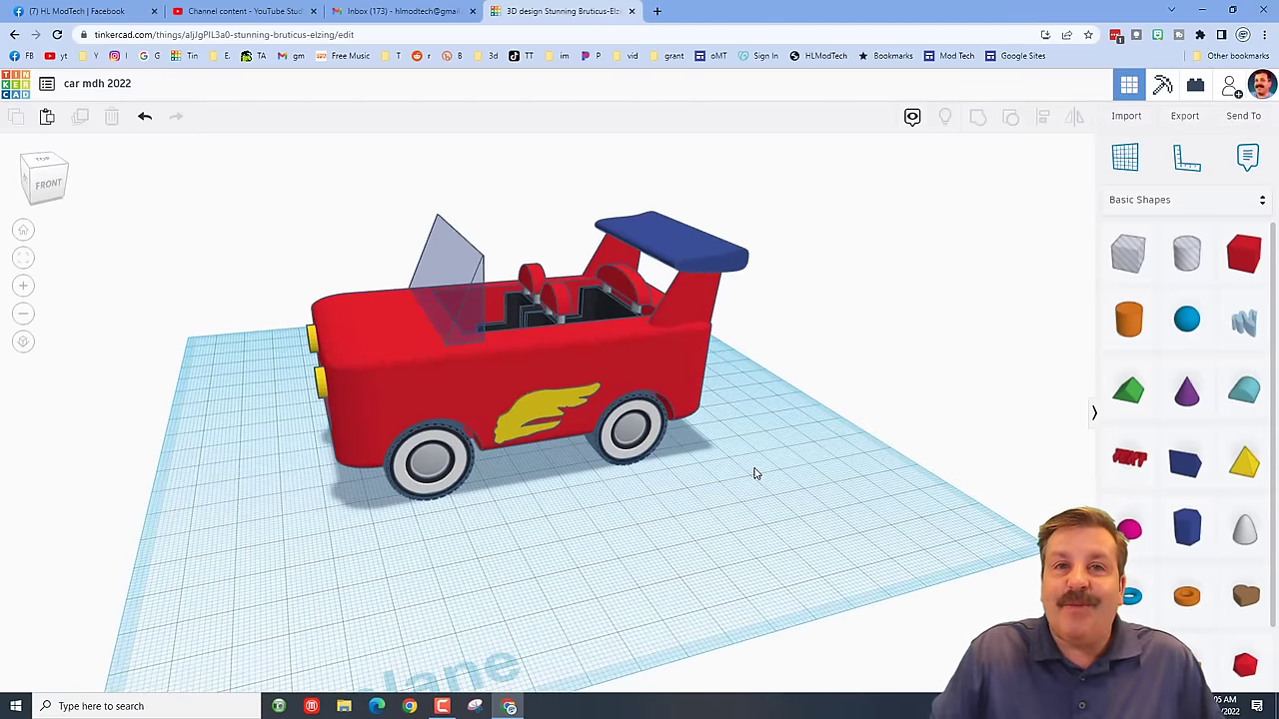
Generate a new collaboration link for the car design, copy it and close the sharing dialog
left_click(1229, 88)
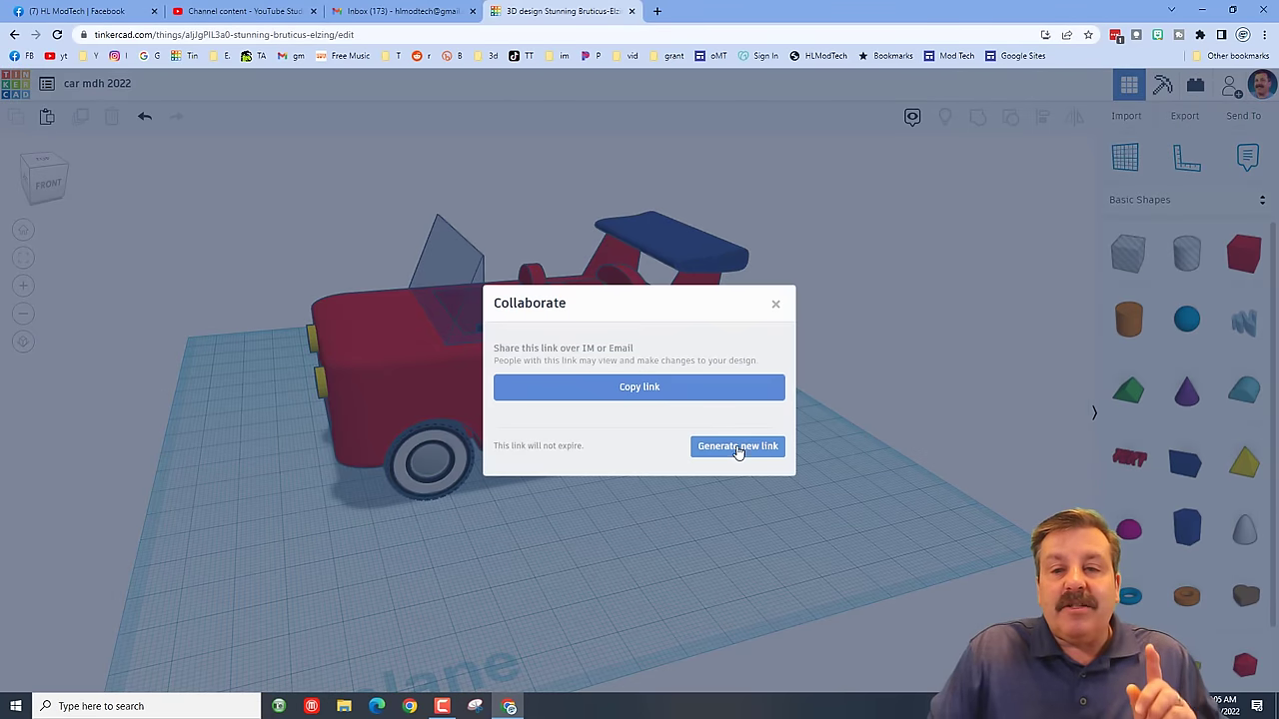
left_click(671, 390)
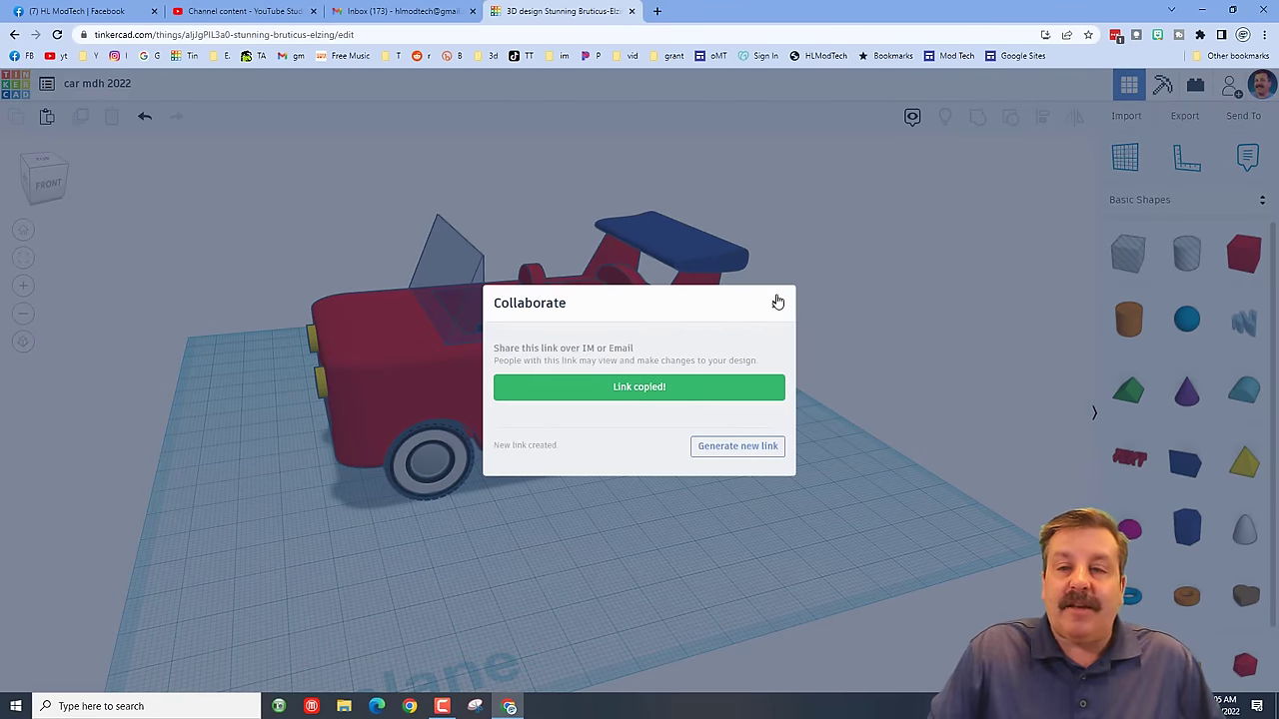
left_click(778, 301)
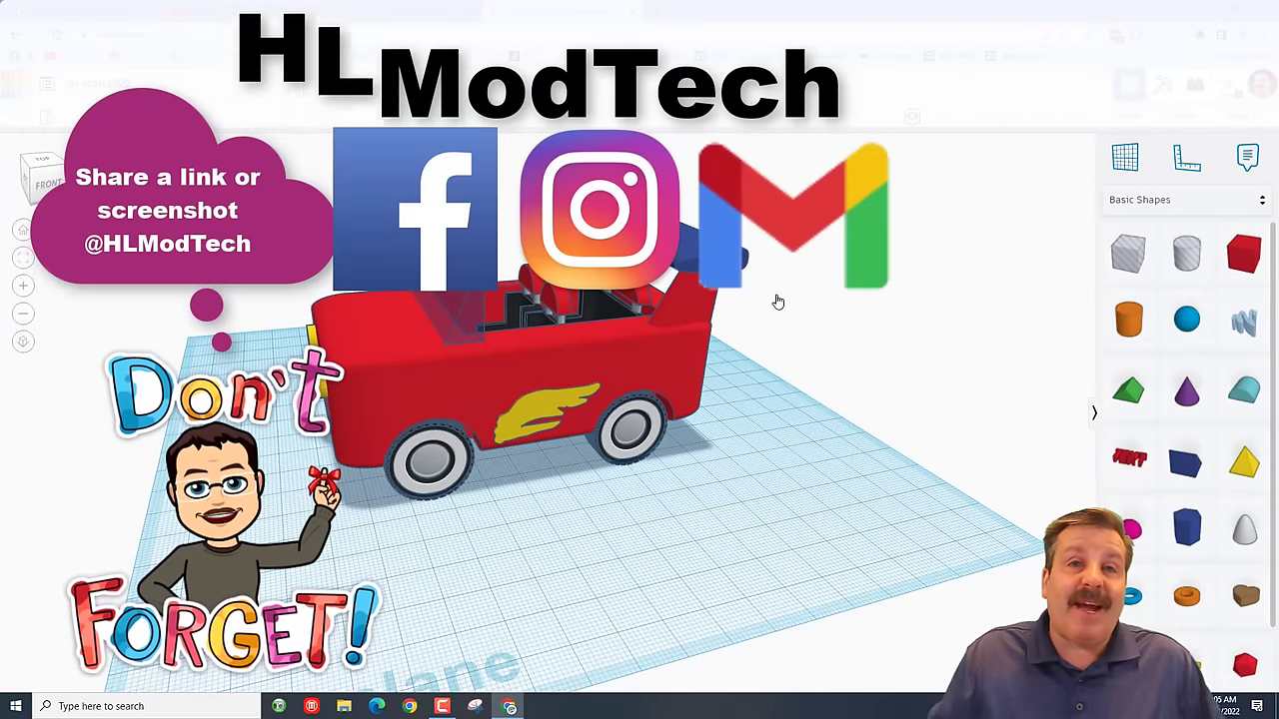